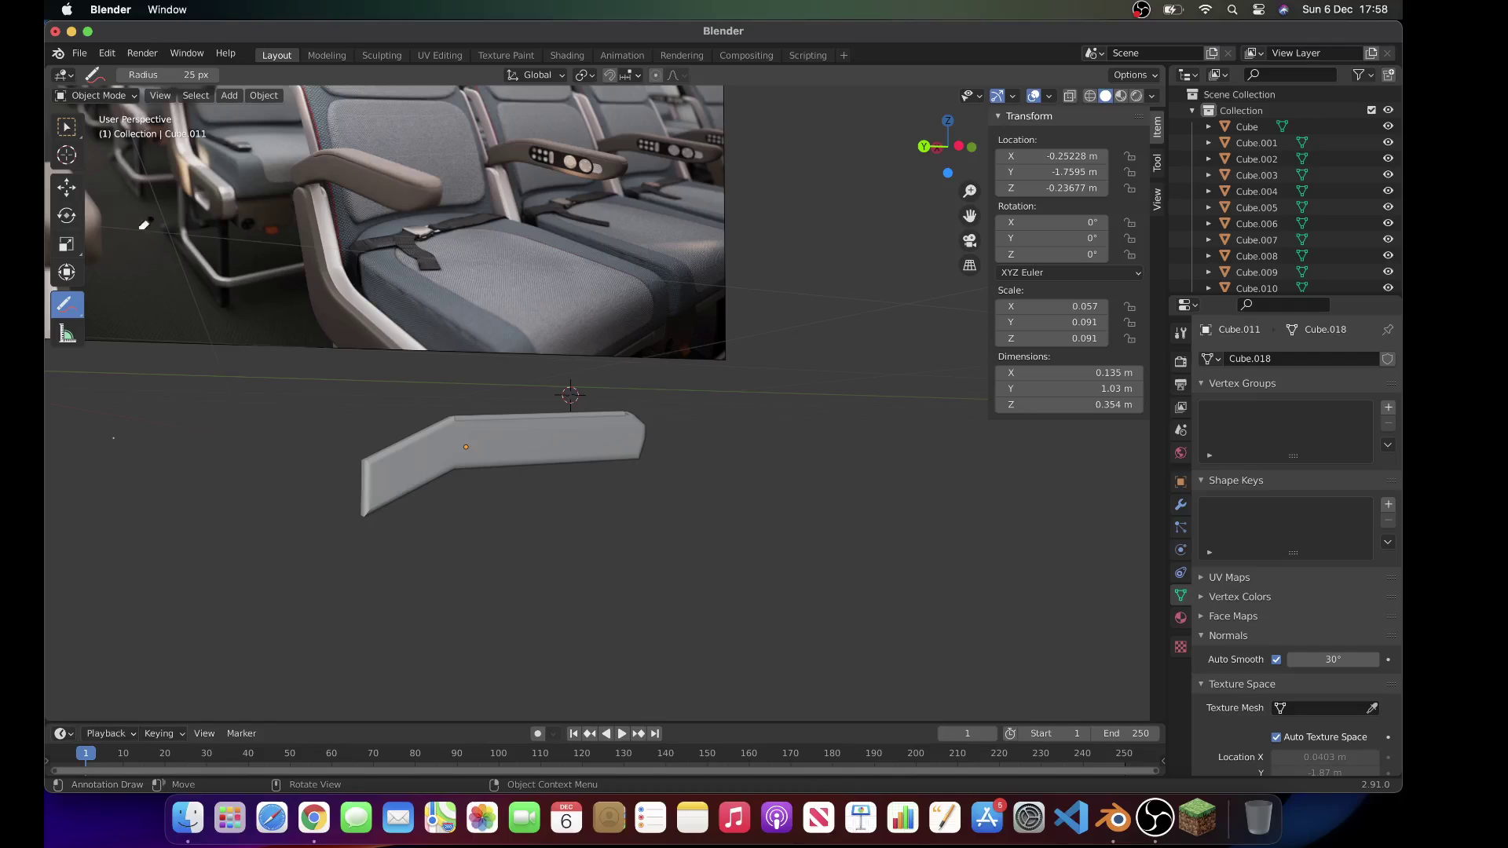
Step: Place a new cube, about 0.23 m on each side, below the armrest
{"action": "left_click", "coordinate": [66, 126]}
{"action": "scroll", "coordinate": [374, 408], "scroll_direction": "up", "scroll_amount": 1}
{"action": "scroll", "coordinate": [374, 408], "scroll_direction": "up", "scroll_amount": 1}
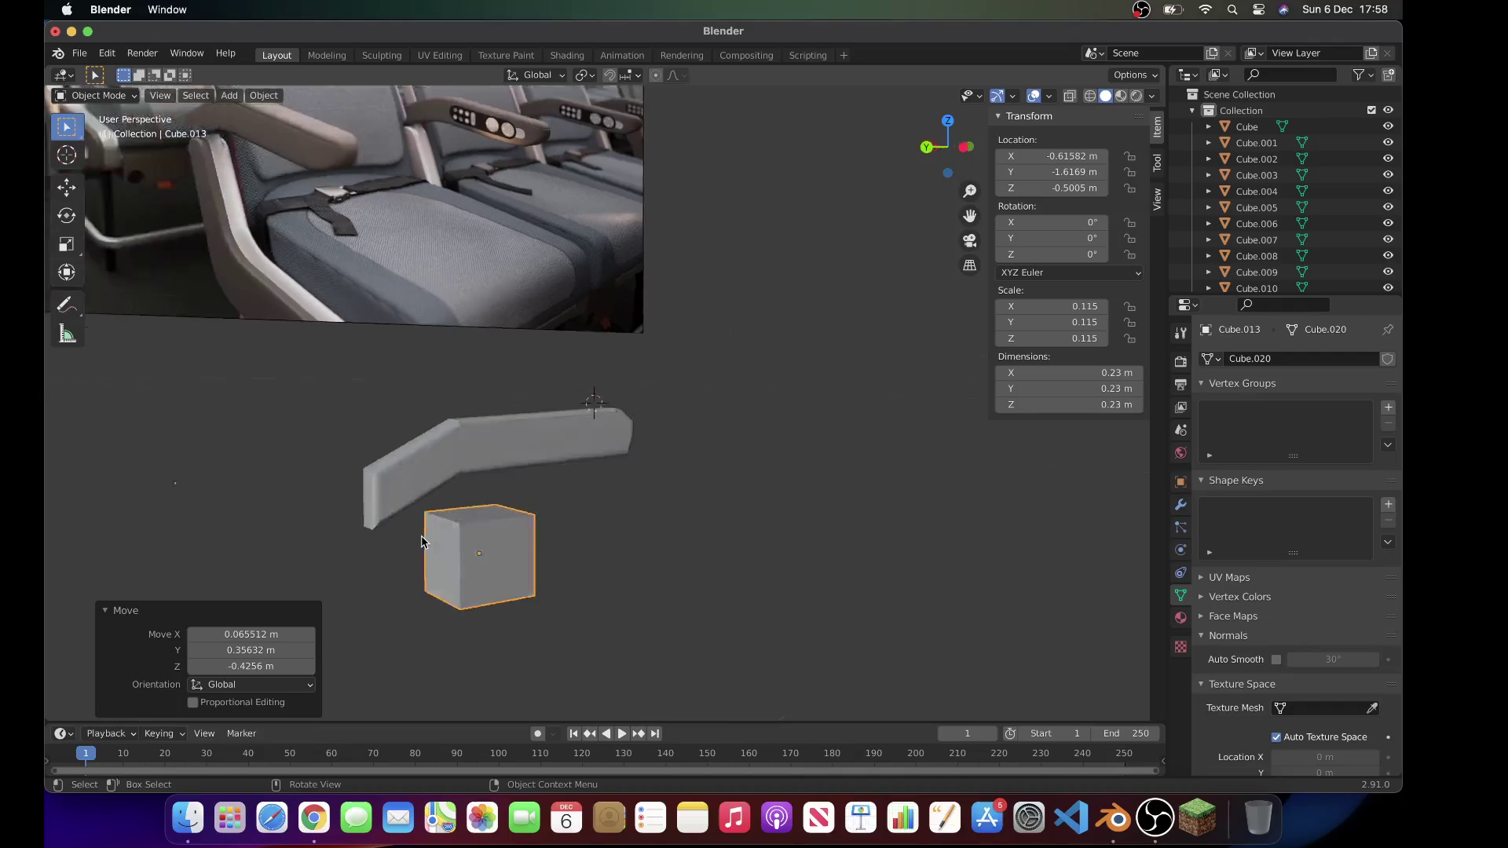
{"action": "middle_click_drag", "start_coordinate": [409, 518], "coordinate": [422, 542]}
Step: Bevel the edge loops at the armrest's end
{"action": "key", "text": "Tab"}
{"action": "key", "text": "Tab"}
{"action": "left_click", "coordinate": [398, 491]}
{"action": "key", "text": "Tab"}
{"action": "scroll", "coordinate": [397, 492], "scroll_direction": "left", "scroll_amount": 5}
{"action": "scroll", "coordinate": [397, 492], "scroll_direction": "up", "scroll_amount": 2}
{"action": "scroll", "coordinate": [398, 491], "scroll_direction": "up", "scroll_amount": 2}
{"action": "key", "text": "2"}
{"action": "left_click", "coordinate": [434, 509], "text": "alt"}
{"action": "scroll", "coordinate": [434, 509], "scroll_direction": "left", "scroll_amount": 5}
{"action": "left_click", "coordinate": [675, 622], "text": "alt"}
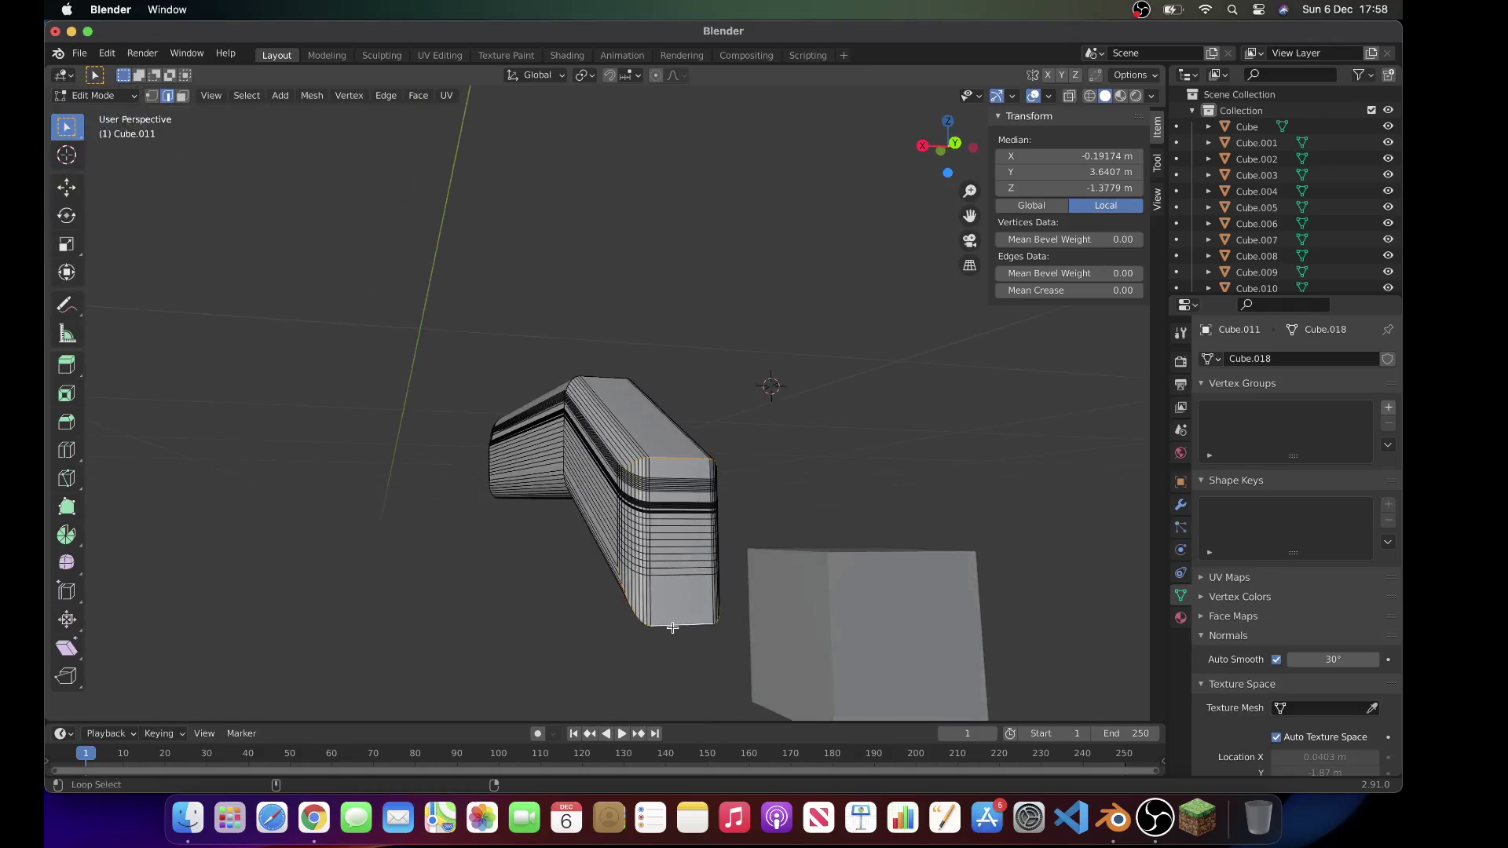
{"action": "key", "text": "ctrl+b"}
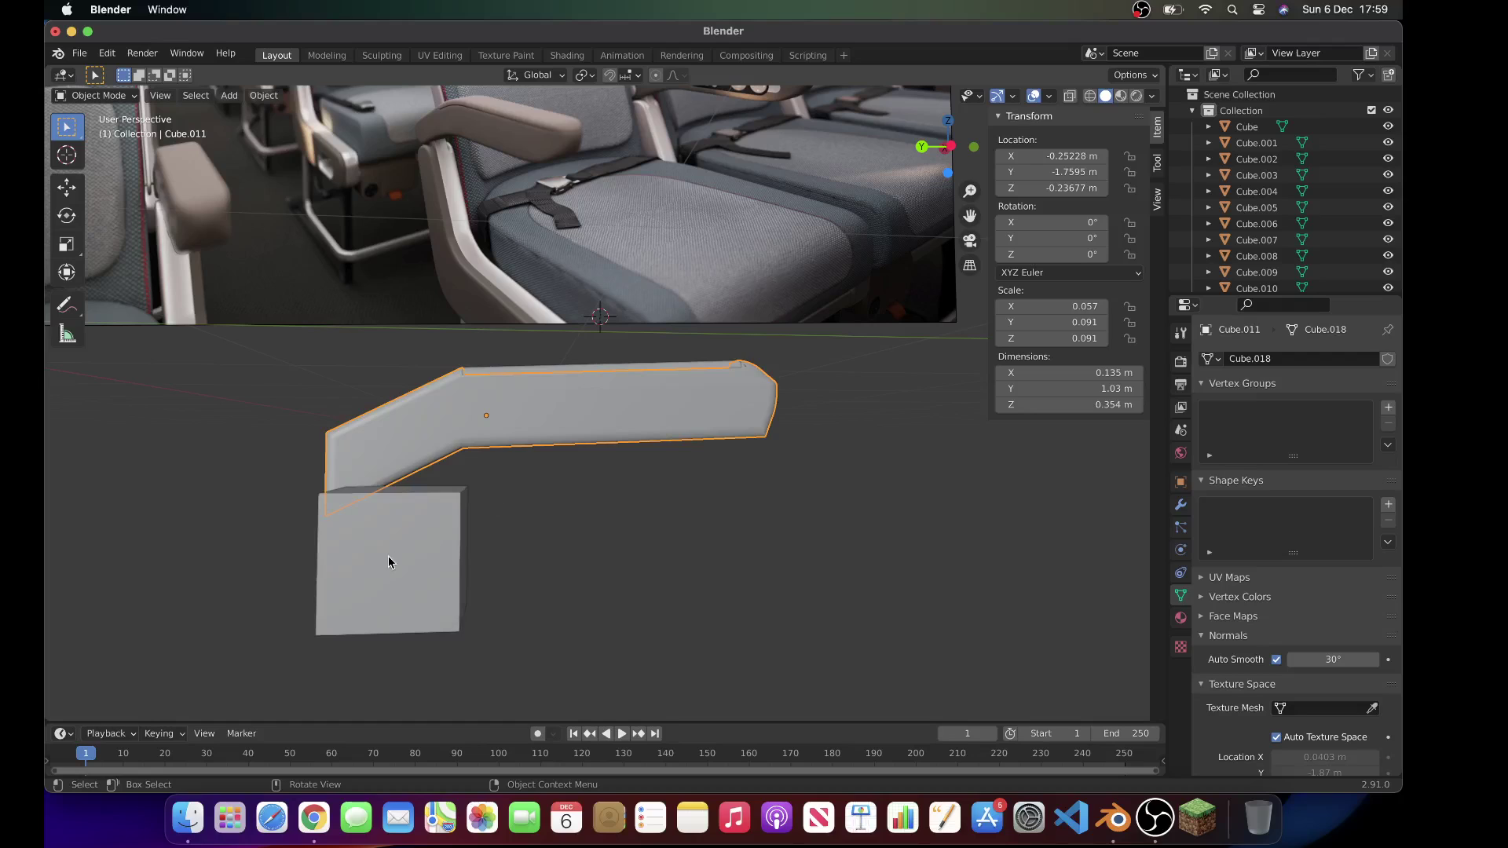
Step: Move the cube directly beneath the armrest's rear end
{"action": "left_click", "coordinate": [388, 556]}
{"action": "scroll", "coordinate": [388, 556], "scroll_direction": "right", "scroll_amount": 1}
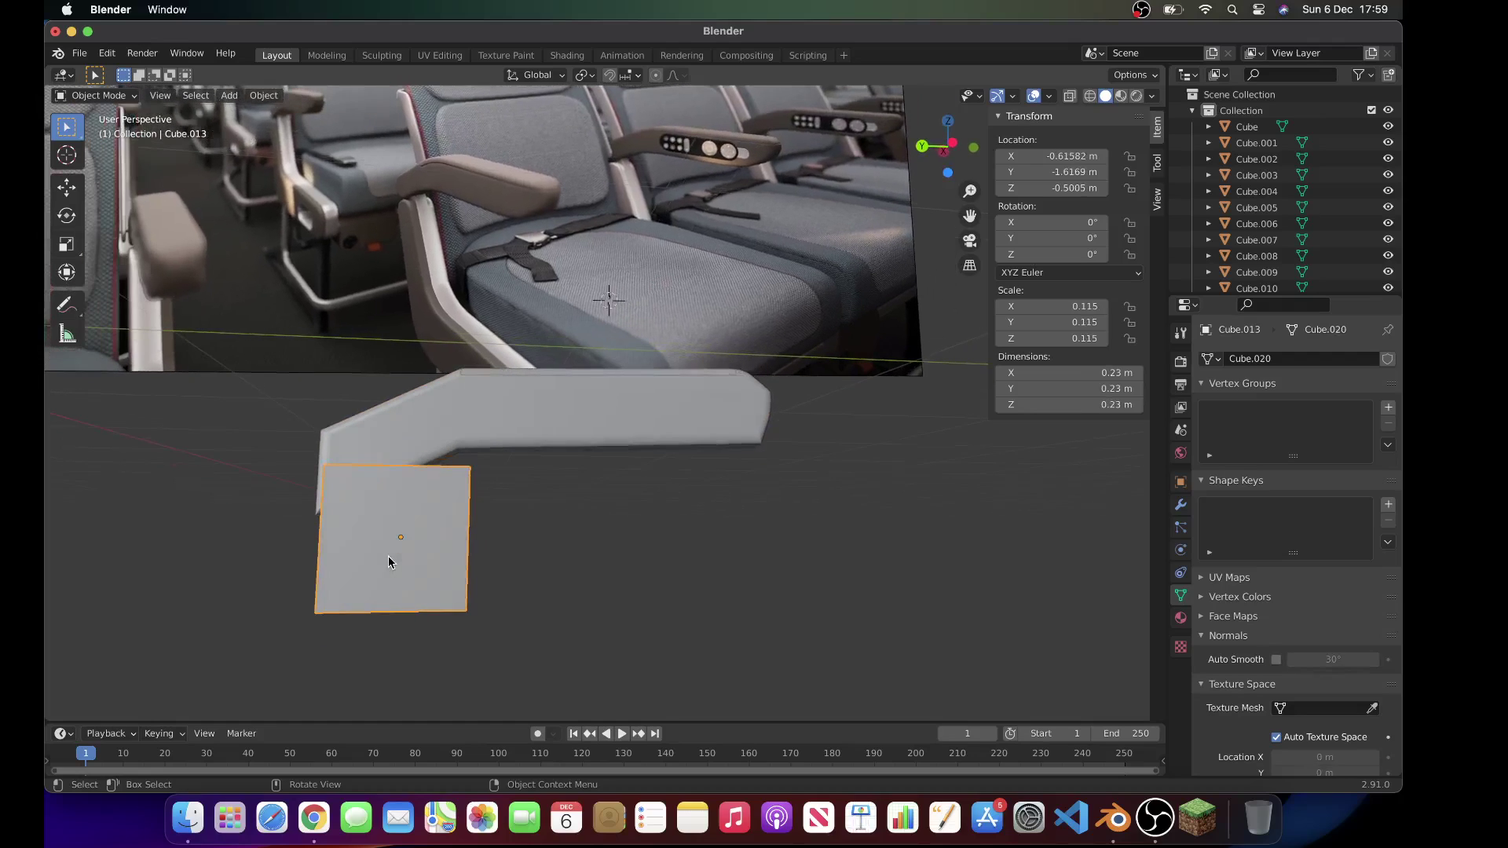
{"action": "scroll", "coordinate": [388, 556], "scroll_direction": "left", "scroll_amount": 5}
{"action": "key", "text": "g"}
{"action": "left_click", "coordinate": [531, 559]}
Step: Thin the cube along X by a factor of about 0.292 and nudge it under the armrest's rear tip
{"action": "key", "text": "s"}
{"action": "key", "text": "x"}
{"action": "left_click", "coordinate": [472, 574]}
{"action": "scroll", "coordinate": [559, 585], "scroll_direction": "right", "scroll_amount": 5}
{"action": "key", "text": "g"}
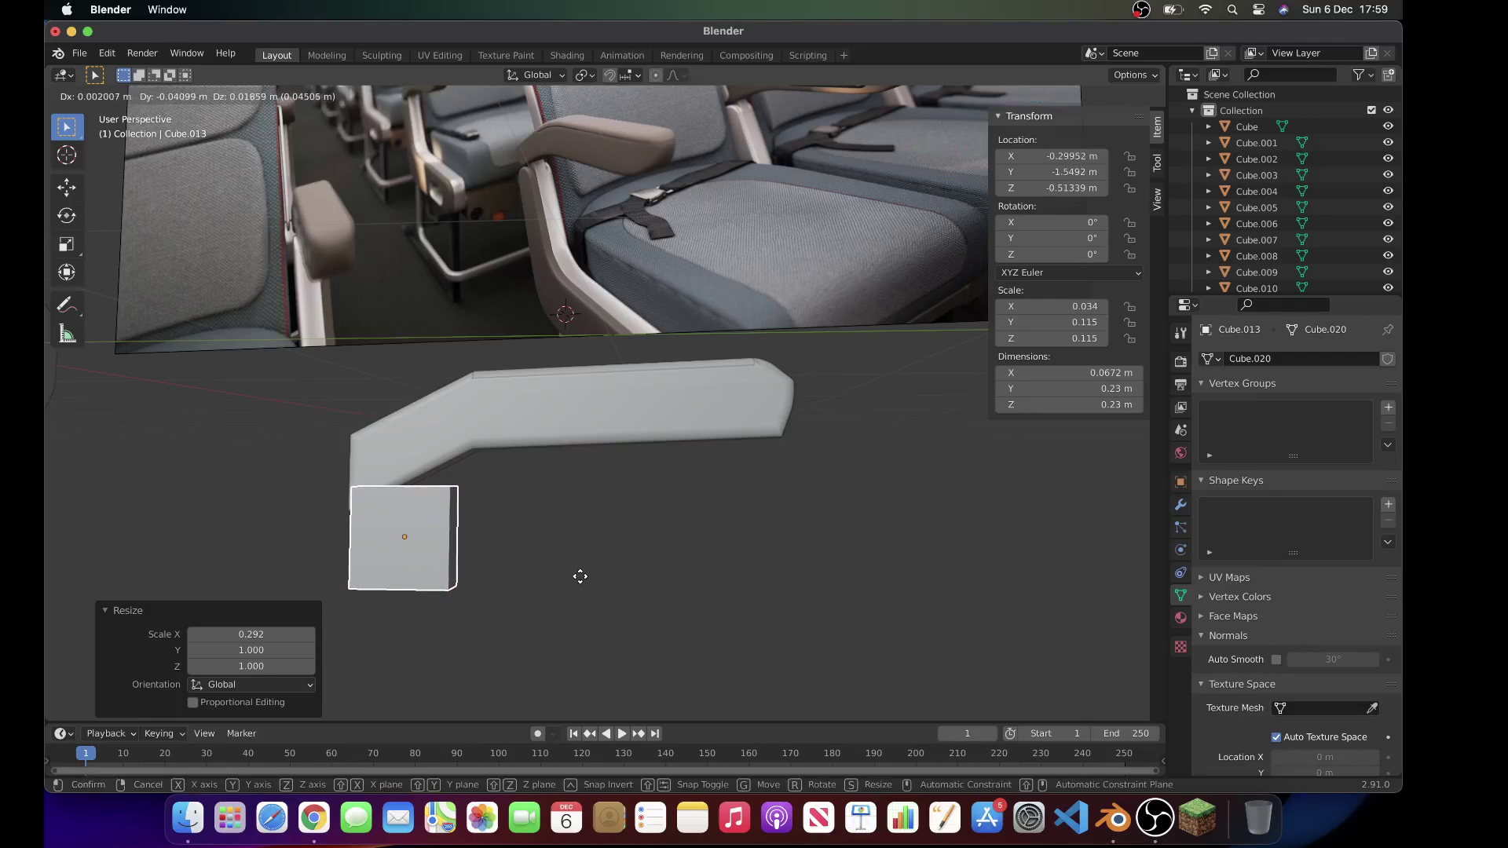
{"action": "left_click", "coordinate": [550, 581]}
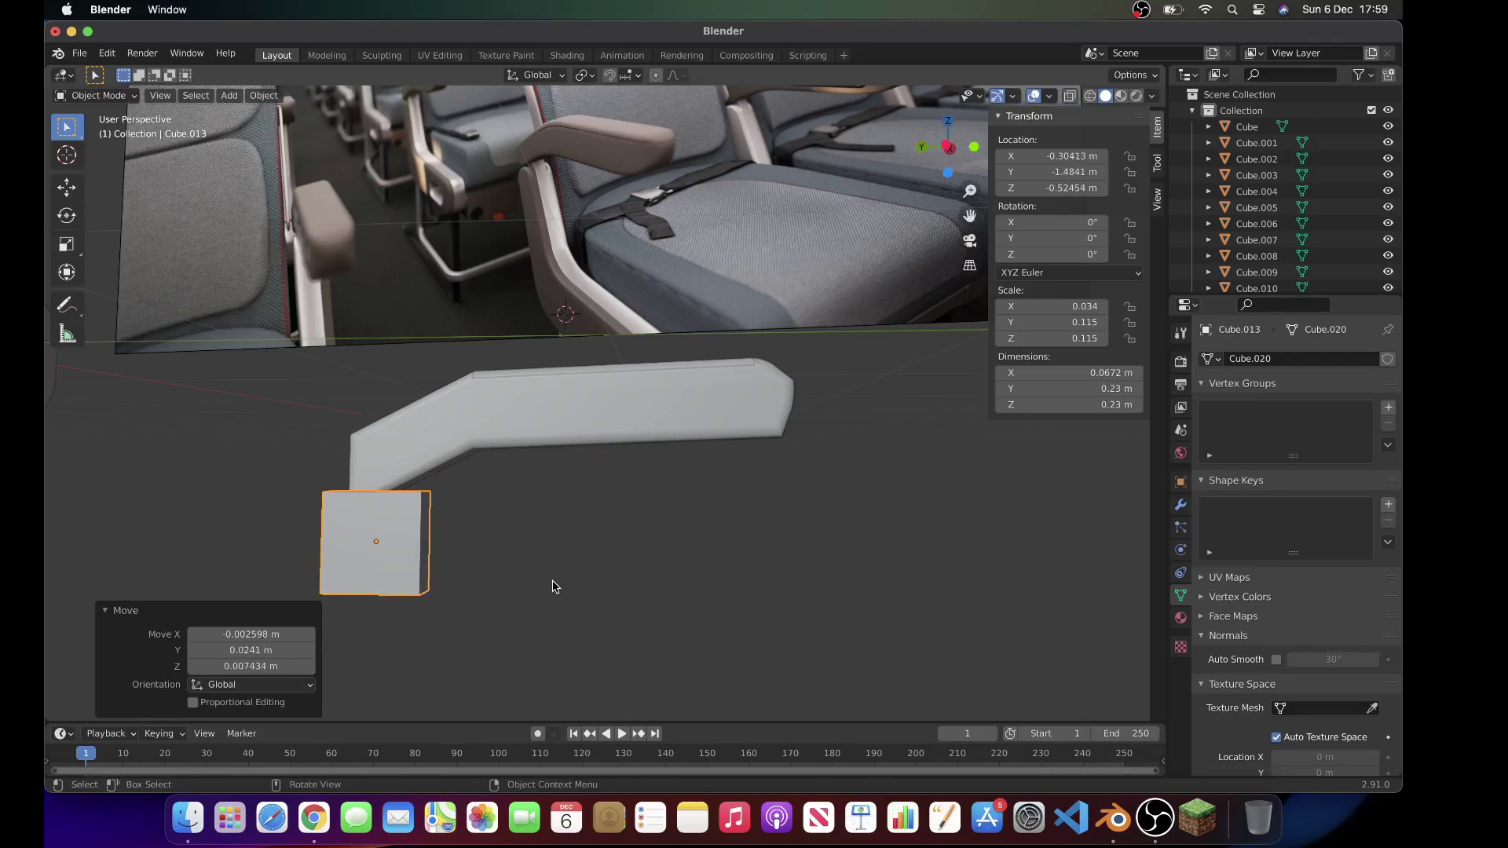
Step: Round the block's upper edges with a 10-segment bevel about 0.661 m wide and lower them about 0.045 m
{"action": "middle_click_drag", "start_coordinate": [552, 582], "coordinate": [556, 586]}
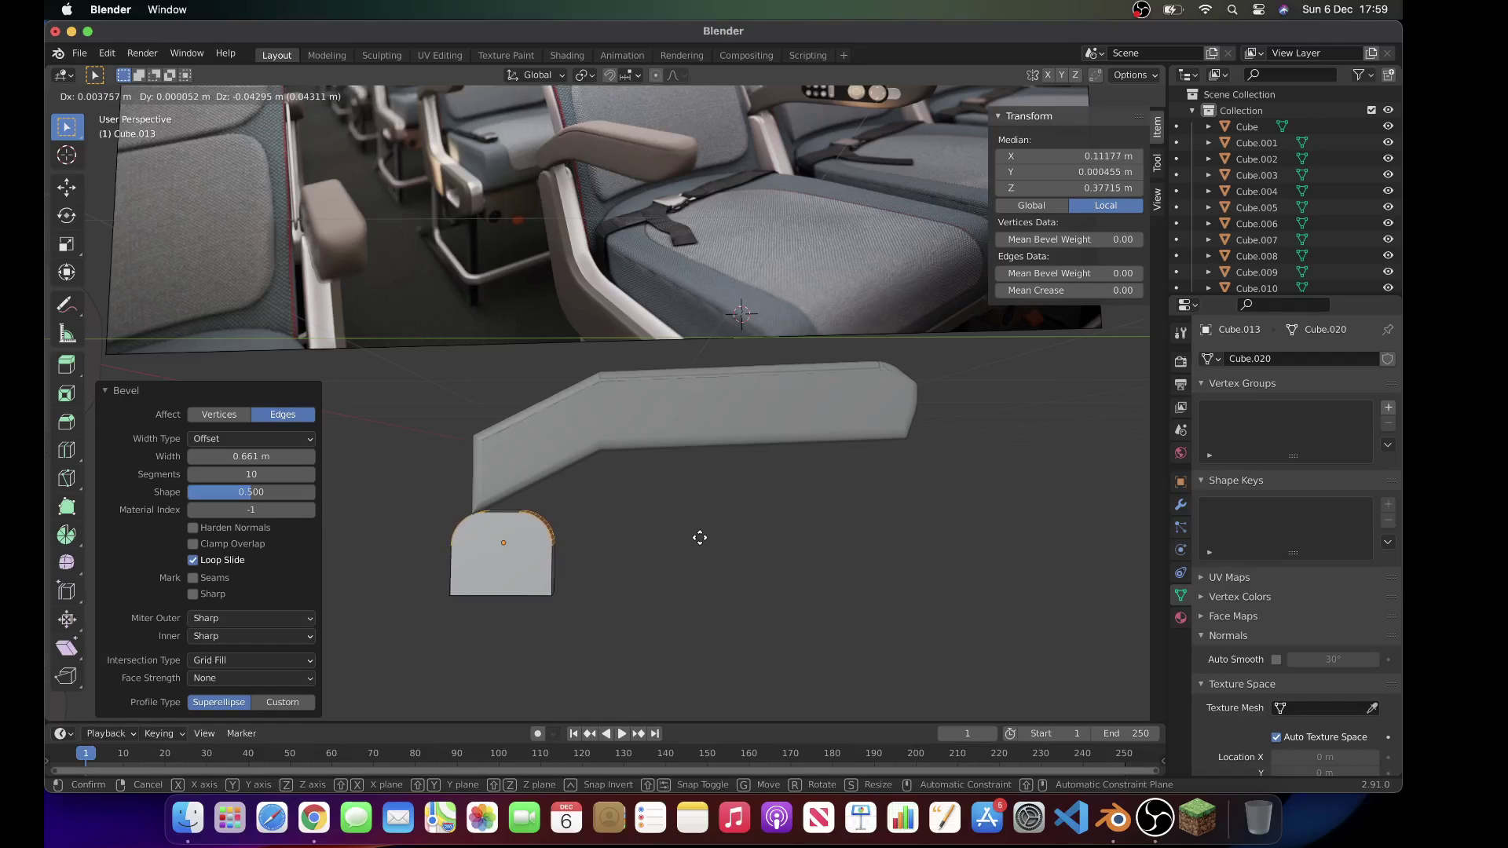
{"action": "left_click", "coordinate": [699, 539]}
{"action": "middle_click_drag", "start_coordinate": [700, 539], "coordinate": [699, 539]}
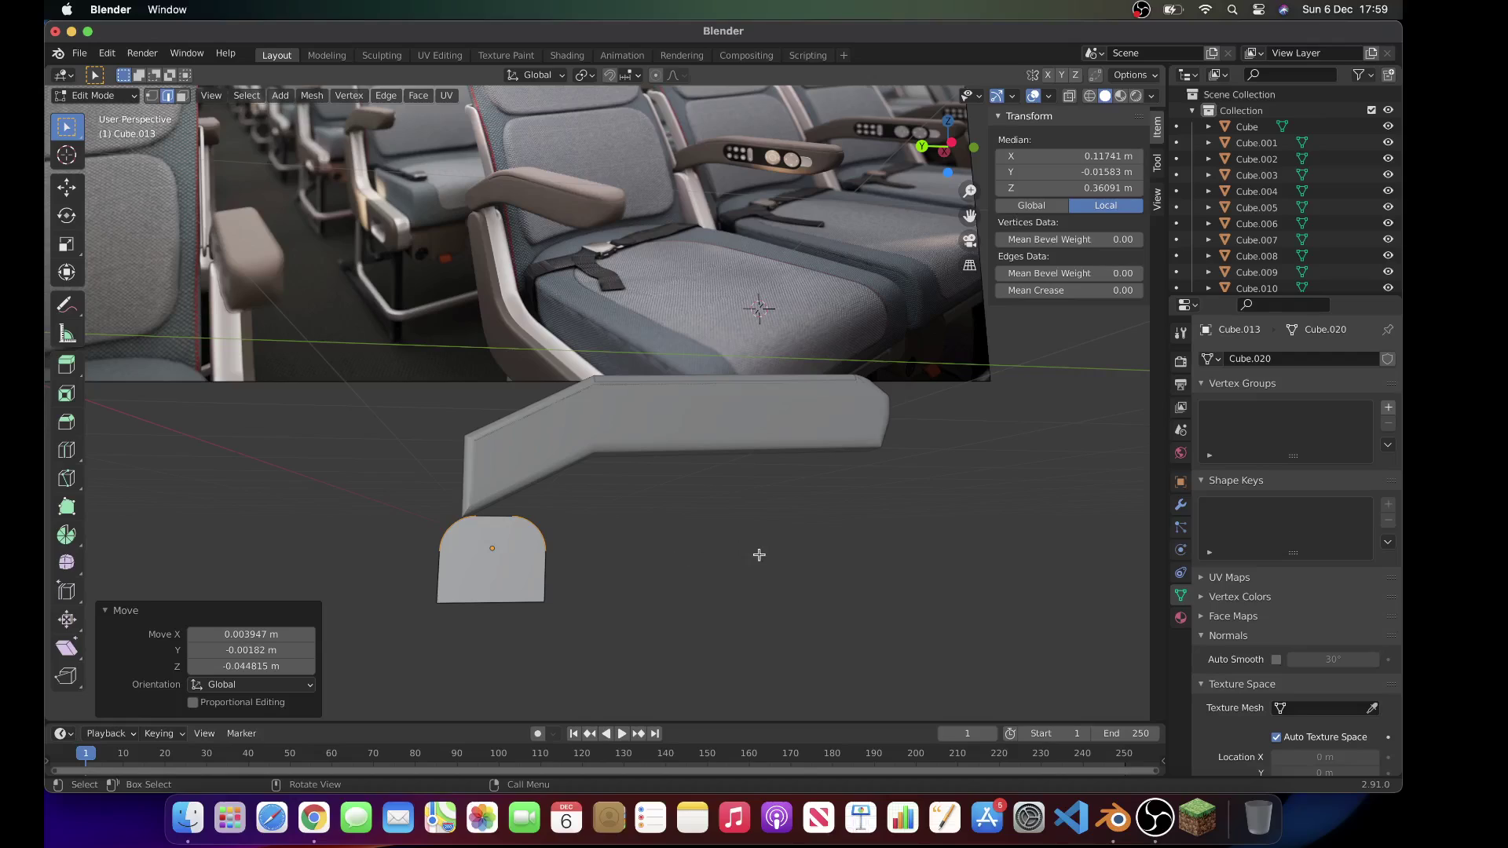
Step: Narrow the entire rounded block along Y and reposition it under the armrest's rear tip with a slight rotation
{"action": "key", "text": "a"}
{"action": "key", "text": "s"}
{"action": "right_click", "coordinate": [657, 568]}
{"action": "key", "text": "s"}
{"action": "key", "text": "x"}
{"action": "key", "text": "y"}
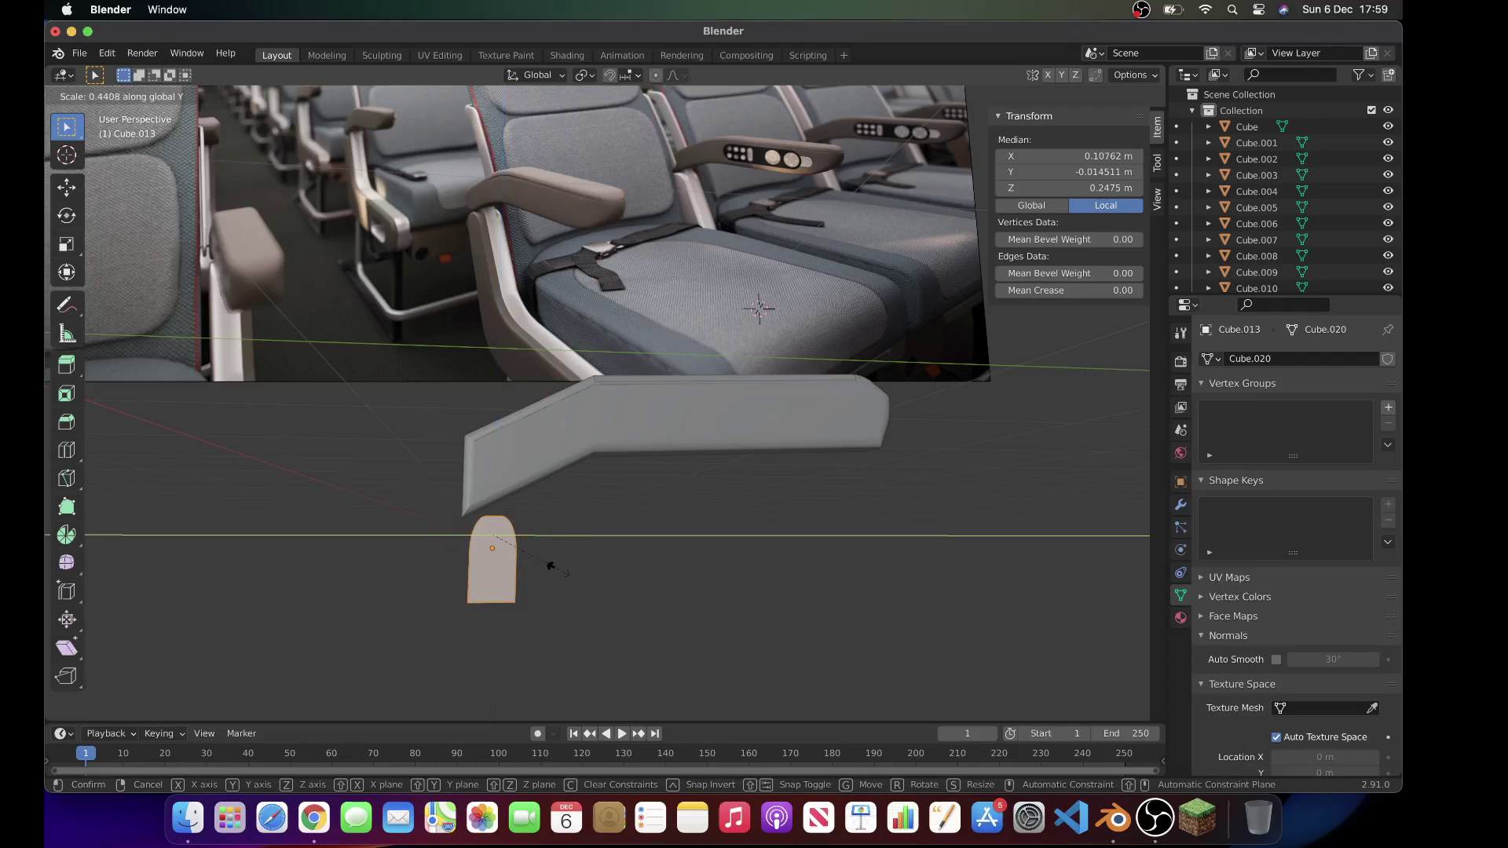
{"action": "left_click", "coordinate": [567, 577]}
{"action": "key", "text": "g"}
{"action": "left_click", "coordinate": [540, 578]}
{"action": "key", "text": "r"}
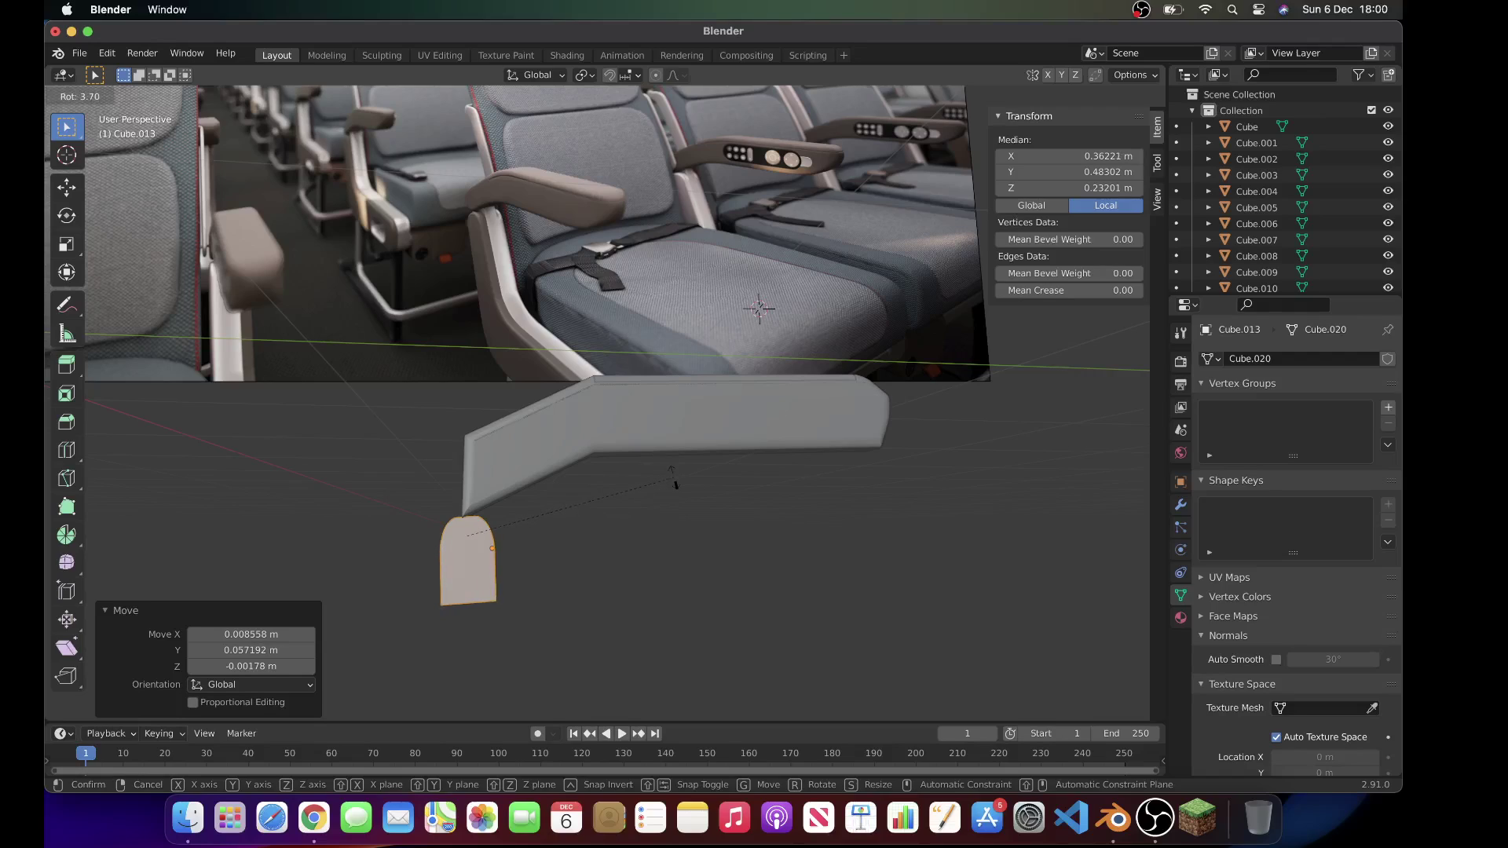
Step: Stretch the block into a slanted support by moving its front bottom corner down about 0.248 m and its rear one about 0.371 m
{"action": "key", "text": "g"}
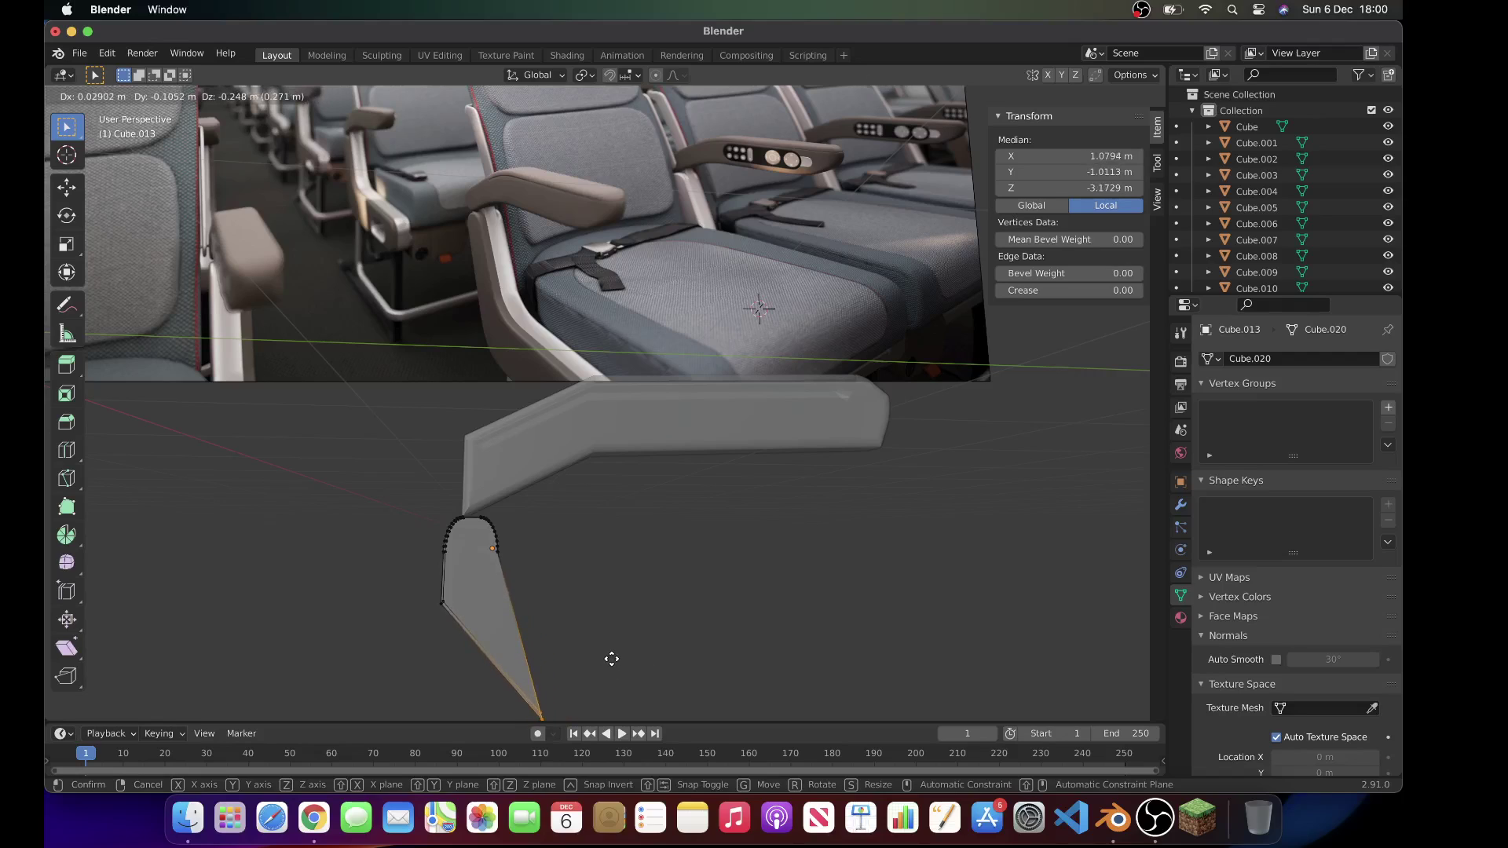
{"action": "left_click", "coordinate": [611, 659]}
{"action": "scroll", "coordinate": [611, 659], "scroll_direction": "down", "scroll_amount": 3, "text": "shift"}
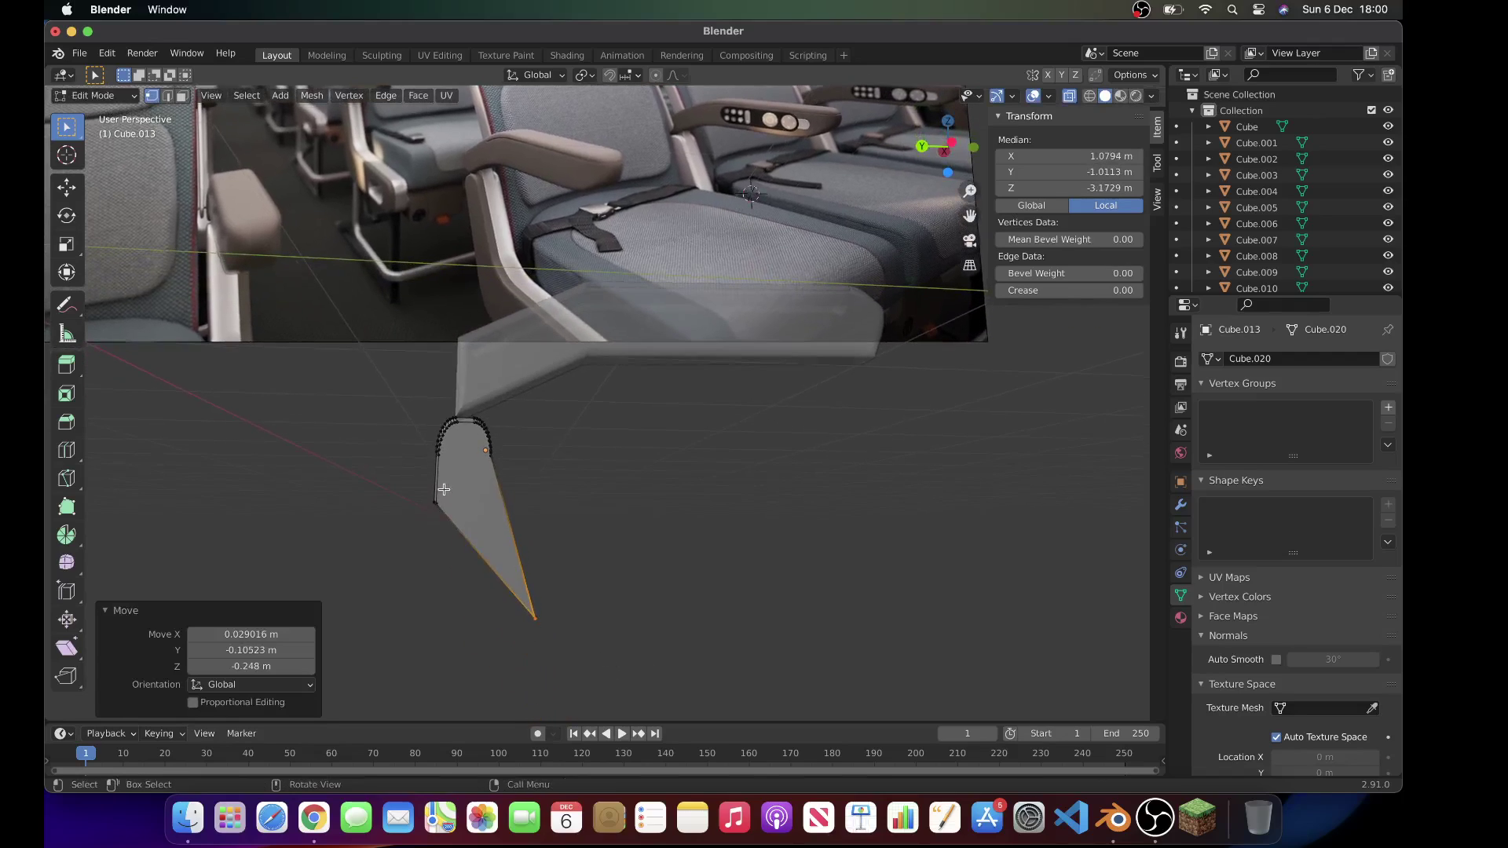
{"action": "left_click_drag", "start_coordinate": [426, 490], "coordinate": [439, 536]}
{"action": "key", "text": "g"}
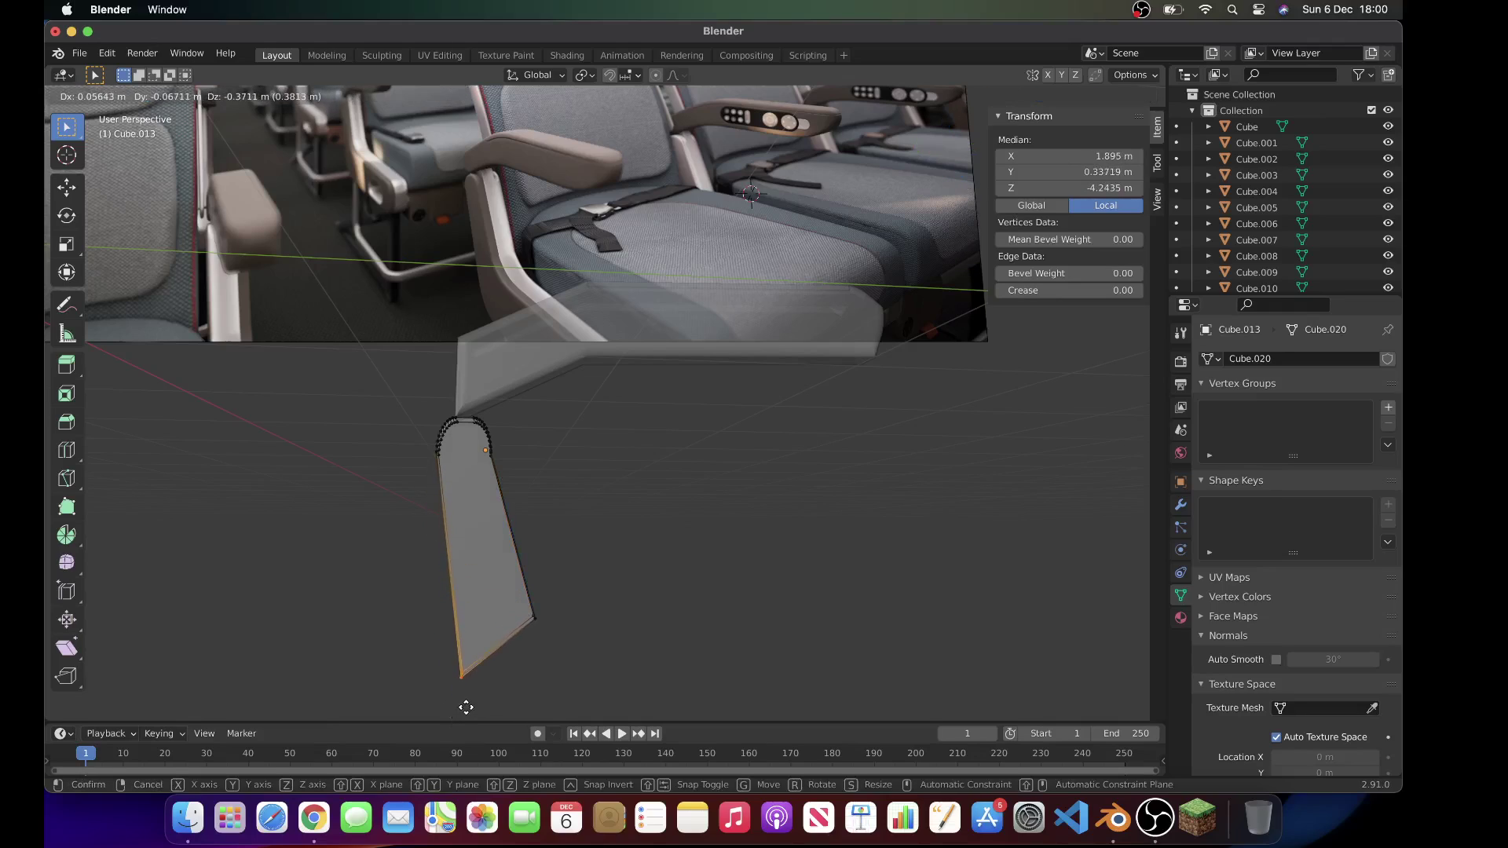
{"action": "left_click", "coordinate": [466, 707]}
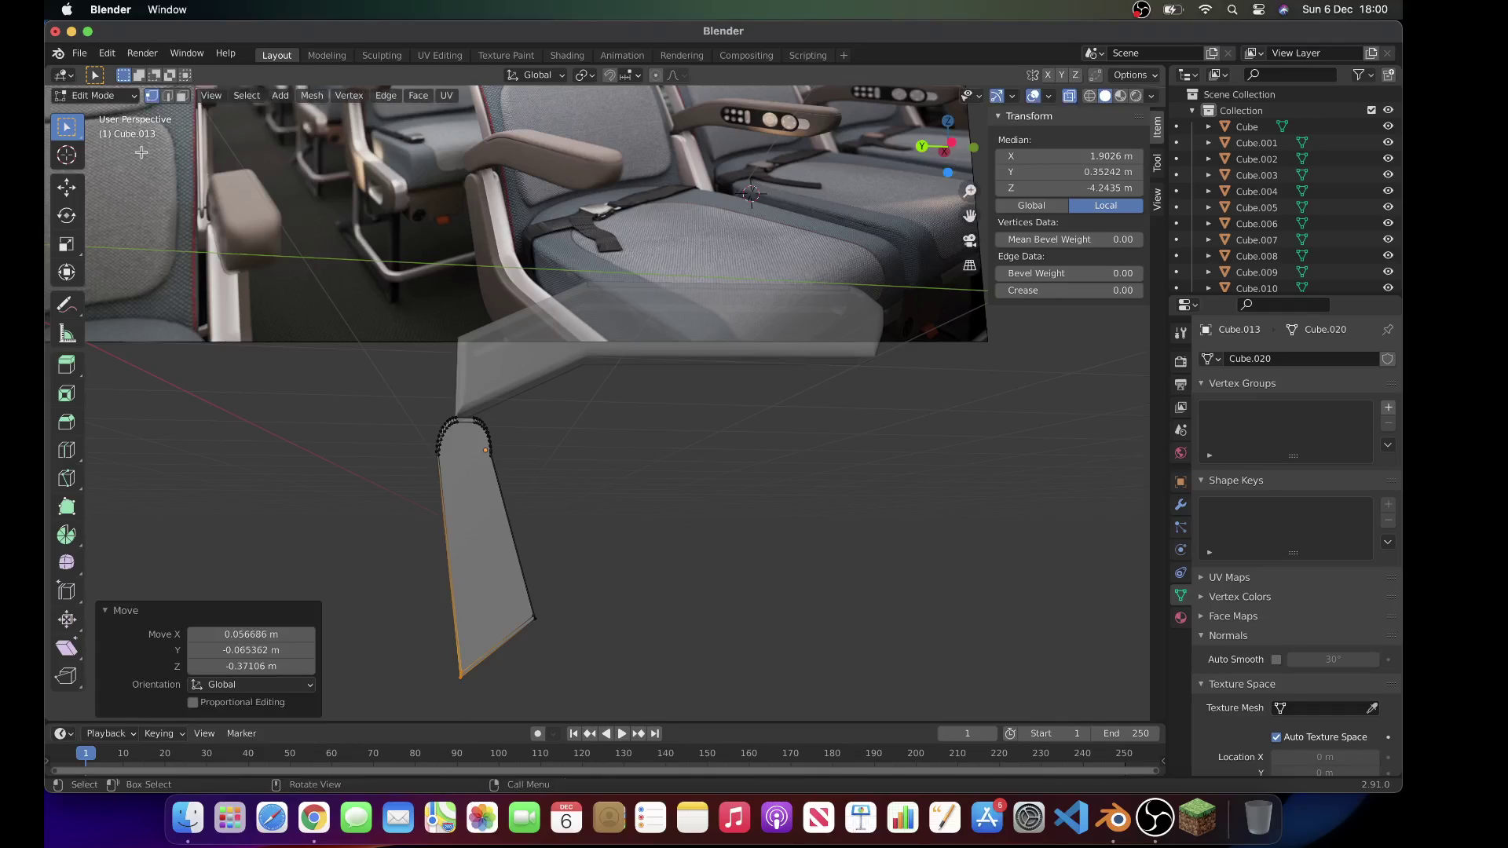
{"action": "key", "text": "Tab"}
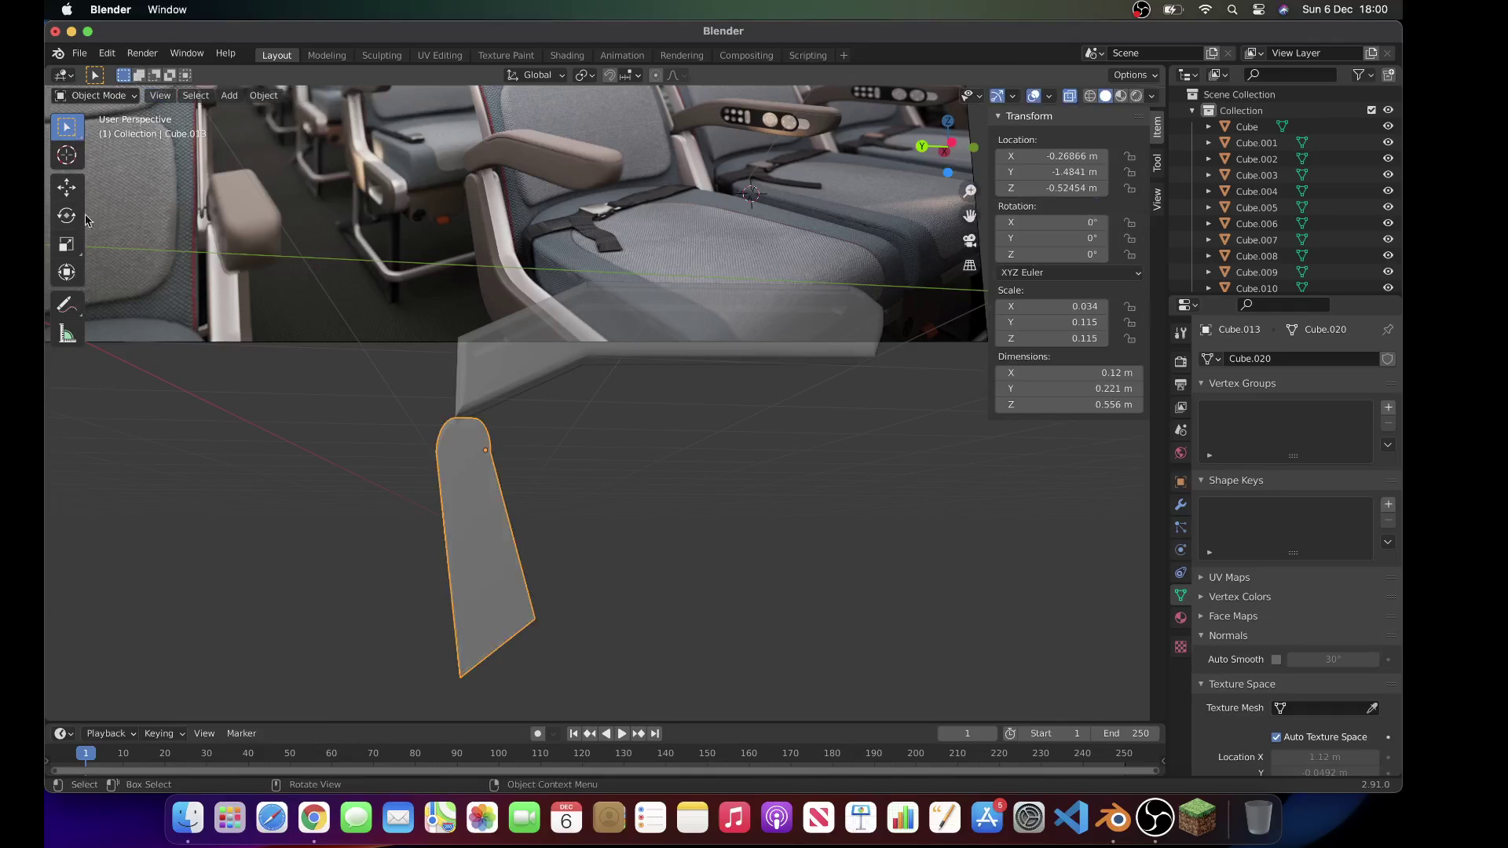
Step: Outline the metal support below the armrest in the reference photo with freehand annotation strokes
{"action": "mouse_move", "coordinate": [67, 303]}
{"action": "left_mouse_down"}
{"action": "mouse_move", "coordinate": [157, 404]}
{"action": "mouse_move", "coordinate": [157, 308]}
{"action": "left_mouse_up"}
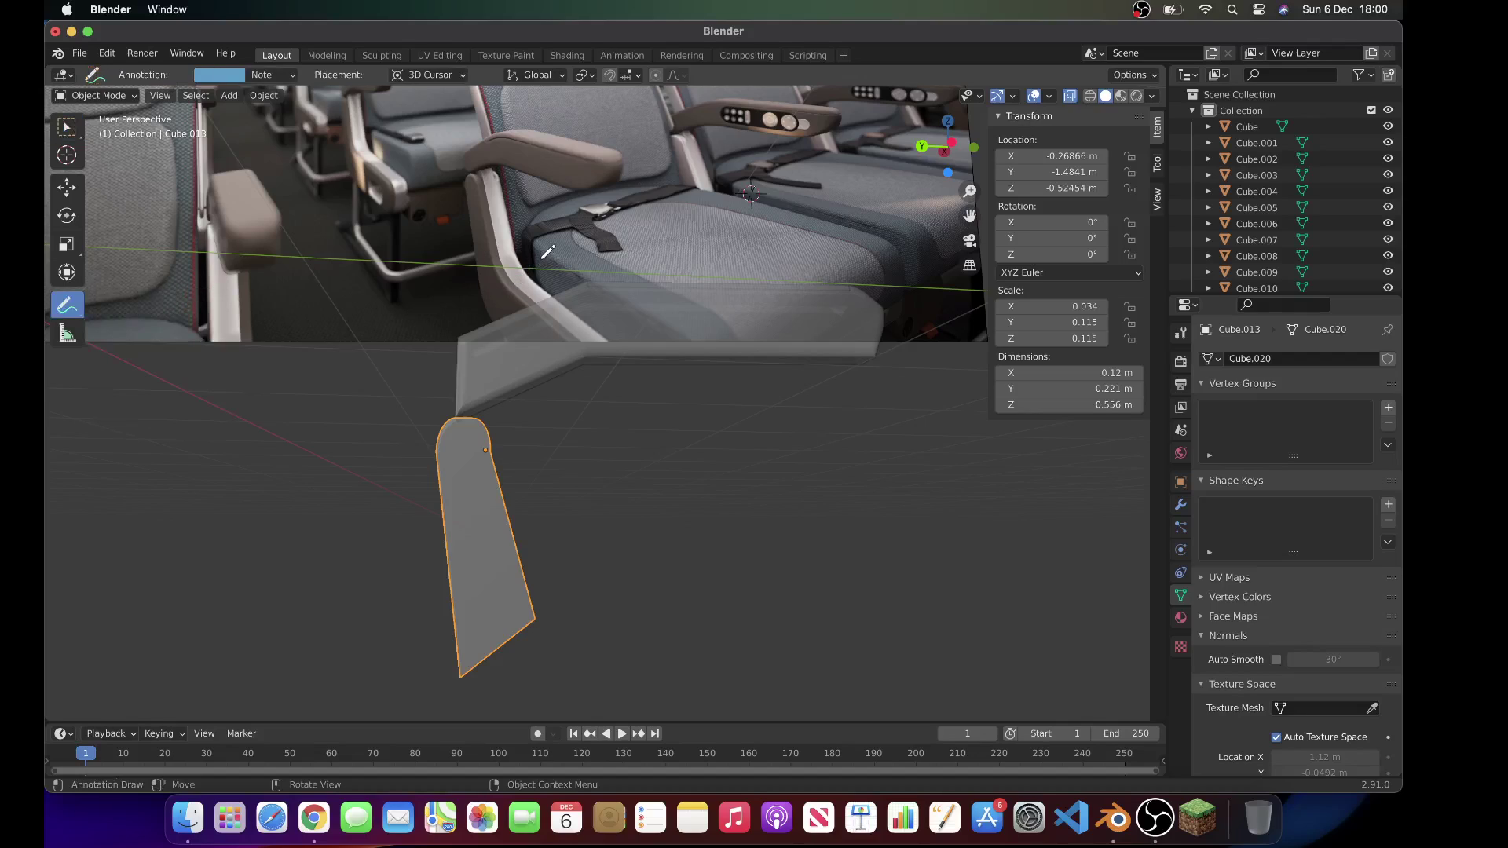
{"action": "left_click_drag", "start_coordinate": [542, 256], "coordinate": [464, 335]}
{"action": "mouse_move", "coordinate": [503, 231]}
{"action": "left_mouse_down"}
{"action": "mouse_move", "coordinate": [467, 165]}
{"action": "mouse_move", "coordinate": [484, 288]}
{"action": "left_mouse_up"}
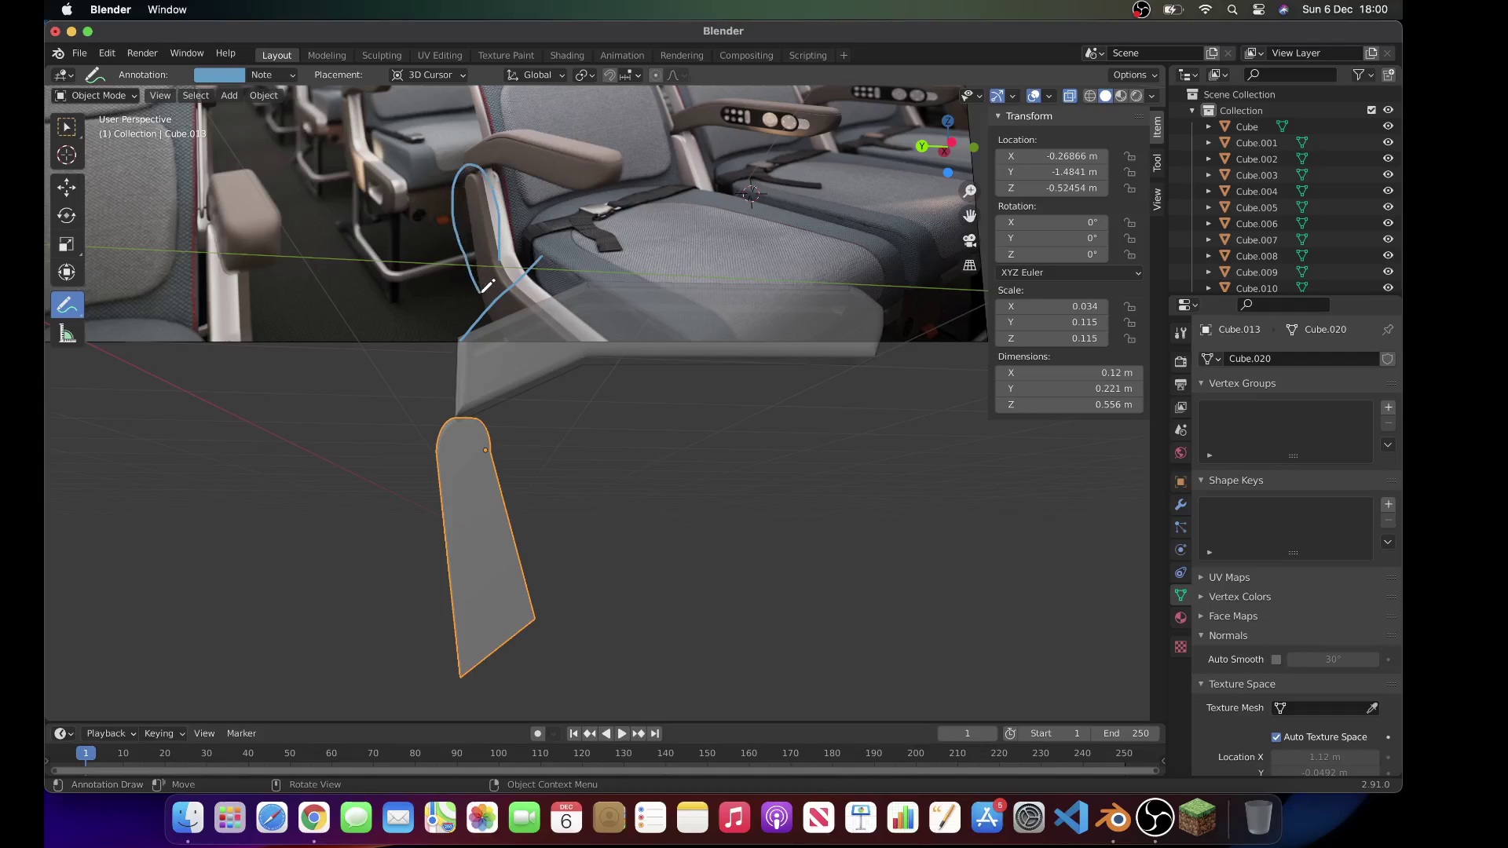
{"action": "mouse_move", "coordinate": [549, 366]}
{"action": "left_mouse_down"}
{"action": "mouse_move", "coordinate": [630, 375]}
{"action": "mouse_move", "coordinate": [582, 295]}
{"action": "left_mouse_up"}
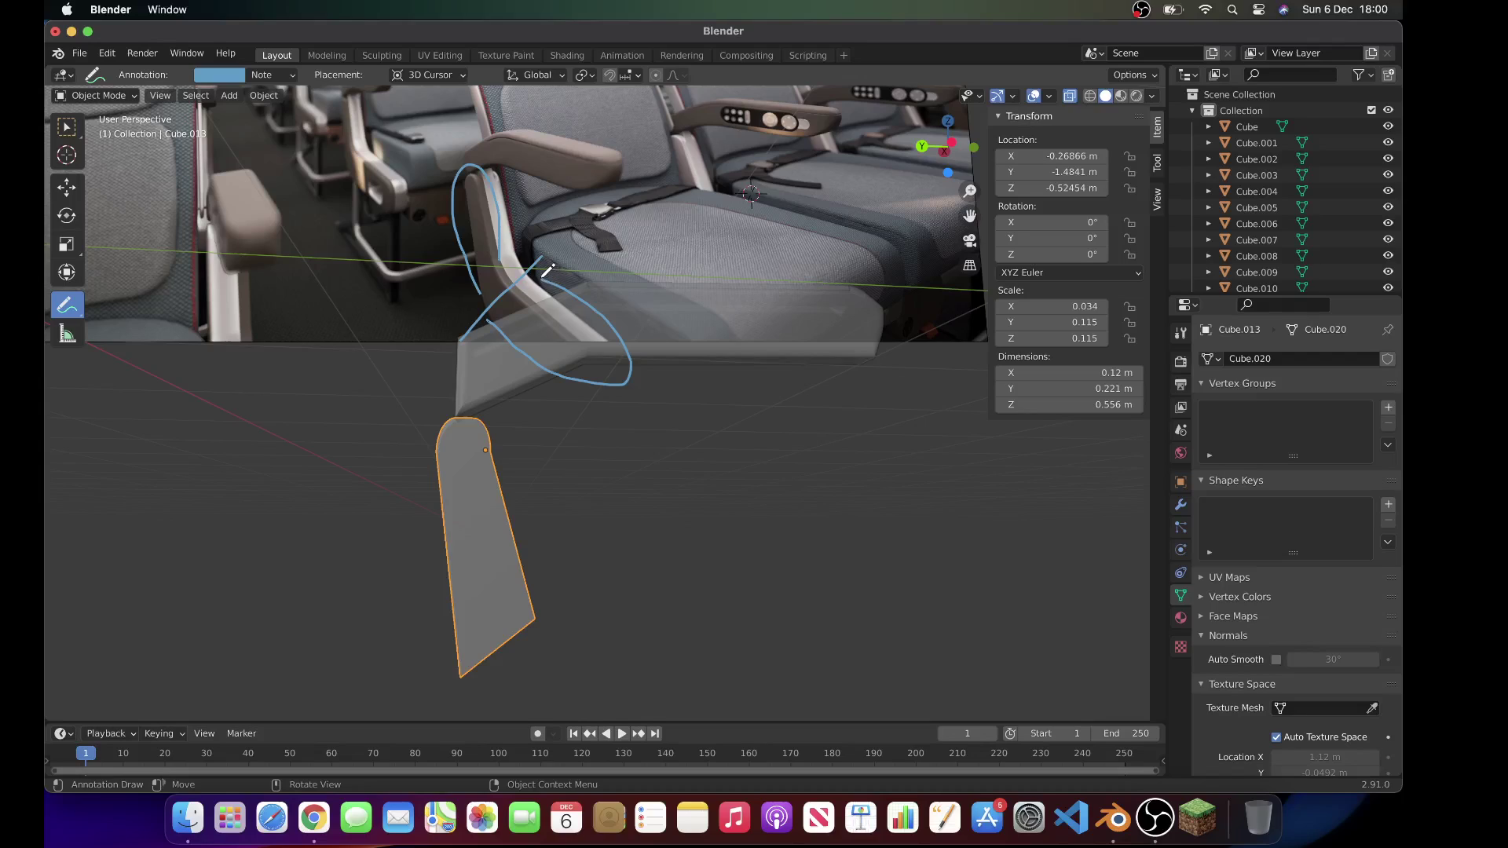
Step: Erase the annotation strokes around the armrest support in the reference photo
{"action": "mouse_move", "coordinate": [67, 304]}
{"action": "left_mouse_down"}
{"action": "mouse_move", "coordinate": [131, 428]}
{"action": "mouse_move", "coordinate": [134, 412]}
{"action": "left_mouse_up"}
{"action": "mouse_move", "coordinate": [527, 365]}
{"action": "left_mouse_down"}
{"action": "mouse_move", "coordinate": [629, 347]}
{"action": "mouse_move", "coordinate": [614, 373]}
{"action": "mouse_move", "coordinate": [486, 314]}
{"action": "mouse_move", "coordinate": [554, 252]}
{"action": "mouse_move", "coordinate": [609, 308]}
{"action": "mouse_move", "coordinate": [578, 286]}
{"action": "mouse_move", "coordinate": [476, 328]}
{"action": "left_mouse_up"}
{"action": "mouse_move", "coordinate": [481, 186]}
{"action": "left_mouse_down"}
{"action": "mouse_move", "coordinate": [497, 184]}
{"action": "mouse_move", "coordinate": [469, 164]}
{"action": "mouse_move", "coordinate": [470, 258]}
{"action": "left_mouse_up"}
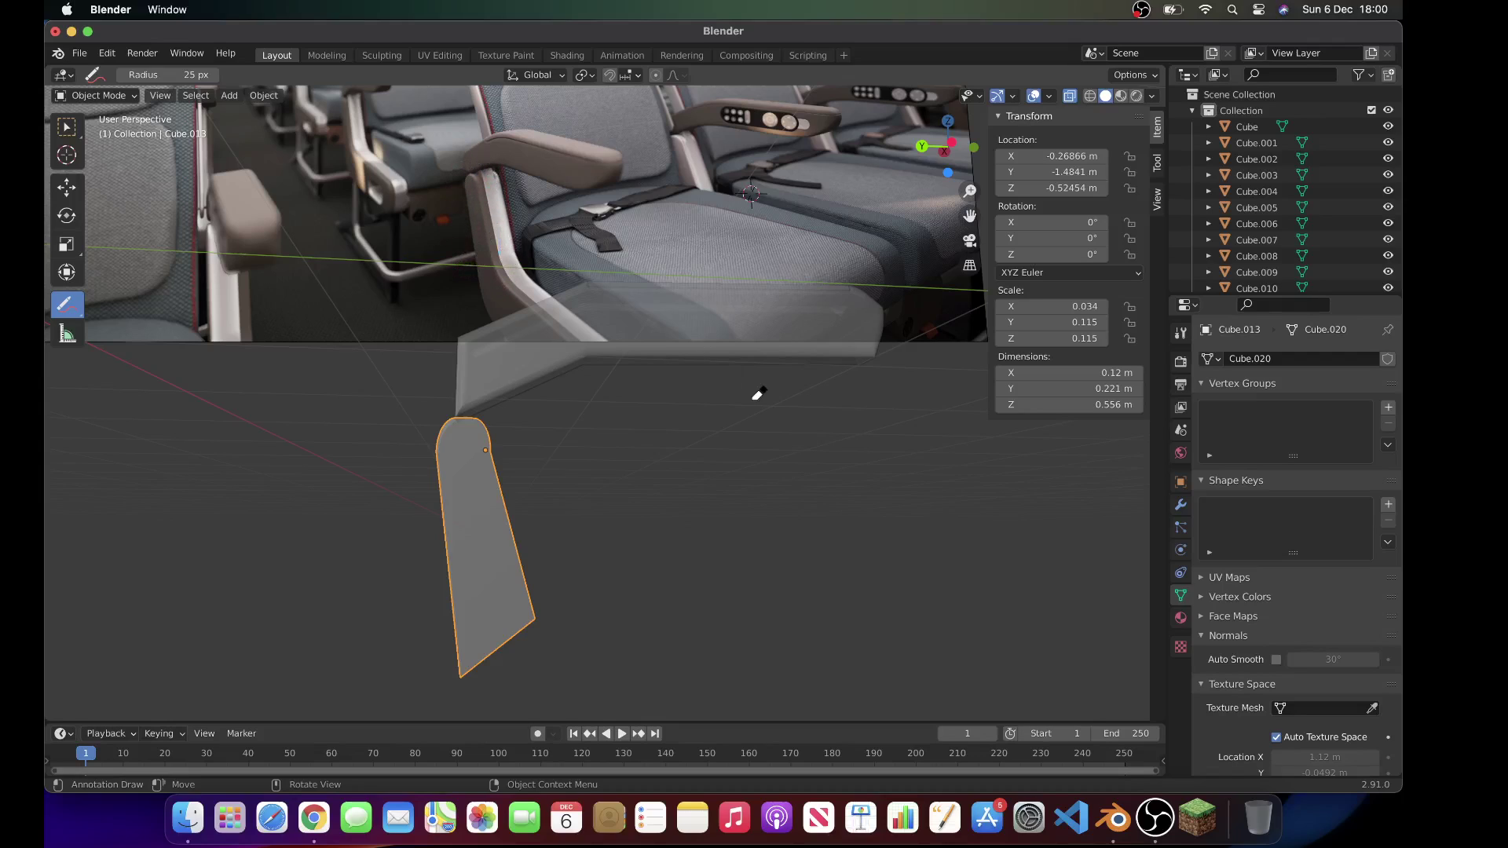
Step: Switch to Chrome to examine the armrest side in the Emirates premium economy seat photo, and return to Blender
{"action": "key", "text": "super+h"}
{"action": "left_click", "coordinate": [314, 819]}
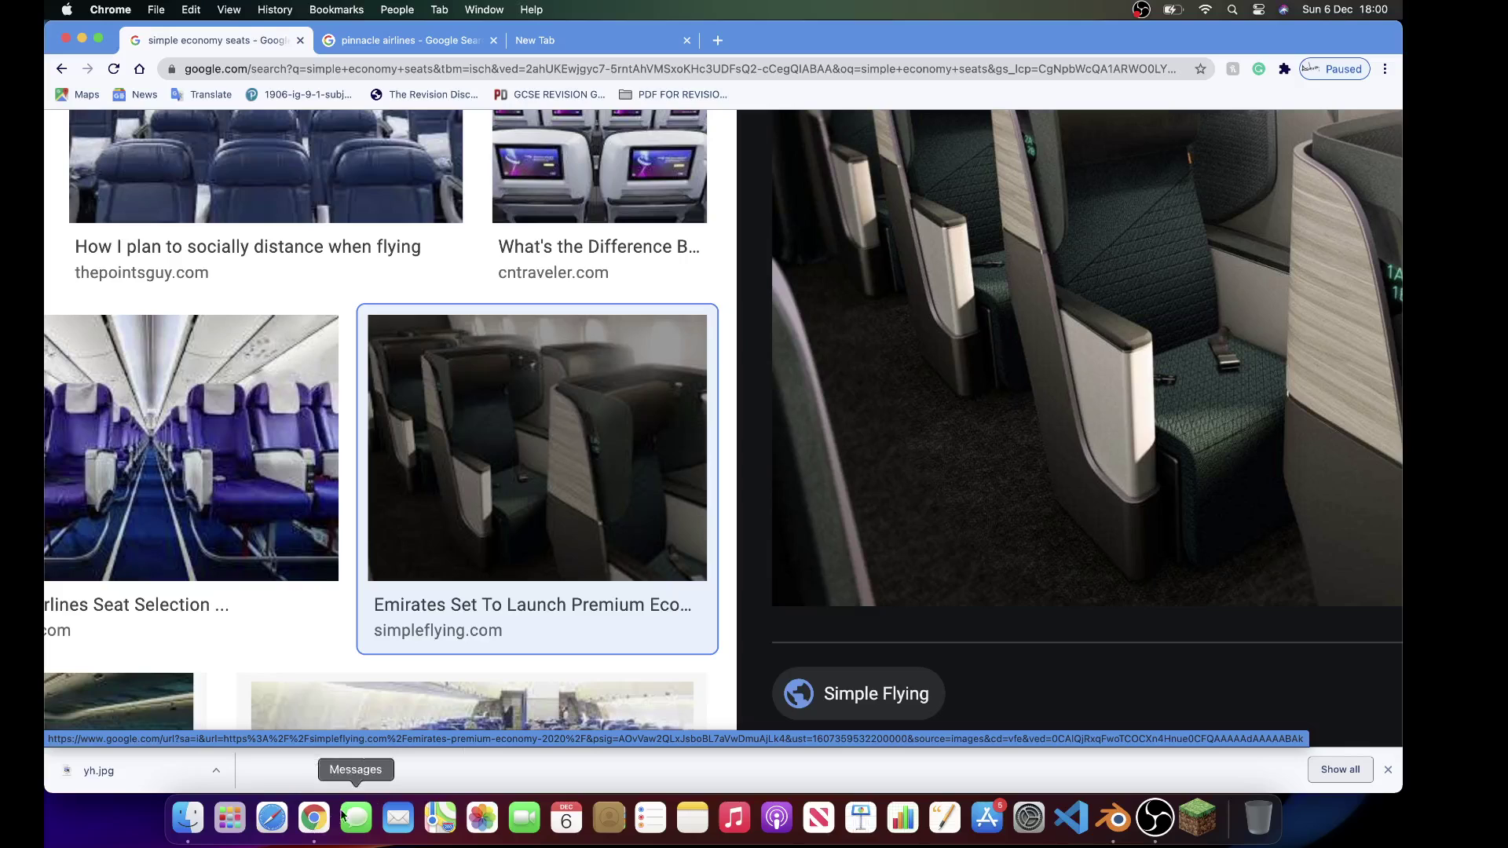
{"action": "scroll", "coordinate": [997, 569], "scroll_direction": "right", "scroll_amount": 4}
{"action": "scroll", "coordinate": [998, 570], "scroll_direction": "up", "scroll_amount": 2}
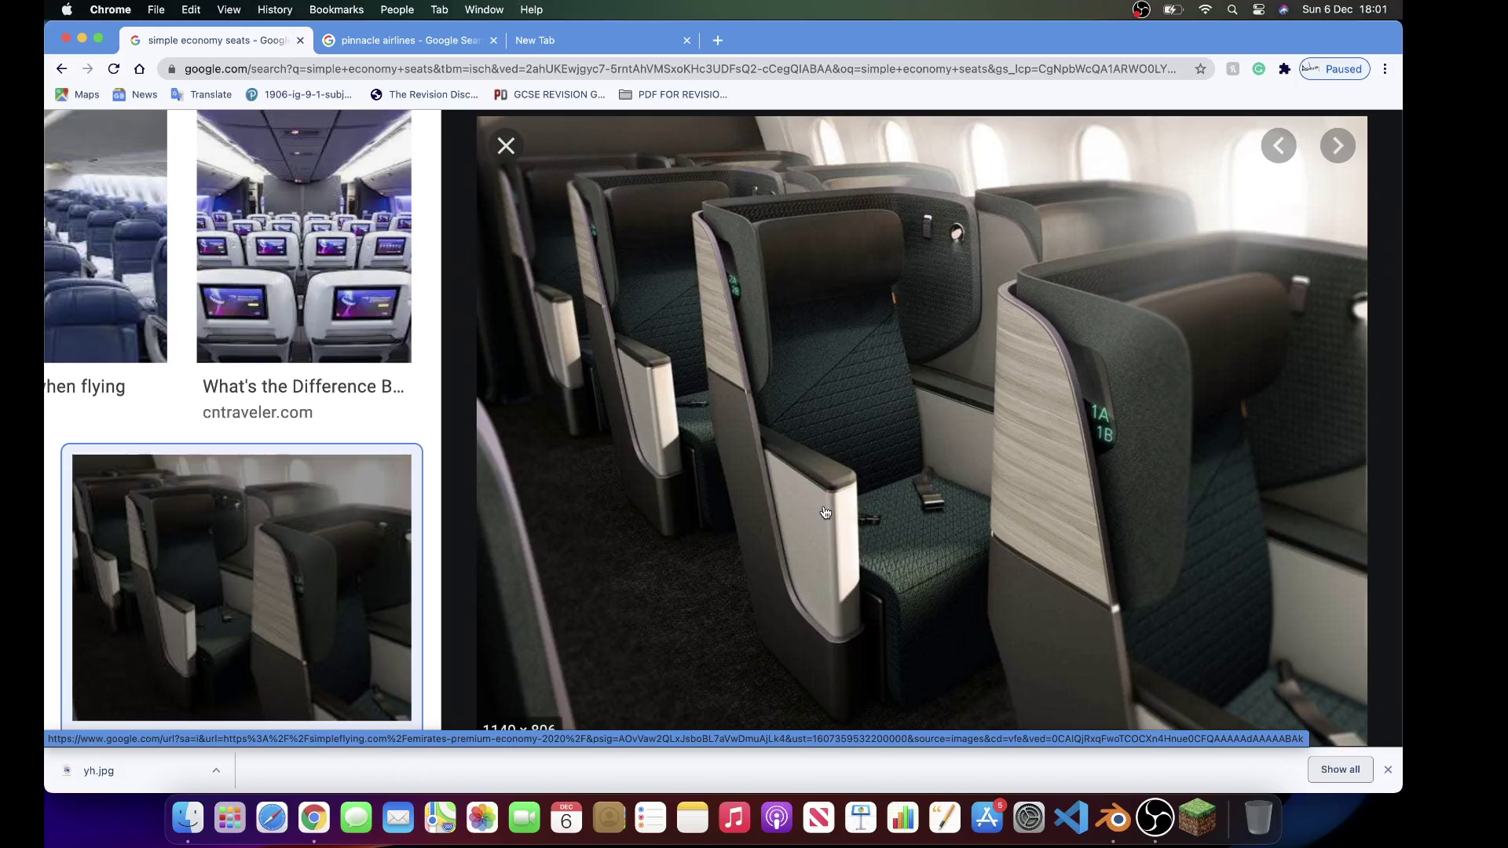
{"action": "left_click", "coordinate": [1114, 818]}
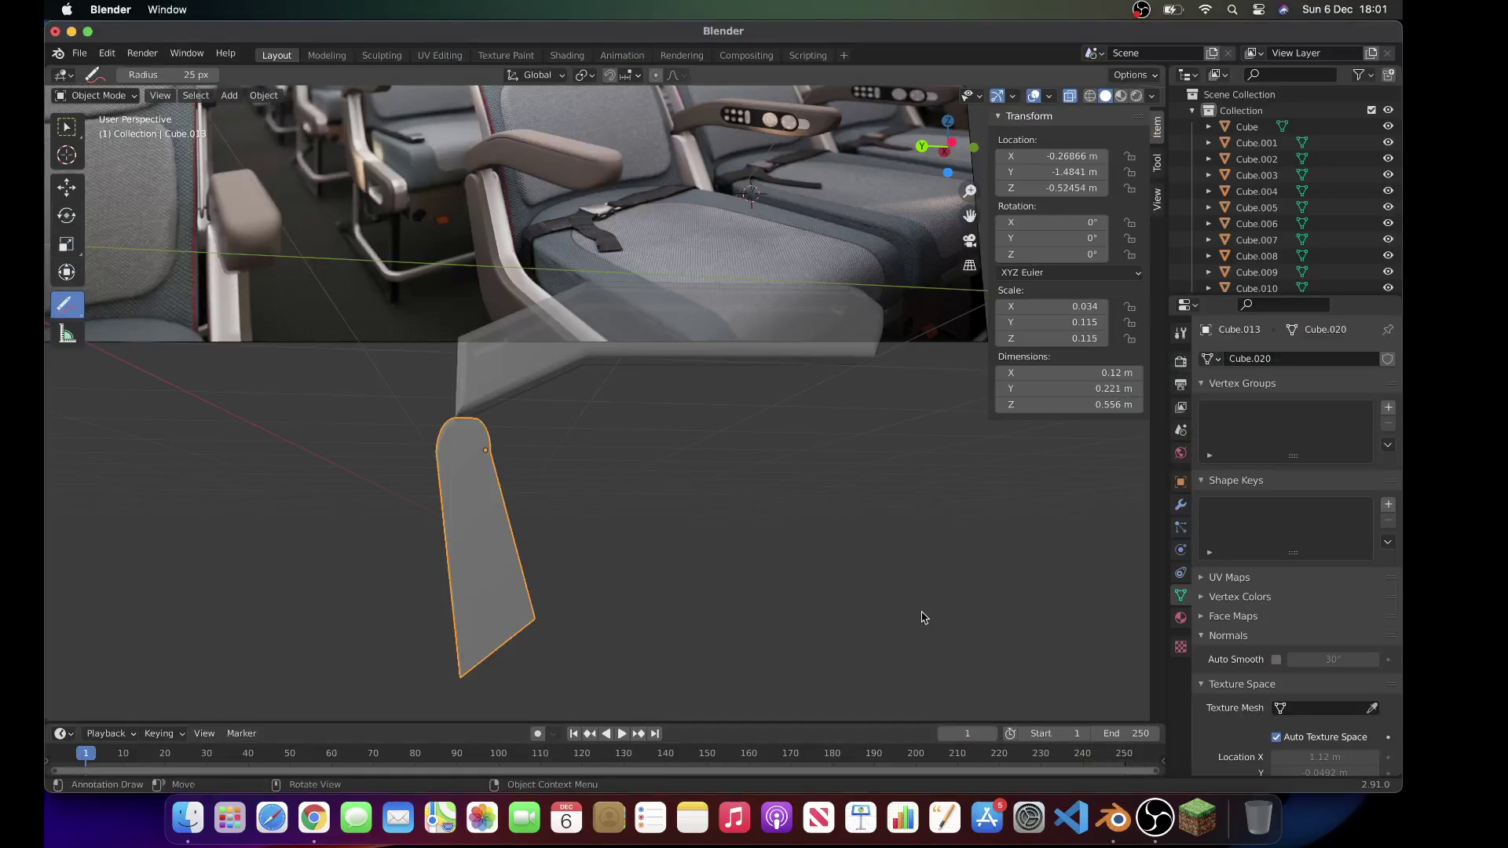
Step: Reopen the support's mesh for editing and clear the vertex selection
{"action": "scroll", "coordinate": [922, 618], "scroll_direction": "up", "scroll_amount": 2}
{"action": "key", "text": "Tab"}
{"action": "scroll", "coordinate": [920, 613], "scroll_direction": "down", "scroll_amount": 3}
{"action": "left_click", "coordinate": [838, 595]}
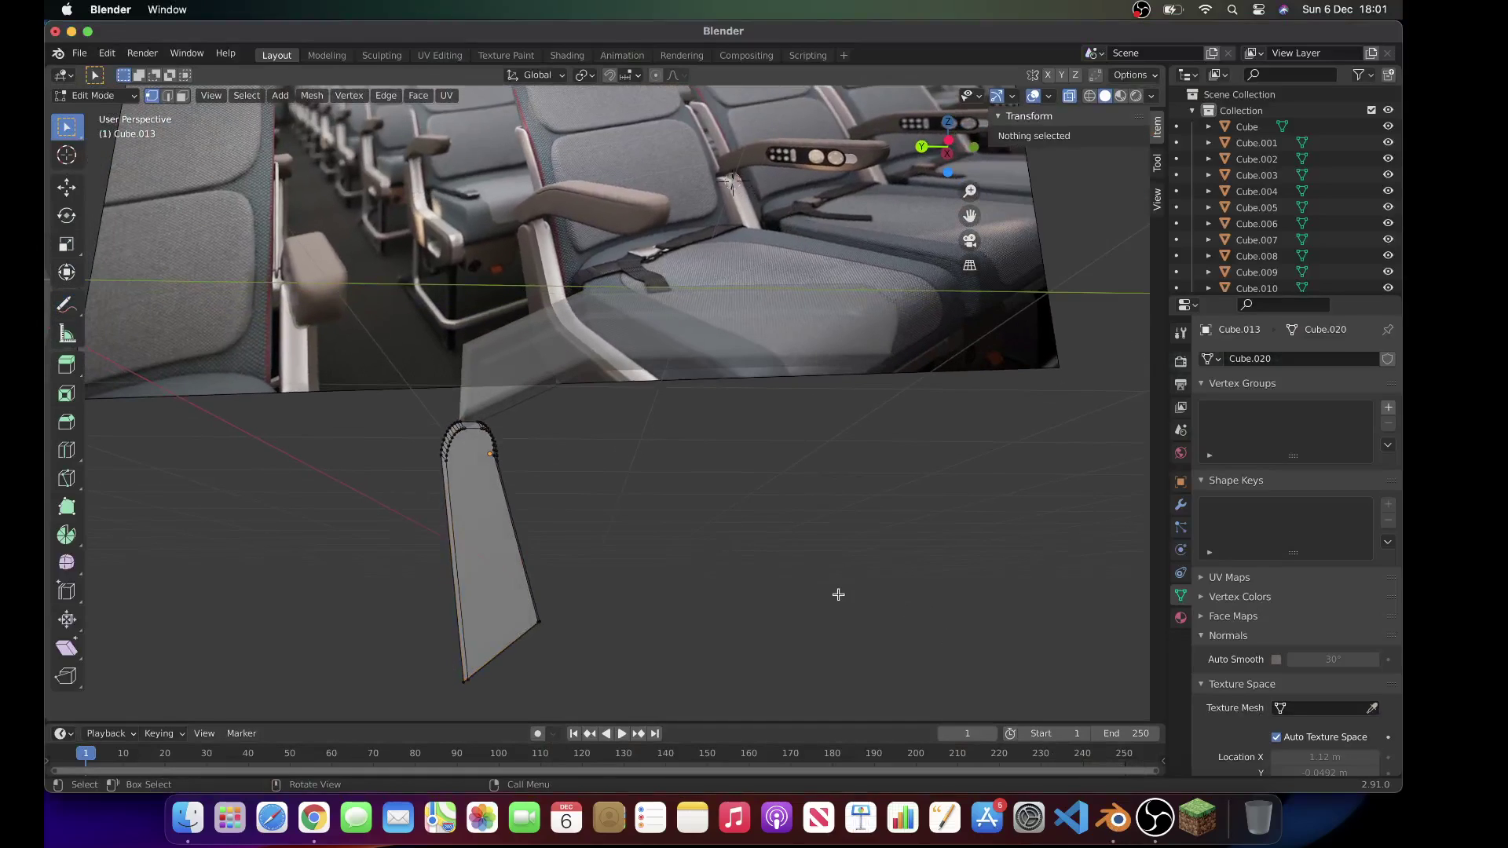
{"action": "scroll", "coordinate": [753, 588], "scroll_direction": "down", "scroll_amount": 3}
{"action": "left_click_drag", "start_coordinate": [514, 606], "coordinate": [615, 655]}
{"action": "scroll", "coordinate": [614, 655], "scroll_direction": "right", "scroll_amount": 3}
{"action": "key", "text": "ctrl+b"}
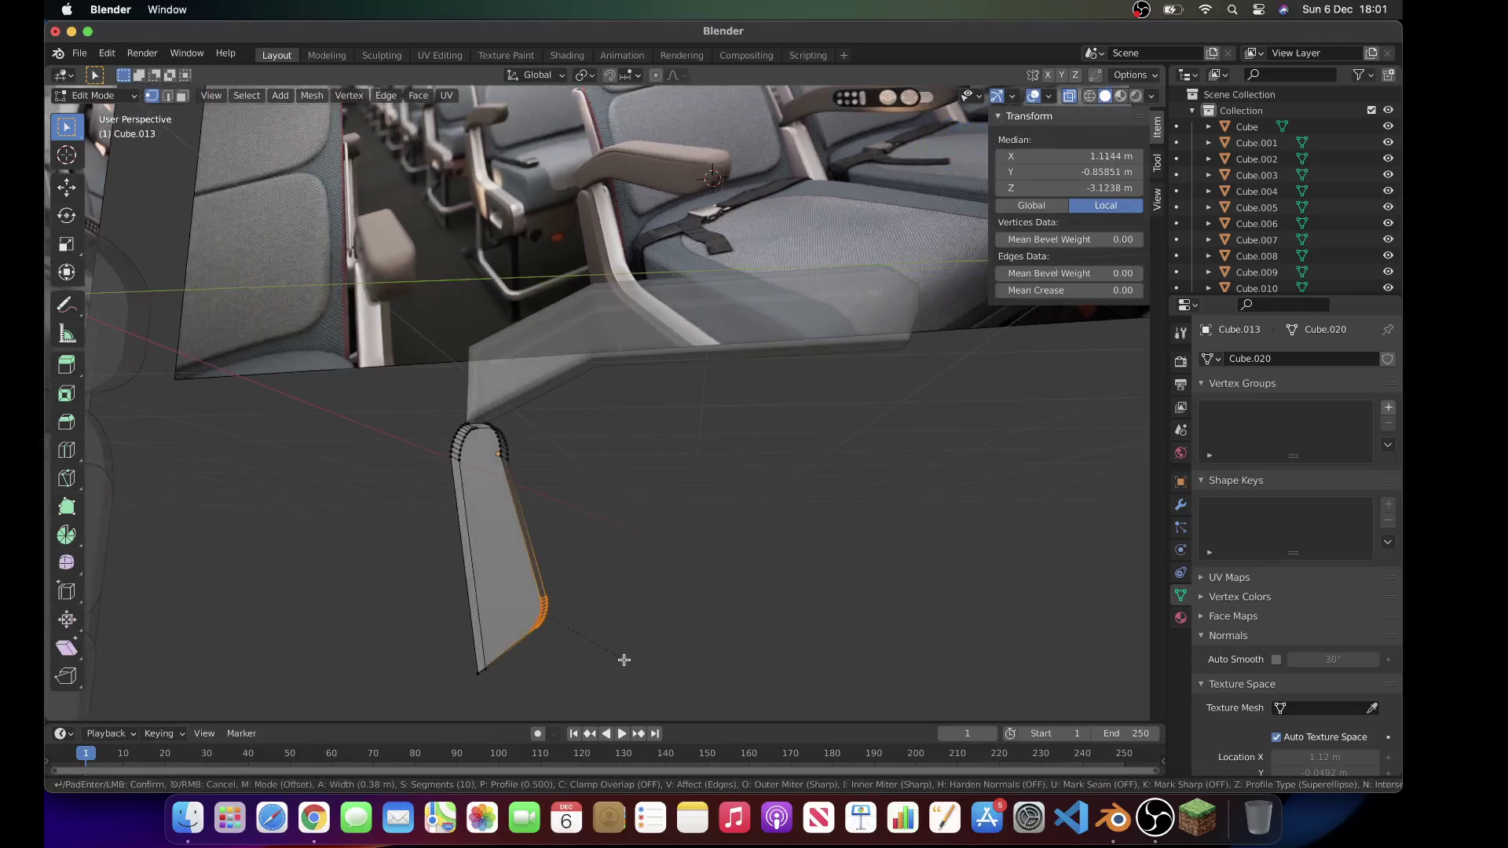
{"action": "key", "text": "Escape"}
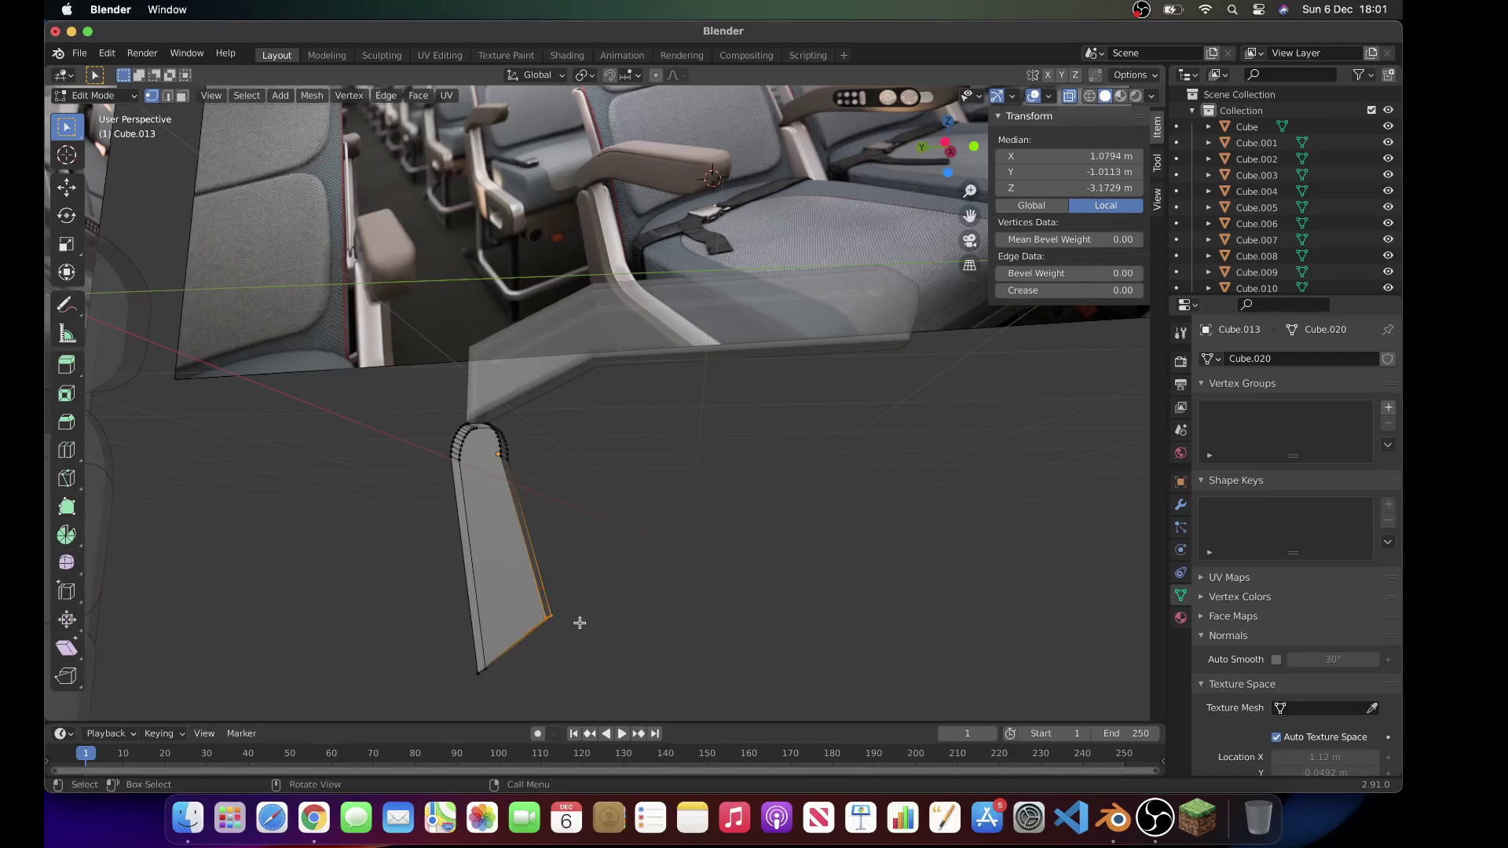
Step: Round the support's rear bottom corner with a 10-segment bevel about 0.925 m wide and shift the rounded end slightly downward
{"action": "left_click", "coordinate": [508, 698]}
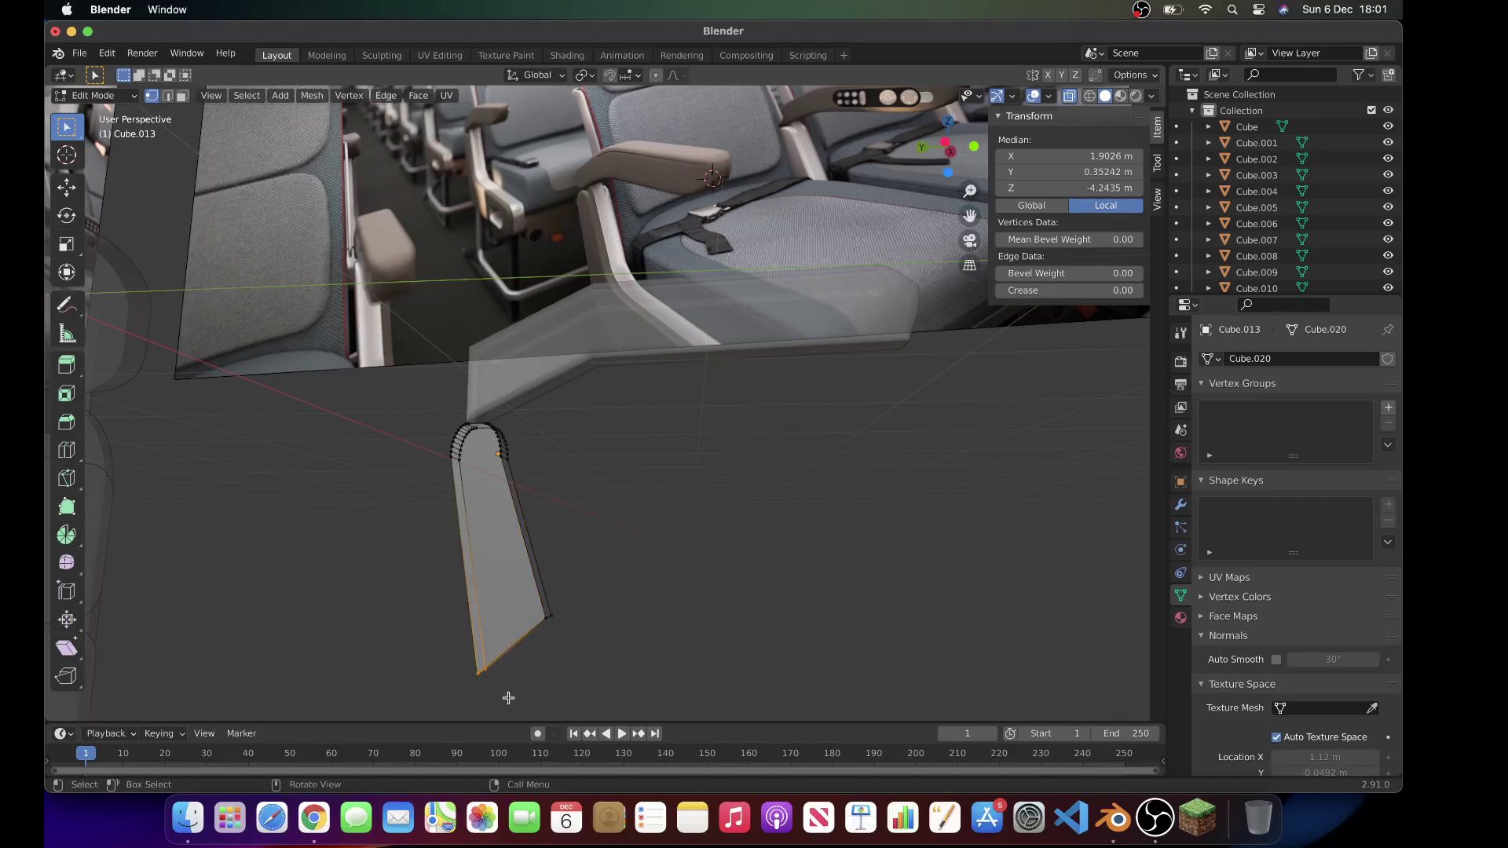
{"action": "key", "text": "ctrl+b"}
{"action": "left_click", "coordinate": [647, 692]}
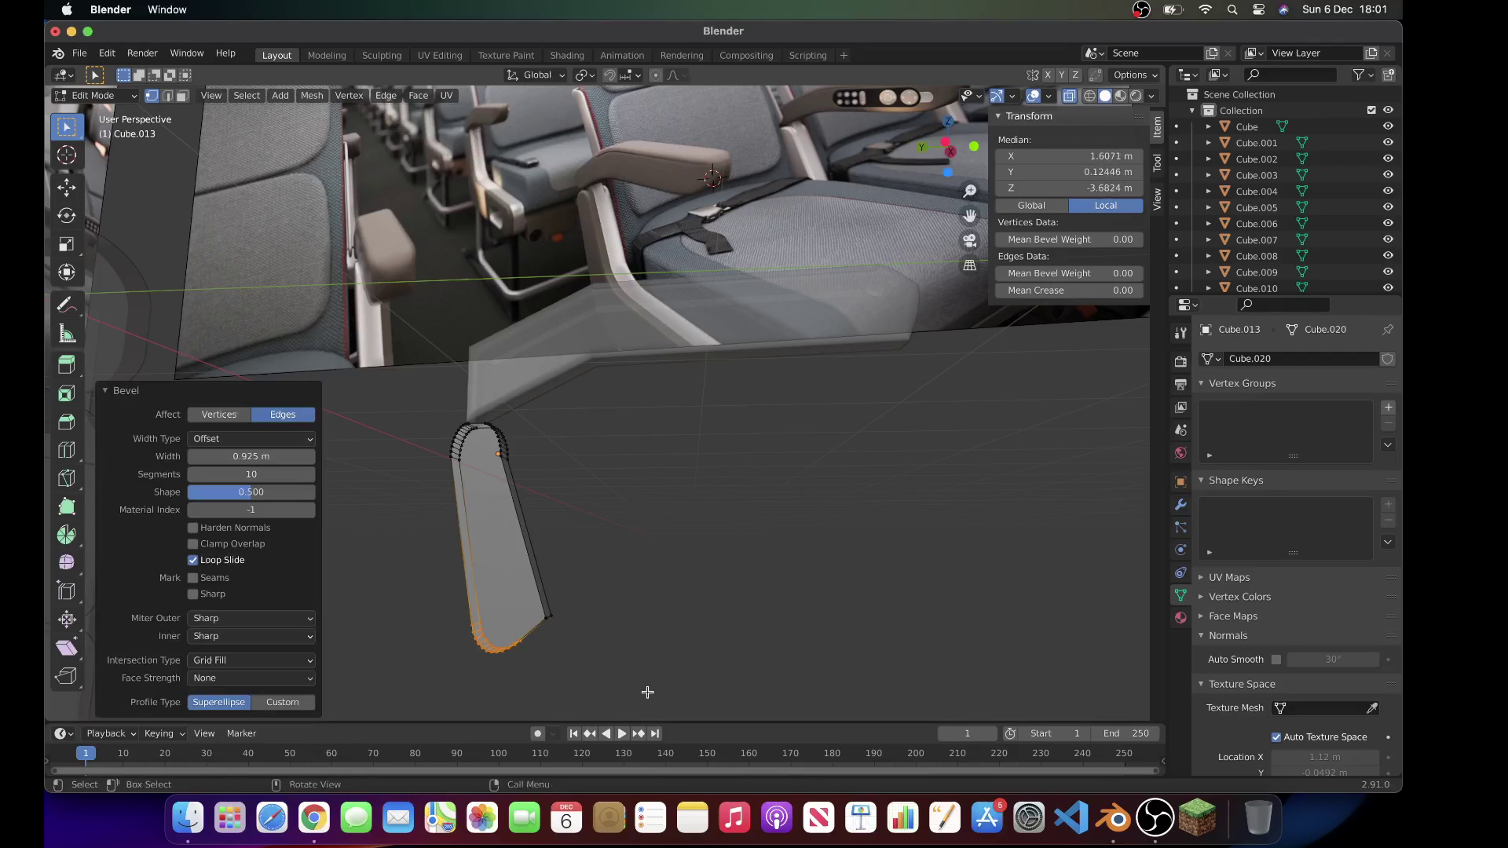
{"action": "key", "text": "g"}
{"action": "left_click", "coordinate": [677, 629]}
{"action": "scroll", "coordinate": [677, 629], "scroll_direction": "up", "scroll_amount": 3}
{"action": "key", "text": "Tab"}
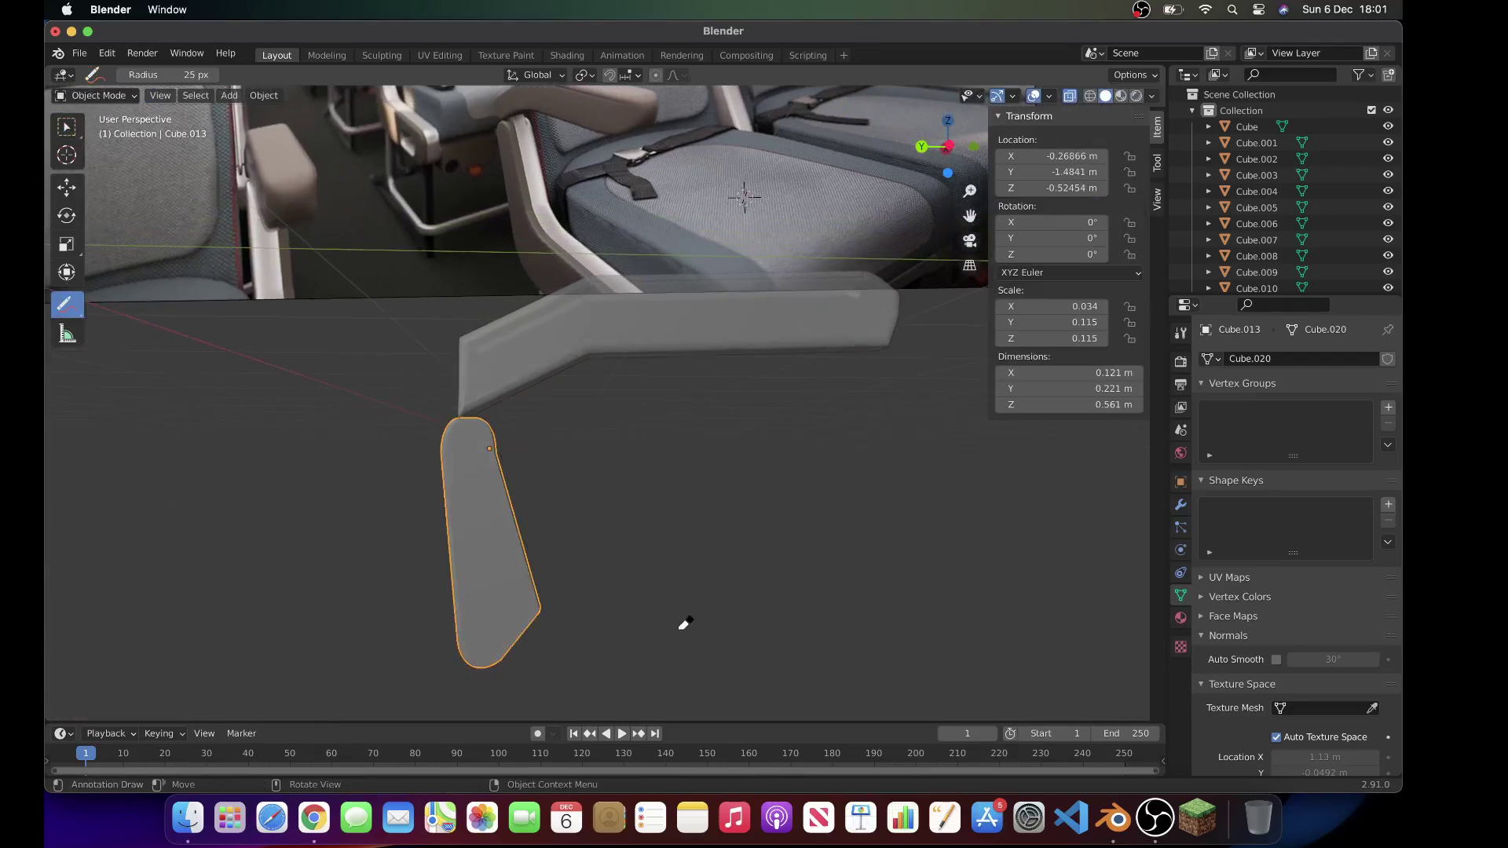
Step: Move the support's front bottom corner about 0.046 m along Y toward the rear and about 0.020 m down
{"action": "scroll", "coordinate": [680, 628], "scroll_direction": "left", "scroll_amount": 10}
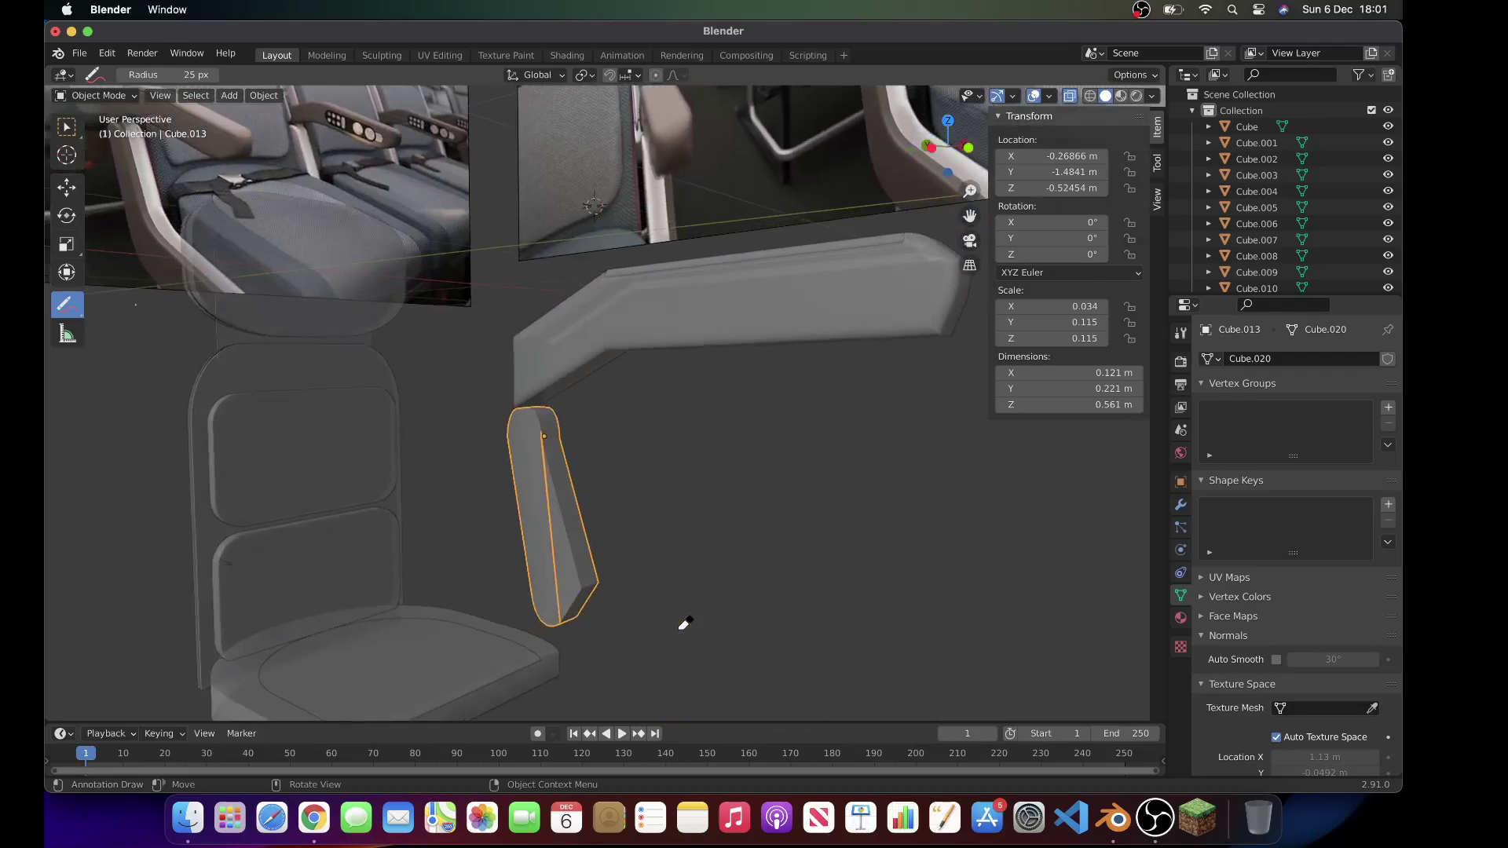
{"action": "scroll", "coordinate": [680, 628], "scroll_direction": "left", "scroll_amount": 5}
{"action": "left_click", "coordinate": [66, 127]}
{"action": "scroll", "coordinate": [489, 379], "scroll_direction": "down", "scroll_amount": 2}
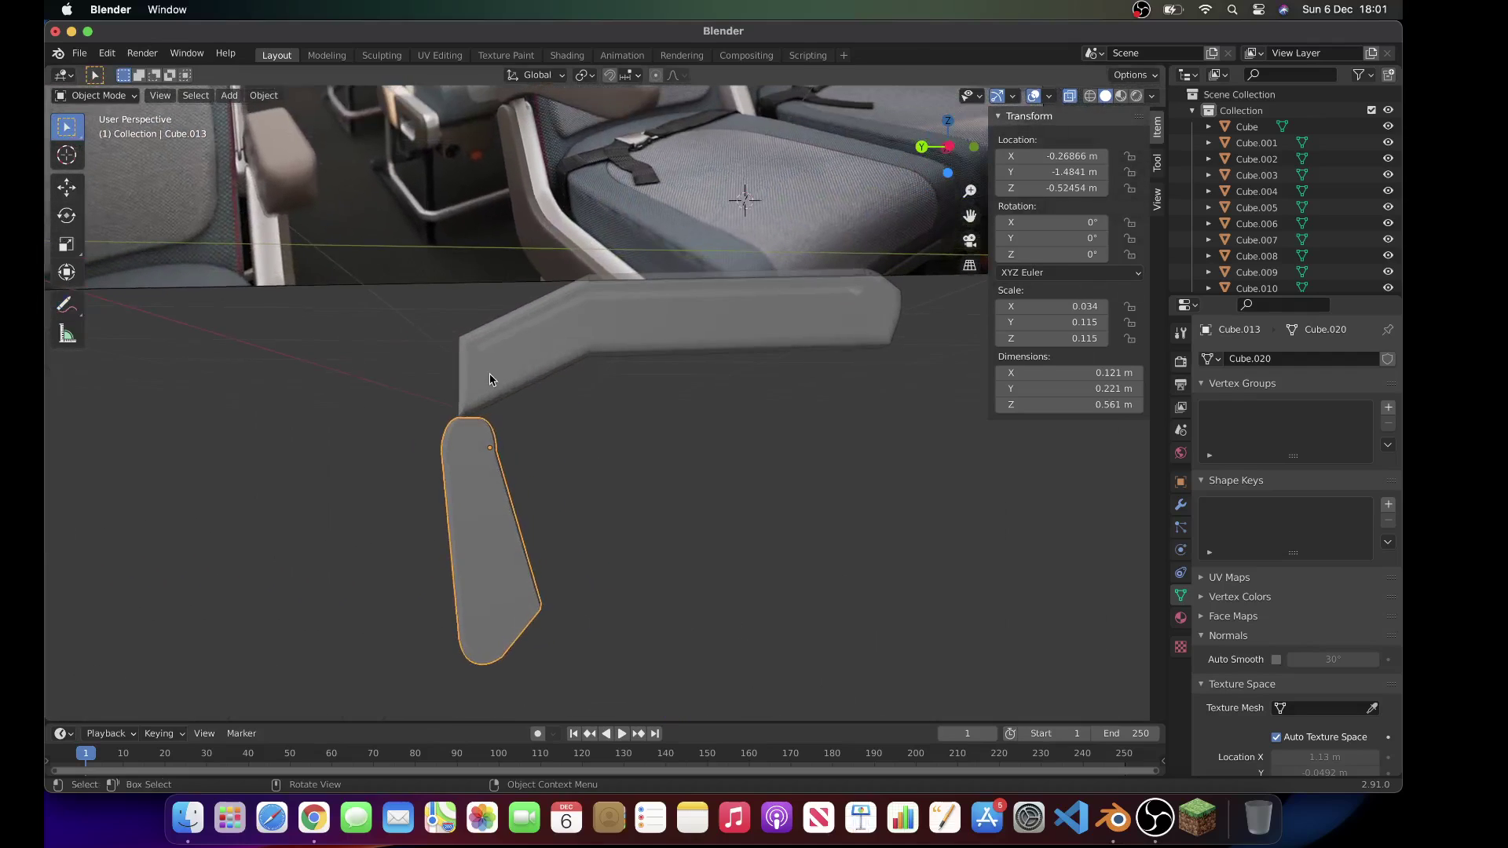
{"action": "key", "text": "Tab"}
{"action": "left_click", "coordinate": [597, 634]}
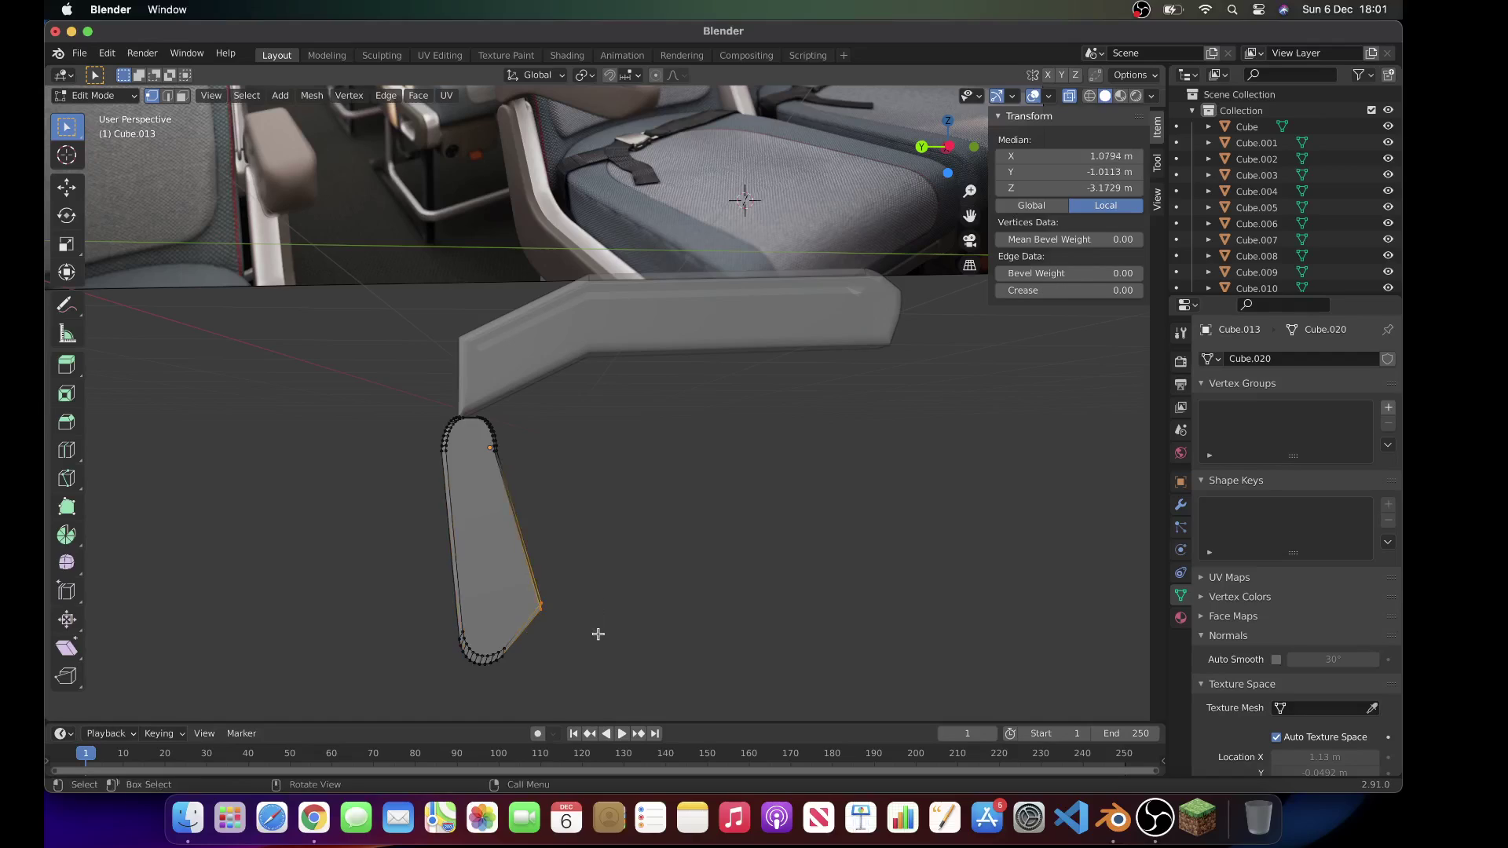
{"action": "key", "text": "g"}
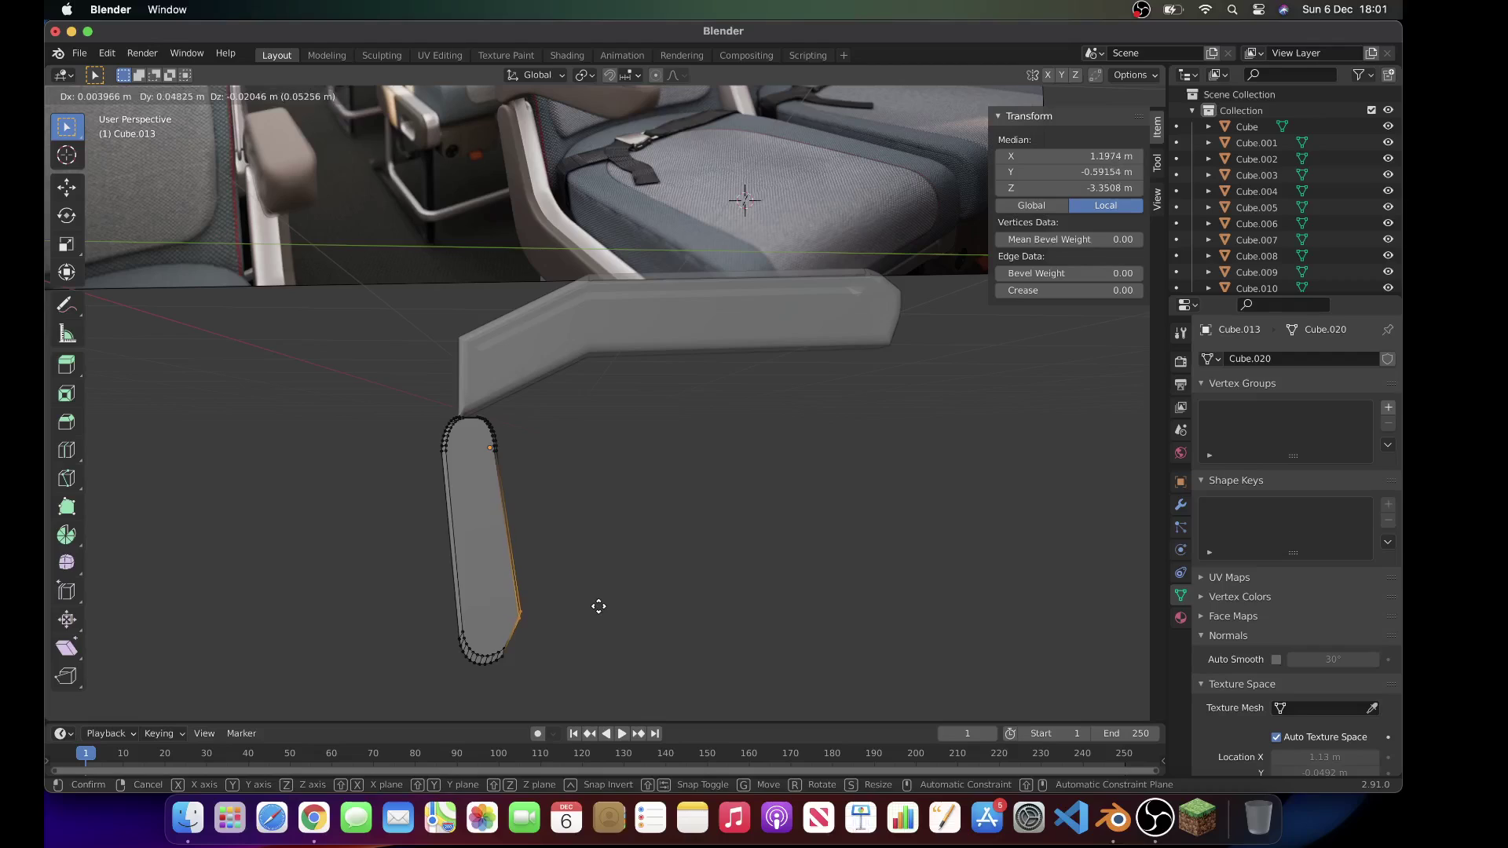
{"action": "left_click", "coordinate": [597, 605]}
Step: Try to round the support's front bottom corner with a 10-segment bevel about 0.511 m wide
{"action": "key", "text": "ctrl+b"}
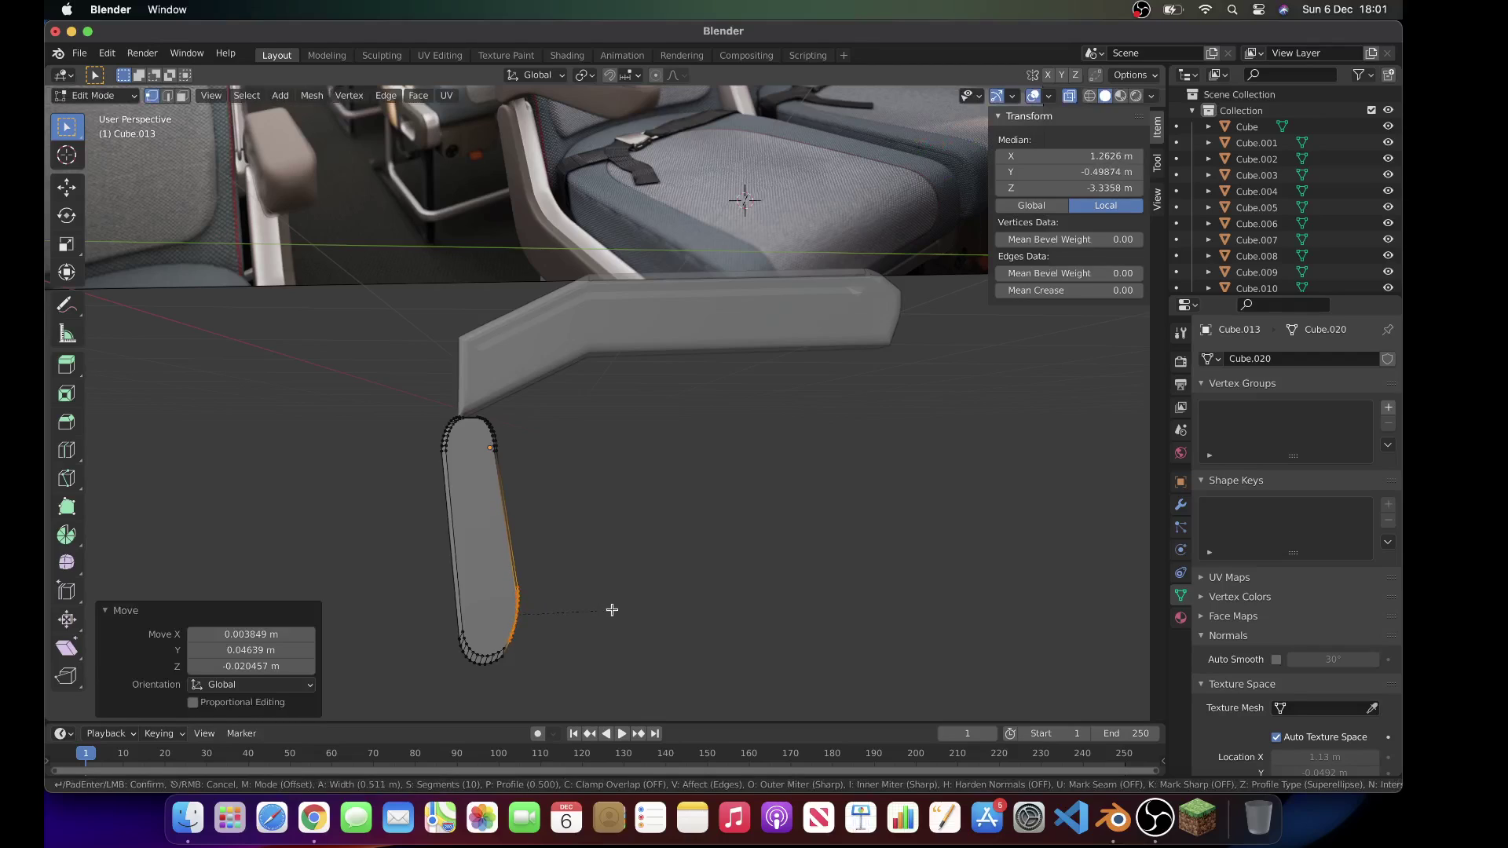
{"action": "left_click", "coordinate": [612, 610]}
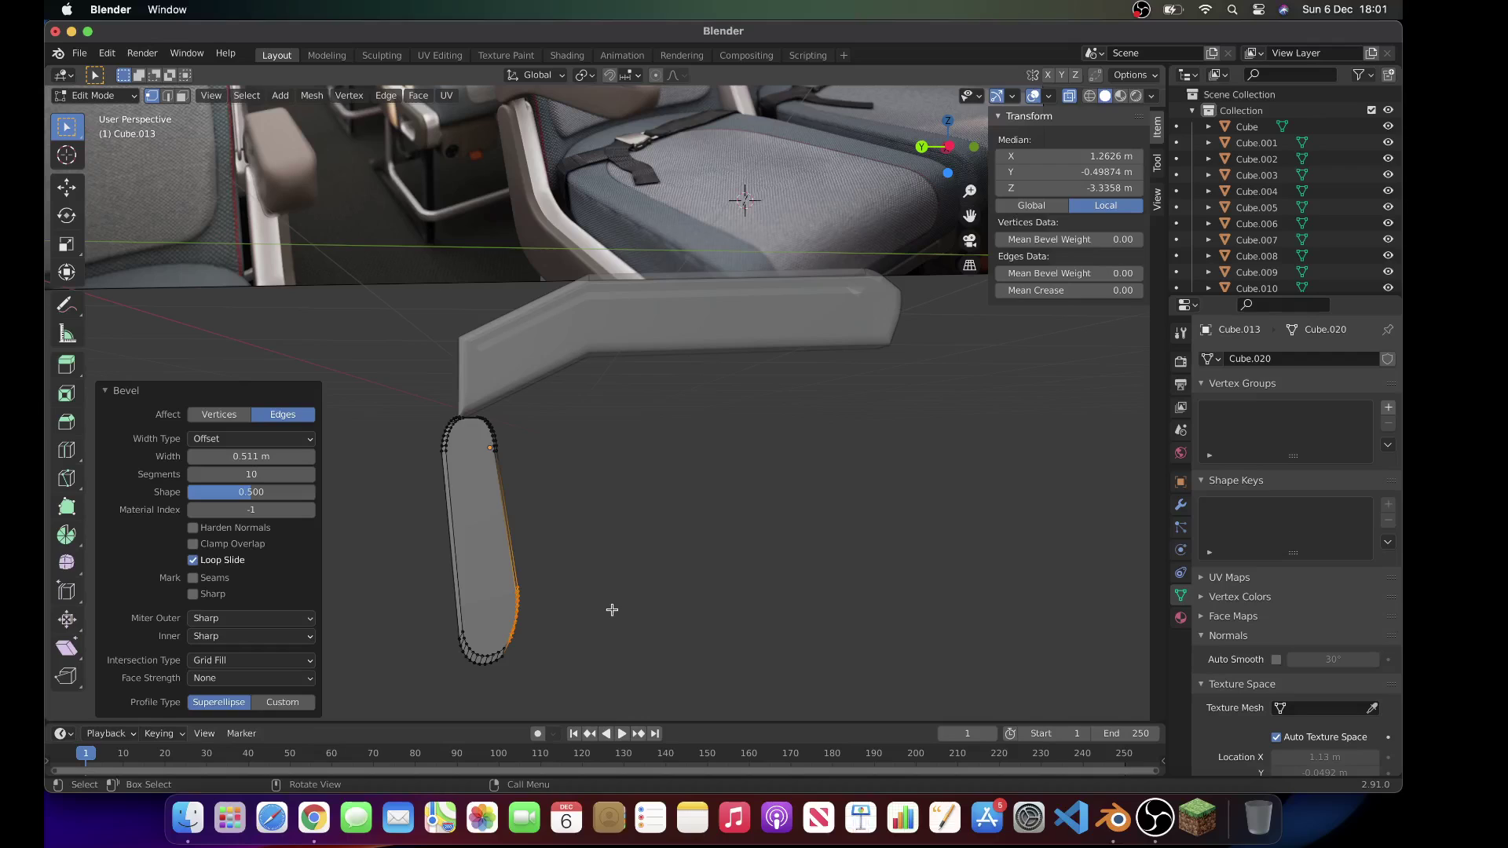
{"action": "key", "text": "super+z"}
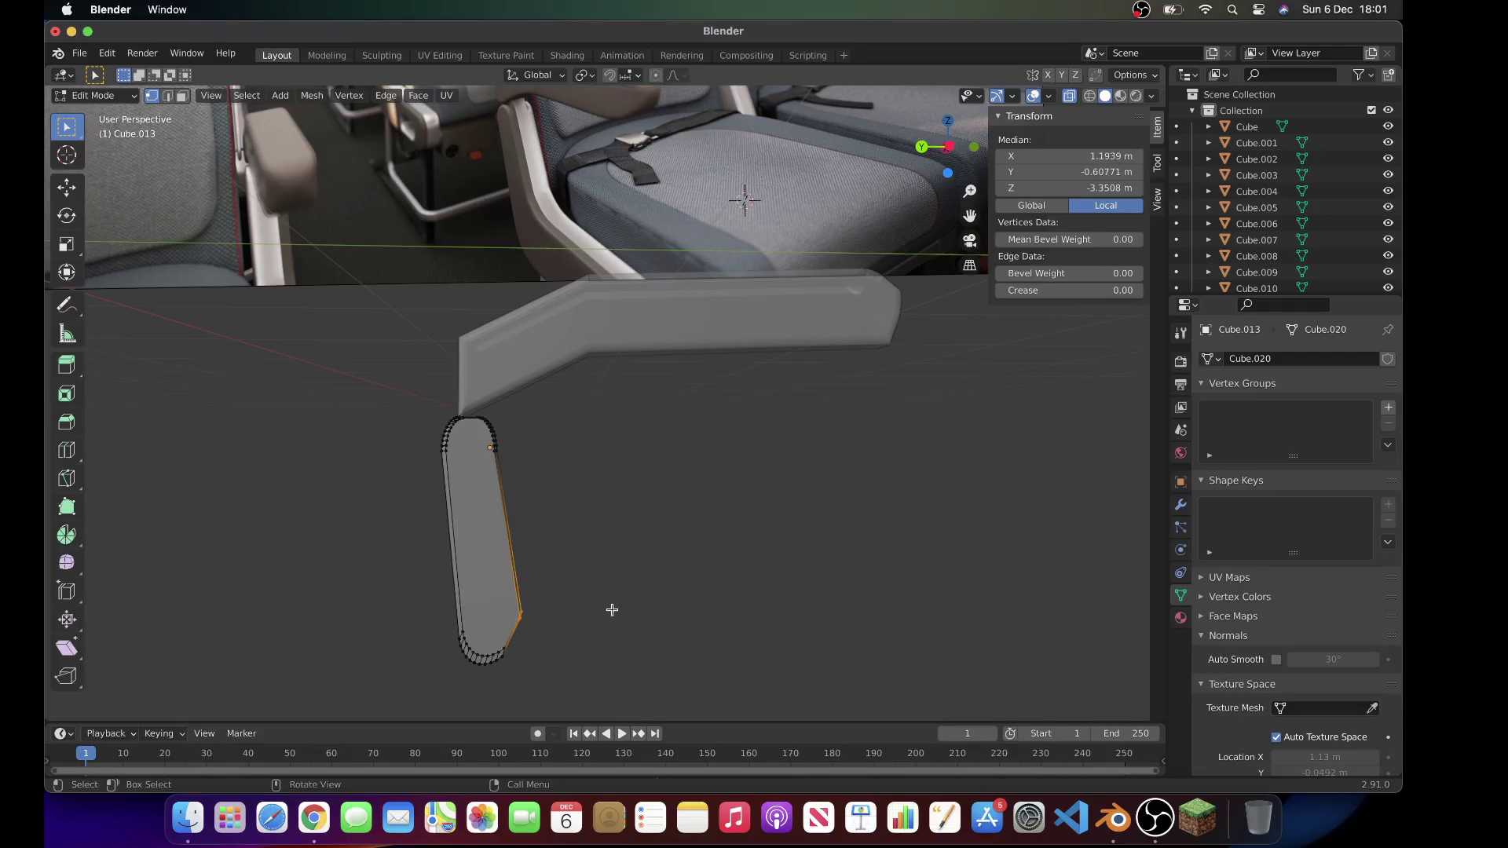
{"action": "scroll", "coordinate": [612, 609], "scroll_direction": "right", "scroll_amount": 5}
{"action": "scroll", "coordinate": [612, 609], "scroll_direction": "right", "scroll_amount": 6}
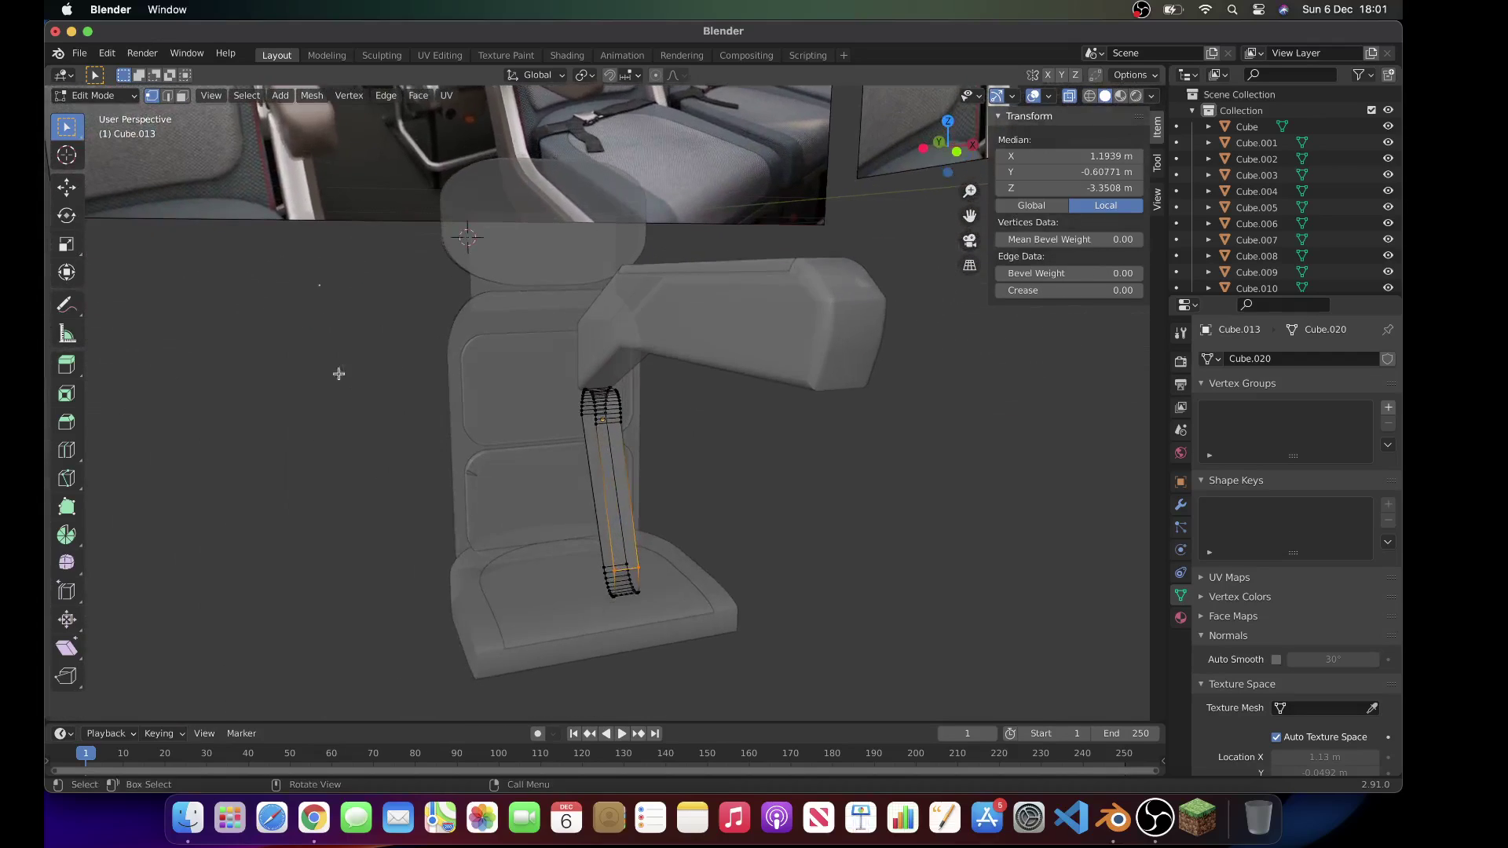
{"action": "left_click", "coordinate": [182, 95]}
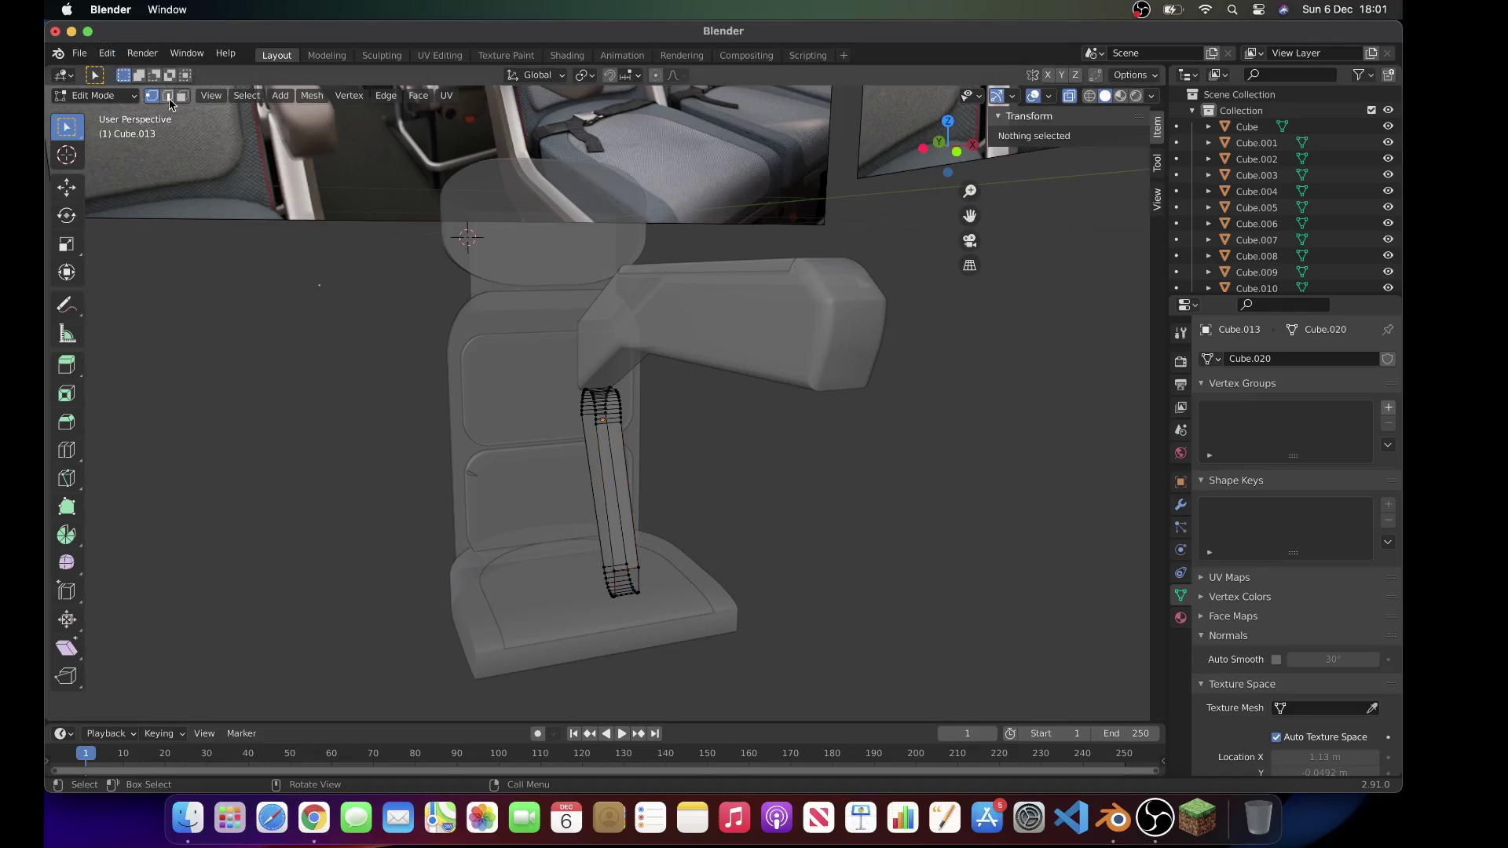
{"action": "scroll", "coordinate": [587, 368], "scroll_direction": "left", "scroll_amount": 5}
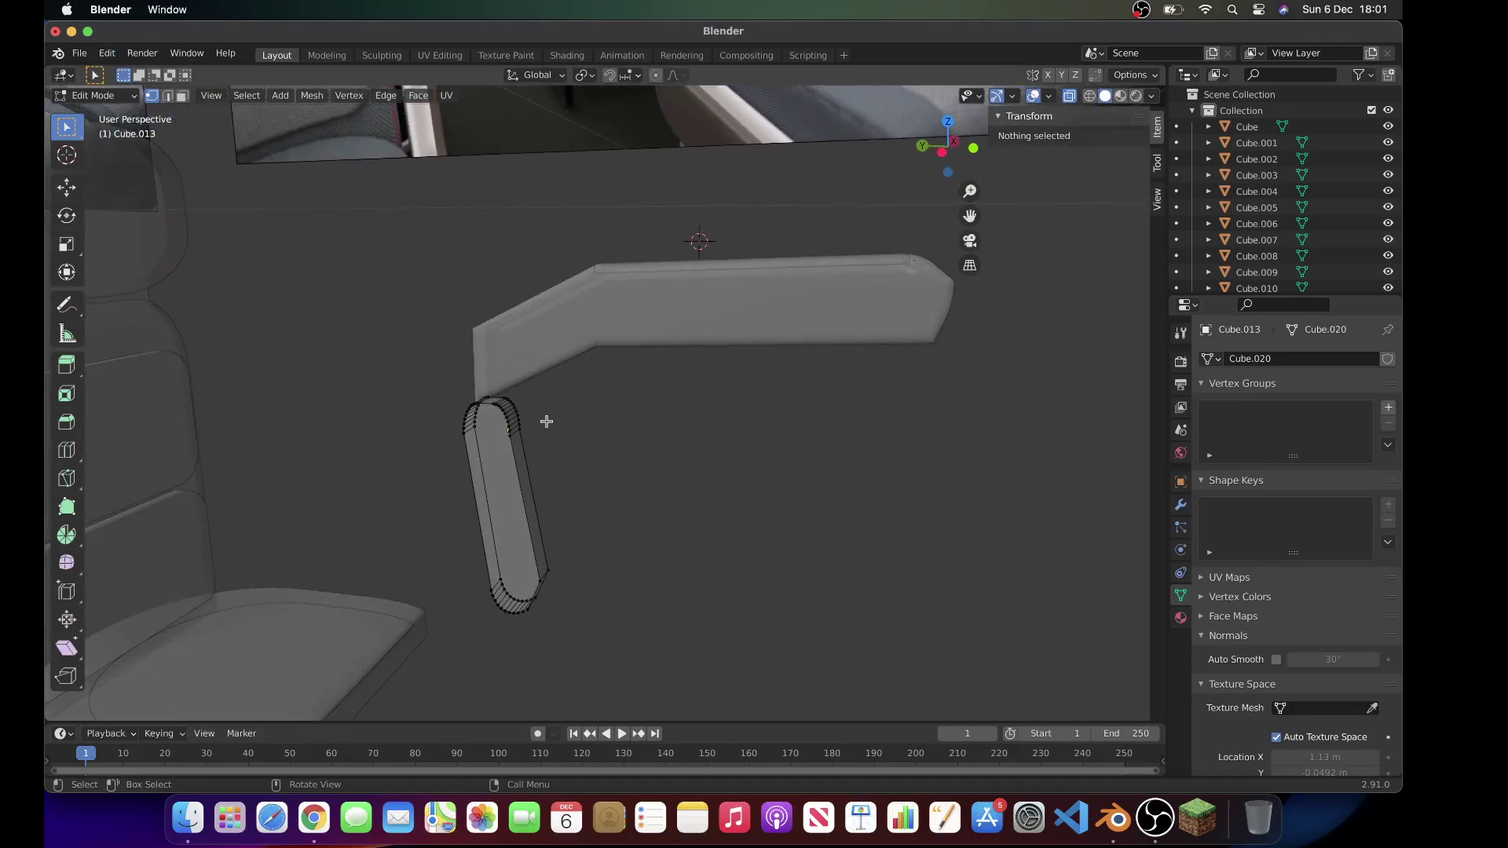
{"action": "scroll", "coordinate": [547, 420], "scroll_direction": "up", "scroll_amount": 1}
{"action": "left_click", "coordinate": [168, 96]}
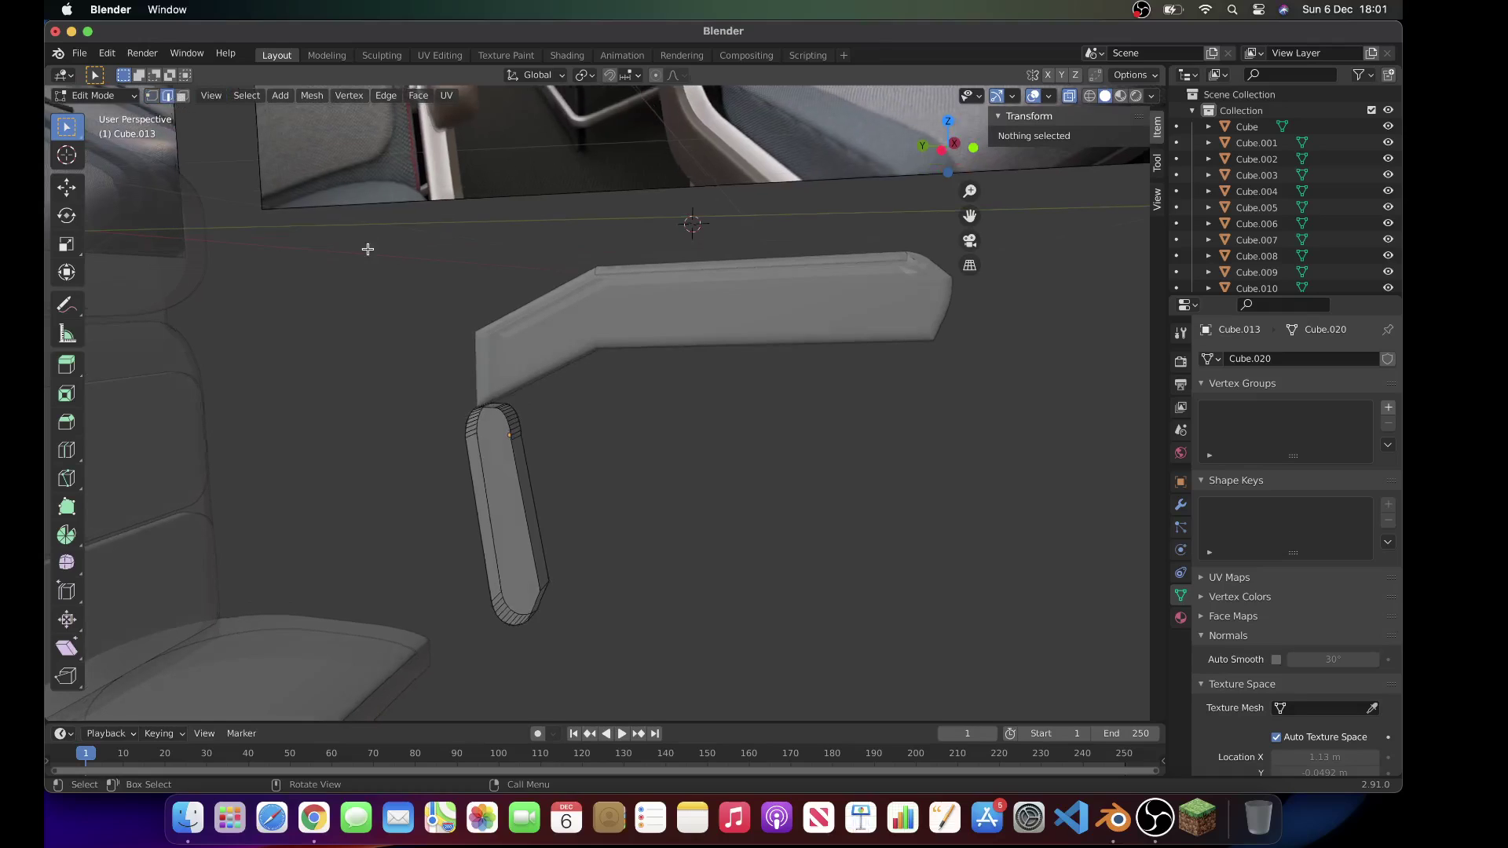
{"action": "scroll", "coordinate": [368, 249], "scroll_direction": "right", "scroll_amount": 5}
{"action": "left_click", "coordinate": [641, 604]}
{"action": "scroll", "coordinate": [641, 604], "scroll_direction": "left", "scroll_amount": 10}
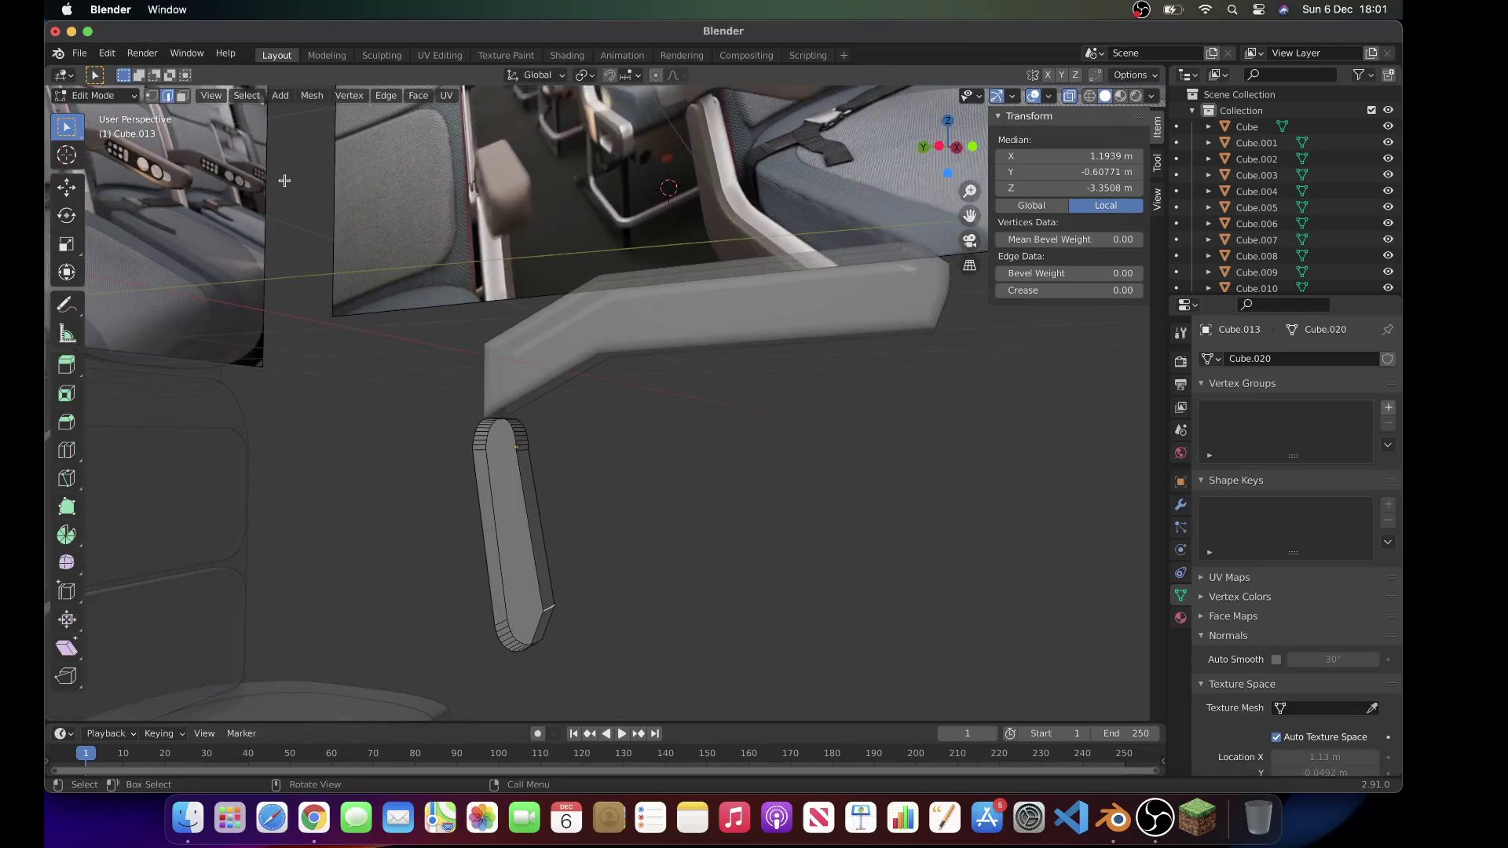
Step: In face selection, select the slanted face at the support's lower front and enlarge it by about 1.099 and again by about 1.093
{"action": "left_click", "coordinate": [181, 96]}
{"action": "scroll", "coordinate": [631, 626], "scroll_direction": "left", "scroll_amount": 5}
{"action": "left_click", "coordinate": [587, 633]}
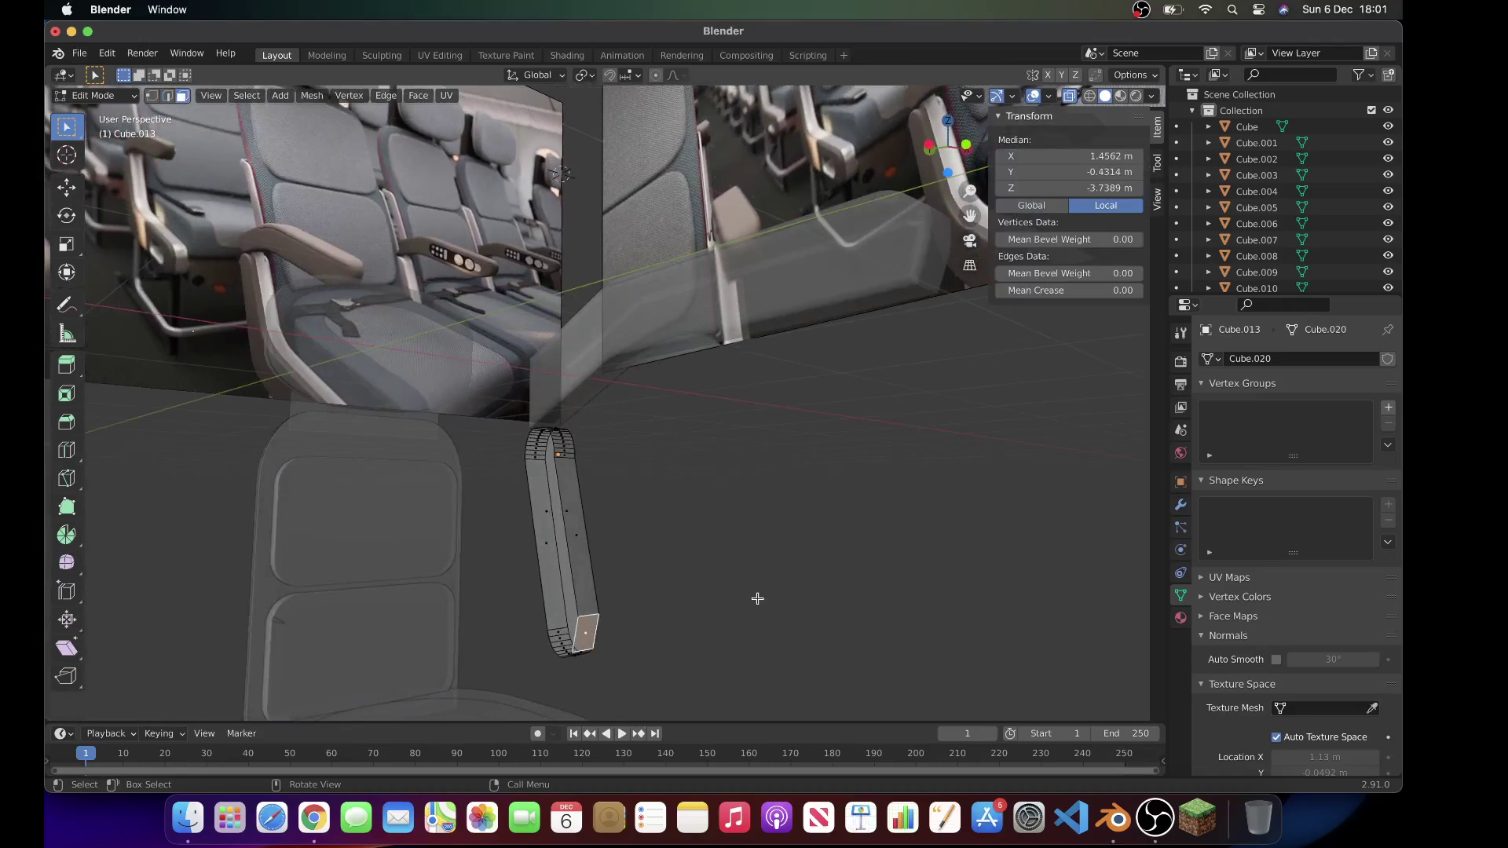
{"action": "scroll", "coordinate": [757, 599], "scroll_direction": "left", "scroll_amount": 10}
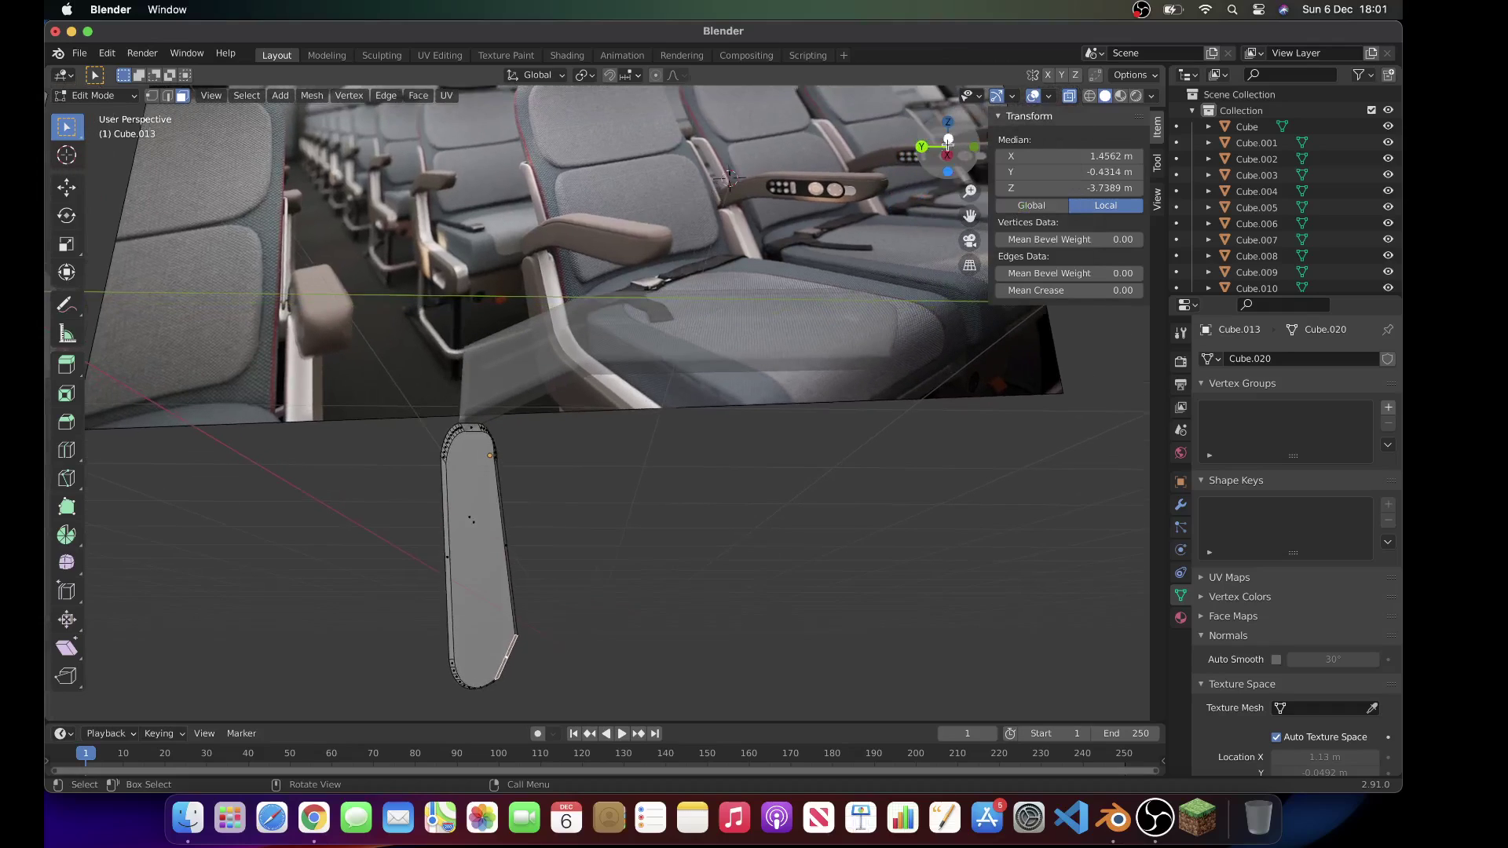
{"action": "left_click", "coordinate": [953, 148]}
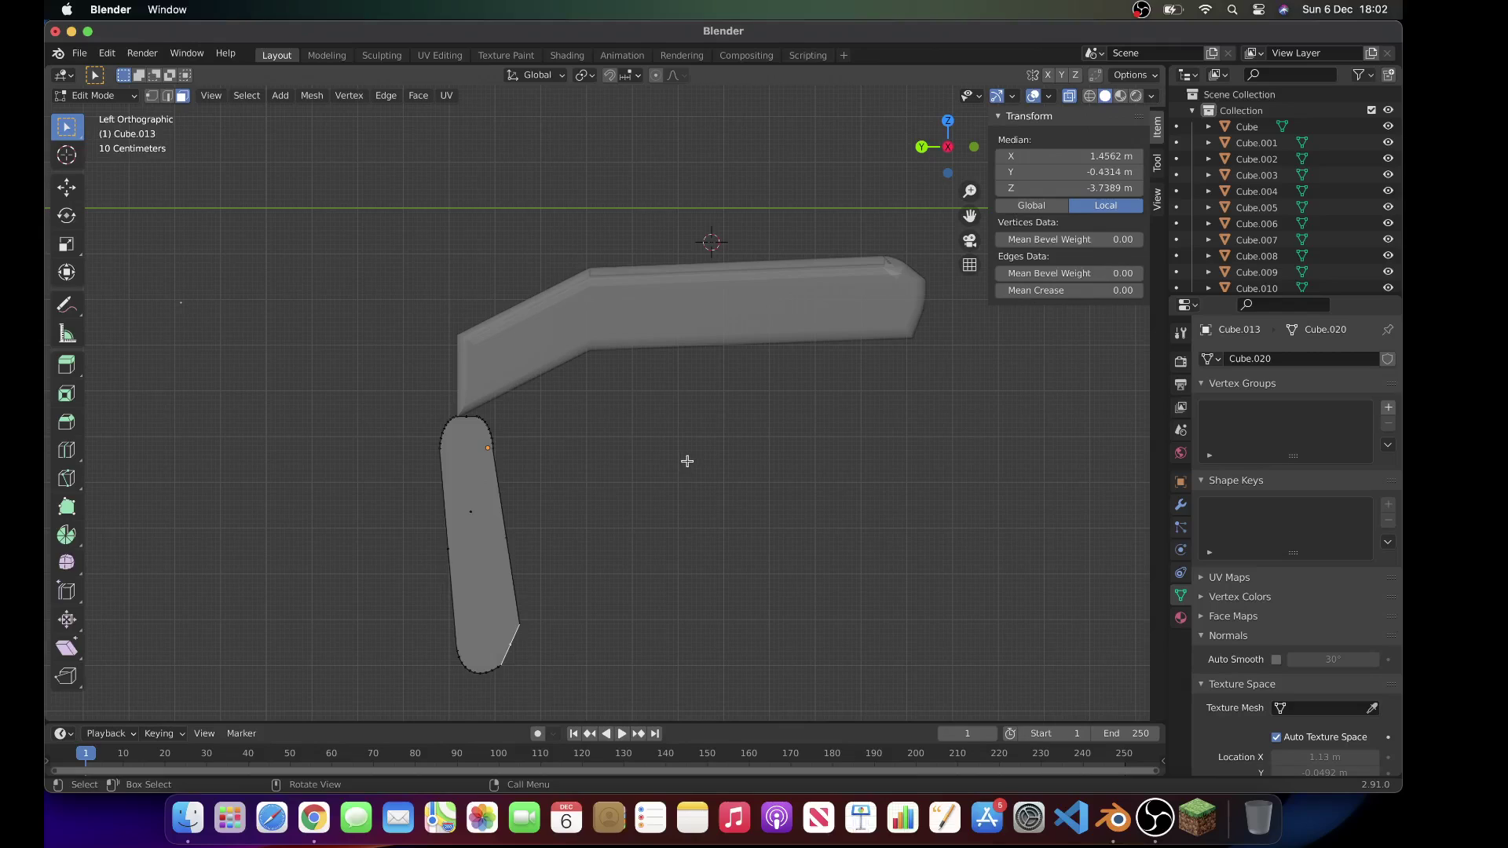
{"action": "key", "text": "s"}
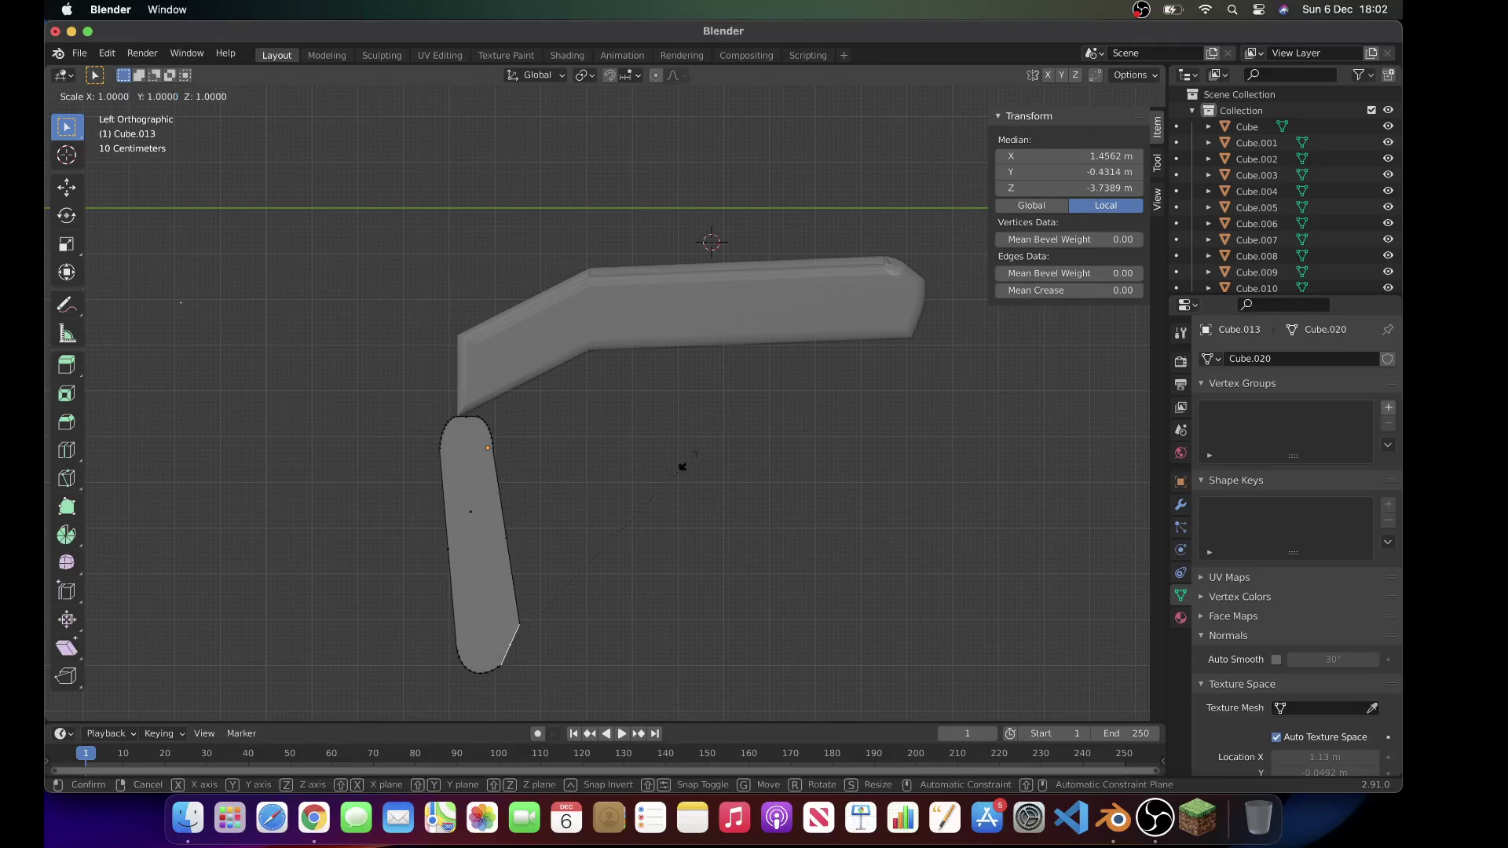
{"action": "left_click", "coordinate": [707, 441]}
{"action": "scroll", "coordinate": [707, 440], "scroll_direction": "left", "scroll_amount": 8}
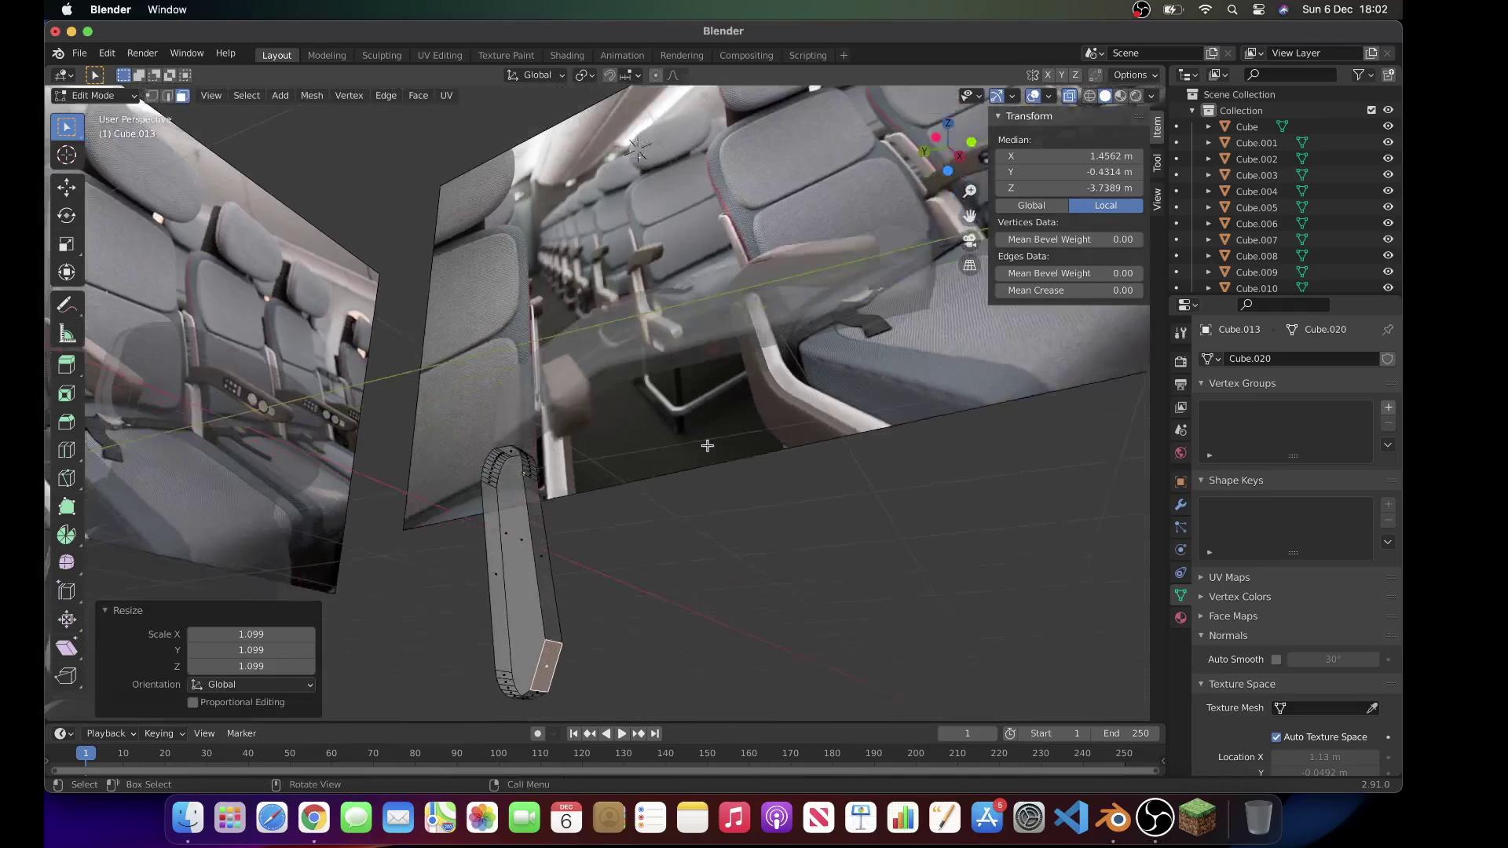
{"action": "key", "text": "s"}
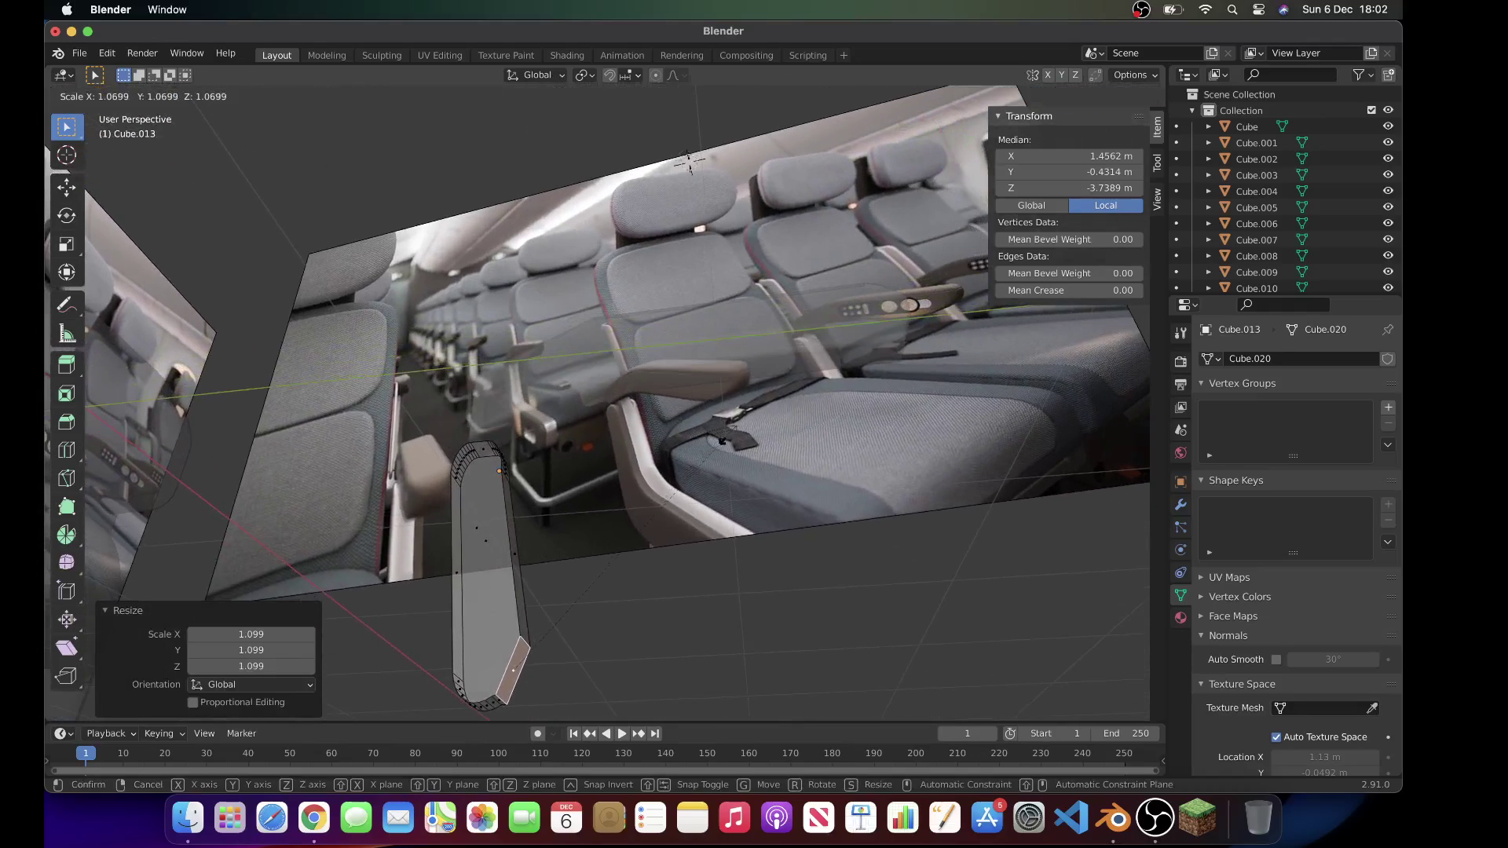
{"action": "left_click", "coordinate": [724, 441]}
{"action": "scroll", "coordinate": [731, 433], "scroll_direction": "right", "scroll_amount": 5}
{"action": "scroll", "coordinate": [732, 432], "scroll_direction": "up", "scroll_amount": 5}
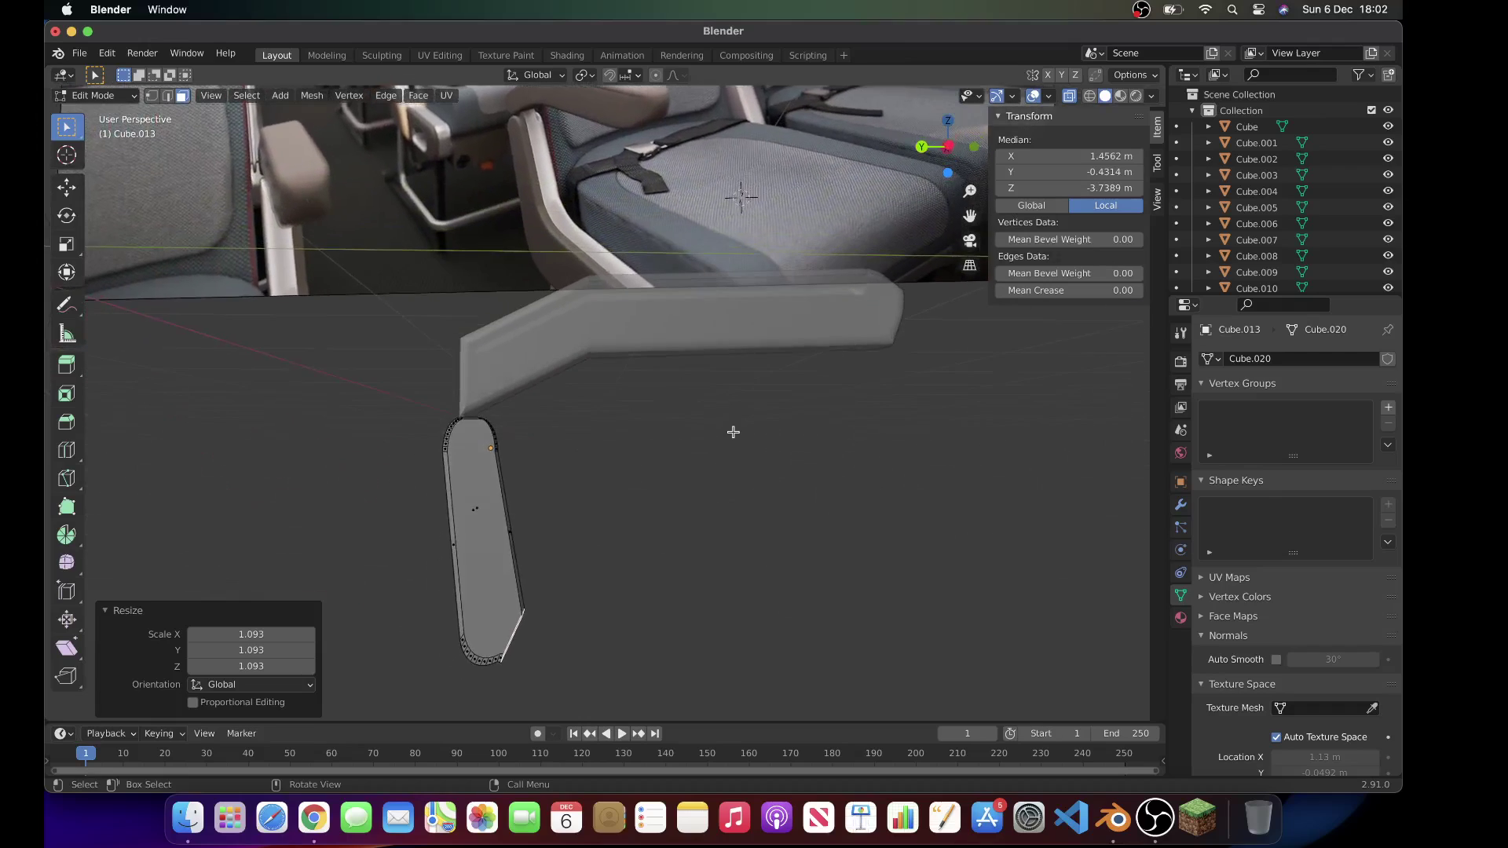
Step: Extrude the slanted face forward by about 0.512 m and shift its end about 0.082 m forward and 0.213 m up
{"action": "key", "text": "e"}
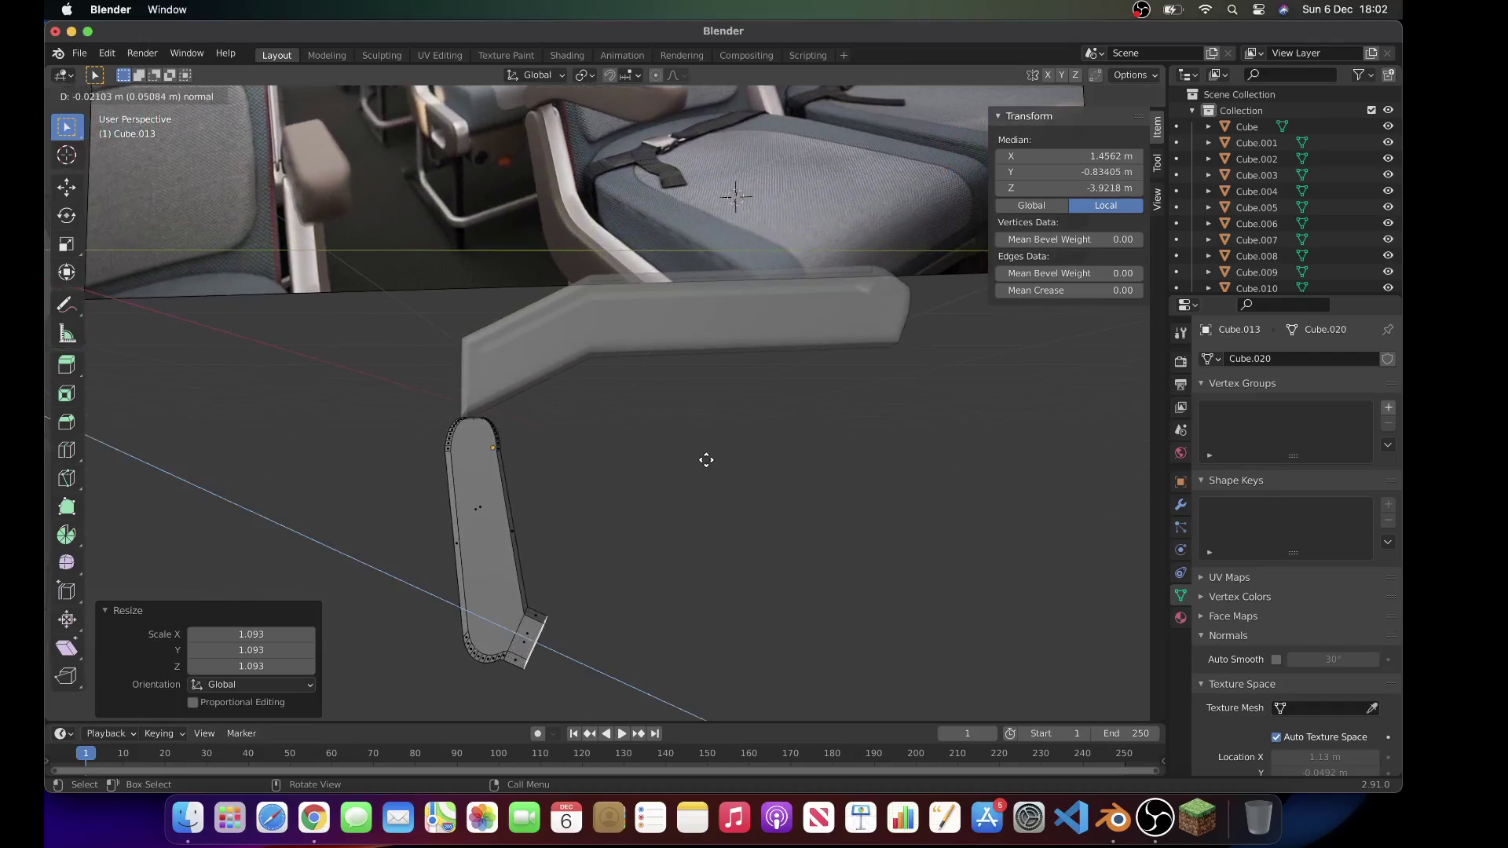
{"action": "left_click", "coordinate": [884, 529]}
{"action": "key", "text": "g"}
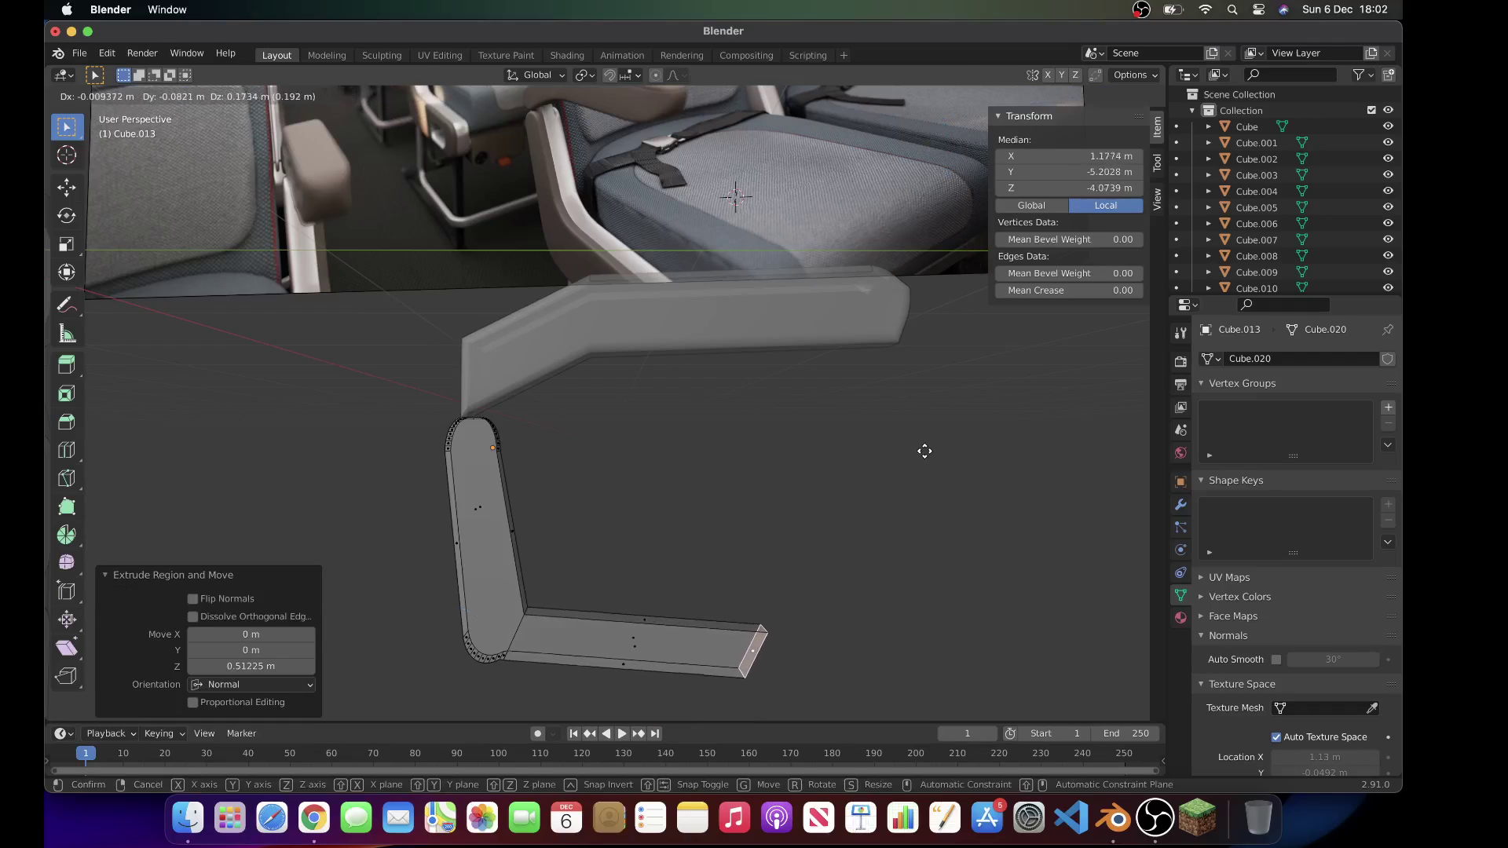
{"action": "left_click", "coordinate": [922, 440]}
Step: Rotate the extruded arm's end face by about 19.4° in the view and raise it about 0.022 m
{"action": "key", "text": "r"}
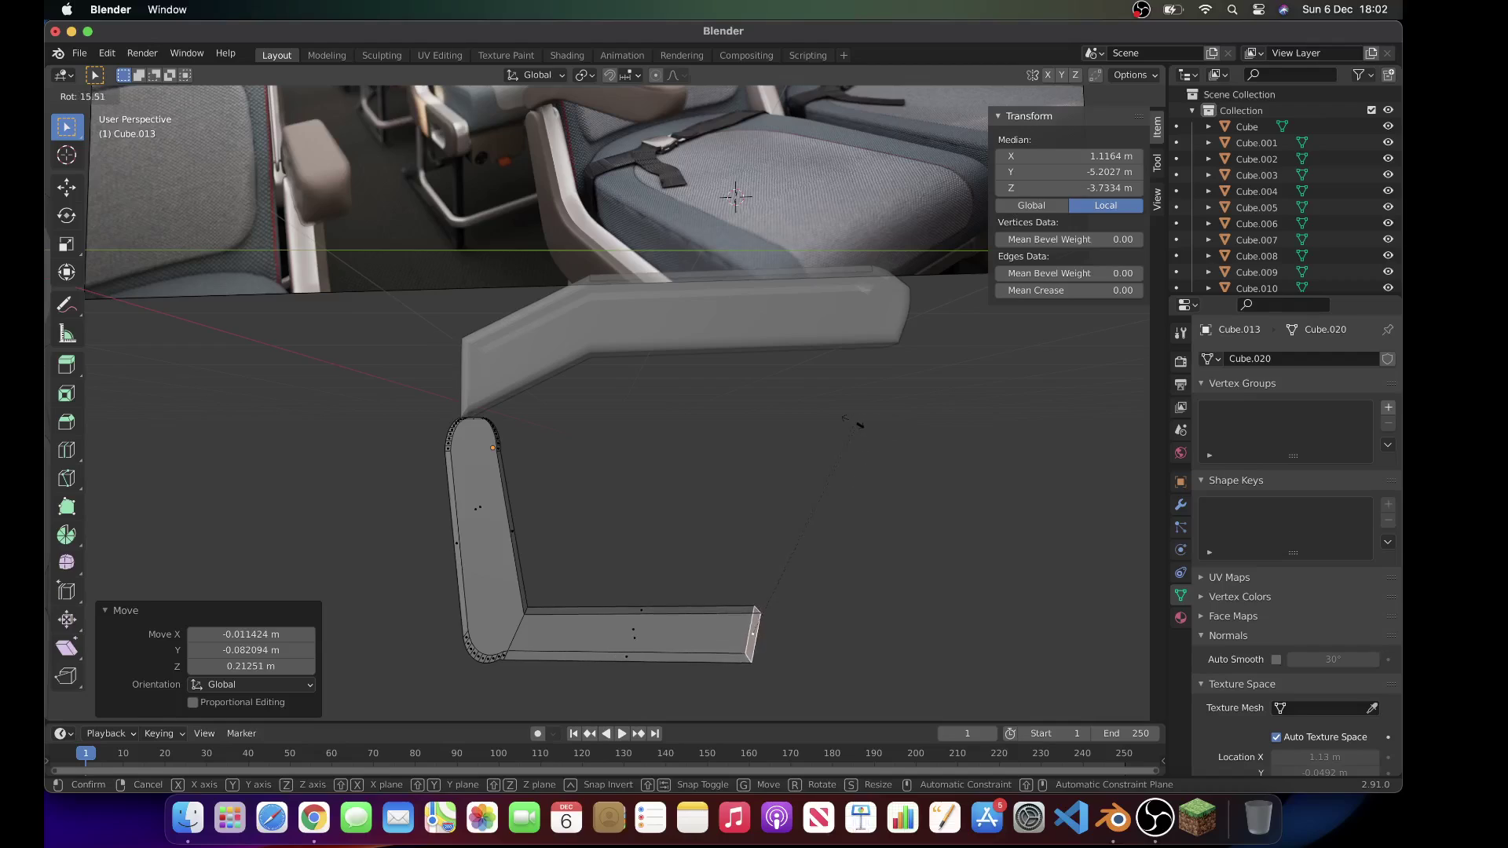
{"action": "left_click", "coordinate": [837, 414]}
{"action": "key", "text": "g"}
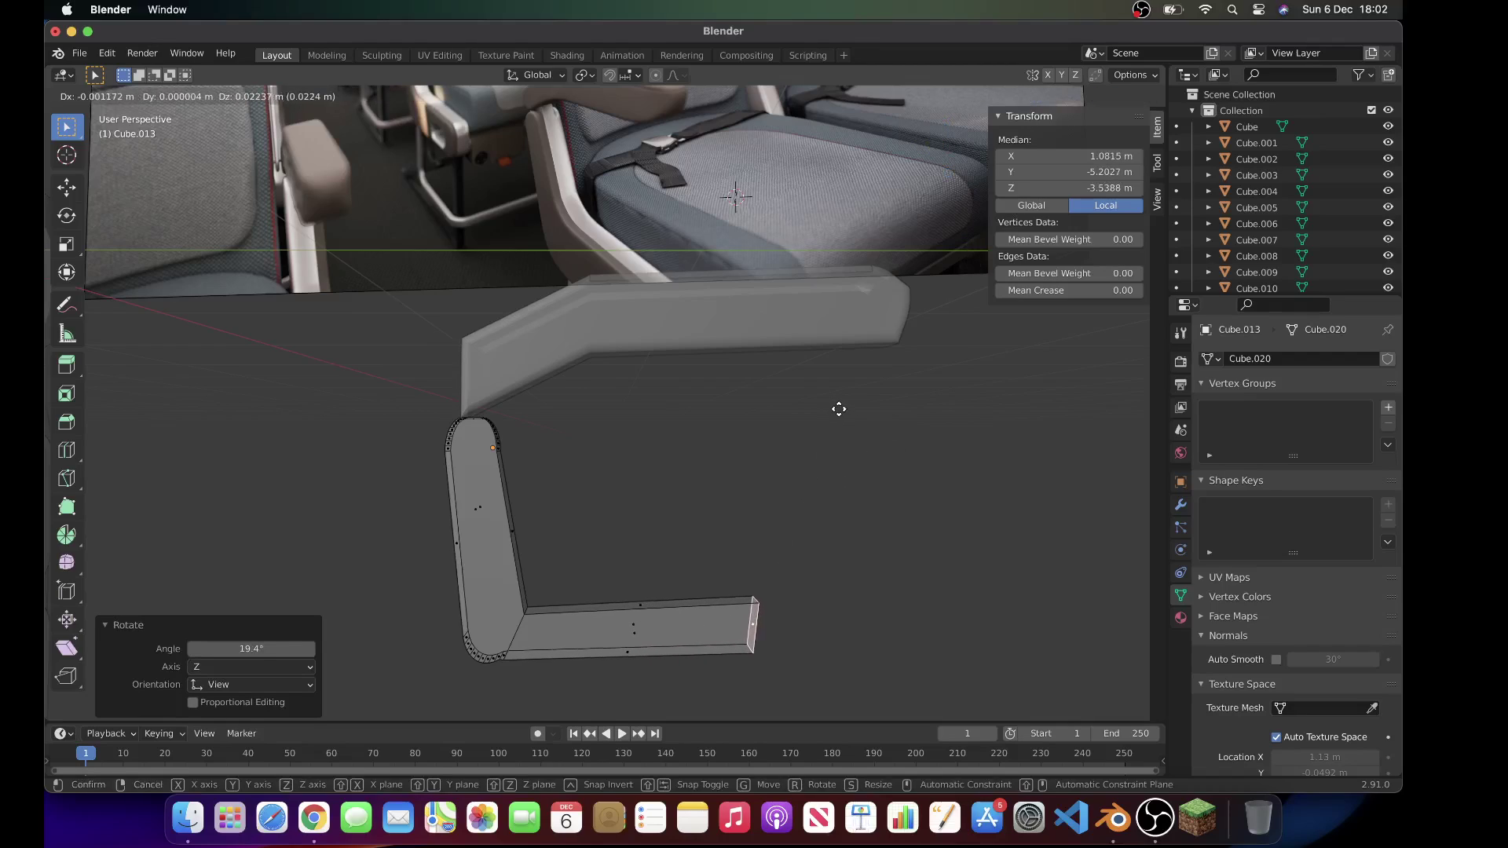
{"action": "left_click", "coordinate": [837, 410]}
Step: Round the inner corner edge between the support and the forward arm with a 10-segment bevel about 0.495 m wide
{"action": "left_click", "coordinate": [167, 99]}
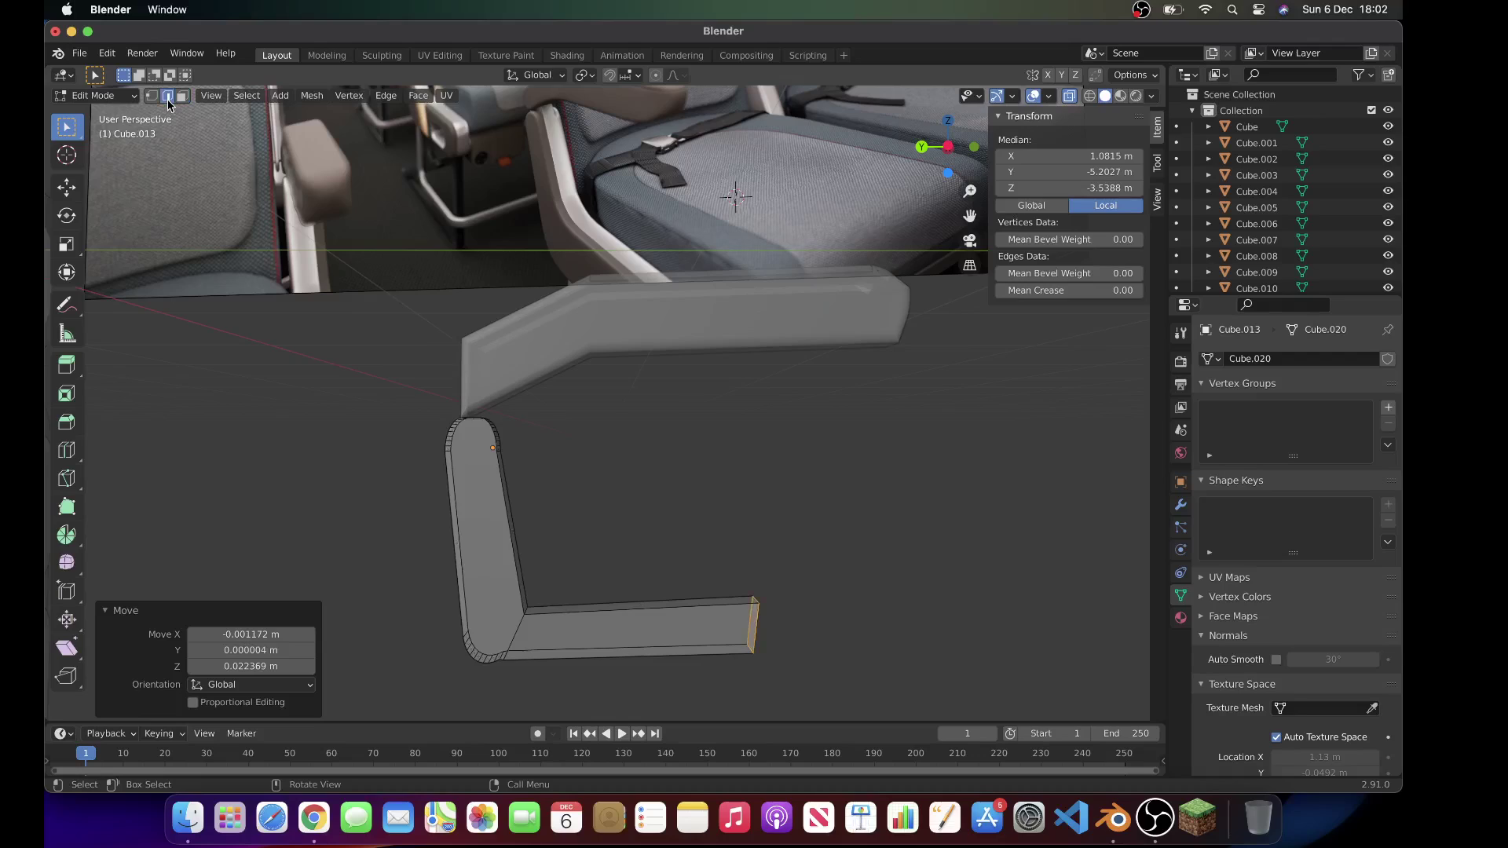
{"action": "scroll", "coordinate": [596, 525], "scroll_direction": "left", "scroll_amount": 3}
{"action": "left_click", "coordinate": [553, 594]}
{"action": "key", "text": "ctrl+b"}
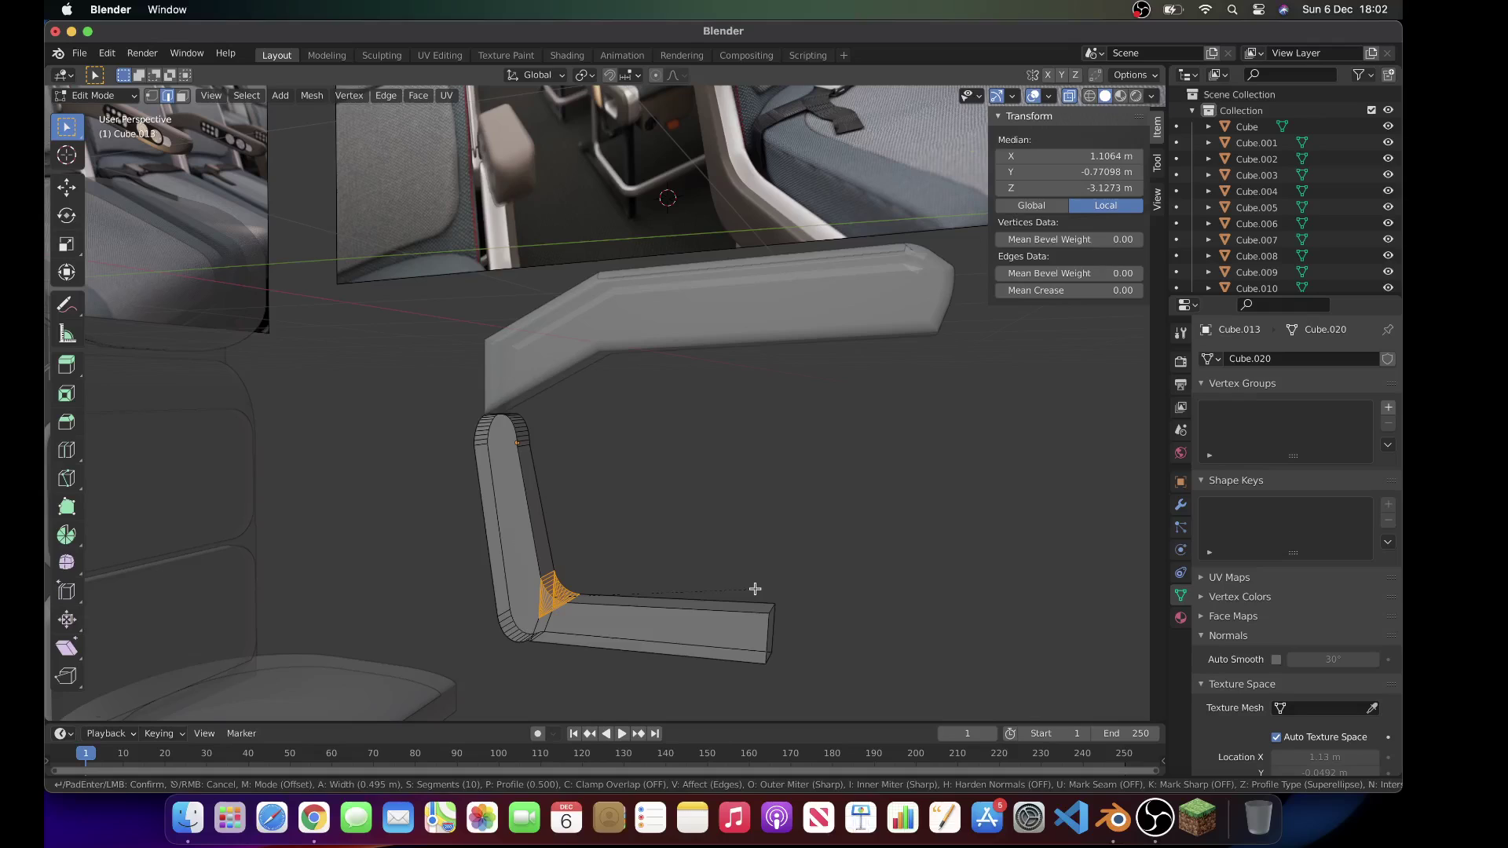
{"action": "left_click", "coordinate": [755, 589]}
Step: Return to Object Mode, shade the support smooth and enable Auto Smooth at 30°
{"action": "key", "text": "Tab"}
{"action": "left_click", "coordinate": [756, 593]}
{"action": "scroll", "coordinate": [756, 593], "scroll_direction": "left", "scroll_amount": 8}
{"action": "left_click", "coordinate": [622, 609]}
{"action": "left_click", "coordinate": [622, 610]}
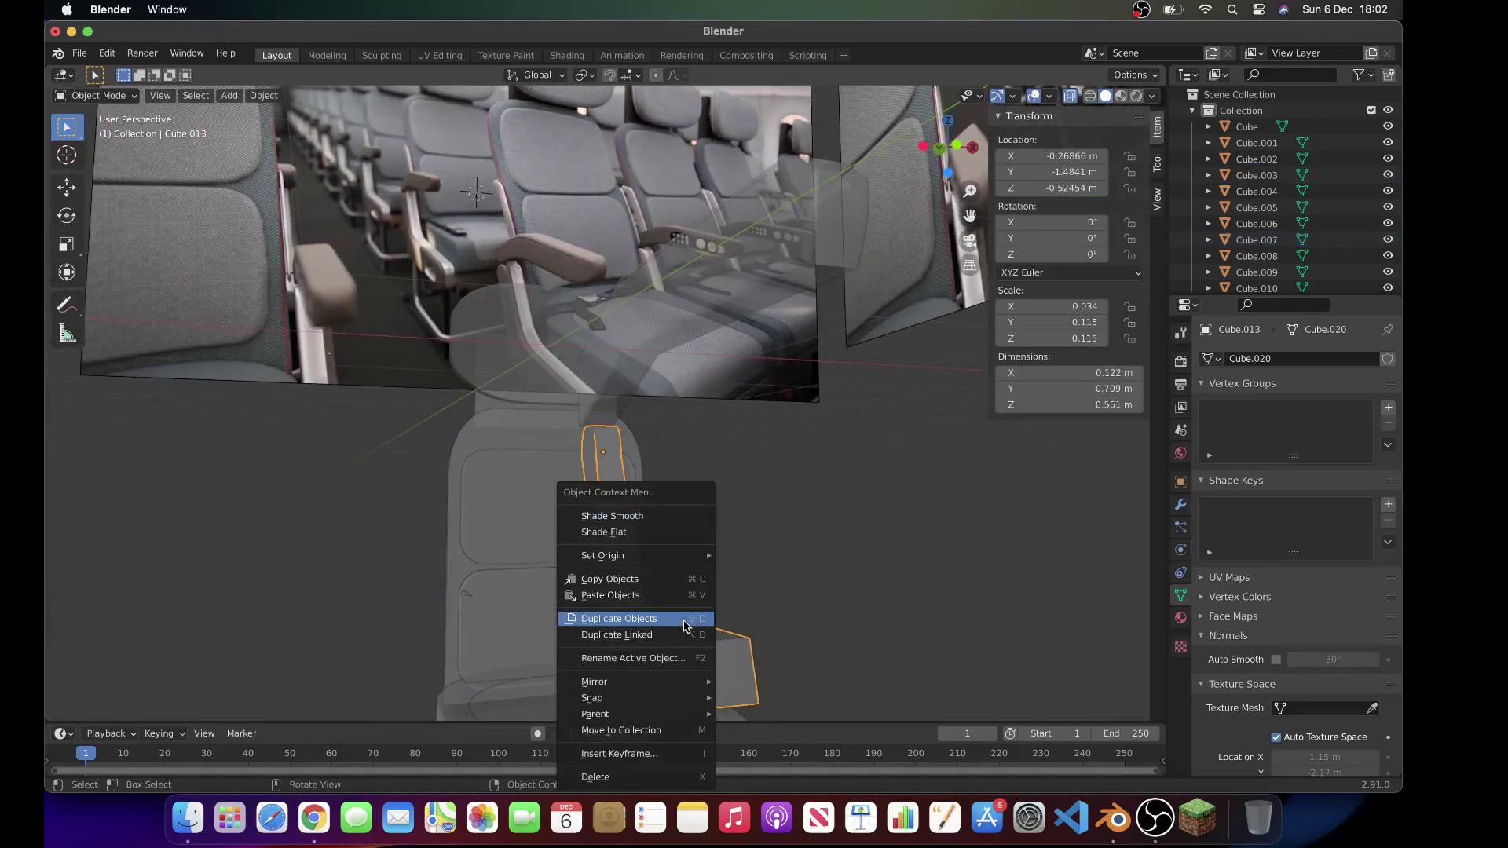
{"action": "left_click", "coordinate": [628, 516]}
{"action": "middle_click_drag", "start_coordinate": [713, 526], "coordinate": [760, 633]}
{"action": "left_click", "coordinate": [759, 633]}
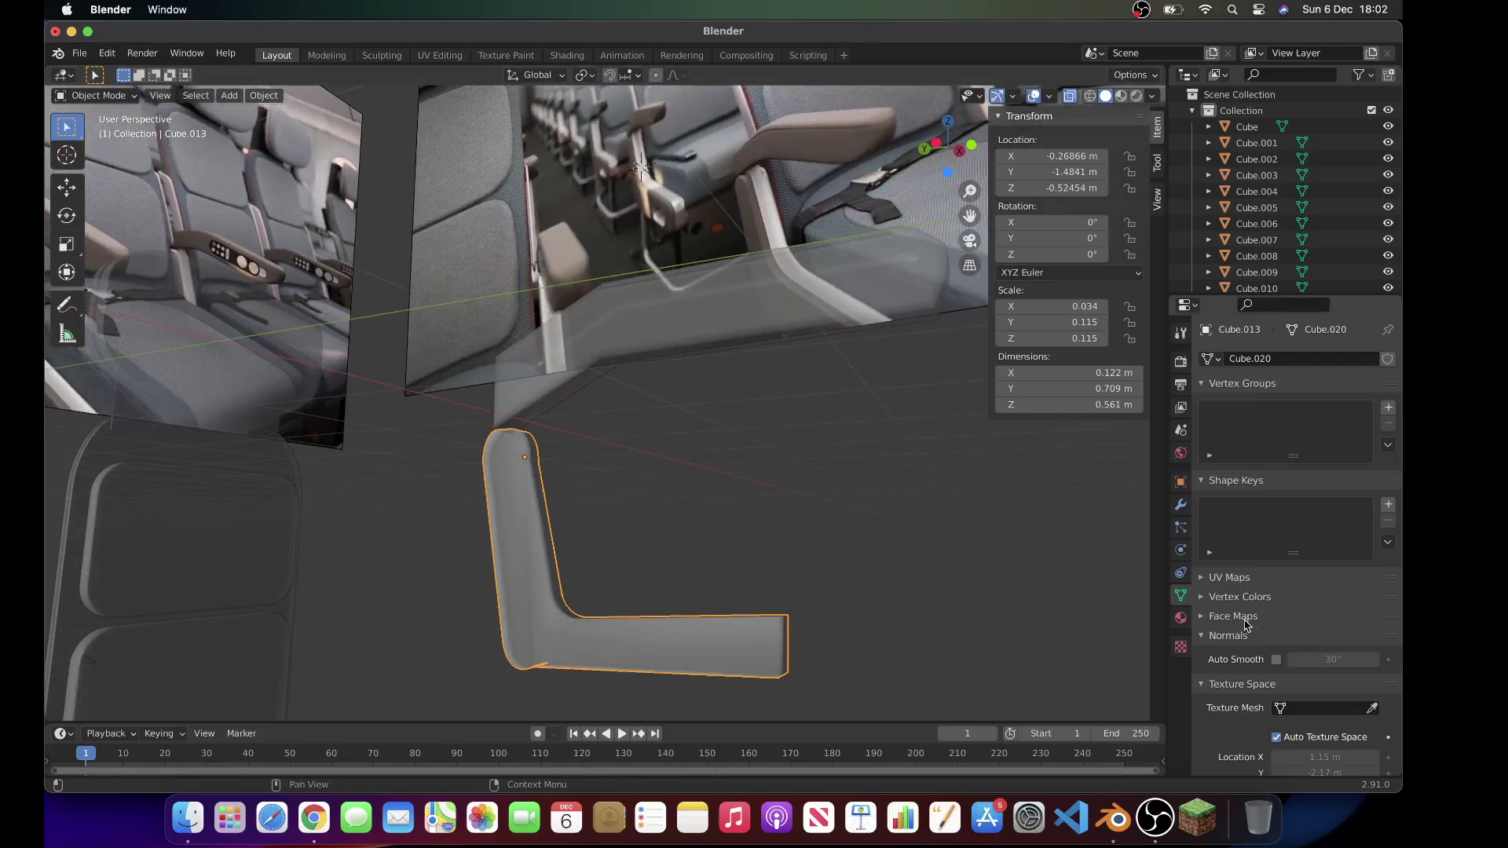
{"action": "left_click", "coordinate": [1277, 660]}
{"action": "middle_click_drag", "start_coordinate": [769, 550], "coordinate": [720, 579]}
Step: Reopen the support's mesh in edge selection and select the edges around the forward arm's underside
{"action": "key", "text": "Tab"}
{"action": "middle_click_drag", "start_coordinate": [630, 653], "coordinate": [612, 636]}
{"action": "left_click", "coordinate": [150, 97]}
{"action": "left_click", "coordinate": [167, 96]}
{"action": "middle_click_drag", "start_coordinate": [459, 640], "coordinate": [481, 691]}
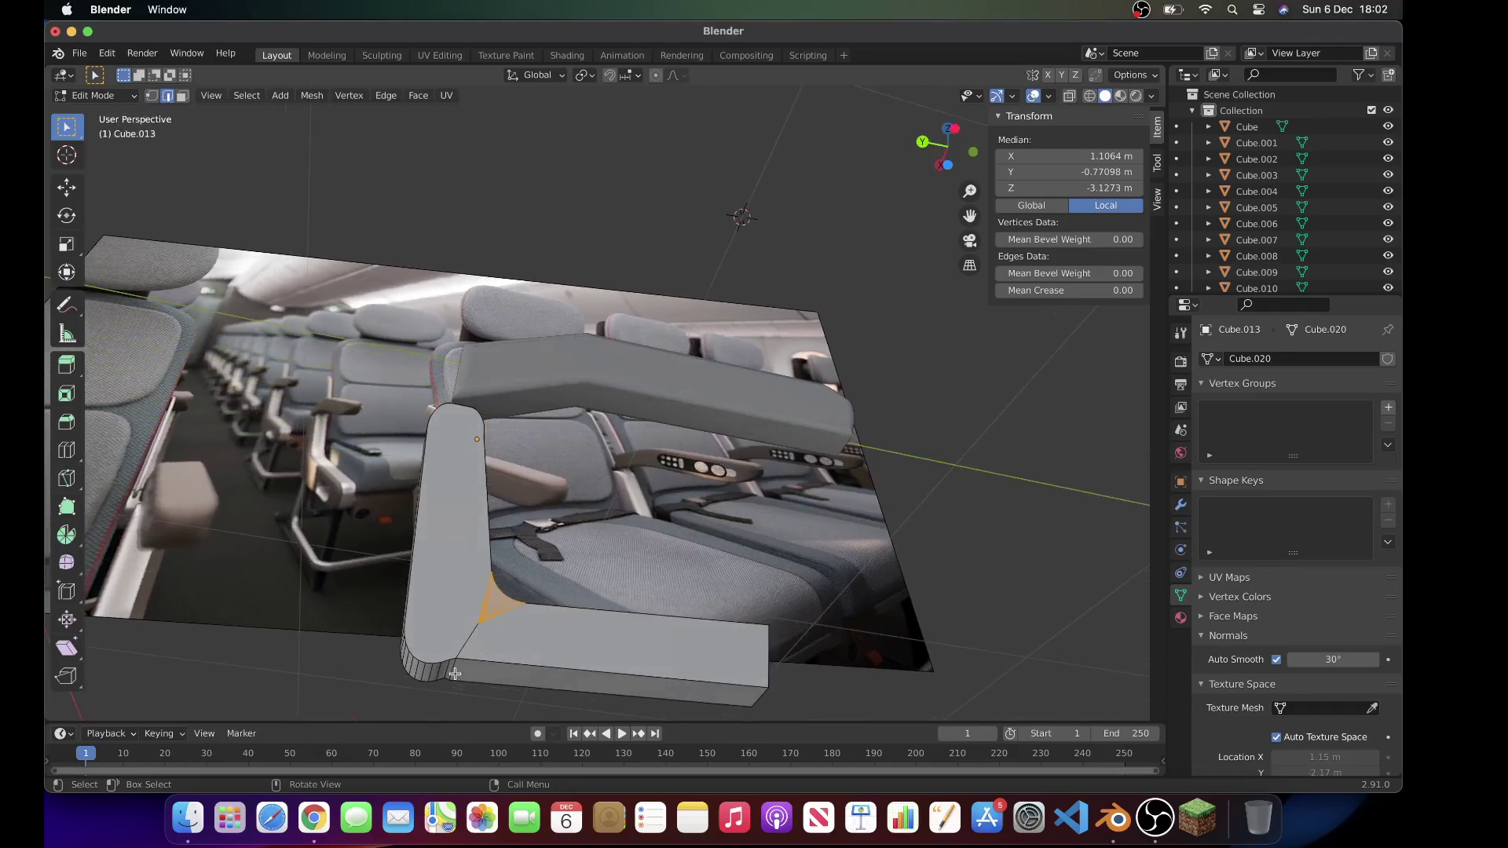
{"action": "left_click", "coordinate": [710, 678]}
{"action": "left_click", "coordinate": [661, 679]}
{"action": "middle_click_drag", "start_coordinate": [662, 680], "coordinate": [647, 702]}
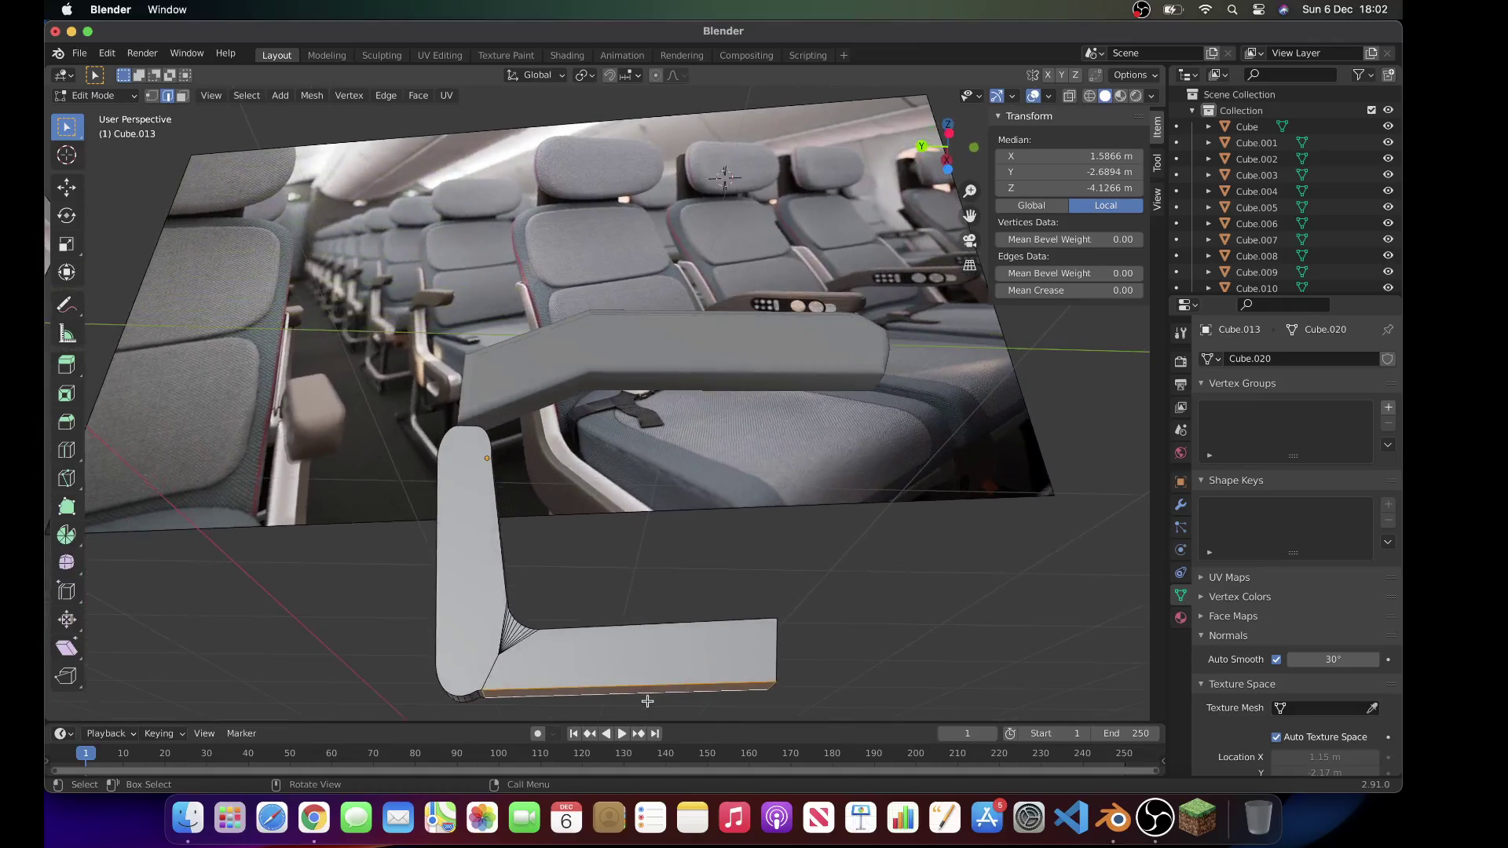
{"action": "key", "text": "g"}
{"action": "right_click", "coordinate": [648, 702]}
{"action": "scroll", "coordinate": [648, 704], "scroll_direction": "left", "scroll_amount": 5}
{"action": "middle_click_drag", "start_coordinate": [432, 642], "coordinate": [432, 643]}
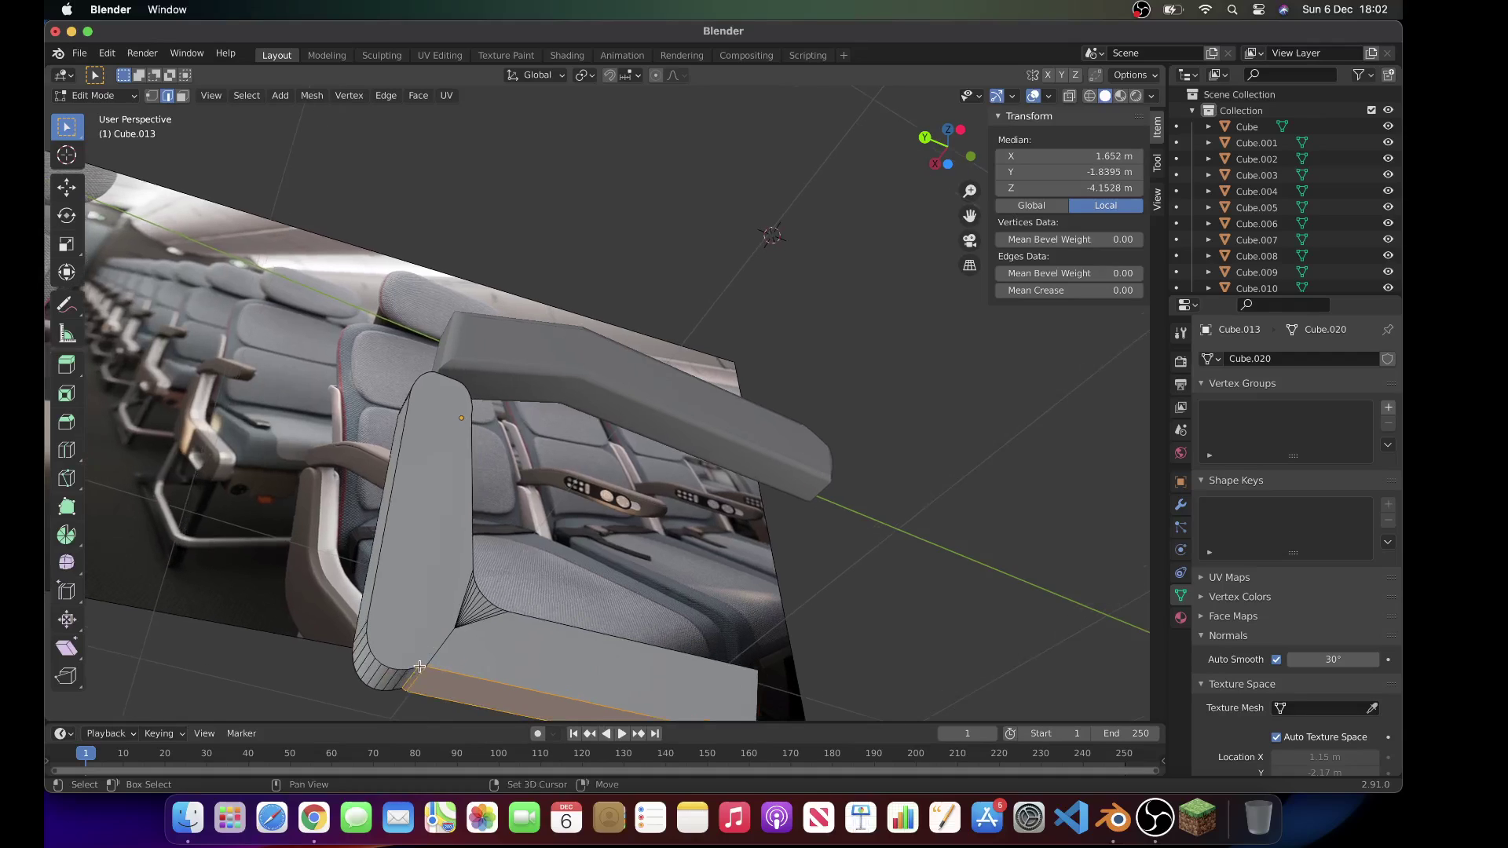
{"action": "middle_click_drag", "start_coordinate": [539, 694], "coordinate": [577, 658]}
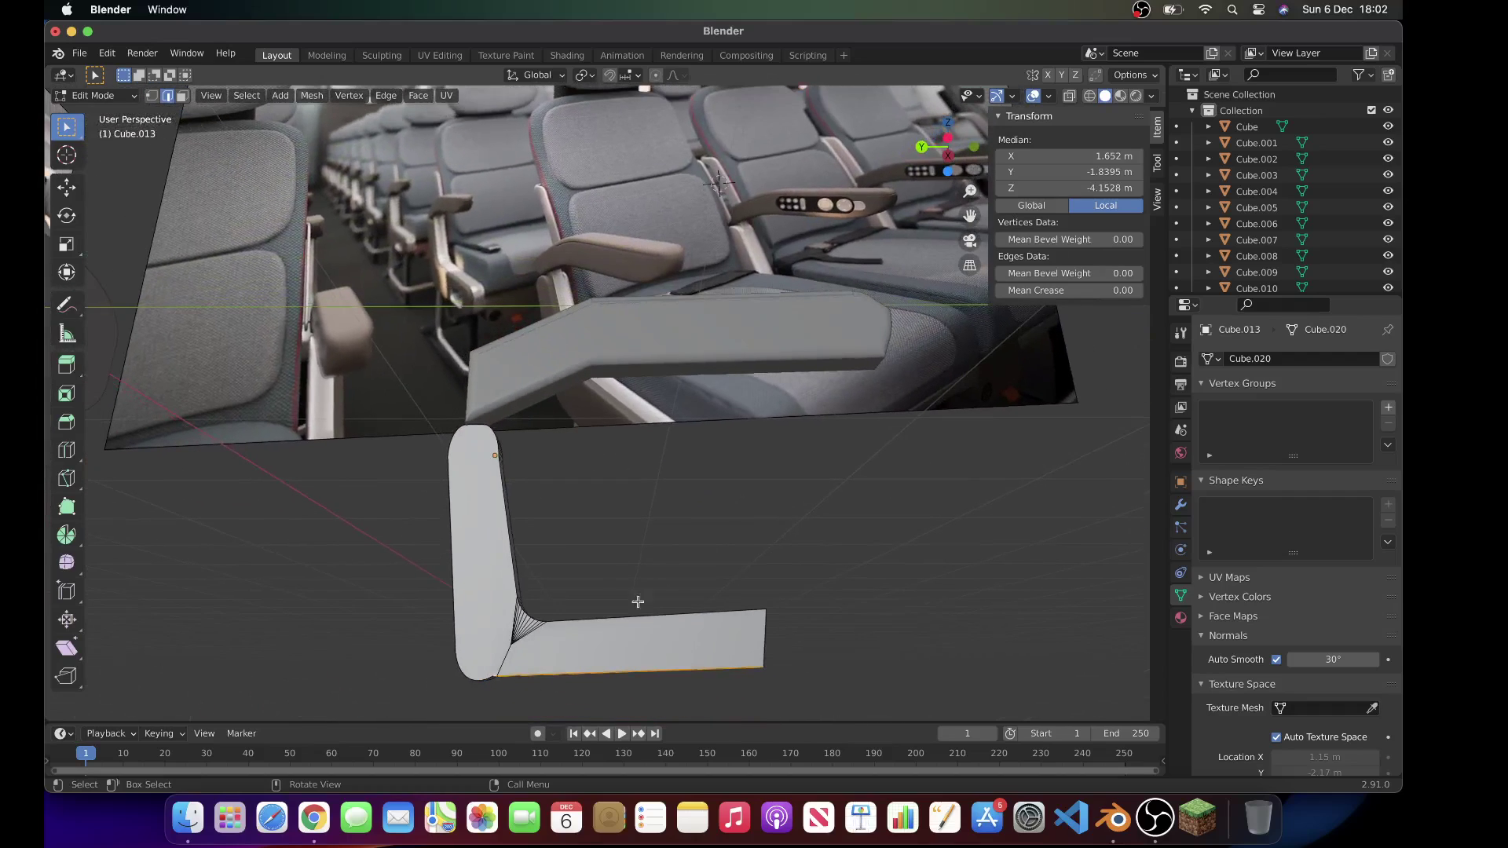
Step: Try to lower the arm's underside edges slightly and undo the move
{"action": "key", "text": "g"}
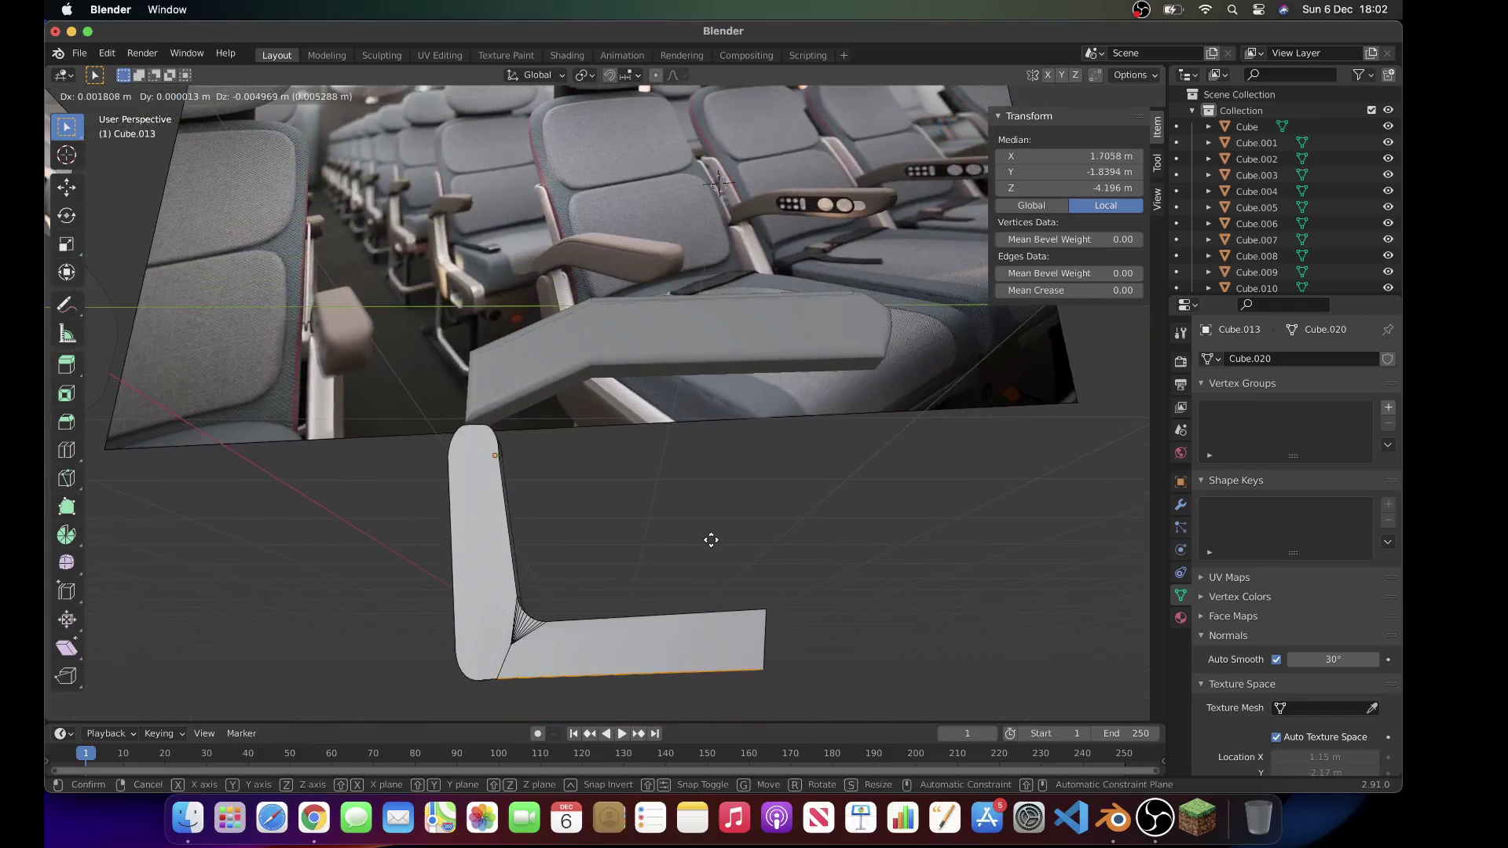
{"action": "left_click", "coordinate": [711, 541]}
{"action": "middle_click_drag", "start_coordinate": [711, 541], "coordinate": [710, 540]}
{"action": "key", "text": "ctrl+z"}
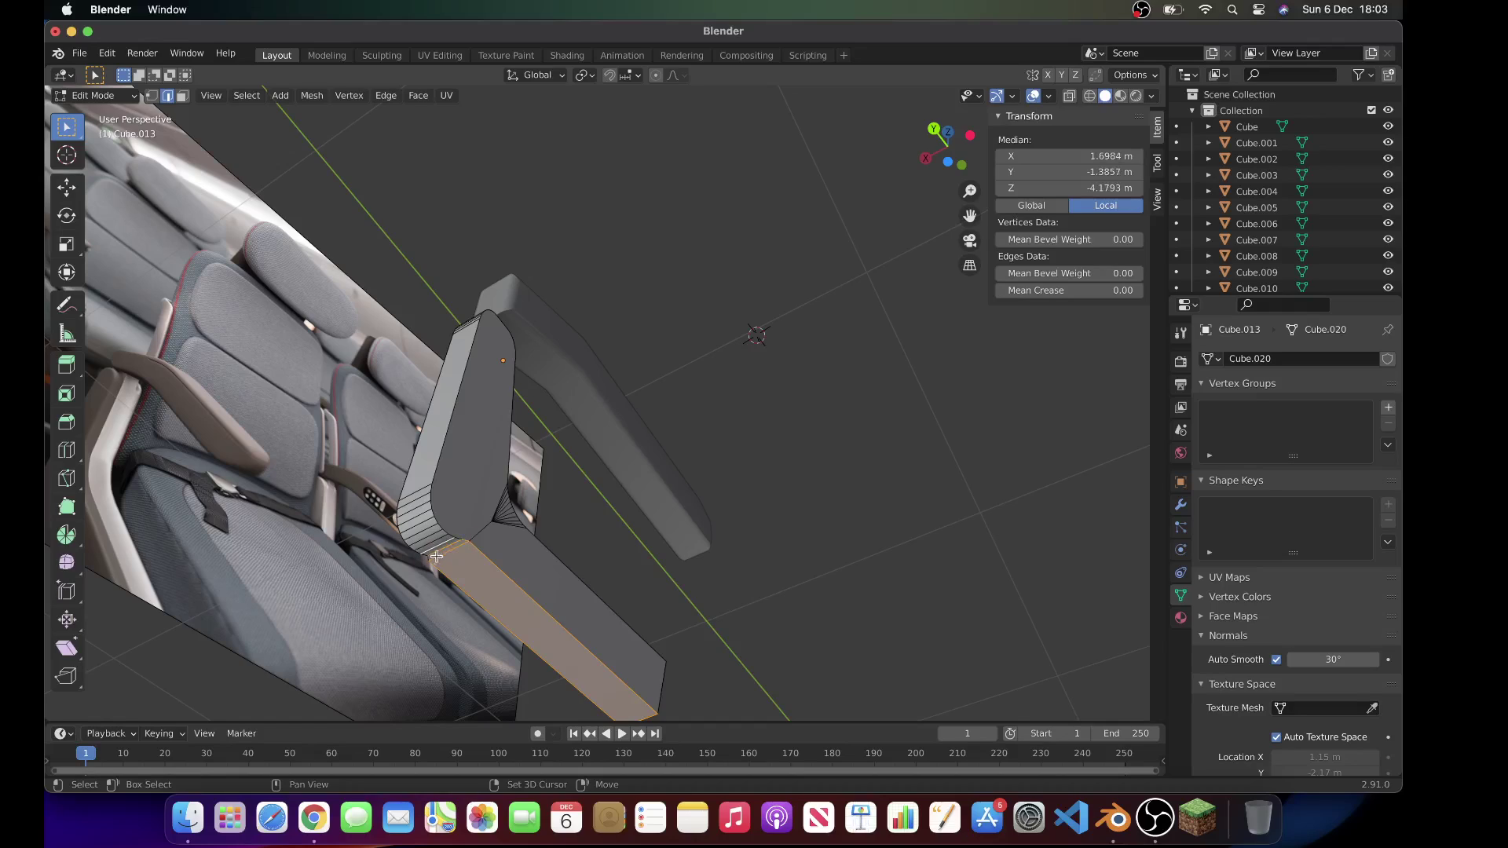
Step: Extend the selection with Circle Select to the rounded corner's edges next to the arm's underside
{"action": "key", "text": "c"}
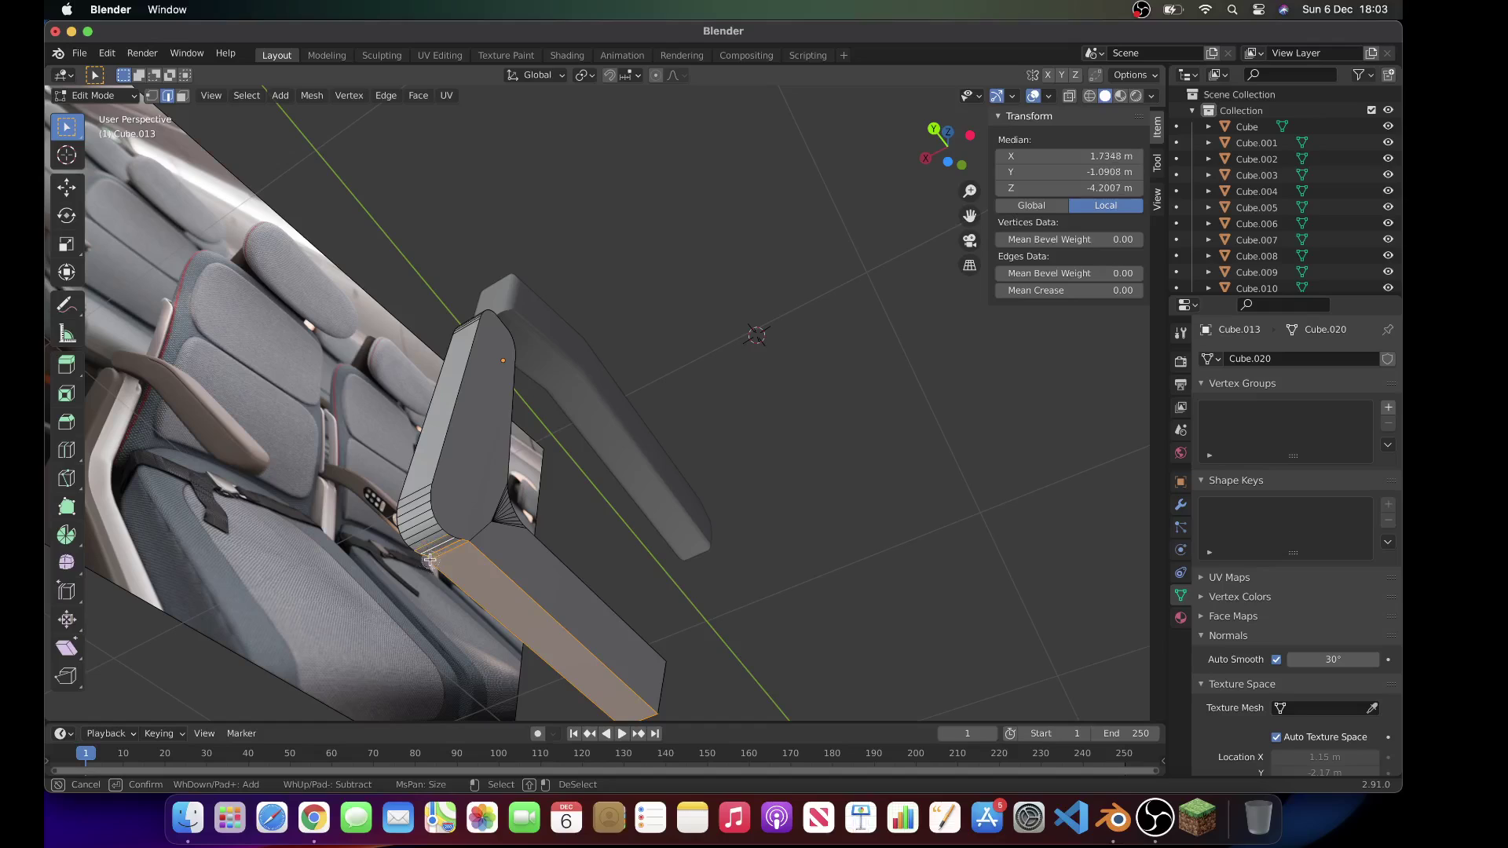
{"action": "key", "text": "Escape"}
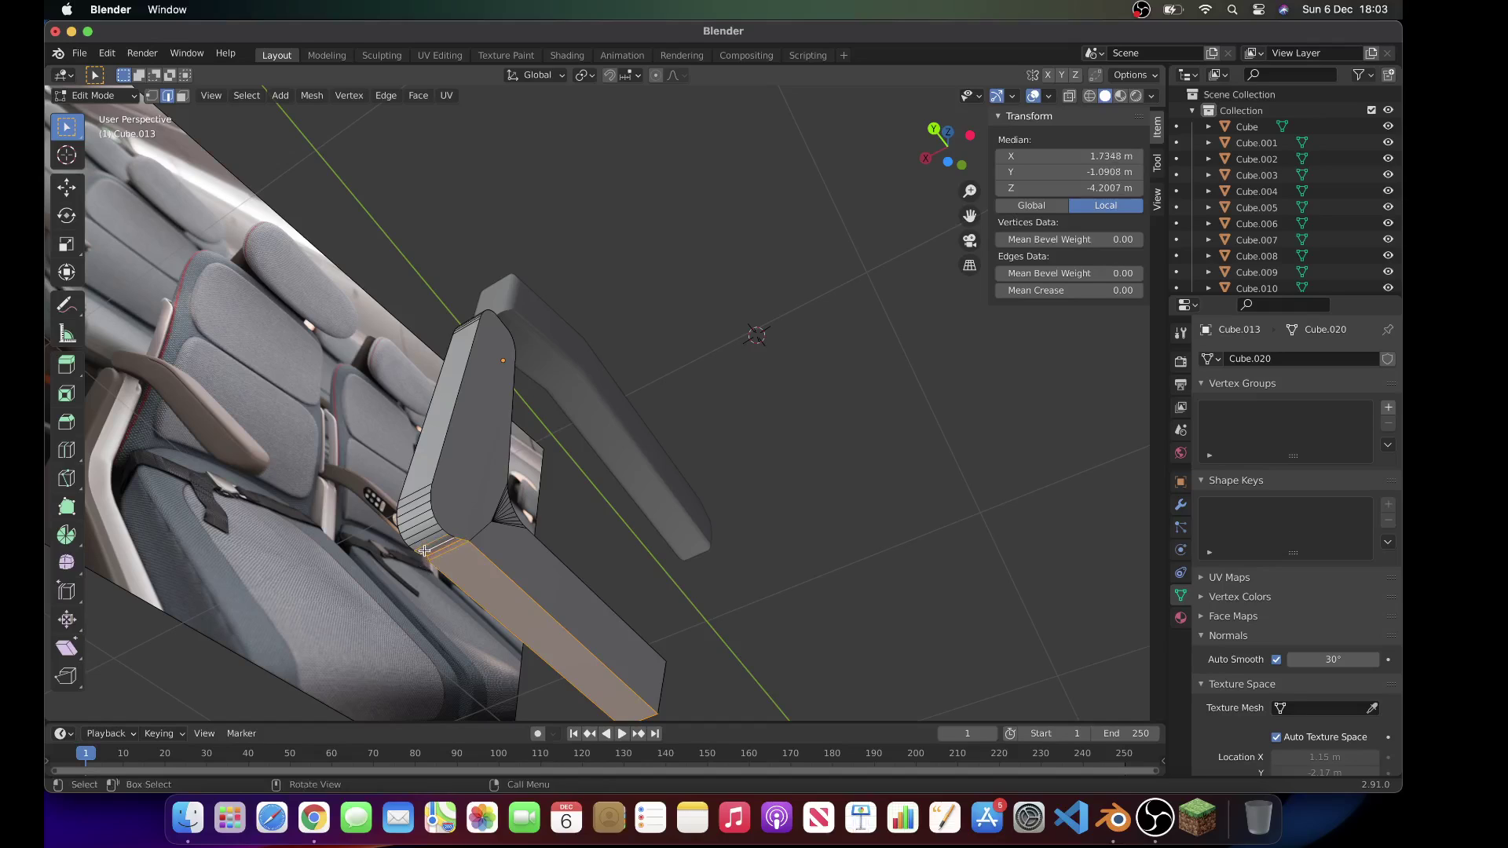
{"action": "scroll", "coordinate": [426, 543], "scroll_direction": "down", "scroll_amount": 10}
{"action": "key", "text": "c"}
{"action": "key", "text": "Escape"}
{"action": "scroll", "coordinate": [479, 519], "scroll_direction": "up", "scroll_amount": 3}
{"action": "scroll", "coordinate": [479, 520], "scroll_direction": "right", "scroll_amount": 5}
{"action": "scroll", "coordinate": [479, 519], "scroll_direction": "up", "scroll_amount": 2}
{"action": "scroll", "coordinate": [468, 502], "scroll_direction": "right", "scroll_amount": 3, "text": "shift"}
{"action": "scroll", "coordinate": [433, 419], "scroll_direction": "up", "scroll_amount": 3}
{"action": "scroll", "coordinate": [434, 420], "scroll_direction": "up", "scroll_amount": 10}
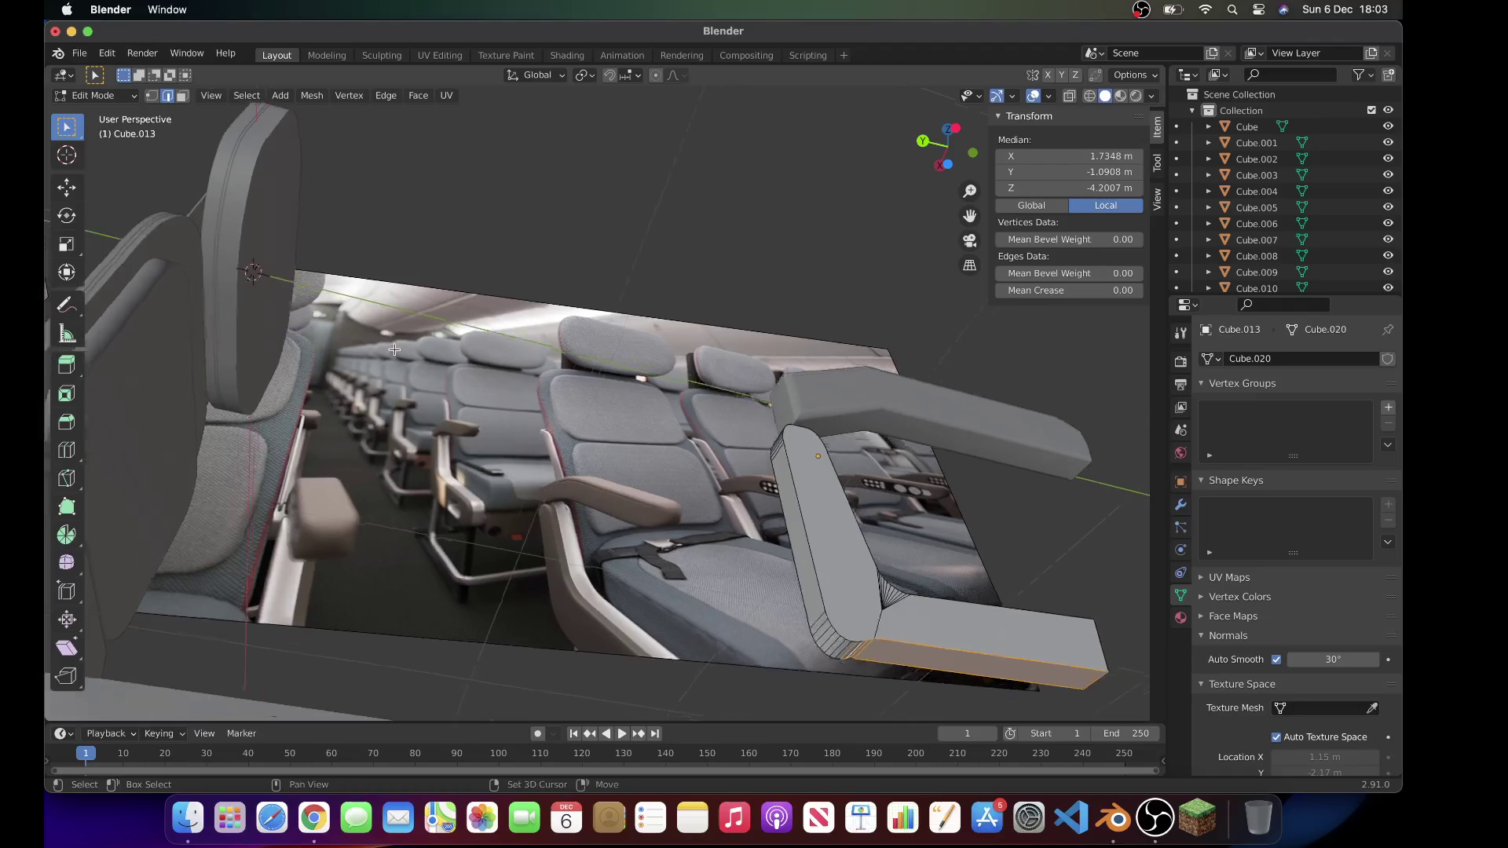
Step: Use Circle Select at the rounded bottom corner to drop the extra corner edge from the selection
{"action": "scroll", "coordinate": [369, 287], "scroll_direction": "down", "scroll_amount": 3}
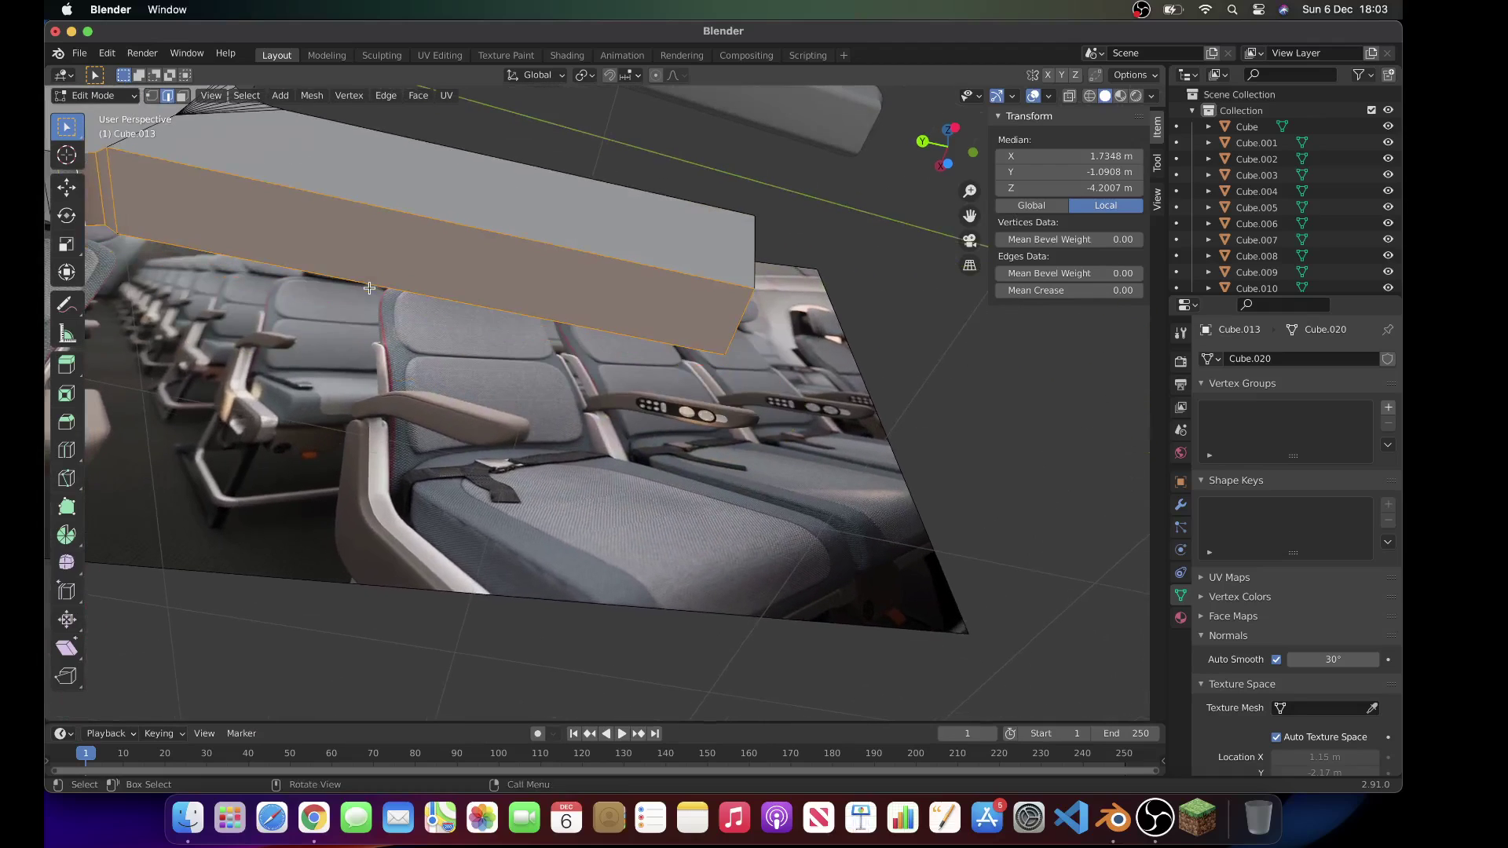
{"action": "scroll", "coordinate": [369, 287], "scroll_direction": "right", "scroll_amount": 3}
{"action": "scroll", "coordinate": [369, 287], "scroll_direction": "left", "scroll_amount": 5}
{"action": "scroll", "coordinate": [369, 287], "scroll_direction": "up", "scroll_amount": 3}
{"action": "key", "text": "c"}
{"action": "left_click", "coordinate": [264, 322]}
{"action": "key", "text": "Escape"}
{"action": "scroll", "coordinate": [266, 325], "scroll_direction": "up", "scroll_amount": 5}
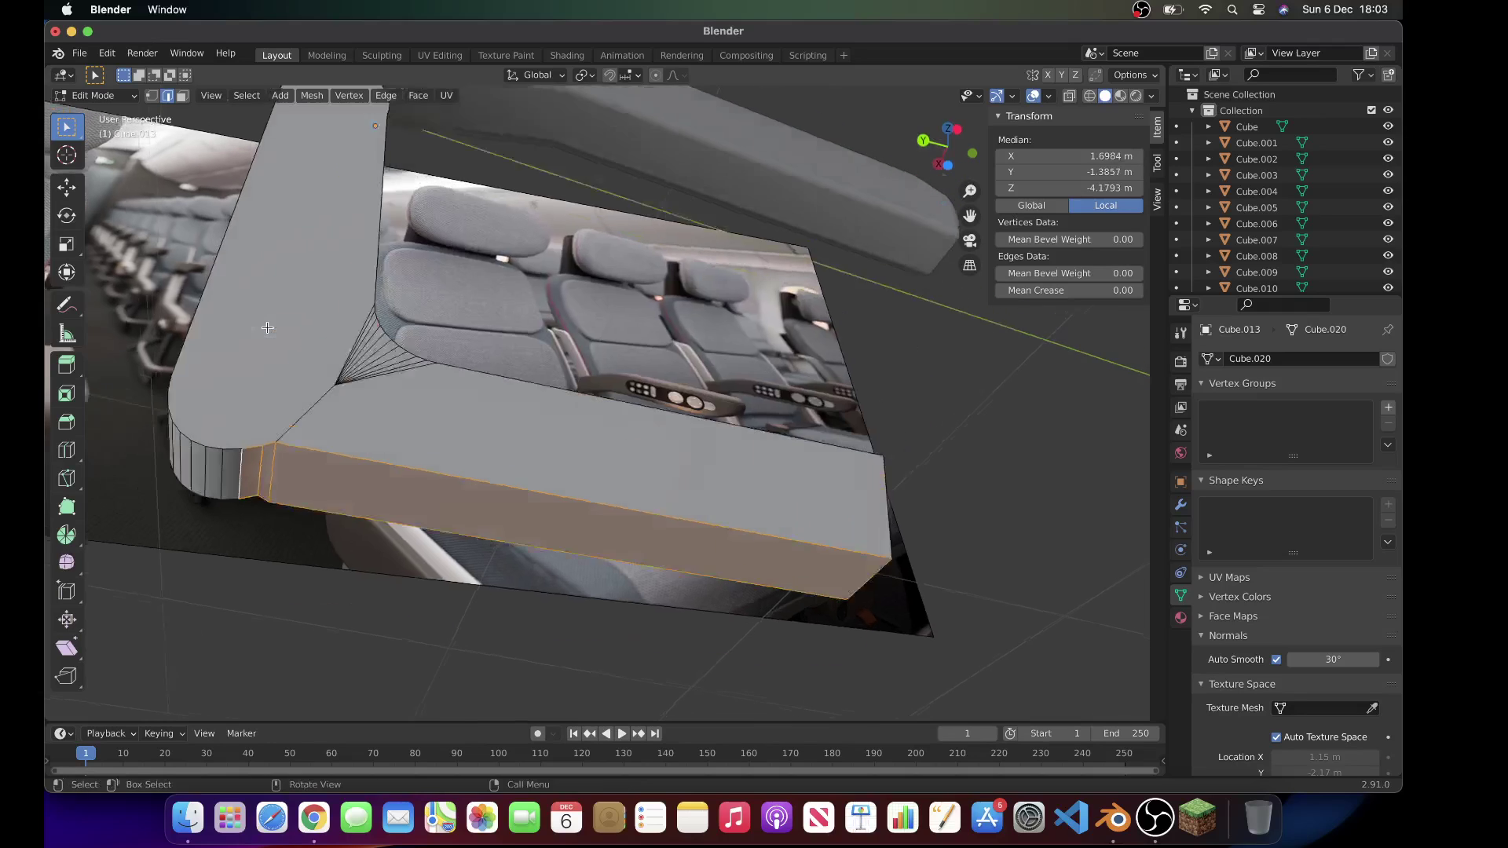
Step: Try to move the arm's underside together with the adjoining rounded-corner edges
{"action": "scroll", "coordinate": [300, 433], "scroll_direction": "down", "scroll_amount": 5}
{"action": "scroll", "coordinate": [310, 495], "scroll_direction": "up", "scroll_amount": 3}
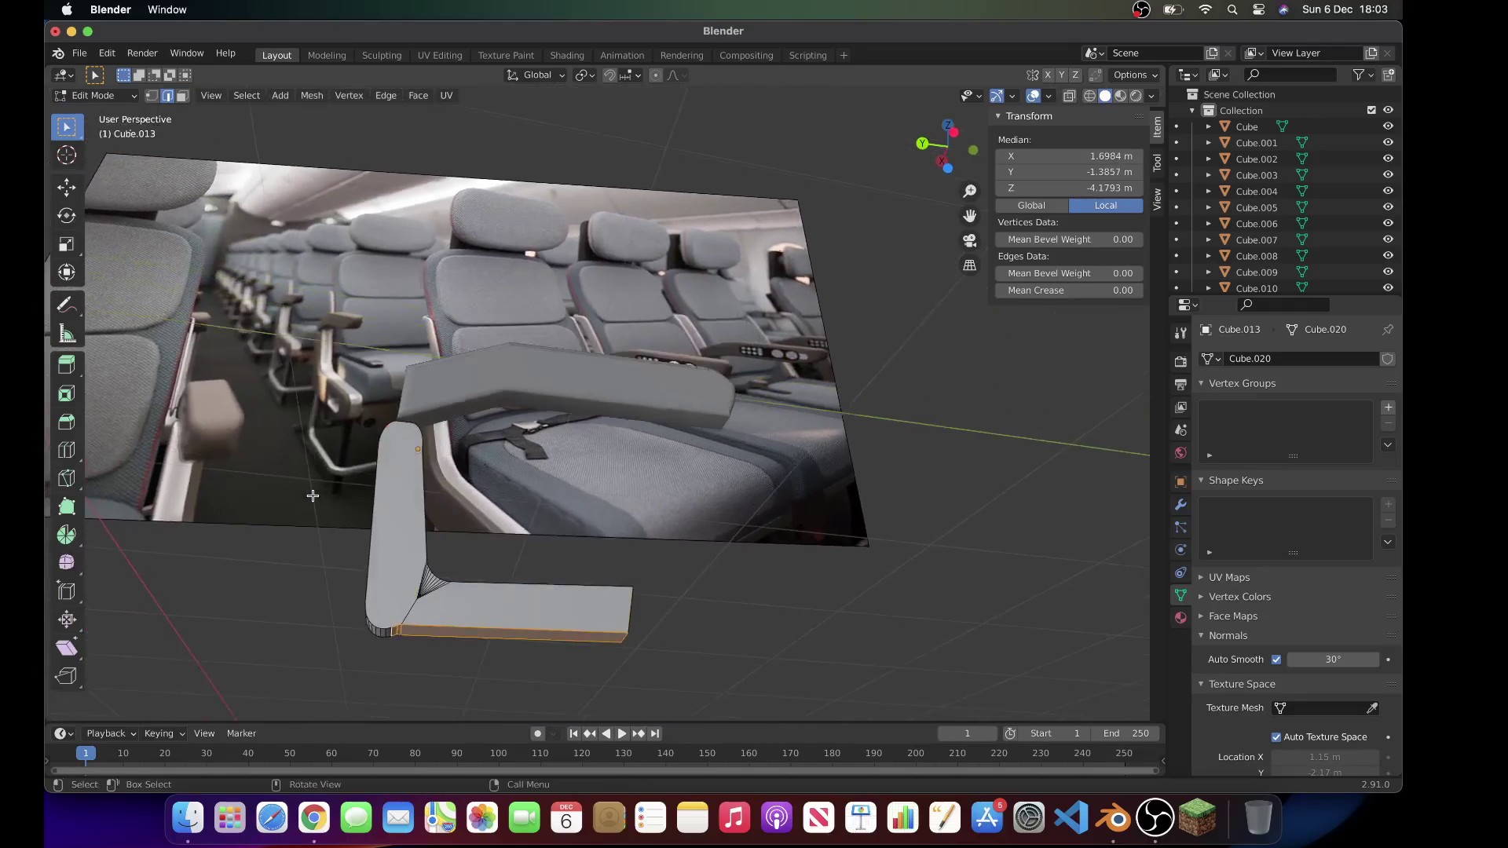
{"action": "key", "text": "g"}
{"action": "left_click", "coordinate": [606, 511]}
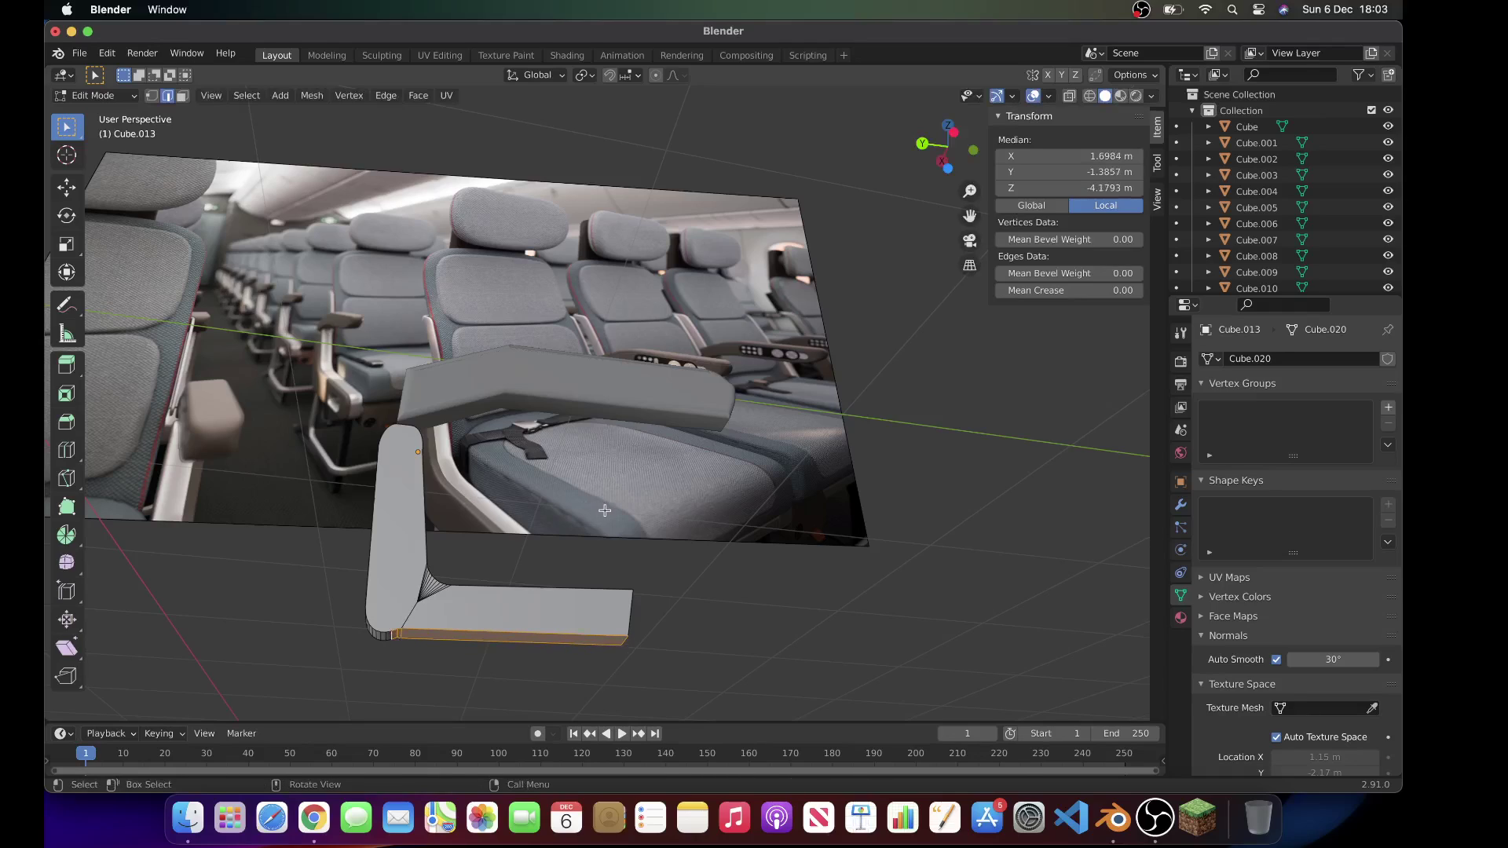
Step: Deselect the remaining rounded-corner edges, leaving only the edges of the arm's underside selected
{"action": "key", "text": "c"}
{"action": "left_click", "coordinate": [387, 644]}
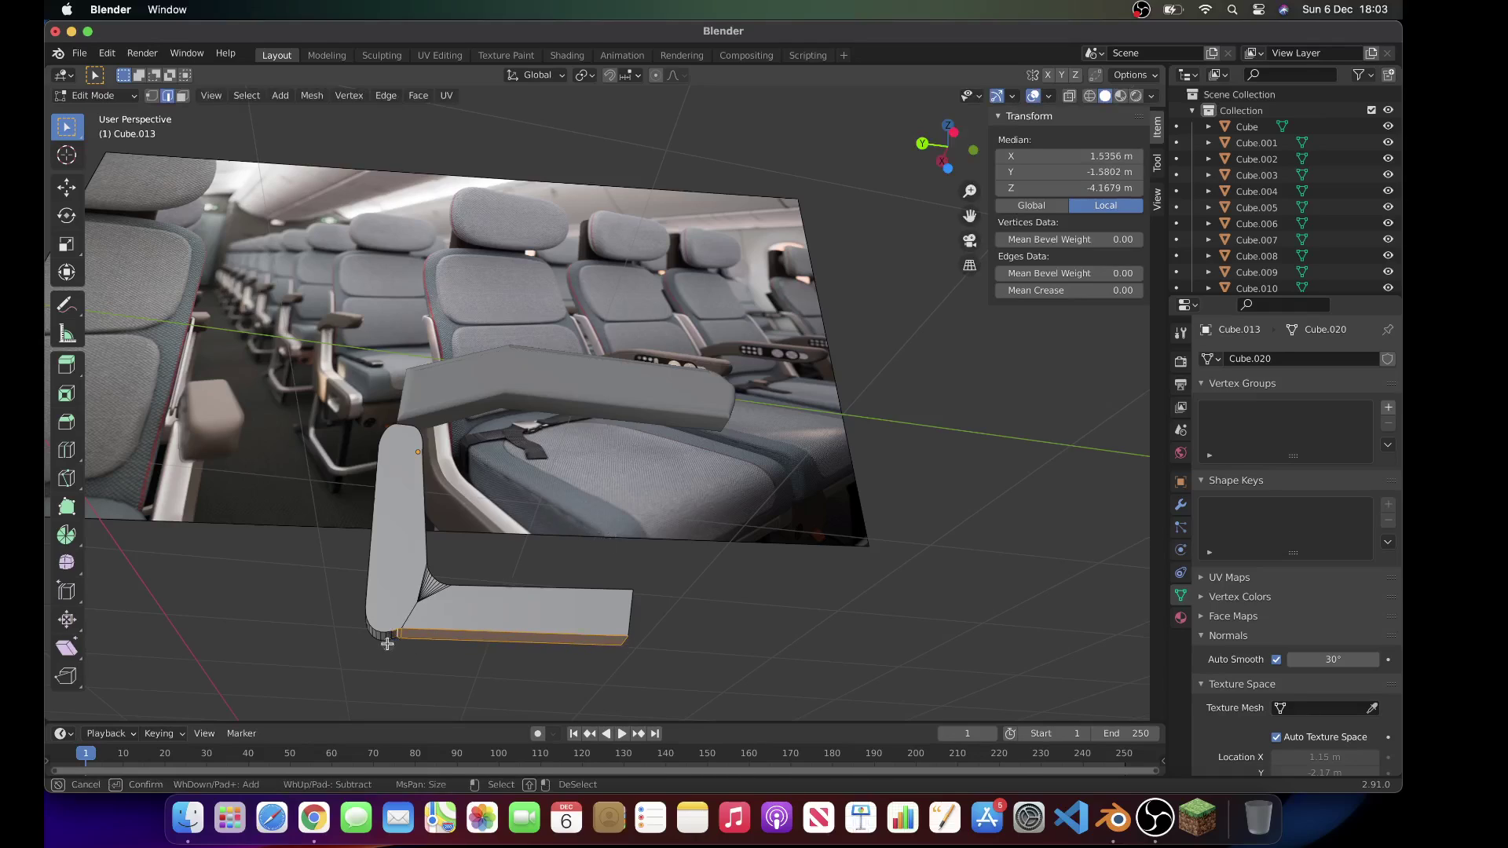
{"action": "key", "text": "Escape"}
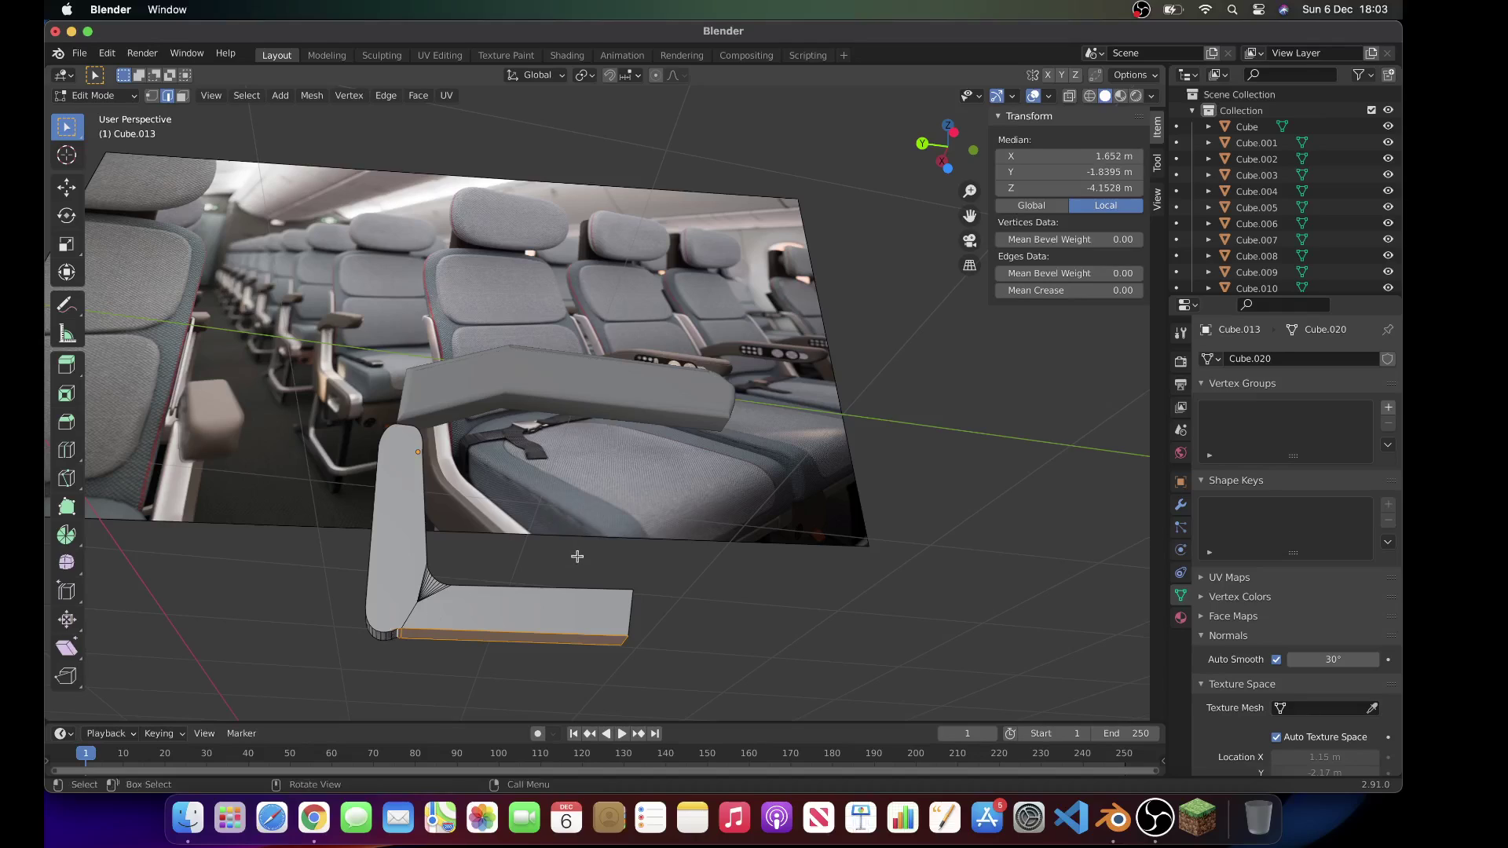
Step: Nudge the edges of the arm's underside by about 0.006 m in X and -0.008 m in Z, and shift the adjoining corner edge slightly to match
{"action": "key", "text": "g"}
{"action": "left_click", "coordinate": [579, 560]}
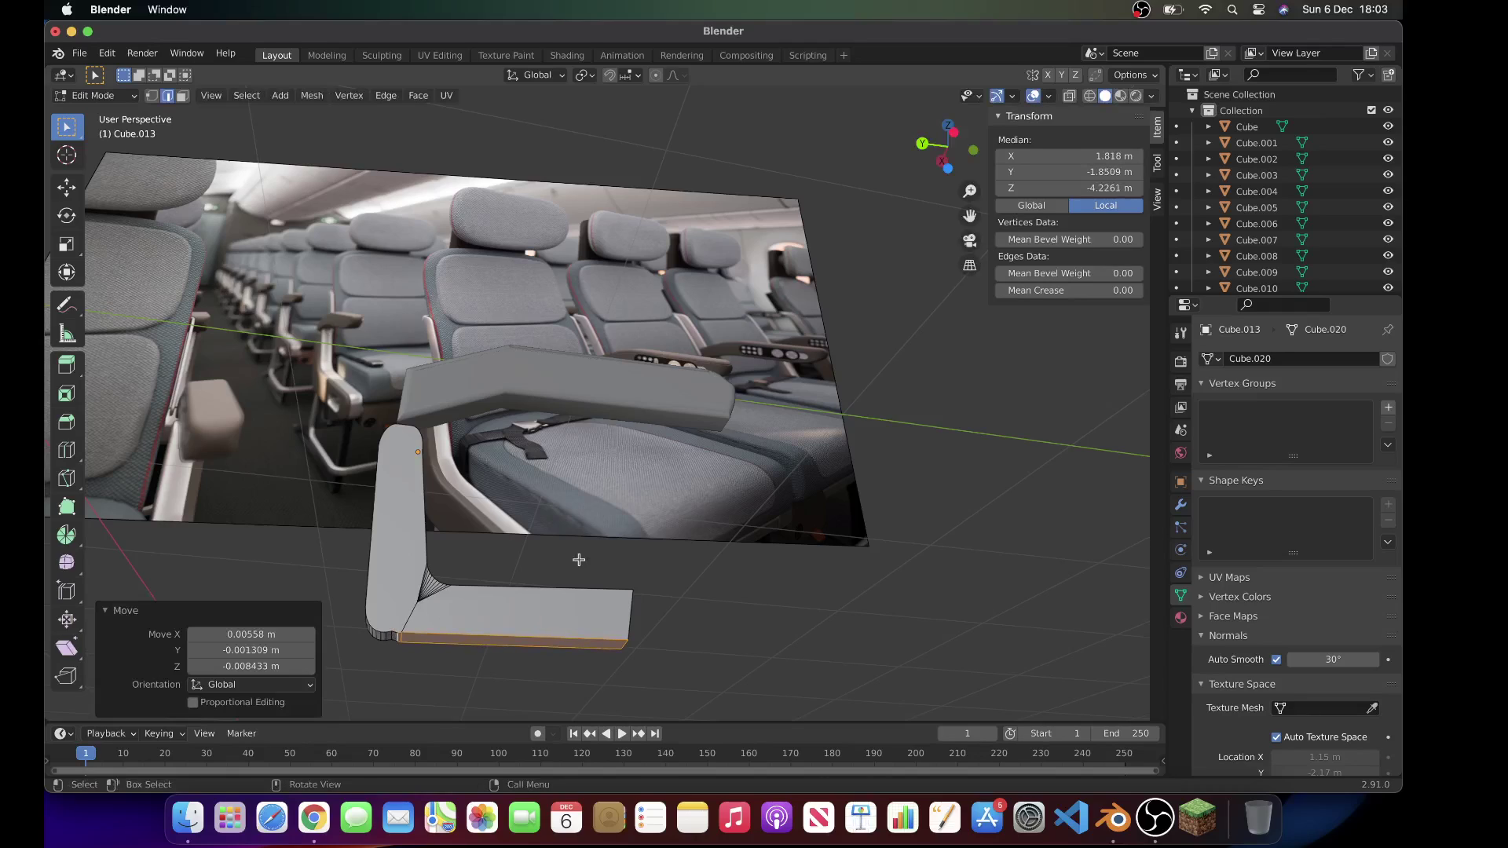
{"action": "left_click", "coordinate": [391, 636]}
{"action": "key", "text": "g"}
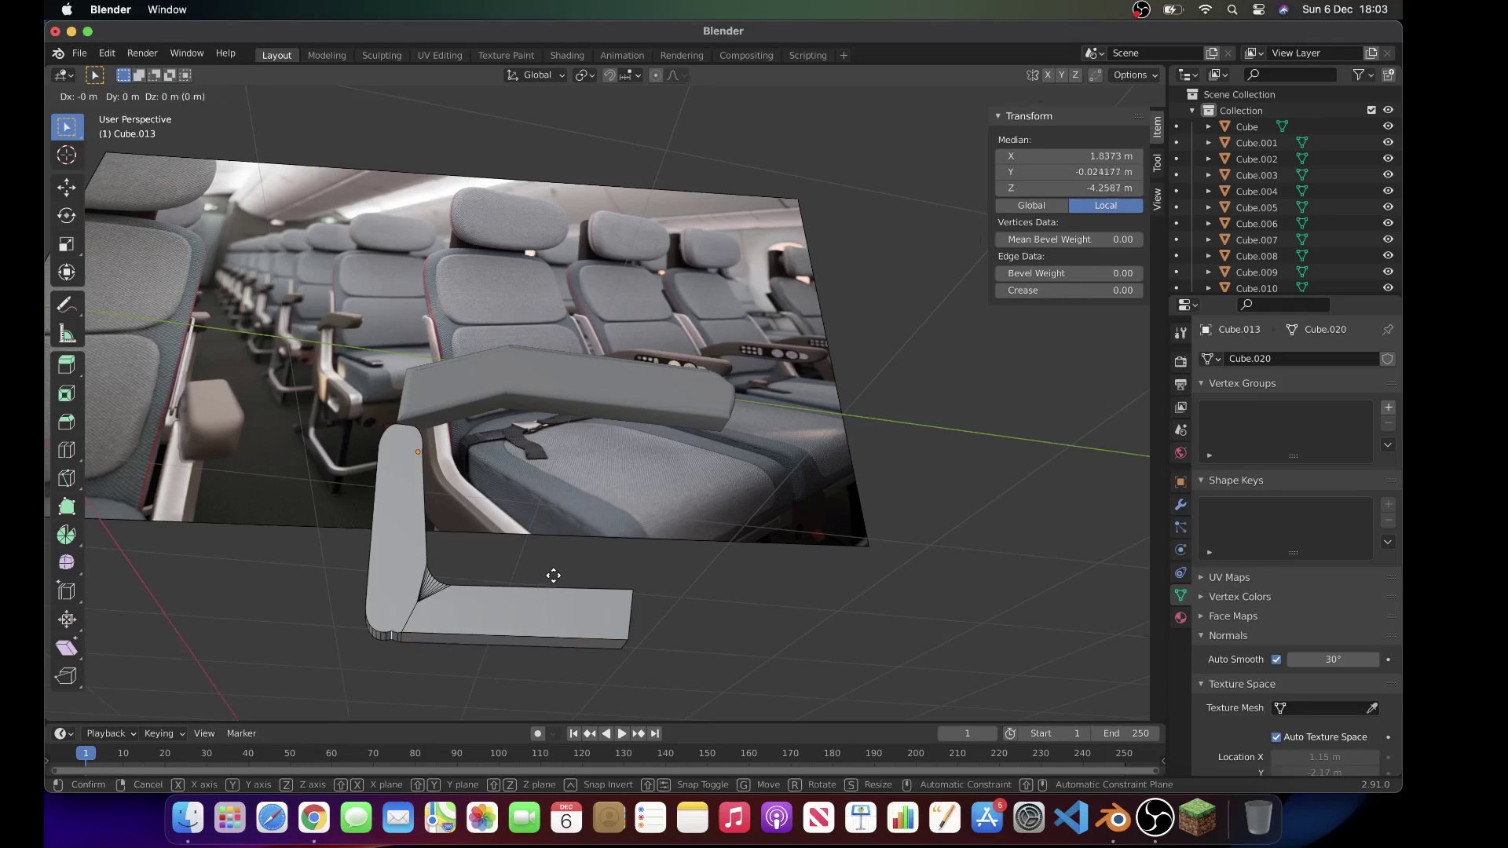
{"action": "left_click", "coordinate": [553, 577]}
{"action": "key", "text": "Tab"}
{"action": "scroll", "coordinate": [573, 635], "scroll_direction": "up", "scroll_amount": 2}
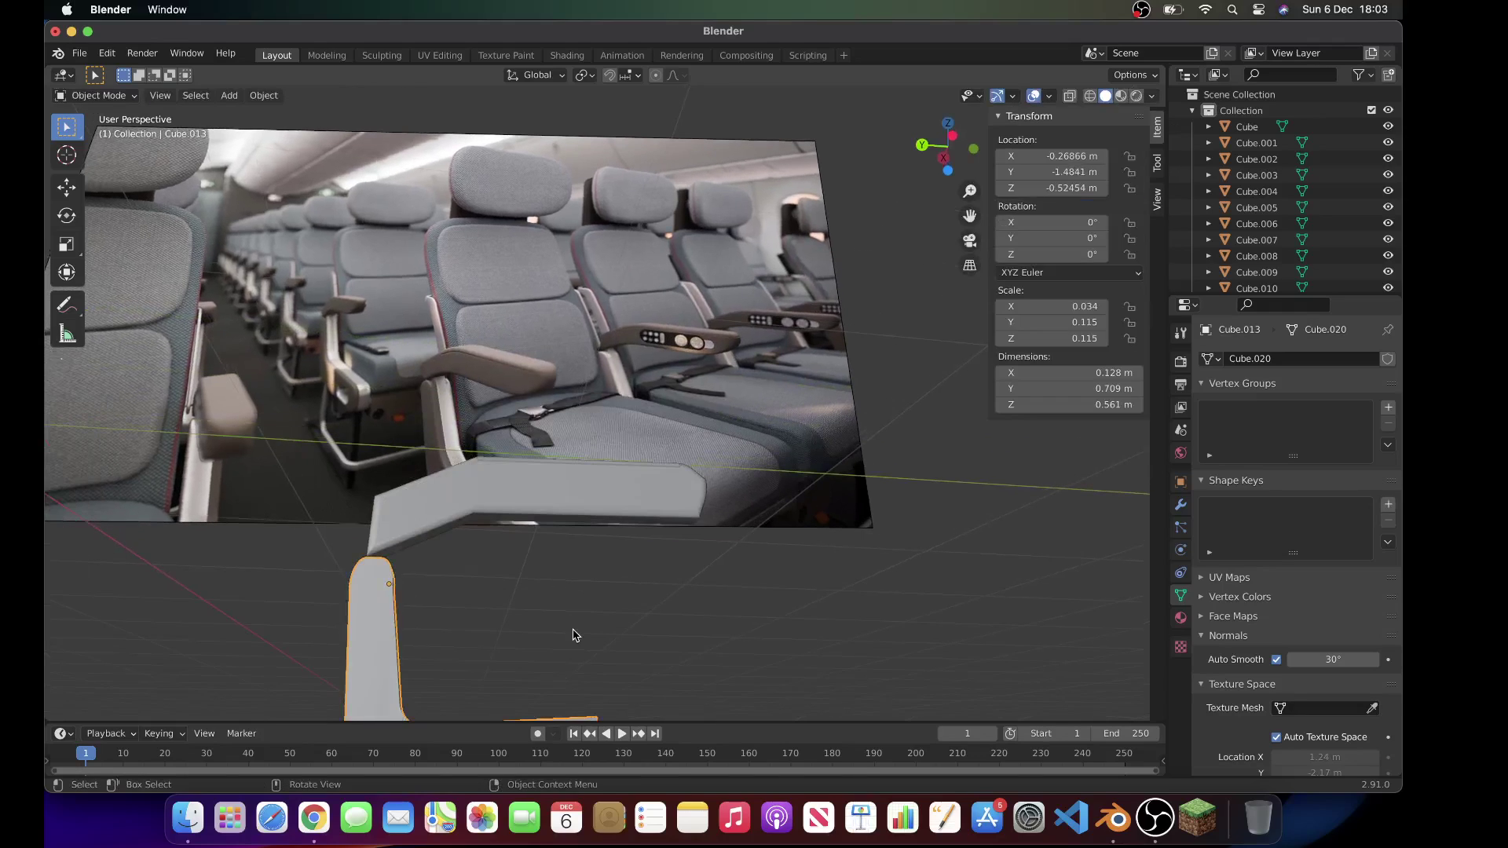
{"action": "middle_click_drag", "start_coordinate": [573, 635], "coordinate": [625, 599]}
{"action": "scroll", "coordinate": [576, 639], "scroll_direction": "down", "scroll_amount": 3}
{"action": "scroll", "coordinate": [625, 599], "scroll_direction": "up", "scroll_amount": 1}
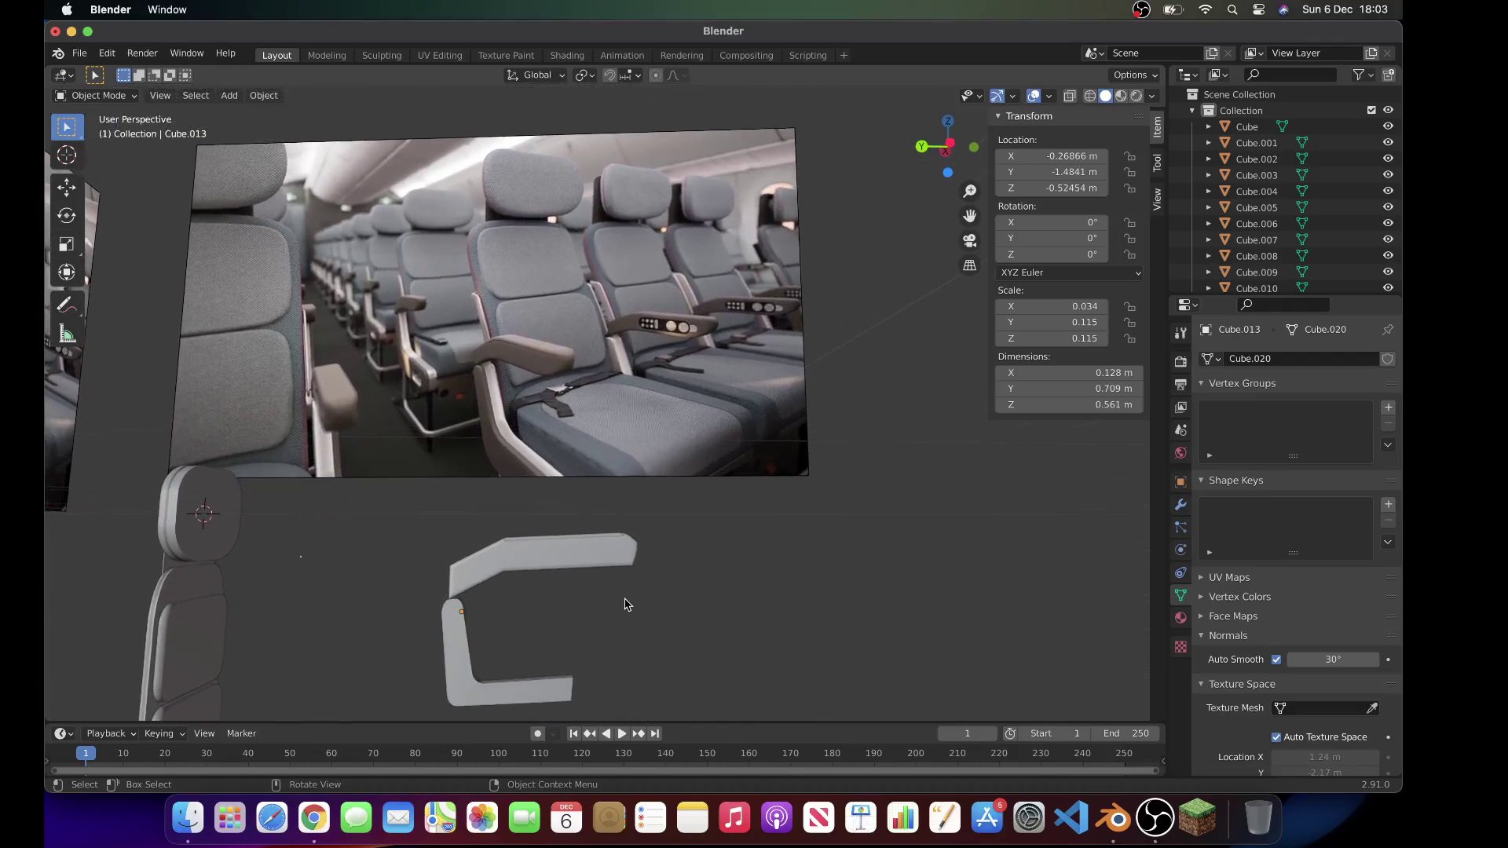
Step: Select the edges framing the end face at the free end of the support's horizontal arm
{"action": "key", "text": "Tab"}
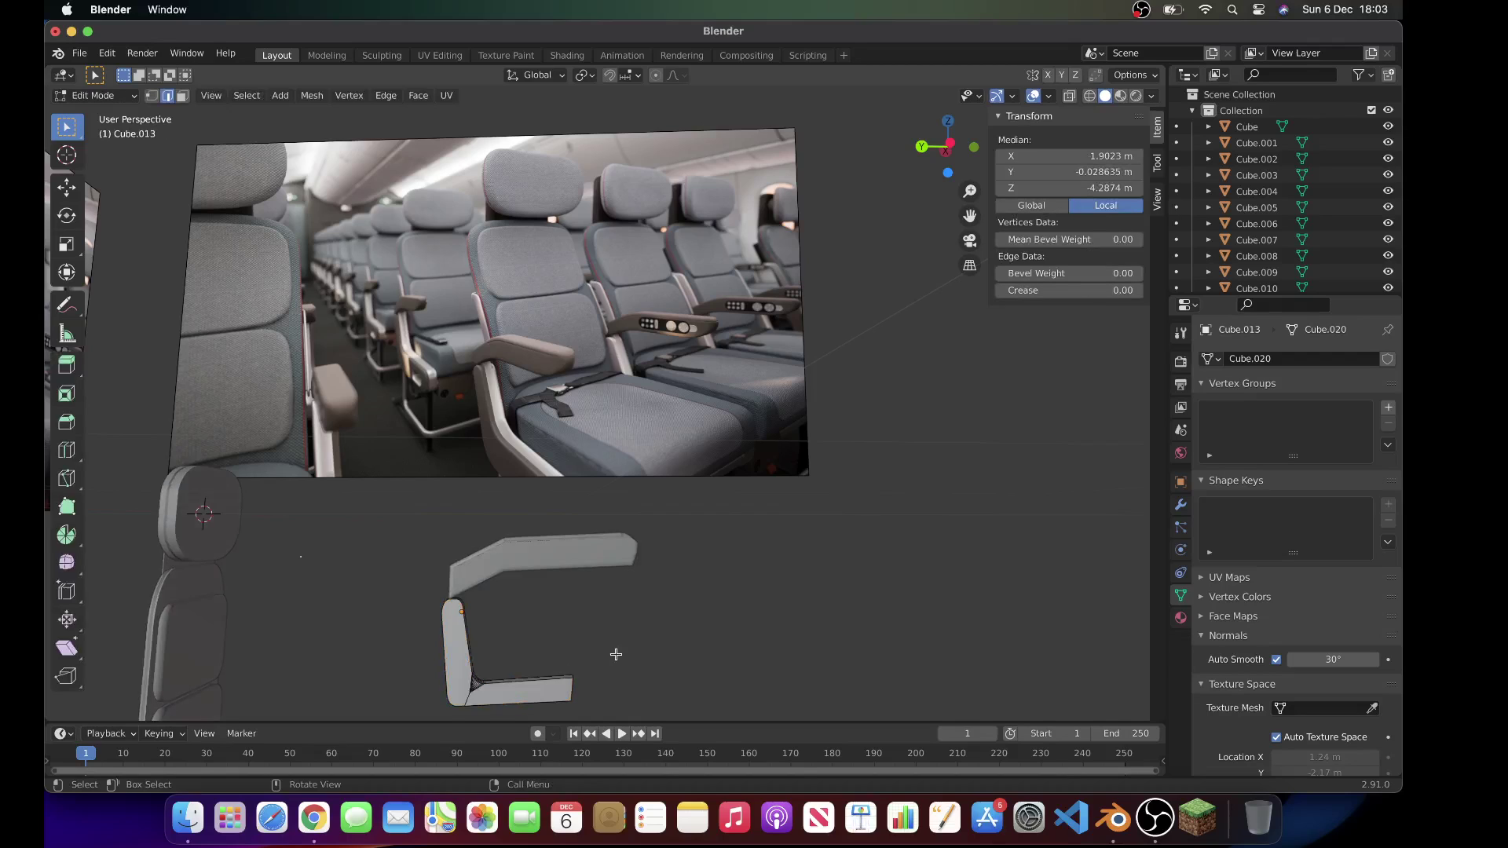
{"action": "middle_click_drag", "start_coordinate": [615, 654], "coordinate": [615, 654]}
{"action": "scroll", "coordinate": [615, 654], "scroll_direction": "up", "scroll_amount": 2}
{"action": "scroll", "coordinate": [616, 655], "scroll_direction": "right", "scroll_amount": 10}
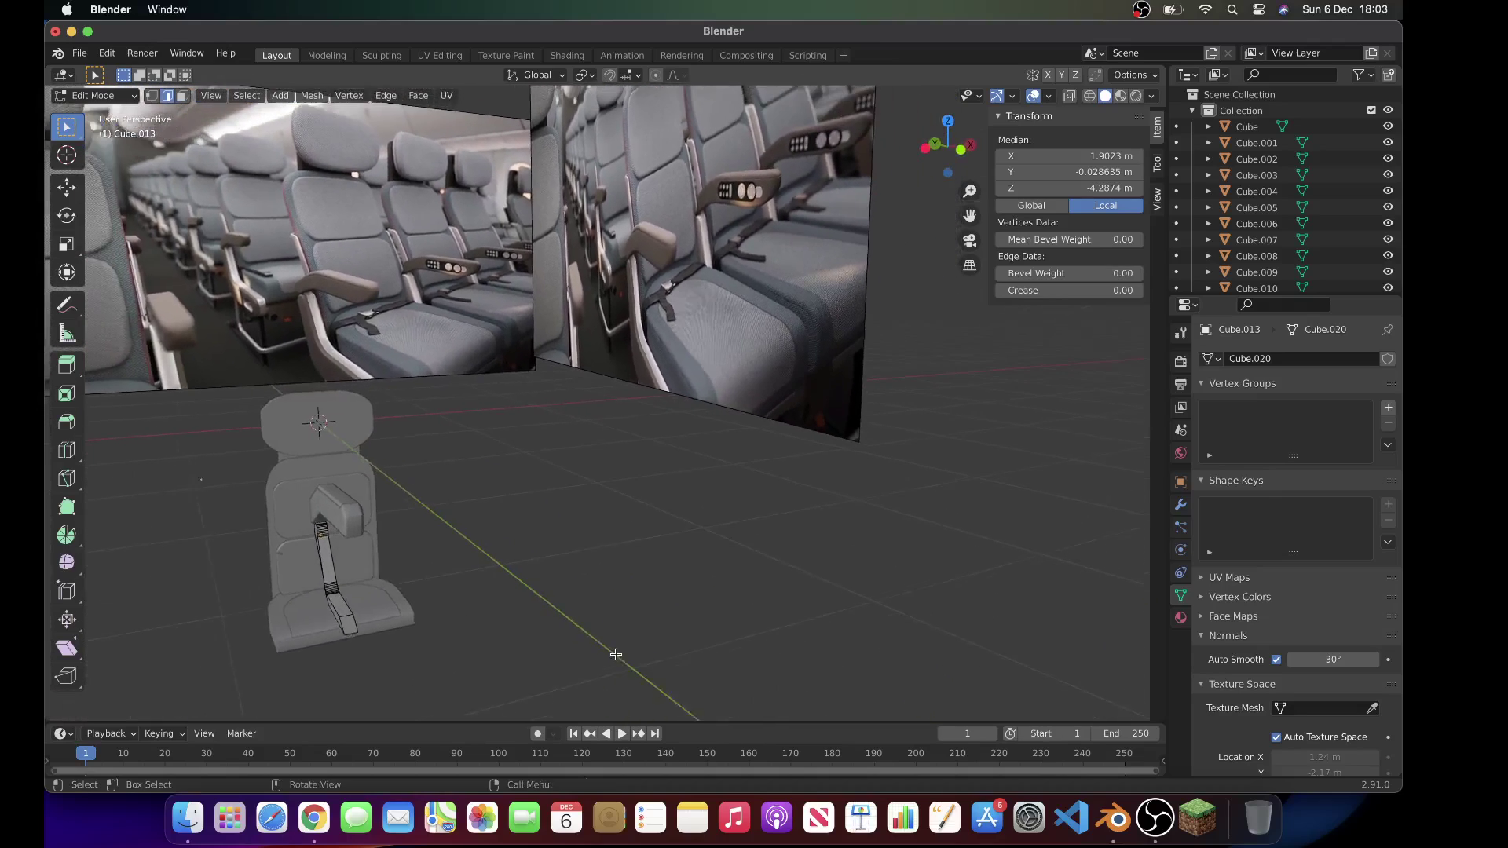
{"action": "scroll", "coordinate": [616, 654], "scroll_direction": "left", "scroll_amount": 3, "text": "shift"}
{"action": "scroll", "coordinate": [615, 654], "scroll_direction": "up", "scroll_amount": 2}
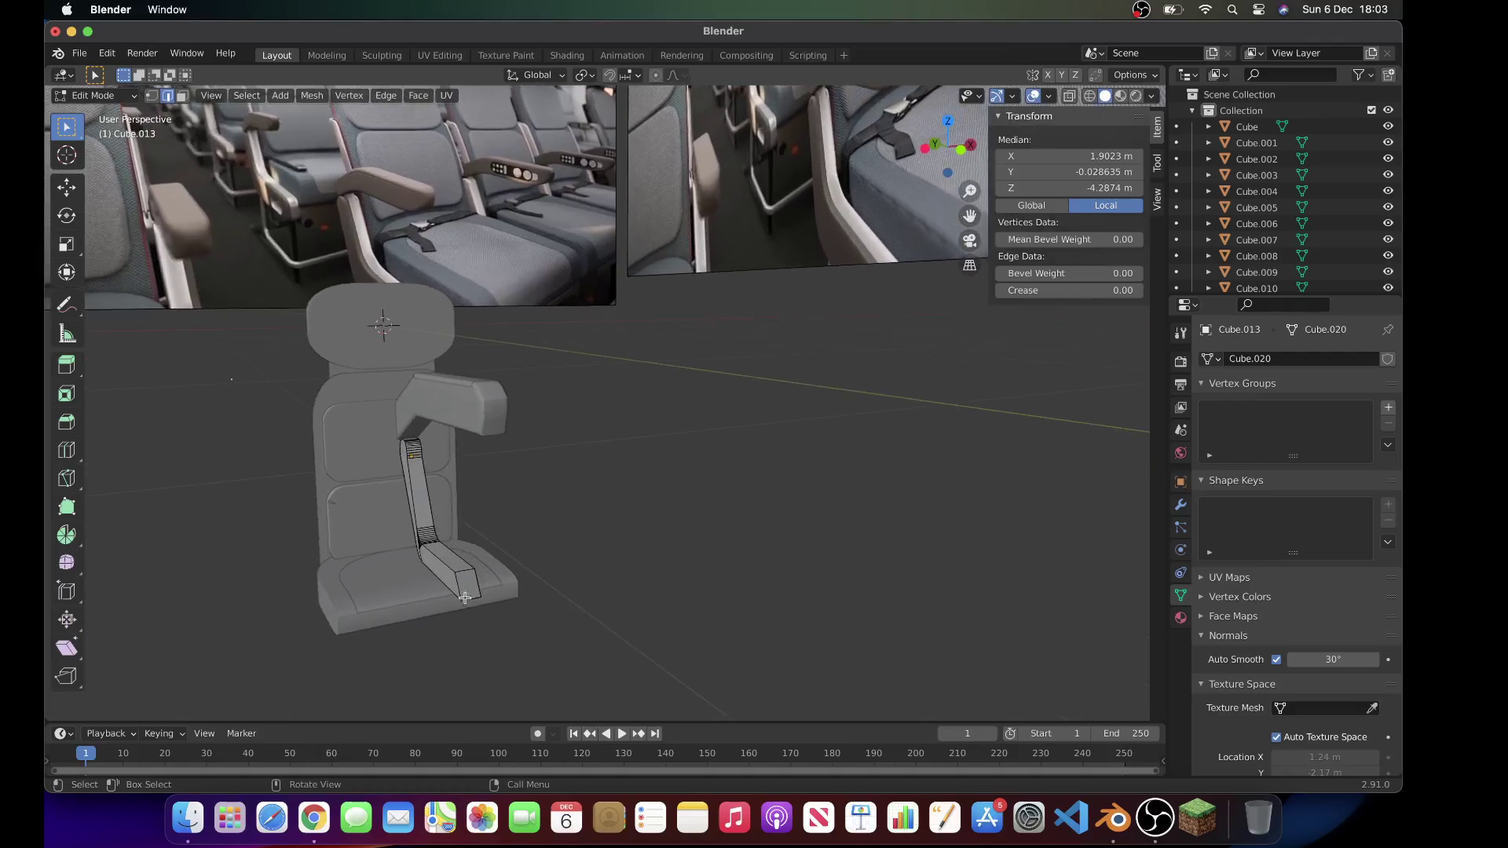
{"action": "left_click", "coordinate": [476, 580], "text": "shift"}
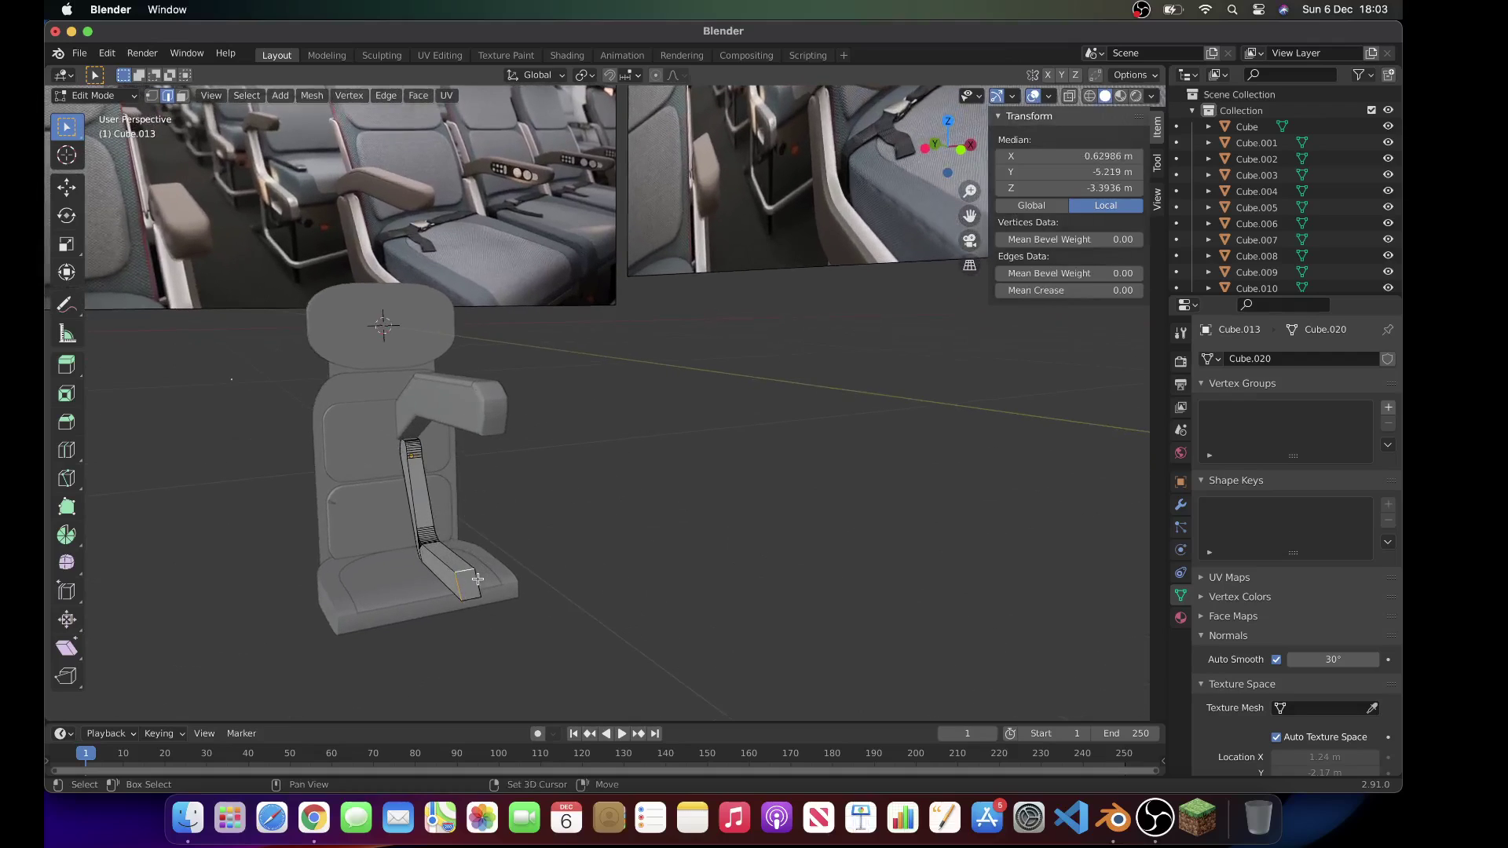
Step: Try to bevel the selected edges around the arm's free end and check the shading in Object Mode
{"action": "key", "text": "ctrl+b"}
{"action": "left_click", "coordinate": [622, 601]}
{"action": "key", "text": "Tab"}
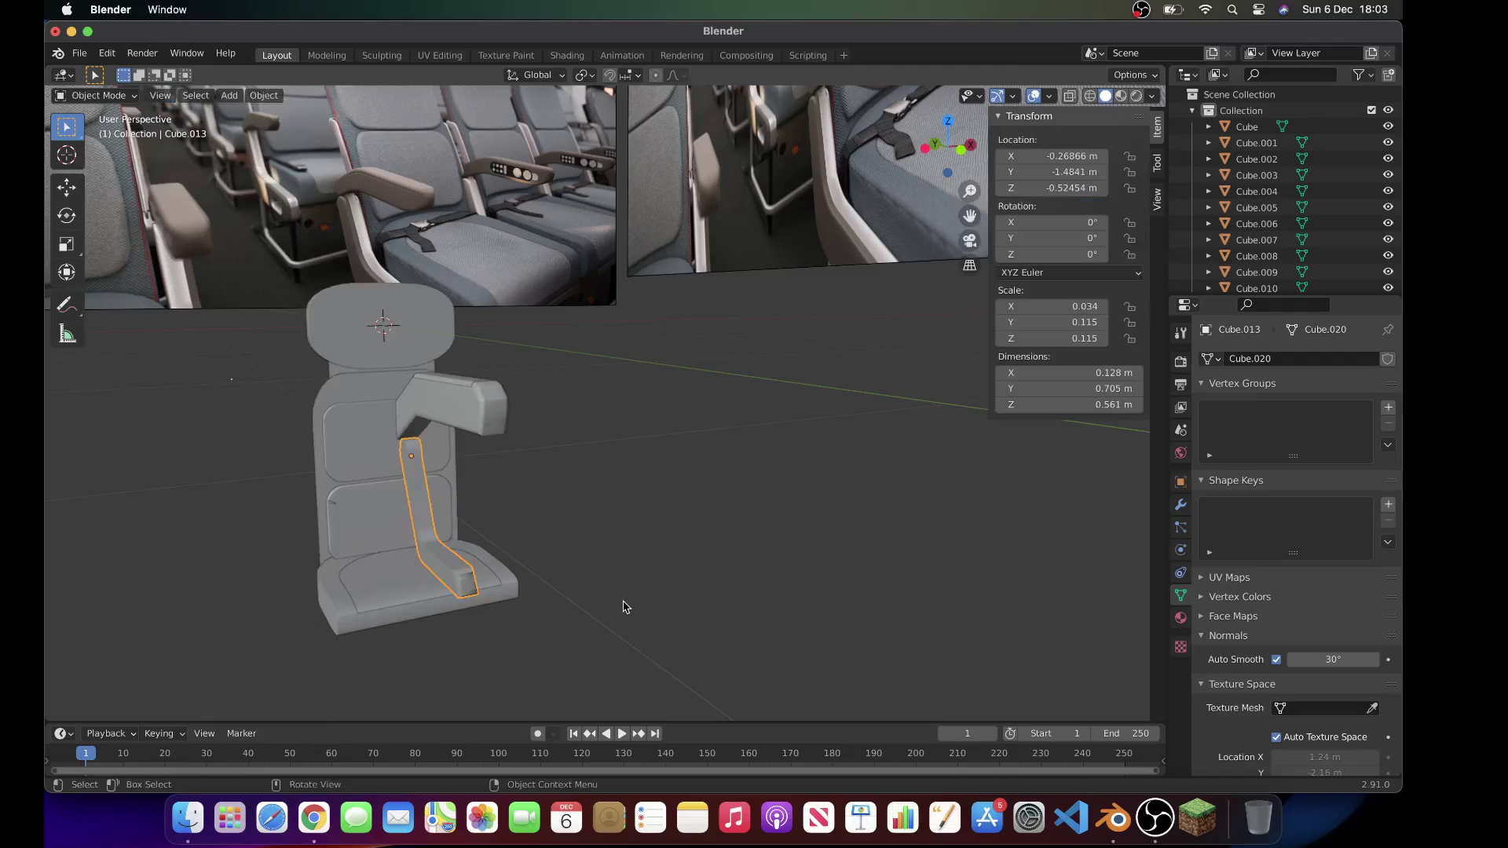
{"action": "left_click", "coordinate": [623, 606]}
{"action": "scroll", "coordinate": [623, 605], "scroll_direction": "left", "scroll_amount": 5}
{"action": "scroll", "coordinate": [623, 605], "scroll_direction": "up", "scroll_amount": 3}
{"action": "left_click", "coordinate": [550, 680]}
{"action": "key", "text": "Tab"}
{"action": "scroll", "coordinate": [550, 680], "scroll_direction": "down", "scroll_amount": 5}
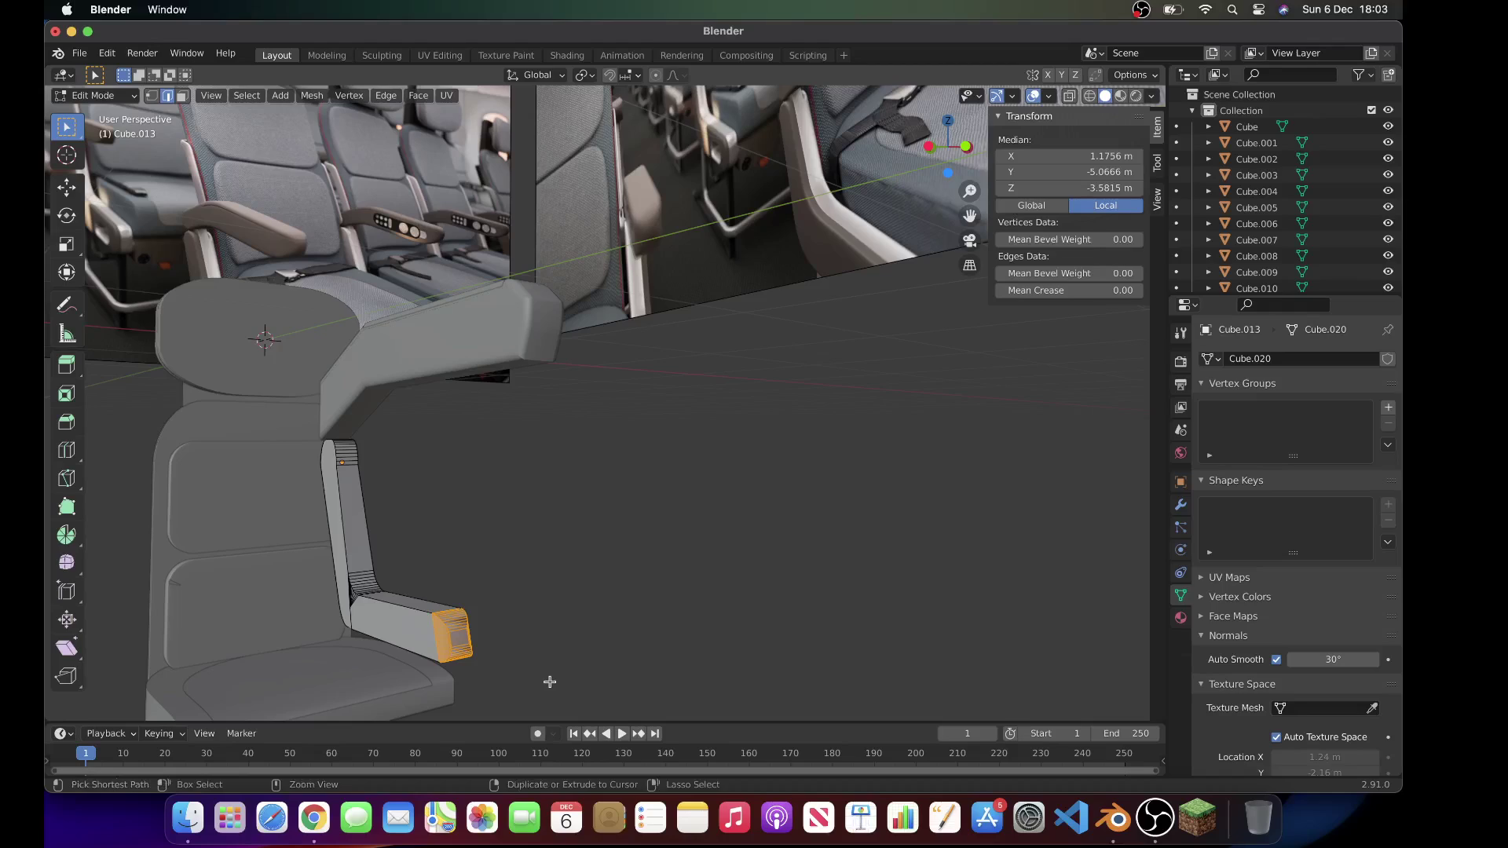
Step: Undo the bevel on the arm's free end
{"action": "key", "text": "ctrl+z"}
{"action": "key", "text": "ctrl+z"}
{"action": "key", "text": "ctrl+z"}
{"action": "key", "text": "ctrl+z"}
{"action": "key", "text": "ctrl+z"}
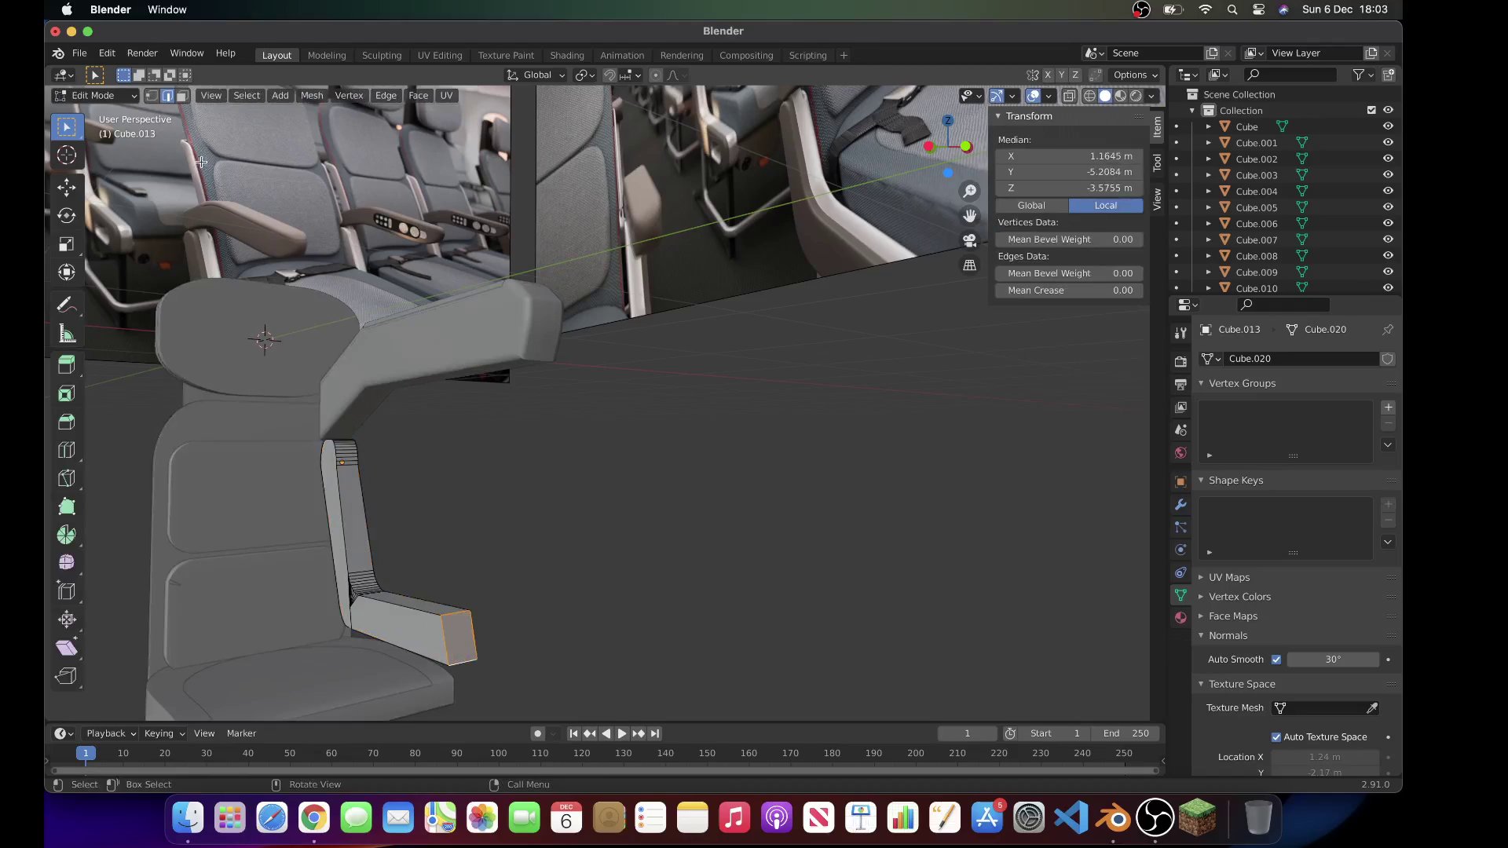
Step: Bevel the arm's end face in face selection mode with 10 segments and a width of about 0.272 m, and inspect it in Object Mode
{"action": "left_click", "coordinate": [183, 96]}
{"action": "key", "text": "ctrl+b"}
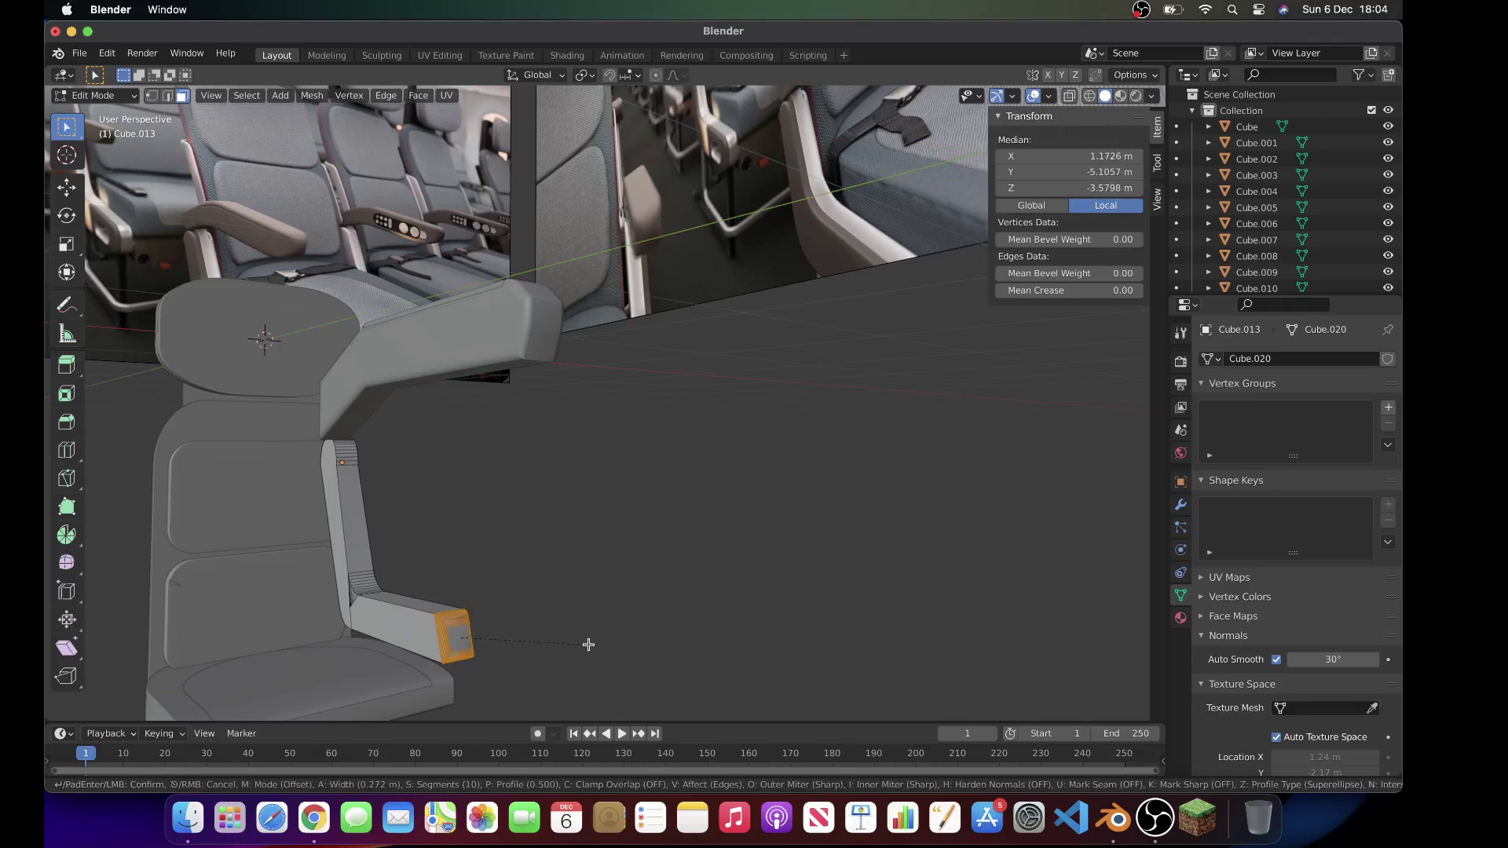
{"action": "left_click", "coordinate": [588, 645]}
{"action": "key", "text": "Tab"}
{"action": "left_click", "coordinate": [589, 649]}
{"action": "scroll", "coordinate": [589, 650], "scroll_direction": "right", "scroll_amount": 10}
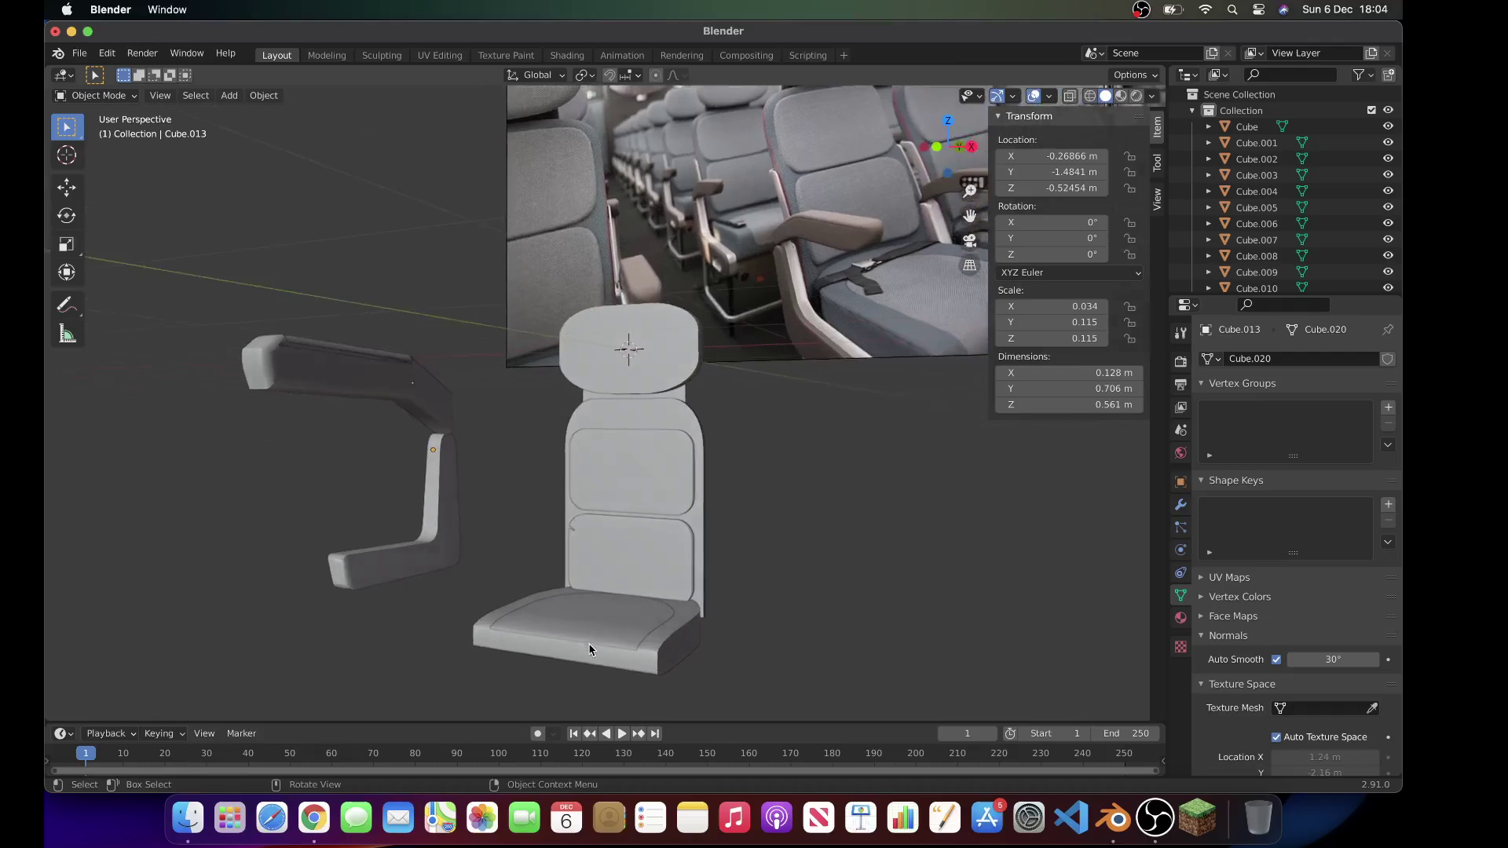
{"action": "scroll", "coordinate": [589, 650], "scroll_direction": "left", "scroll_amount": 10}
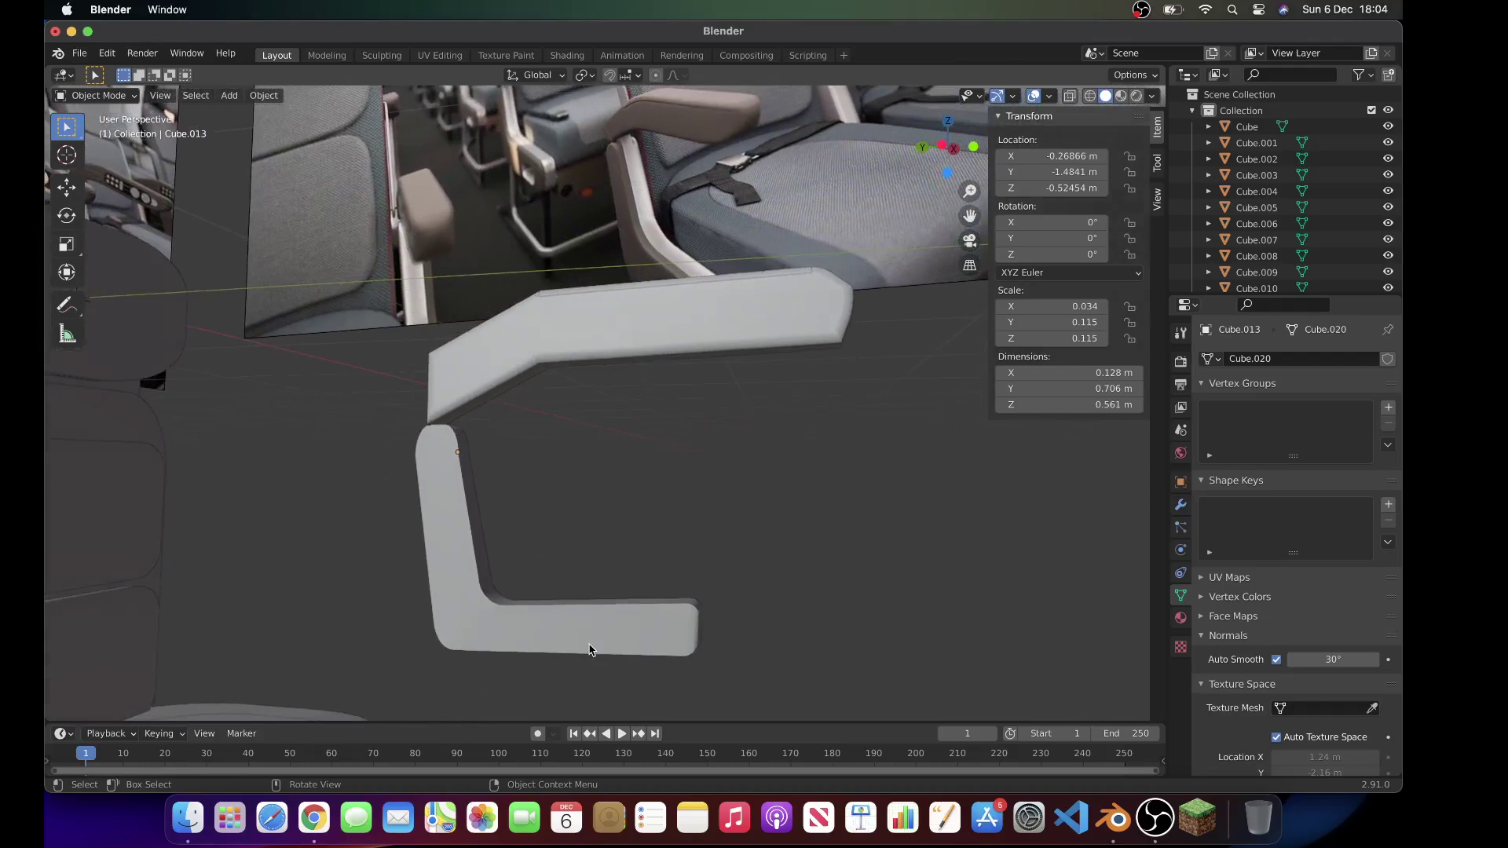
Step: Select the edge loop outlining the L-shaped support's side face, using Circle Select to add the missing edges at the bottom corner
{"action": "scroll", "coordinate": [590, 648], "scroll_direction": "up", "scroll_amount": 3}
{"action": "left_click", "coordinate": [589, 646]}
{"action": "key", "text": "Tab"}
{"action": "left_click", "coordinate": [167, 95]}
{"action": "left_click", "coordinate": [576, 626], "text": "alt"}
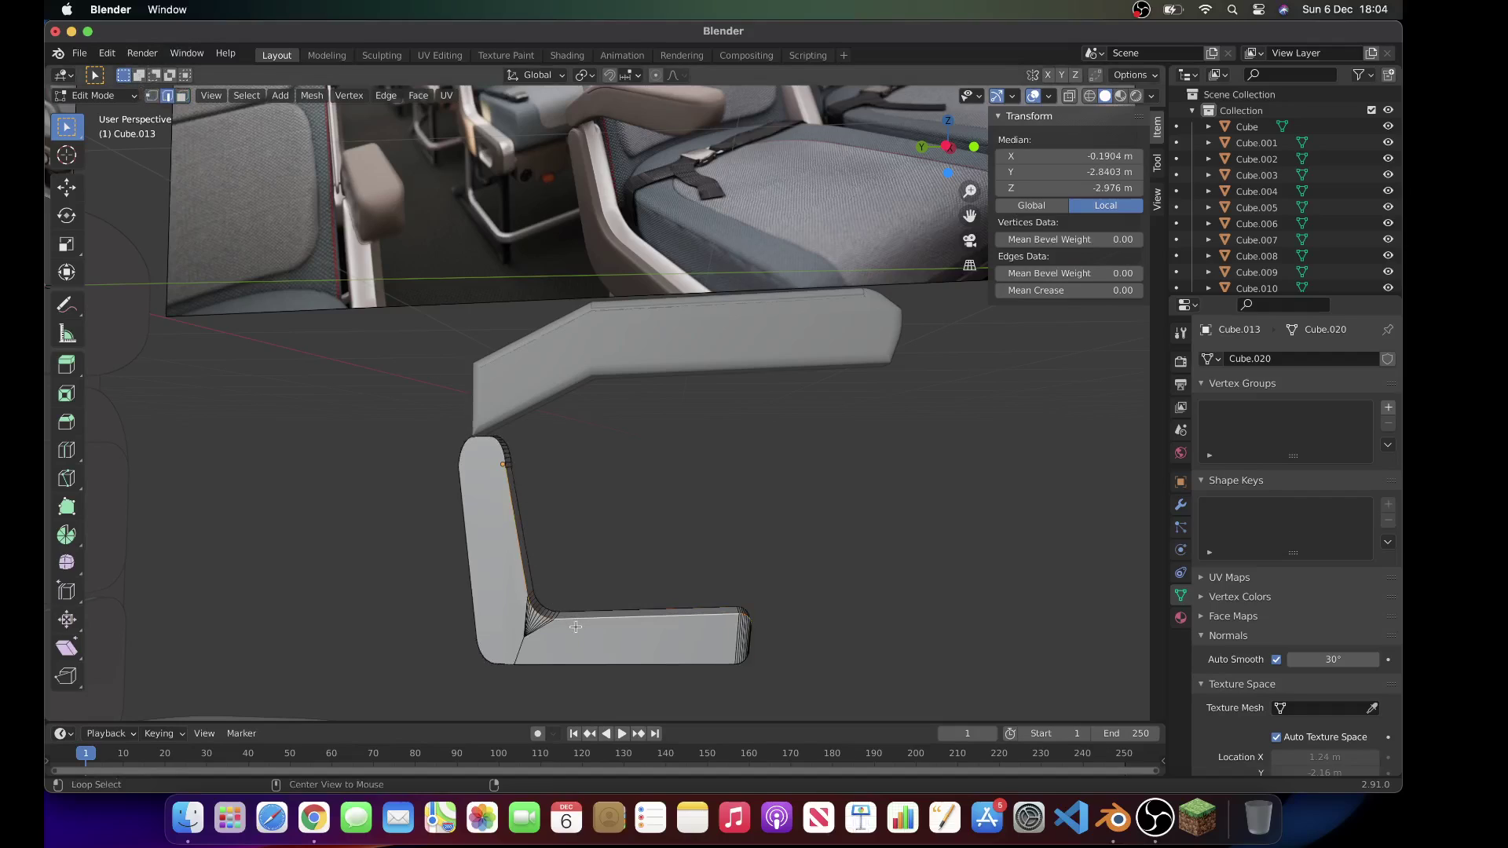
{"action": "left_click", "coordinate": [470, 446], "text": "alt"}
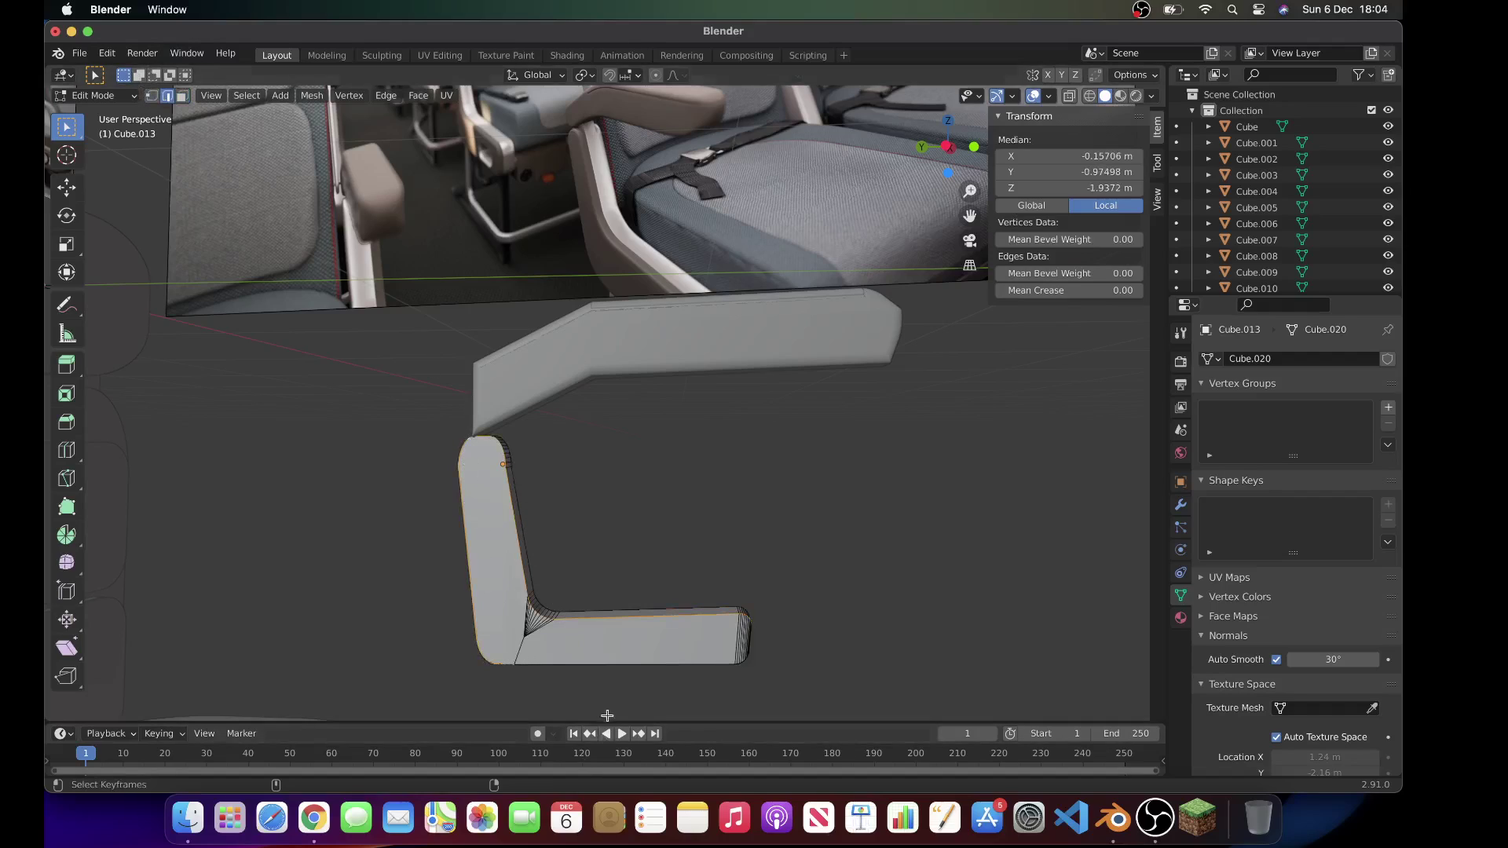
{"action": "key", "text": "c"}
{"action": "left_click", "coordinate": [524, 651], "text": "shift"}
{"action": "key", "text": "Escape"}
Step: Try to bevel the support's side outline with 10 segments and a width of about 0.178 m
{"action": "scroll", "coordinate": [514, 651], "scroll_direction": "down", "scroll_amount": 5}
{"action": "scroll", "coordinate": [513, 651], "scroll_direction": "up", "scroll_amount": 5}
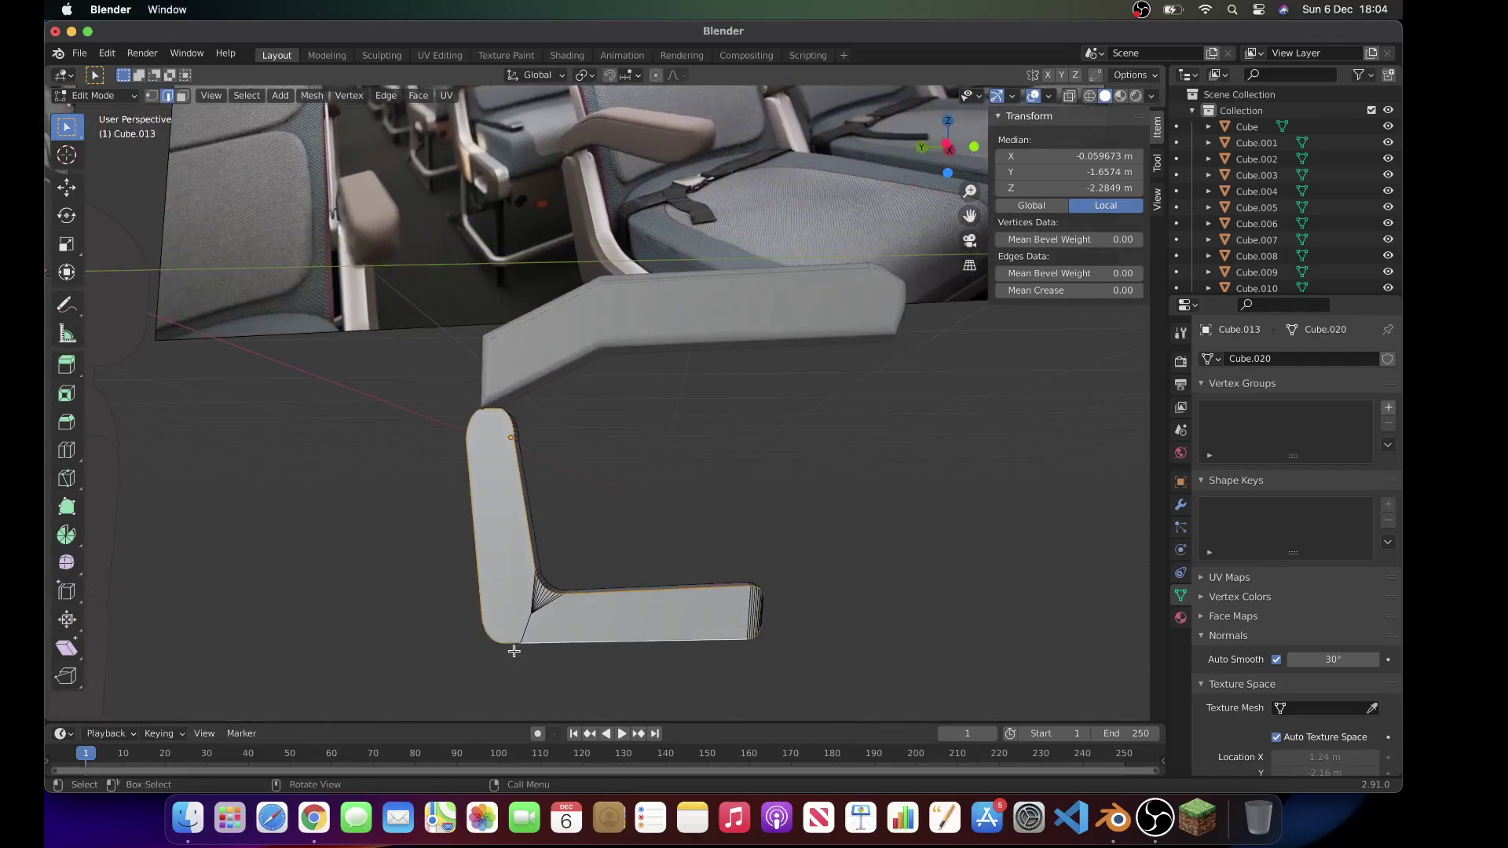
{"action": "scroll", "coordinate": [513, 651], "scroll_direction": "down", "scroll_amount": 10}
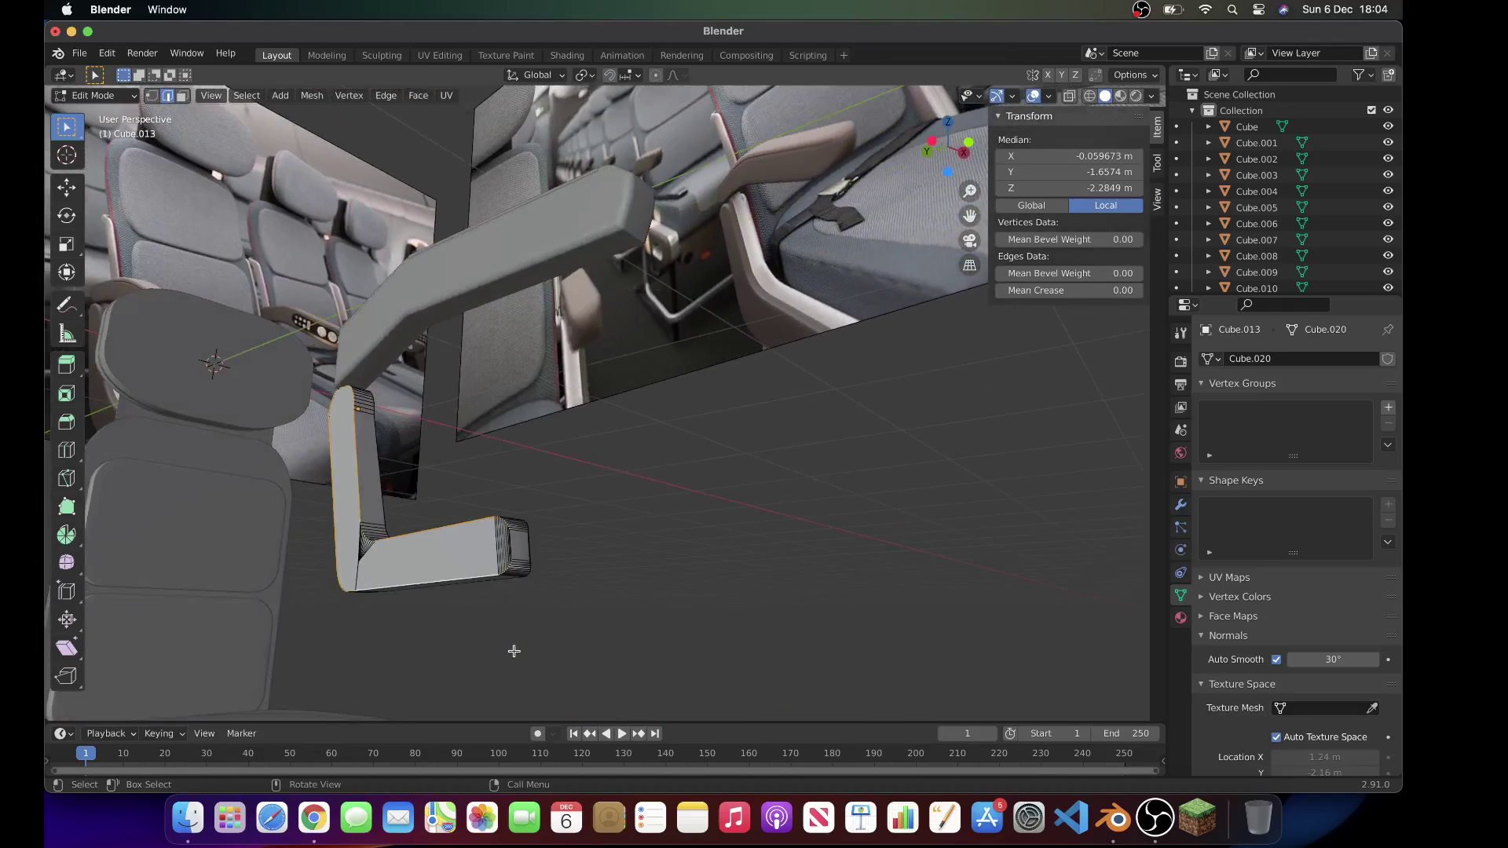
{"action": "scroll", "coordinate": [513, 651], "scroll_direction": "up", "scroll_amount": 2}
{"action": "scroll", "coordinate": [457, 556], "scroll_direction": "up", "scroll_amount": 5}
{"action": "scroll", "coordinate": [457, 556], "scroll_direction": "down", "scroll_amount": 3, "text": "shift"}
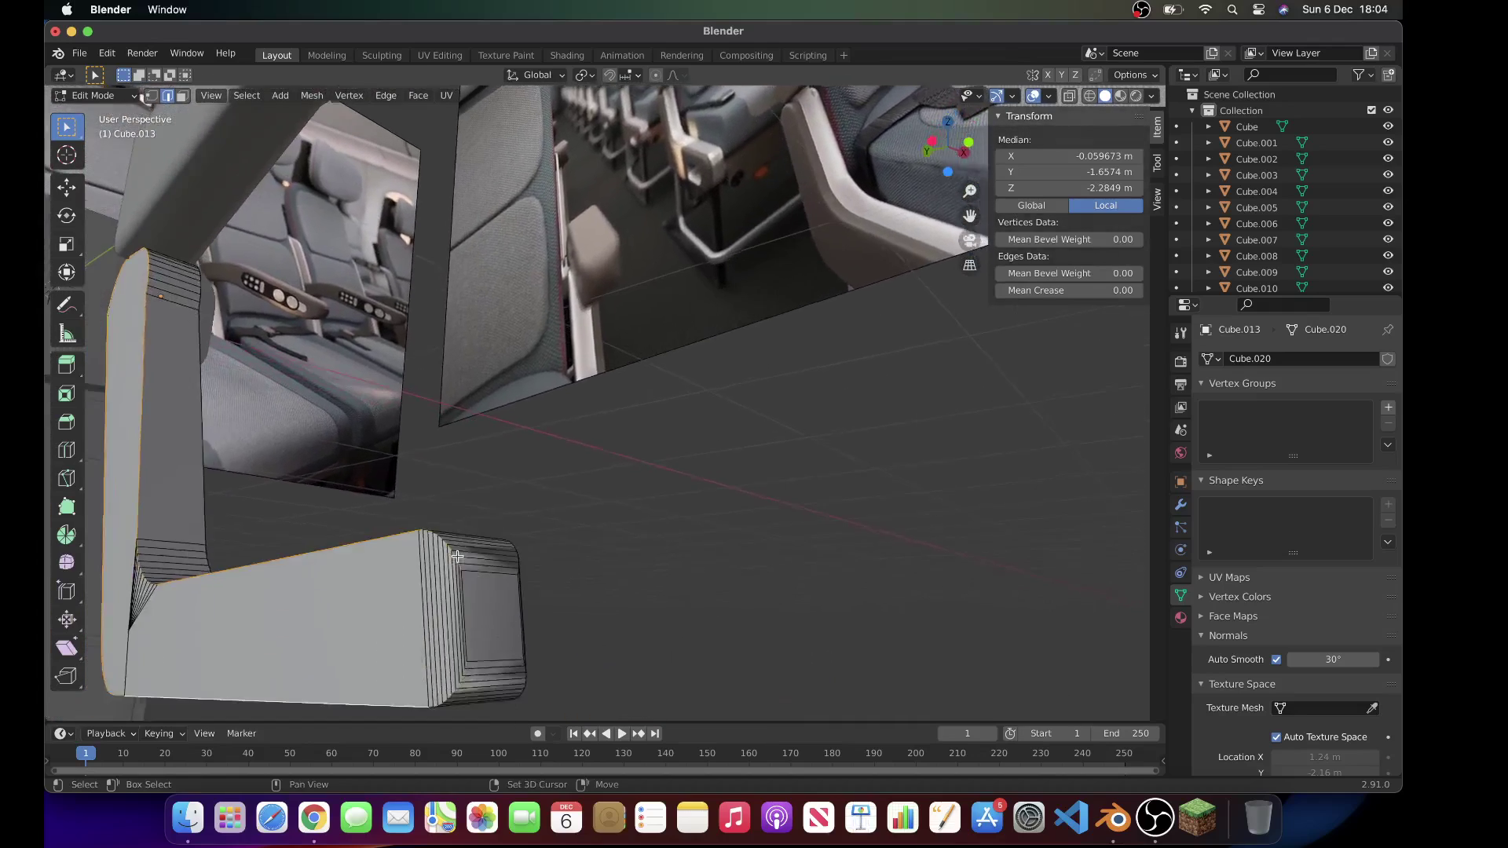
{"action": "scroll", "coordinate": [457, 556], "scroll_direction": "down", "scroll_amount": 3, "text": "shift"}
{"action": "scroll", "coordinate": [458, 556], "scroll_direction": "down", "scroll_amount": 5}
{"action": "key", "text": "ctrl+b"}
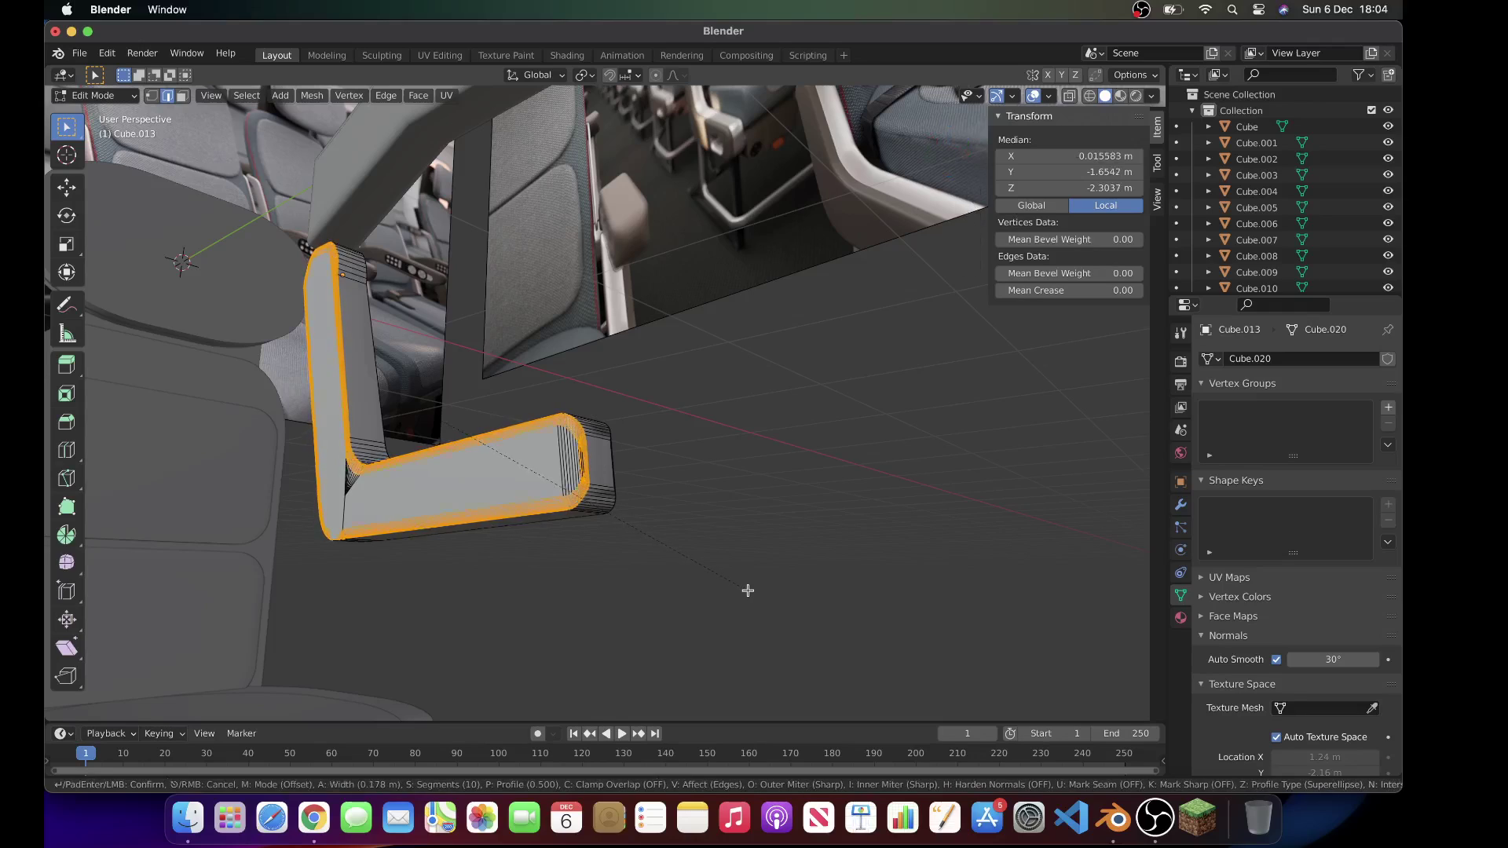
{"action": "left_click", "coordinate": [747, 591]}
{"action": "key", "text": "Tab"}
{"action": "key", "text": "Tab"}
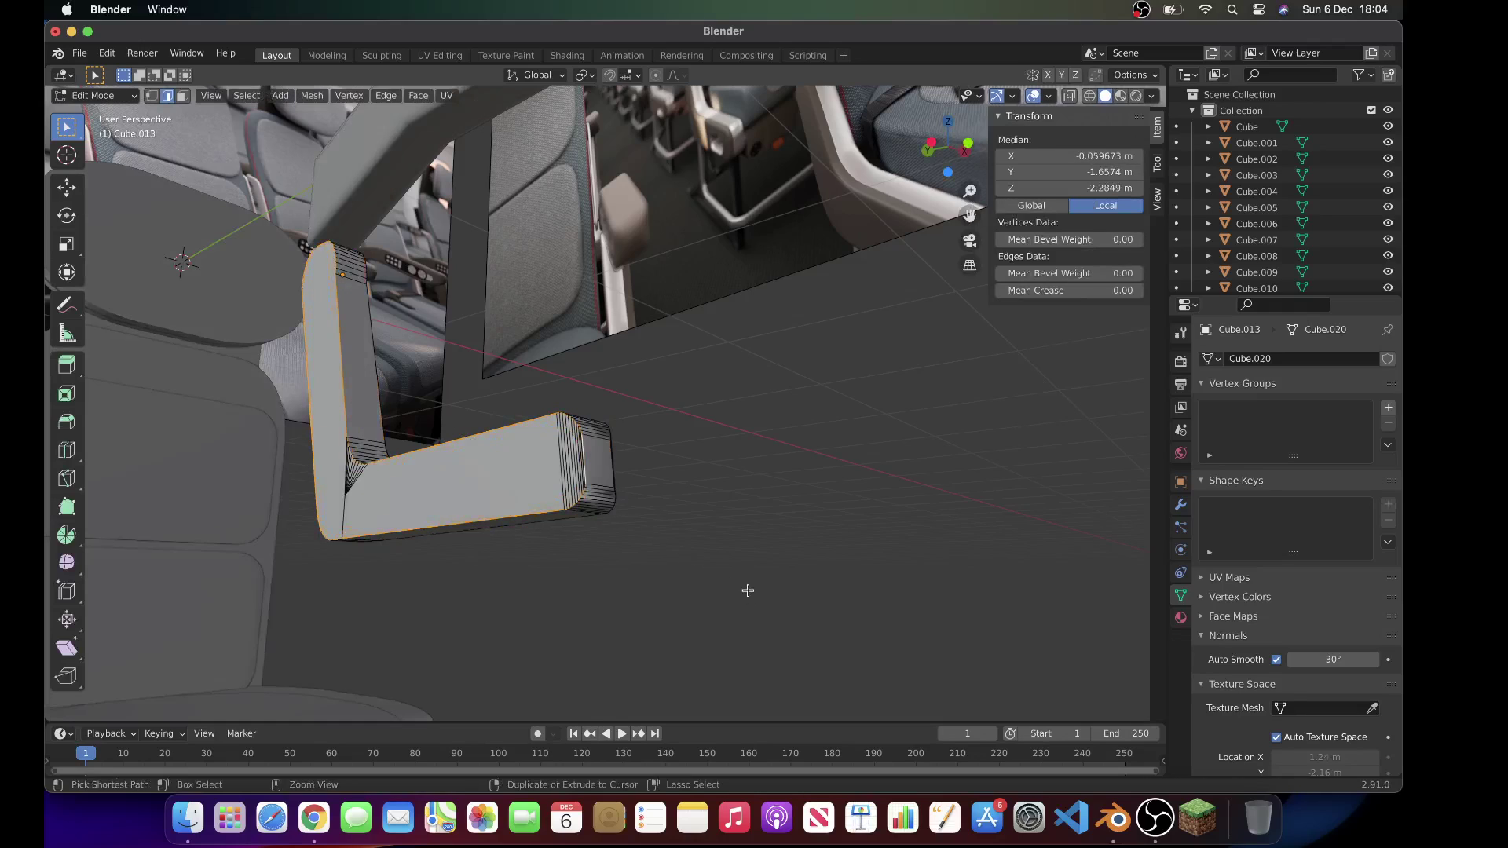
Step: Bevel the edge loop outlining the support's side face and inspect the rounded rim in Object Mode
{"action": "key", "text": "ctrl+b"}
{"action": "left_click", "coordinate": [722, 482]}
{"action": "key", "text": "Tab"}
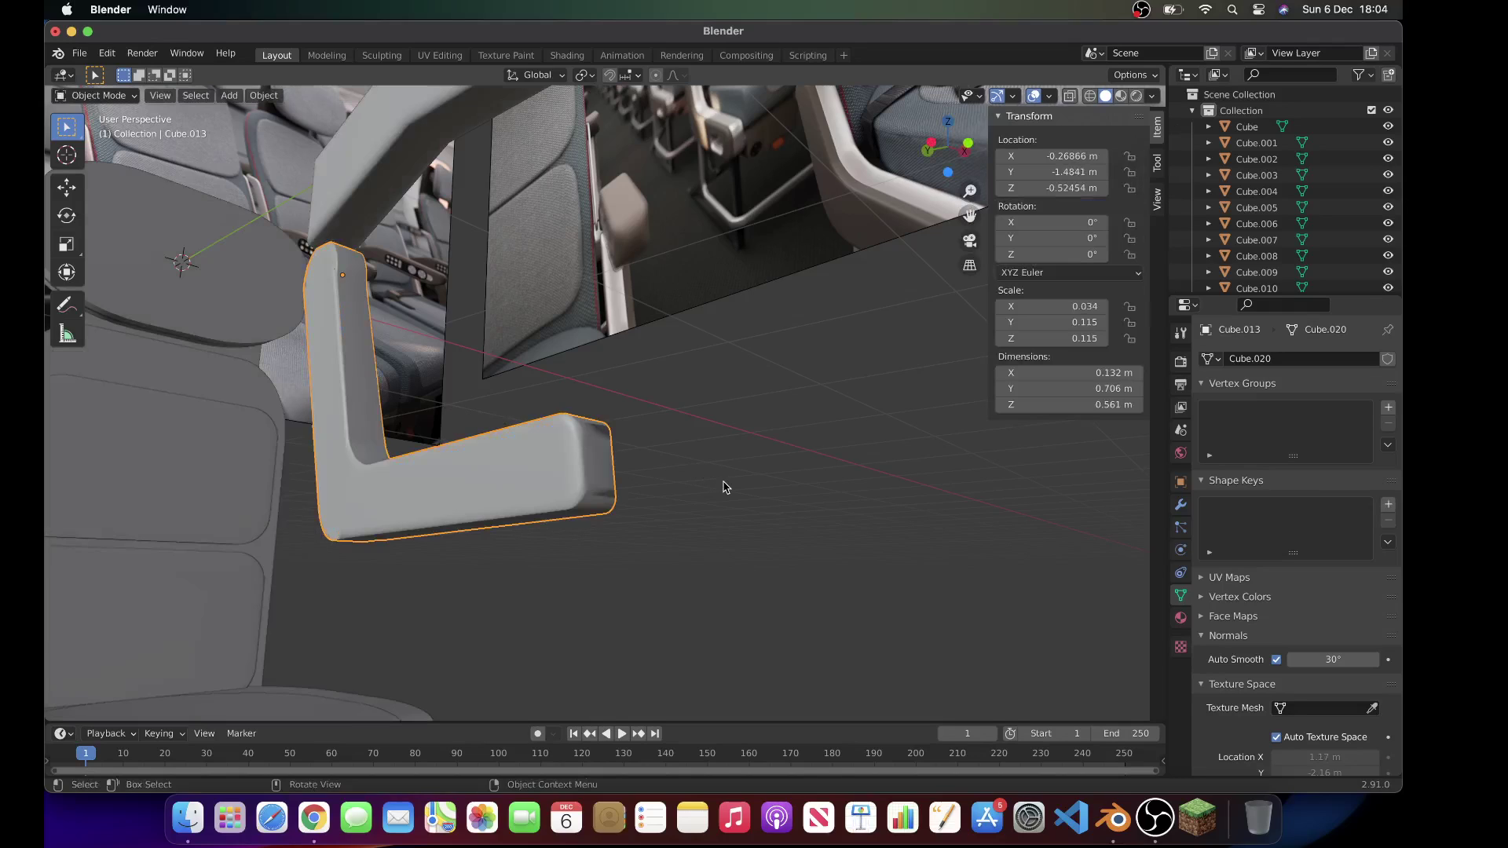
{"action": "left_click", "coordinate": [723, 487]}
{"action": "scroll", "coordinate": [723, 487], "scroll_direction": "left", "scroll_amount": 5}
{"action": "scroll", "coordinate": [723, 486], "scroll_direction": "down", "scroll_amount": 5}
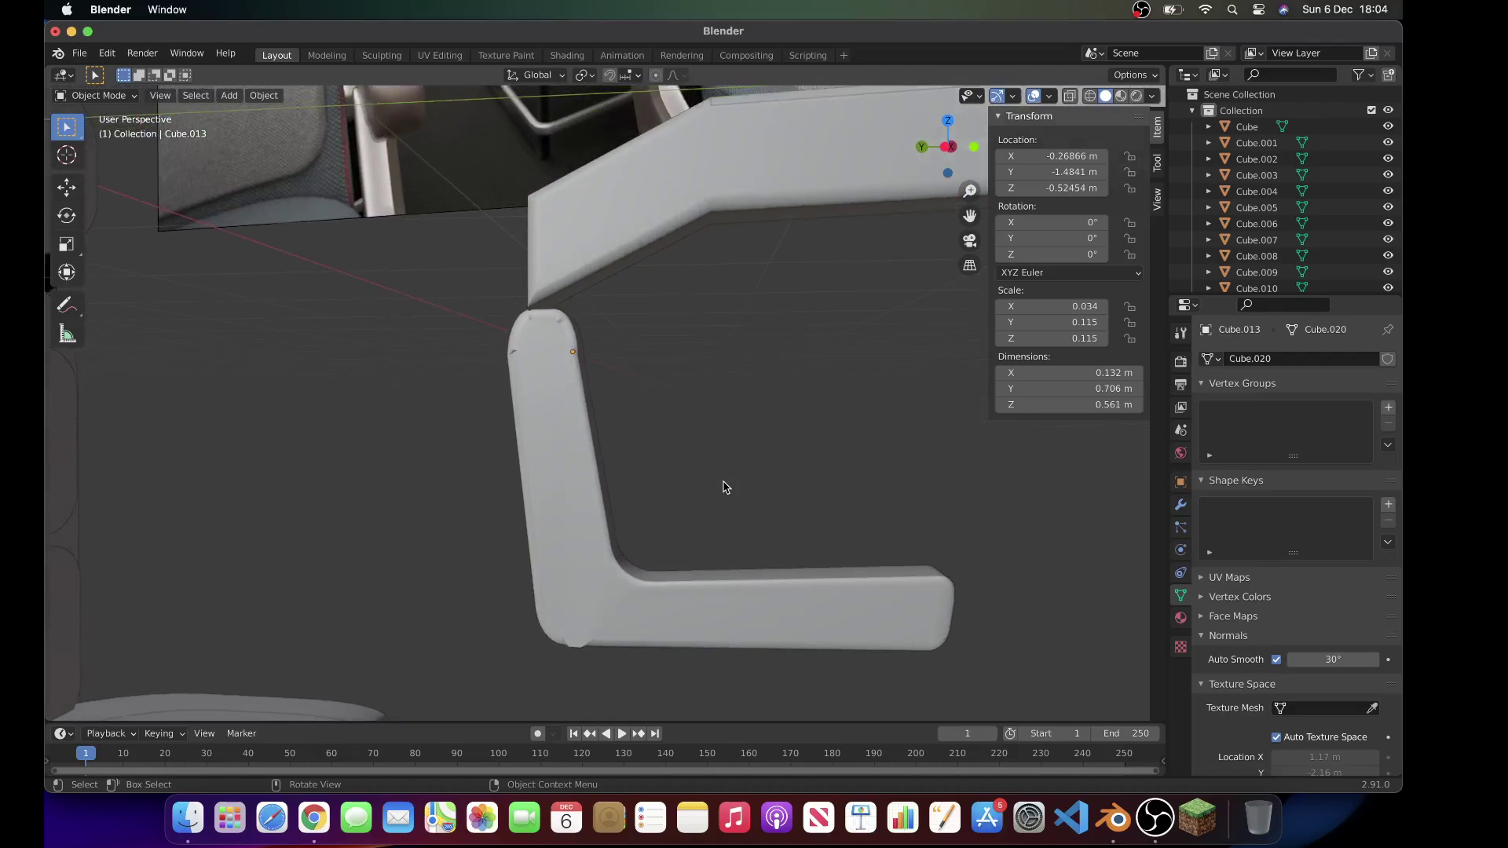
{"action": "middle_click_drag", "start_coordinate": [723, 487], "coordinate": [713, 505]}
Step: Add a single loop cut running lengthwise around the support and slide it toward the beveled side with a factor of -0.549
{"action": "key", "text": "Tab"}
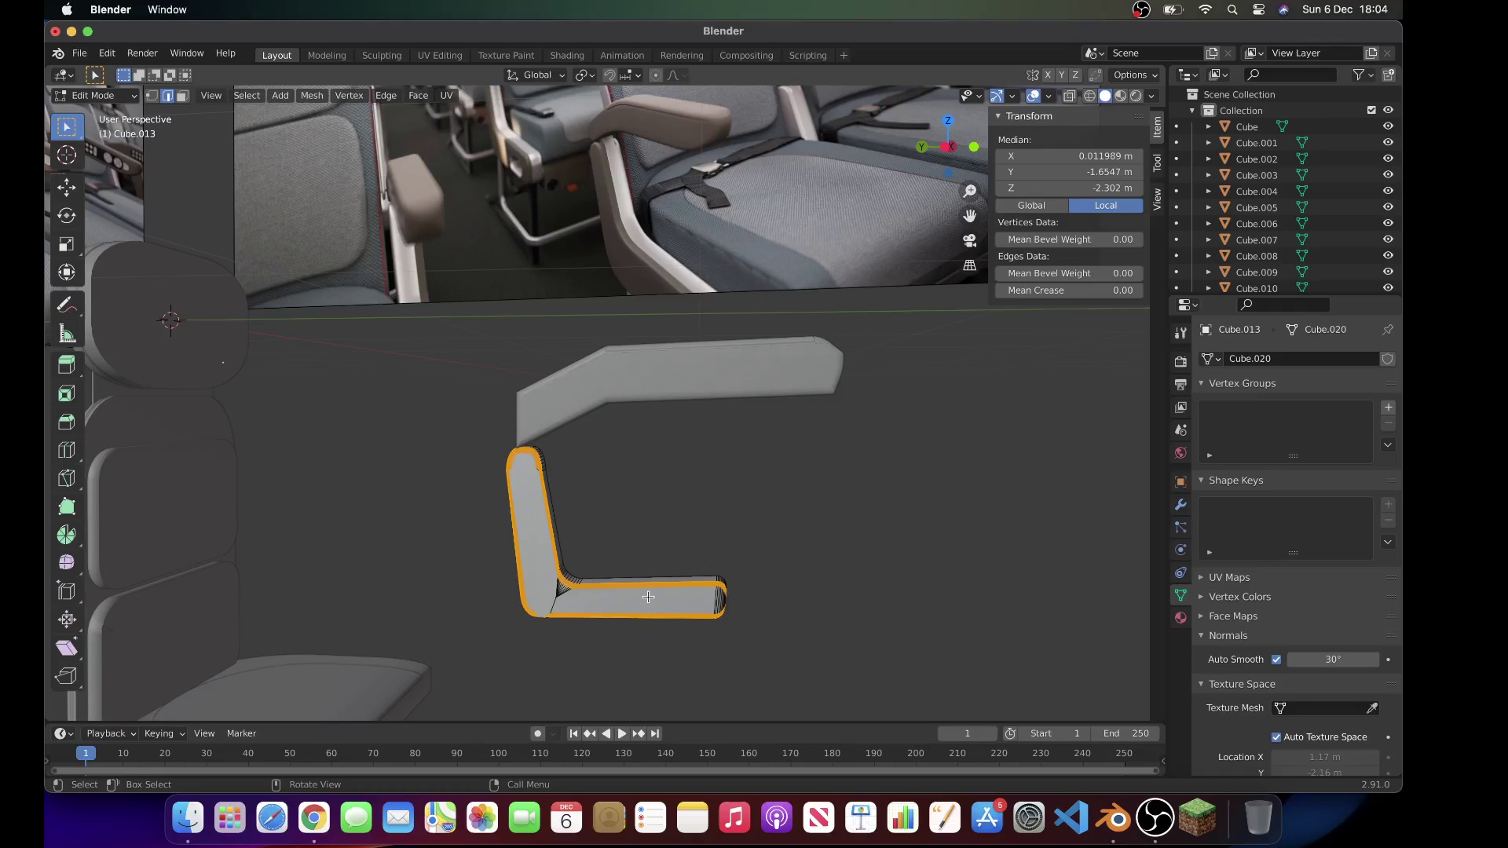
{"action": "left_click", "coordinate": [748, 537]}
{"action": "scroll", "coordinate": [748, 537], "scroll_direction": "right", "scroll_amount": 3}
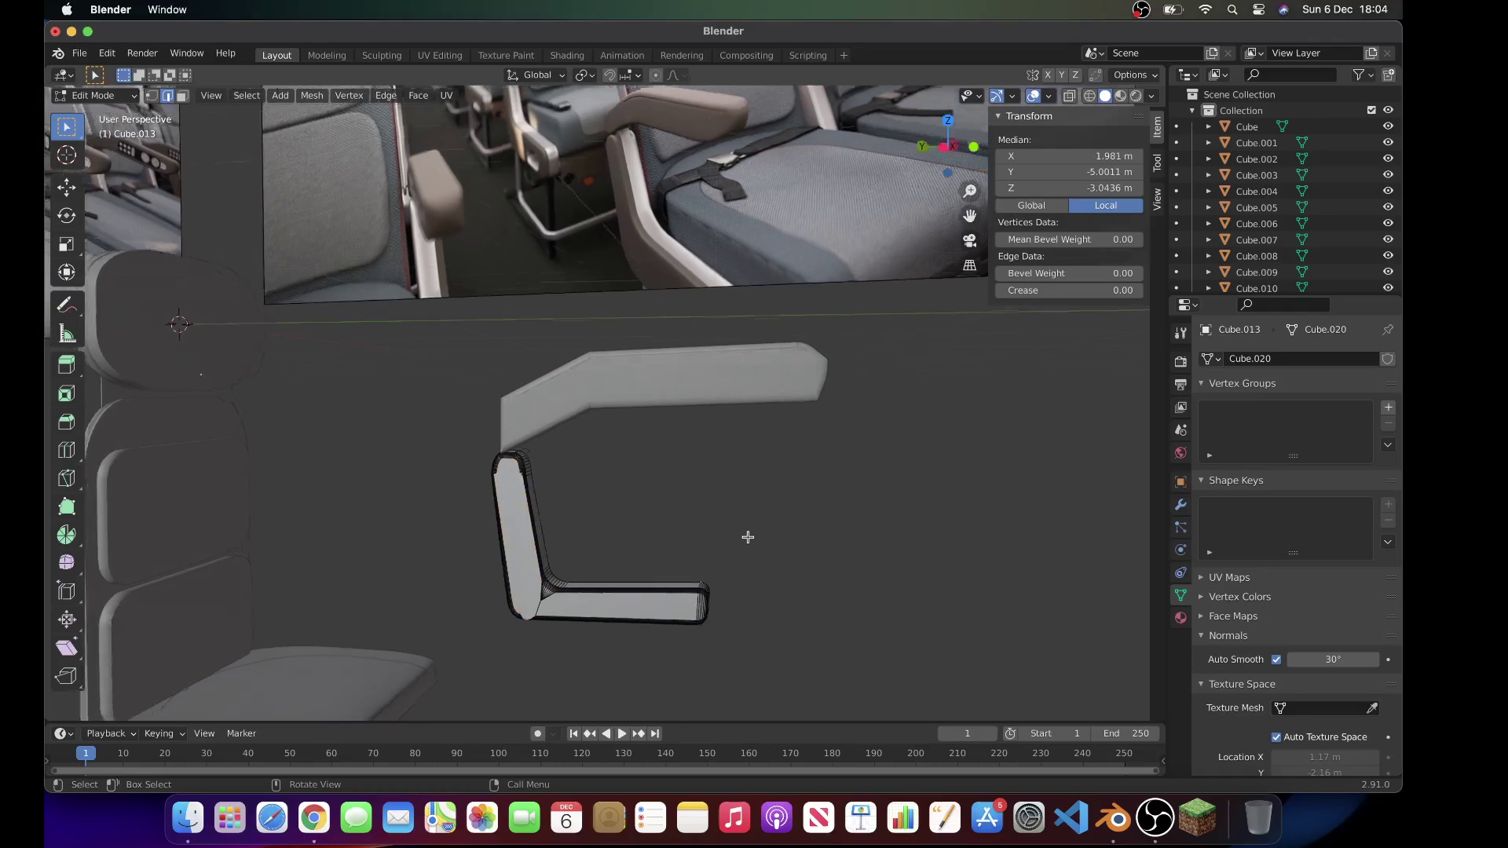
{"action": "scroll", "coordinate": [721, 267], "scroll_direction": "right", "scroll_amount": 5}
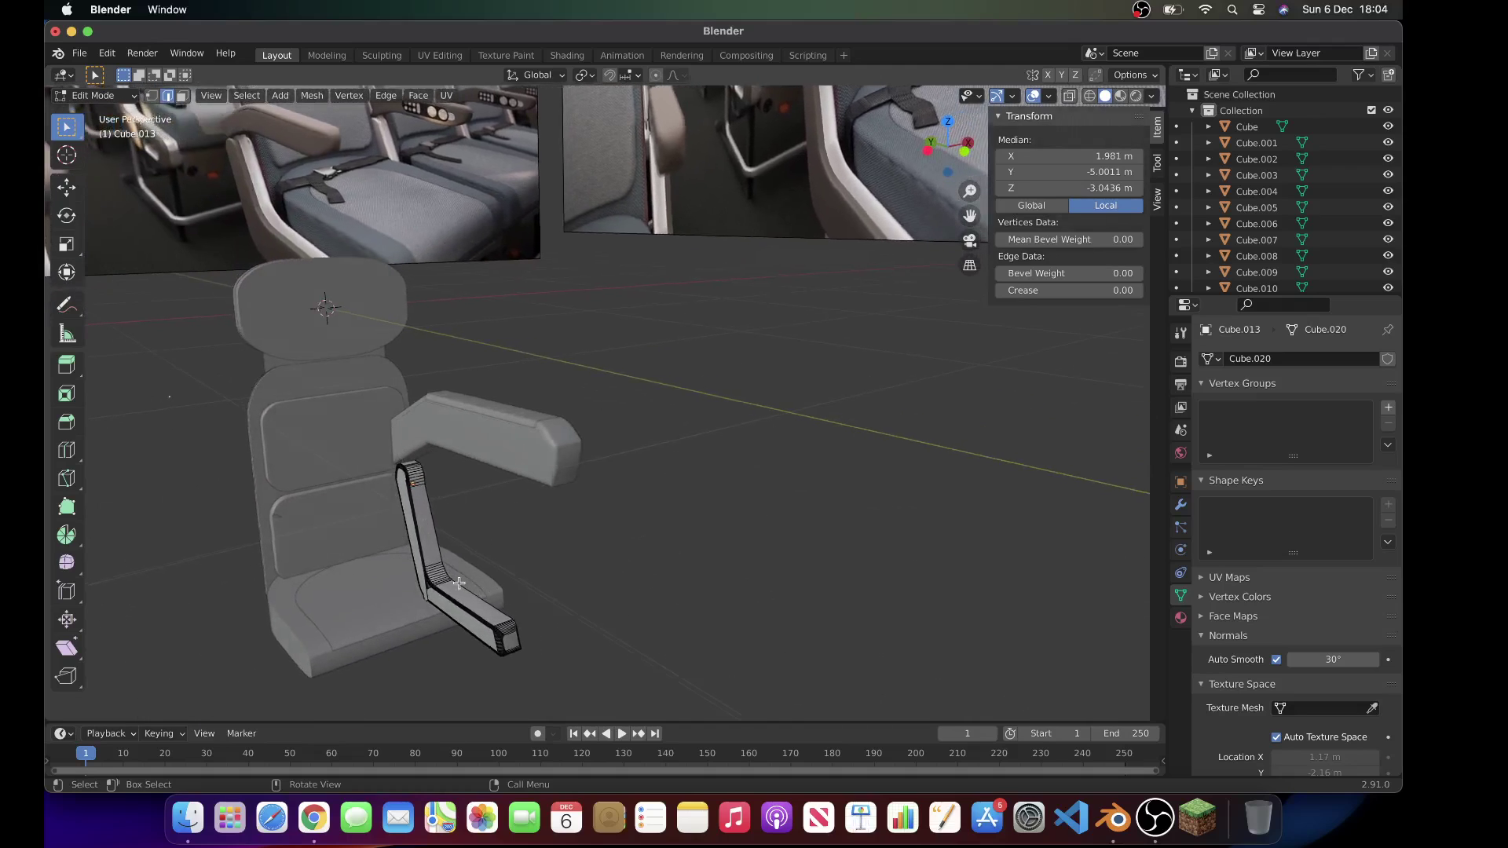
{"action": "scroll", "coordinate": [491, 592], "scroll_direction": "right", "scroll_amount": 5}
{"action": "scroll", "coordinate": [491, 592], "scroll_direction": "up", "scroll_amount": 2}
{"action": "scroll", "coordinate": [491, 592], "scroll_direction": "left", "scroll_amount": 2, "text": "shift"}
{"action": "scroll", "coordinate": [492, 592], "scroll_direction": "left", "scroll_amount": 2}
{"action": "key", "text": "ctrl+r"}
{"action": "left_click", "coordinate": [444, 558]}
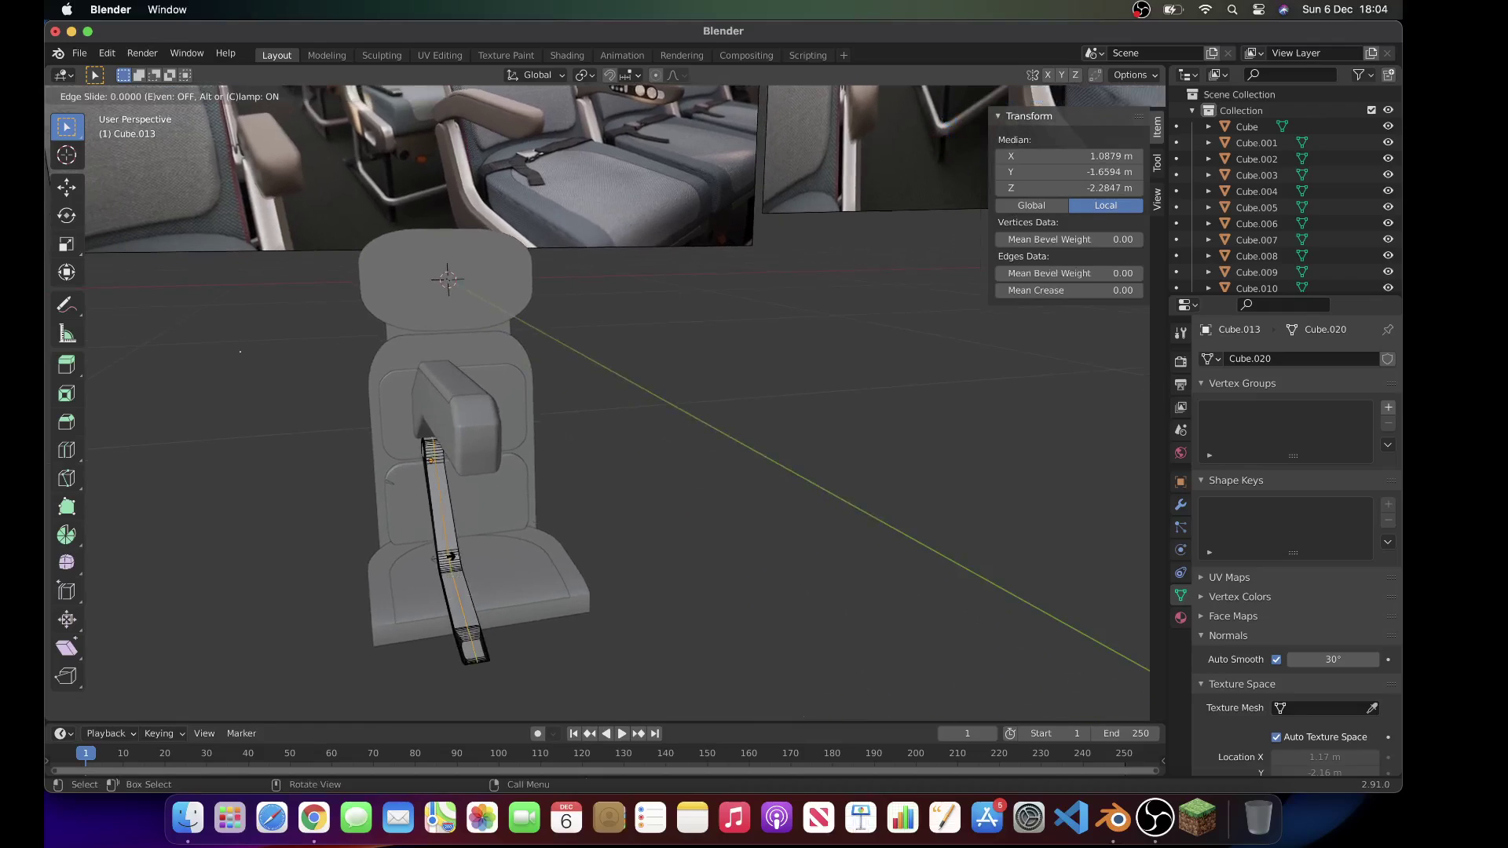
{"action": "left_click", "coordinate": [438, 559]}
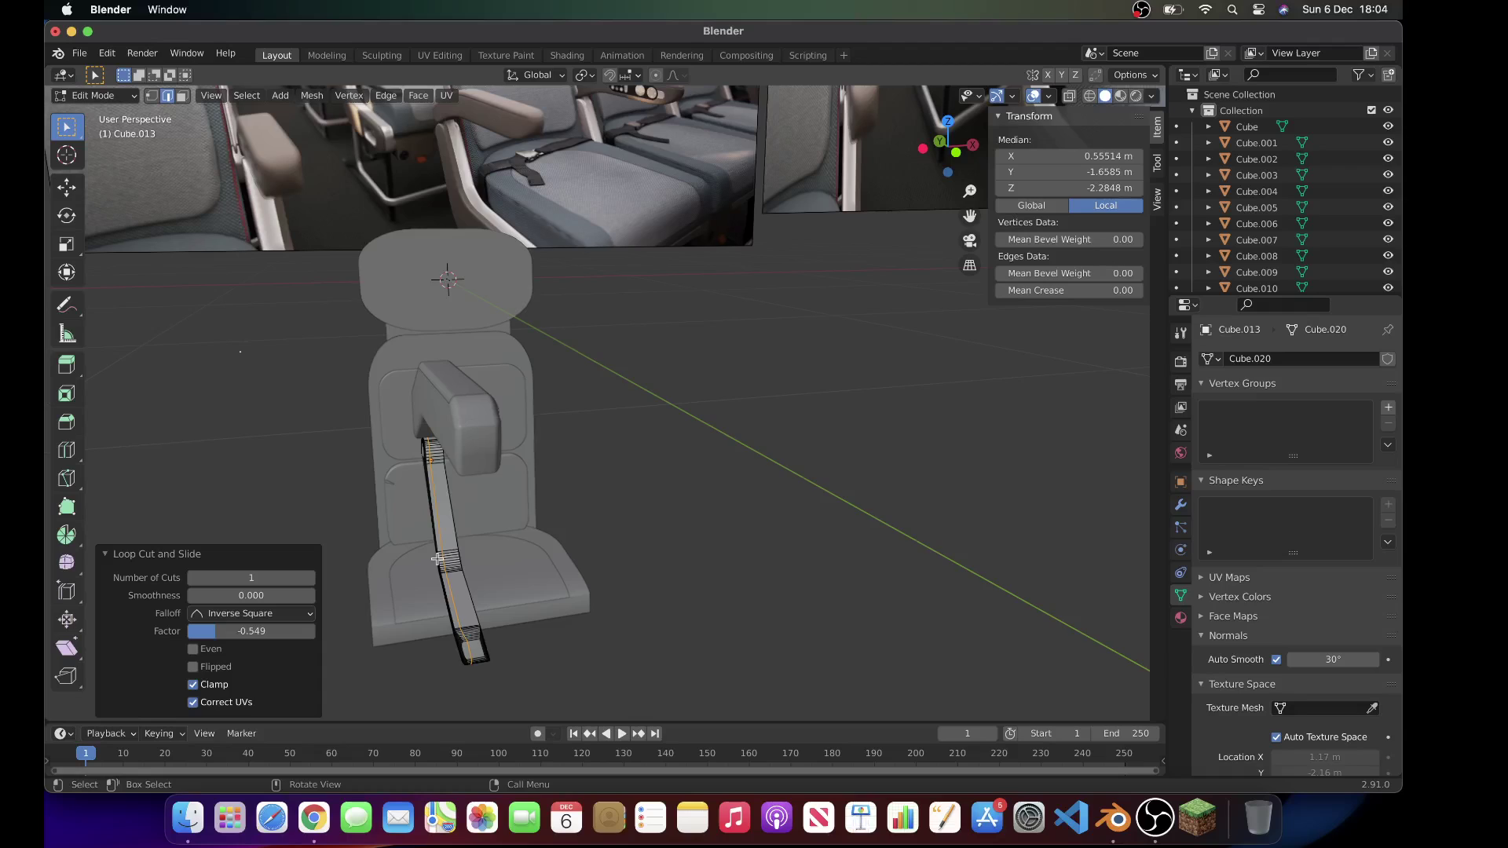
Step: Switch the support's mesh to face selection and turn on X-ray display
{"action": "scroll", "coordinate": [437, 558], "scroll_direction": "left", "scroll_amount": 2}
{"action": "left_click", "coordinate": [183, 97]}
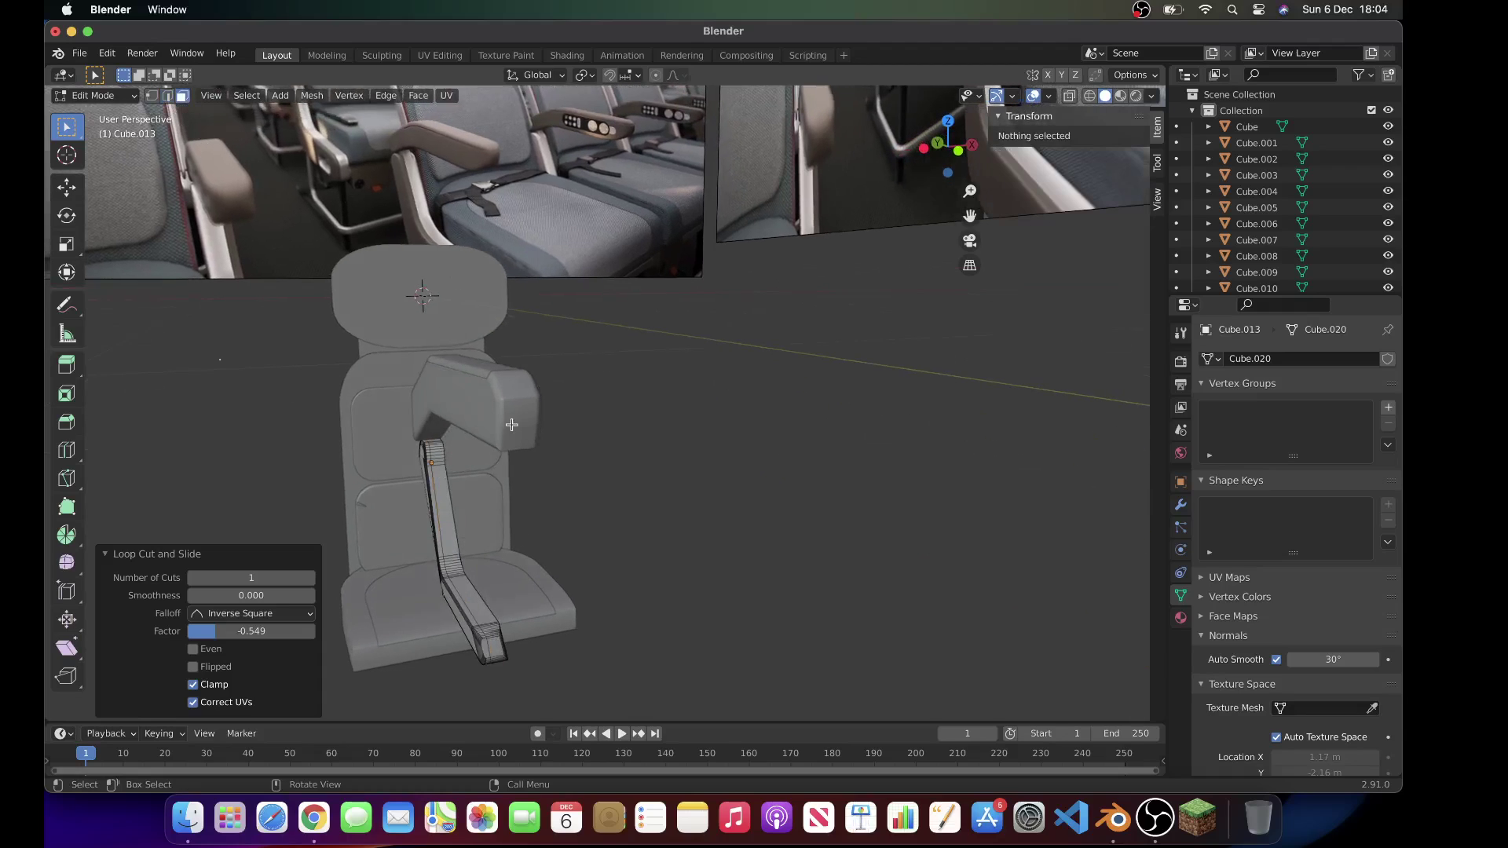
{"action": "scroll", "coordinate": [511, 421], "scroll_direction": "up", "scroll_amount": 5}
{"action": "key", "text": "c"}
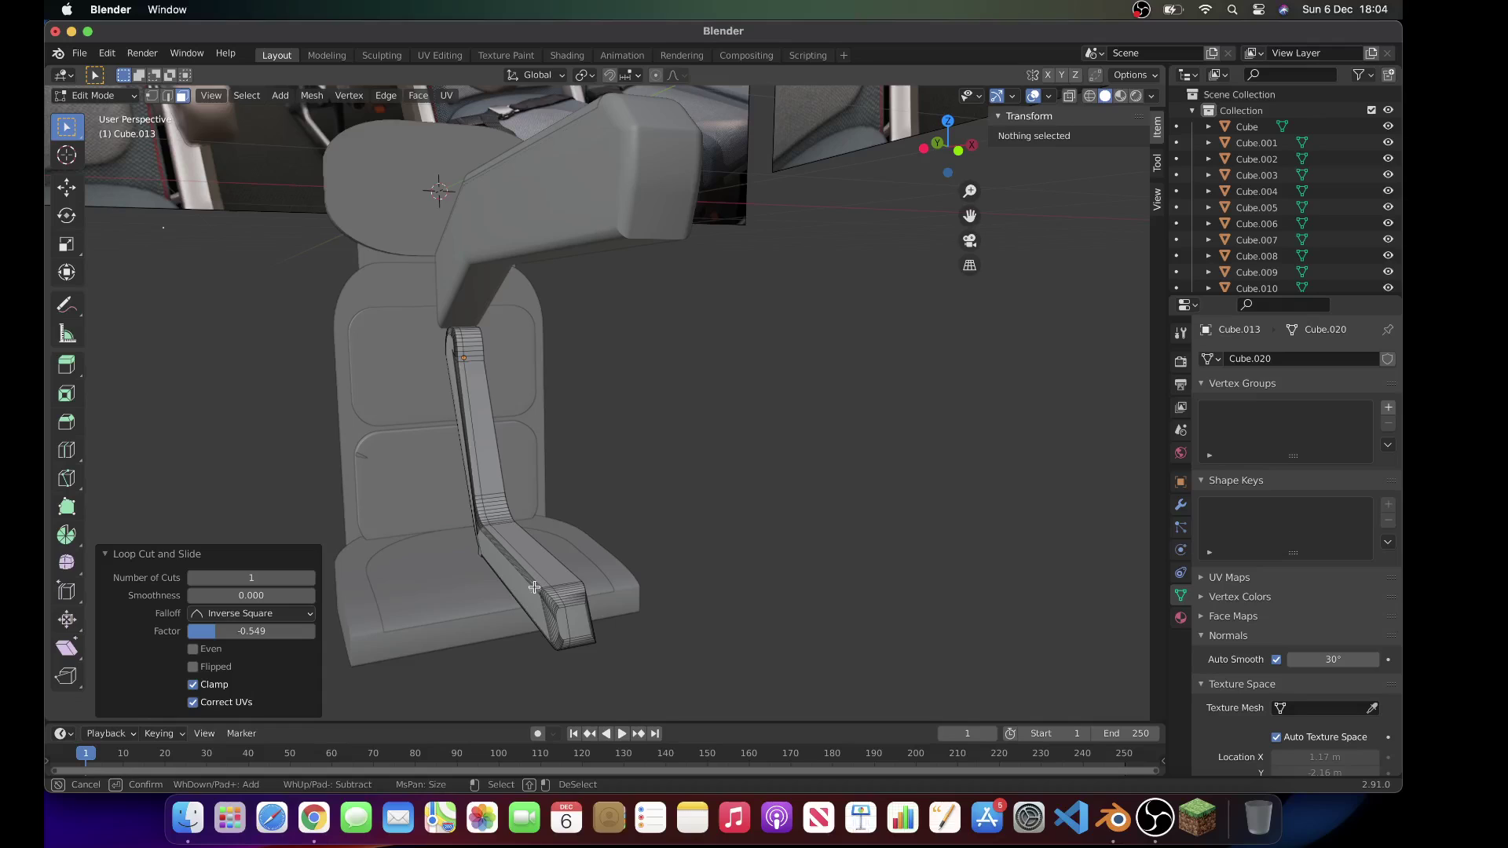
{"action": "key", "text": "Escape"}
{"action": "left_click", "coordinate": [1068, 97]}
{"action": "scroll", "coordinate": [835, 339], "scroll_direction": "left", "scroll_amount": 3, "text": "shift"}
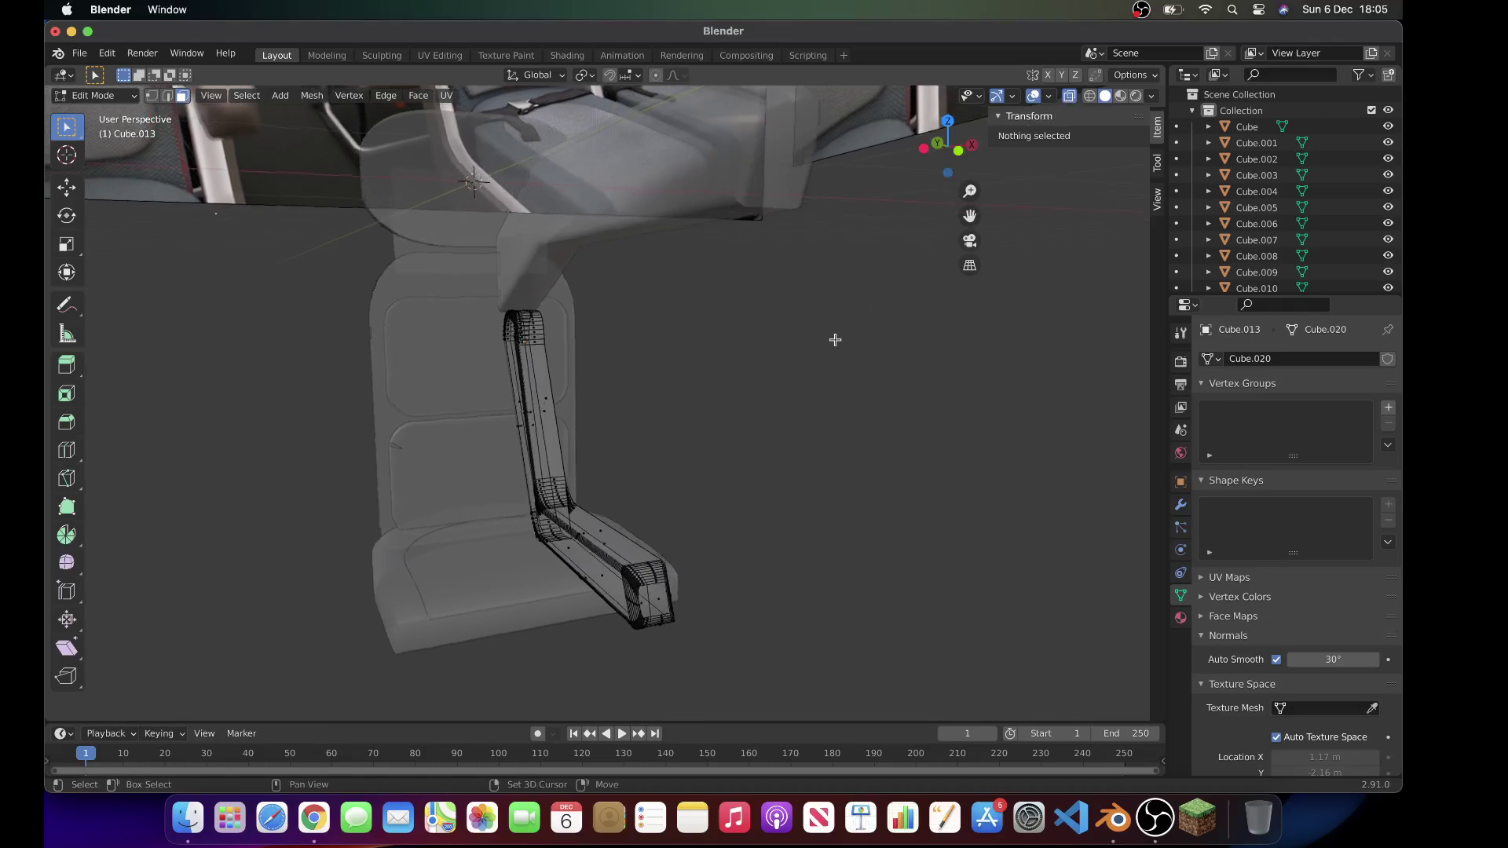
Step: Adjust the support object's rotation in front view to straighten its sideways lean, and return to editing its mesh
{"action": "left_click", "coordinate": [958, 151]}
{"action": "scroll", "coordinate": [711, 368], "scroll_direction": "down", "scroll_amount": 2, "text": "shift"}
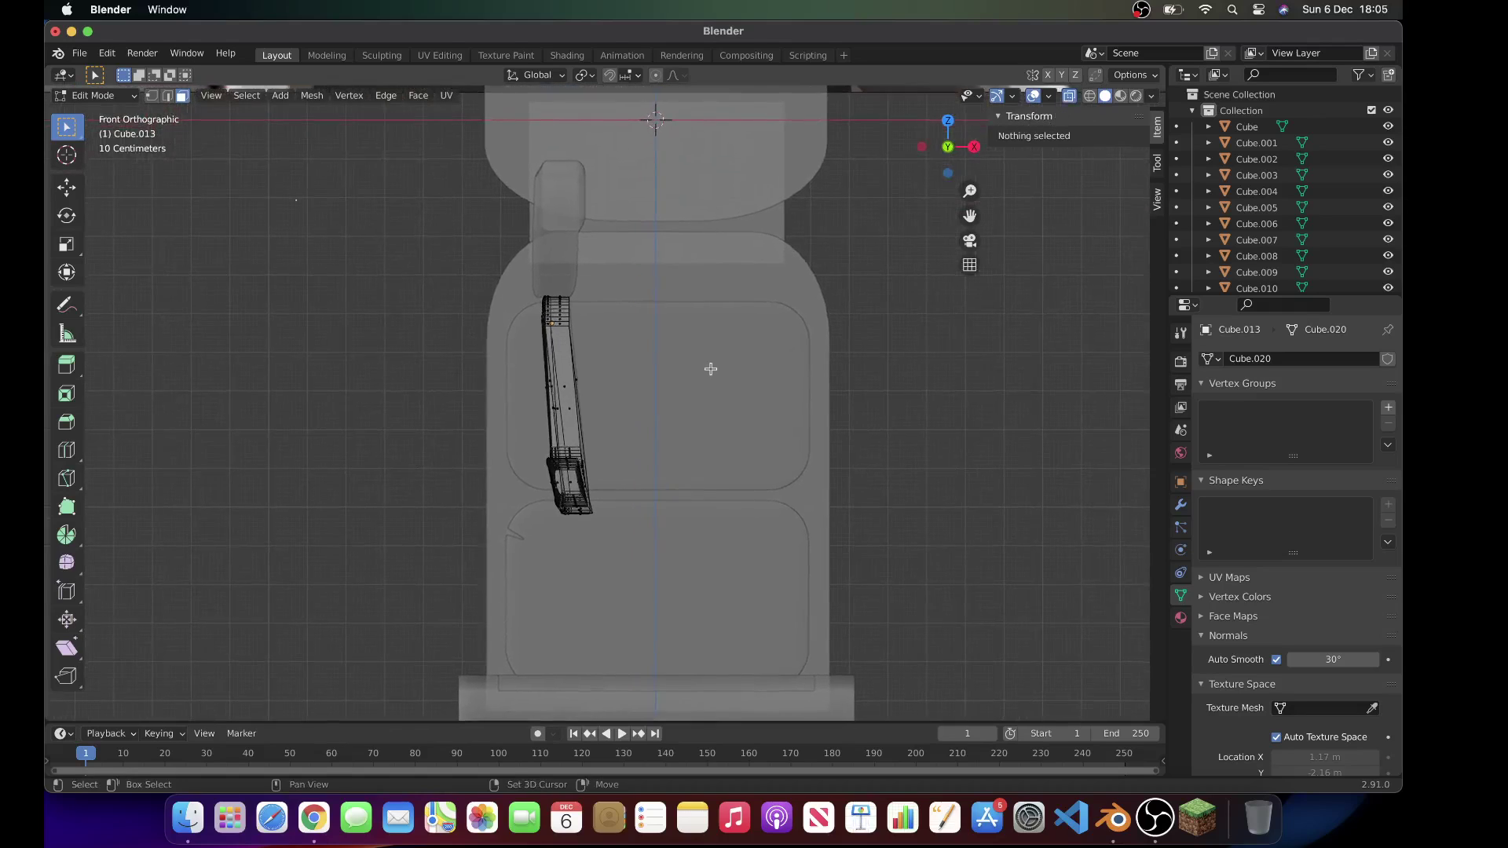
{"action": "key", "text": "Tab"}
{"action": "scroll", "coordinate": [632, 397], "scroll_direction": "left", "scroll_amount": 8}
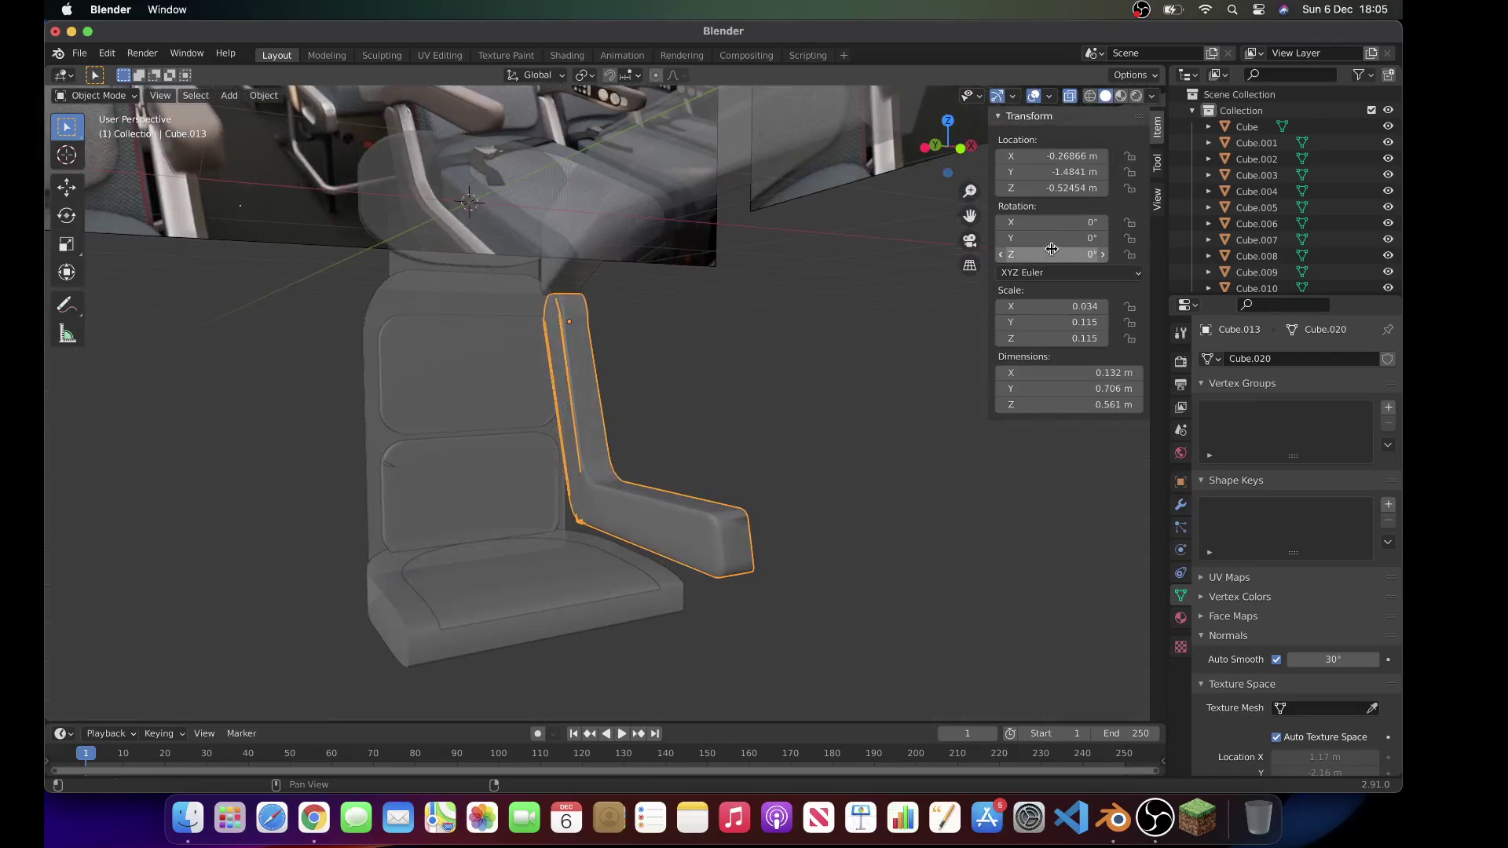
{"action": "left_click", "coordinate": [958, 148]}
{"action": "left_click_drag", "start_coordinate": [1052, 237], "coordinate": [1104, 255]}
{"action": "key", "text": "Tab"}
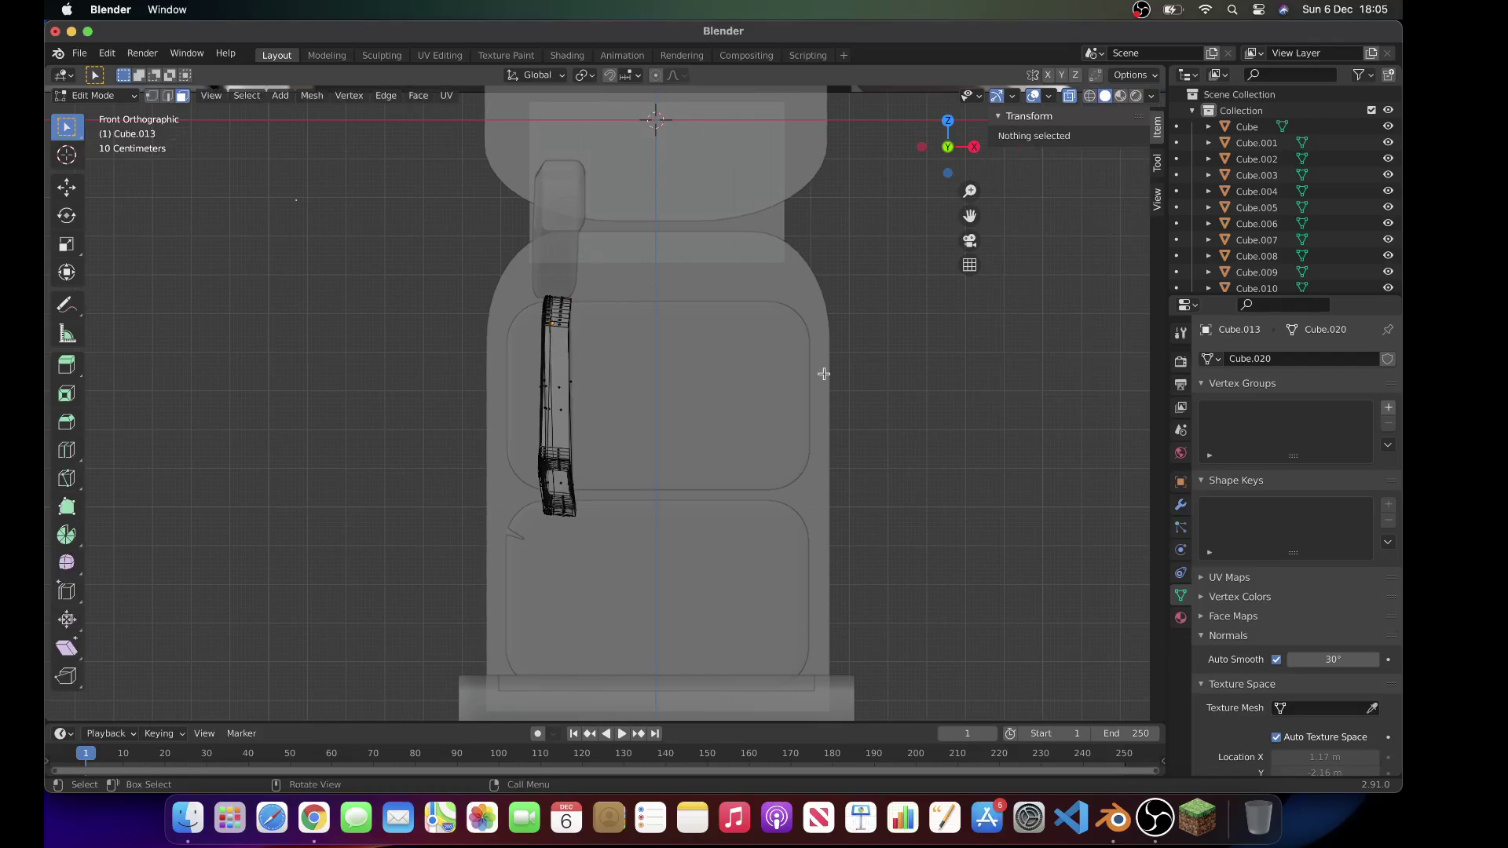
{"action": "scroll", "coordinate": [798, 390], "scroll_direction": "up", "scroll_amount": 3}
{"action": "scroll", "coordinate": [798, 389], "scroll_direction": "left", "scroll_amount": 8}
{"action": "scroll", "coordinate": [798, 390], "scroll_direction": "right", "scroll_amount": 6}
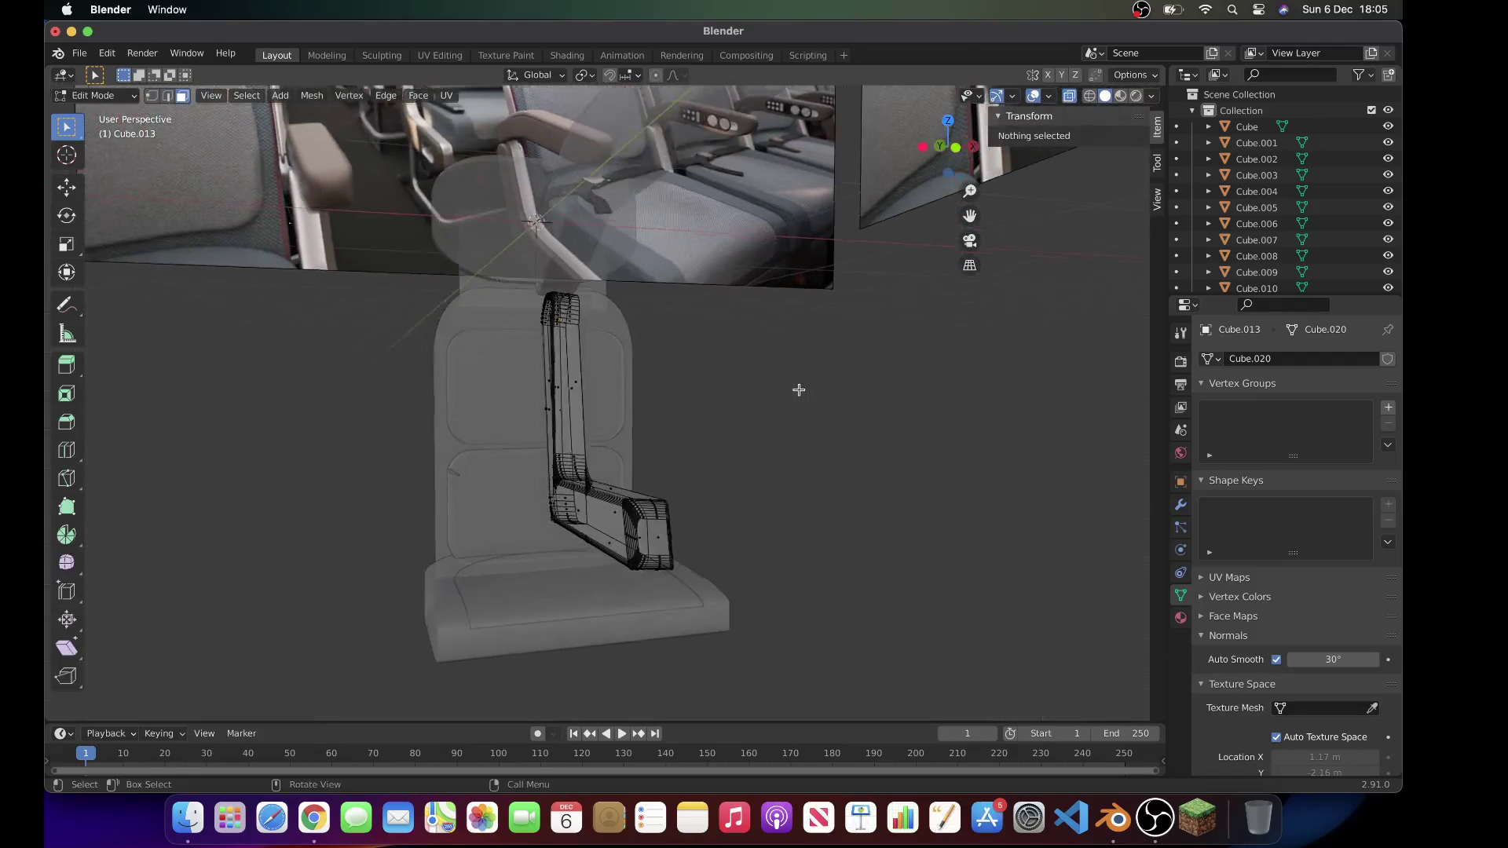
Step: Turn off X-ray display, circle-select the faces on the support's side, and return to Object Mode
{"action": "scroll", "coordinate": [798, 389], "scroll_direction": "right", "scroll_amount": 1}
{"action": "scroll", "coordinate": [503, 353], "scroll_direction": "right", "scroll_amount": 2}
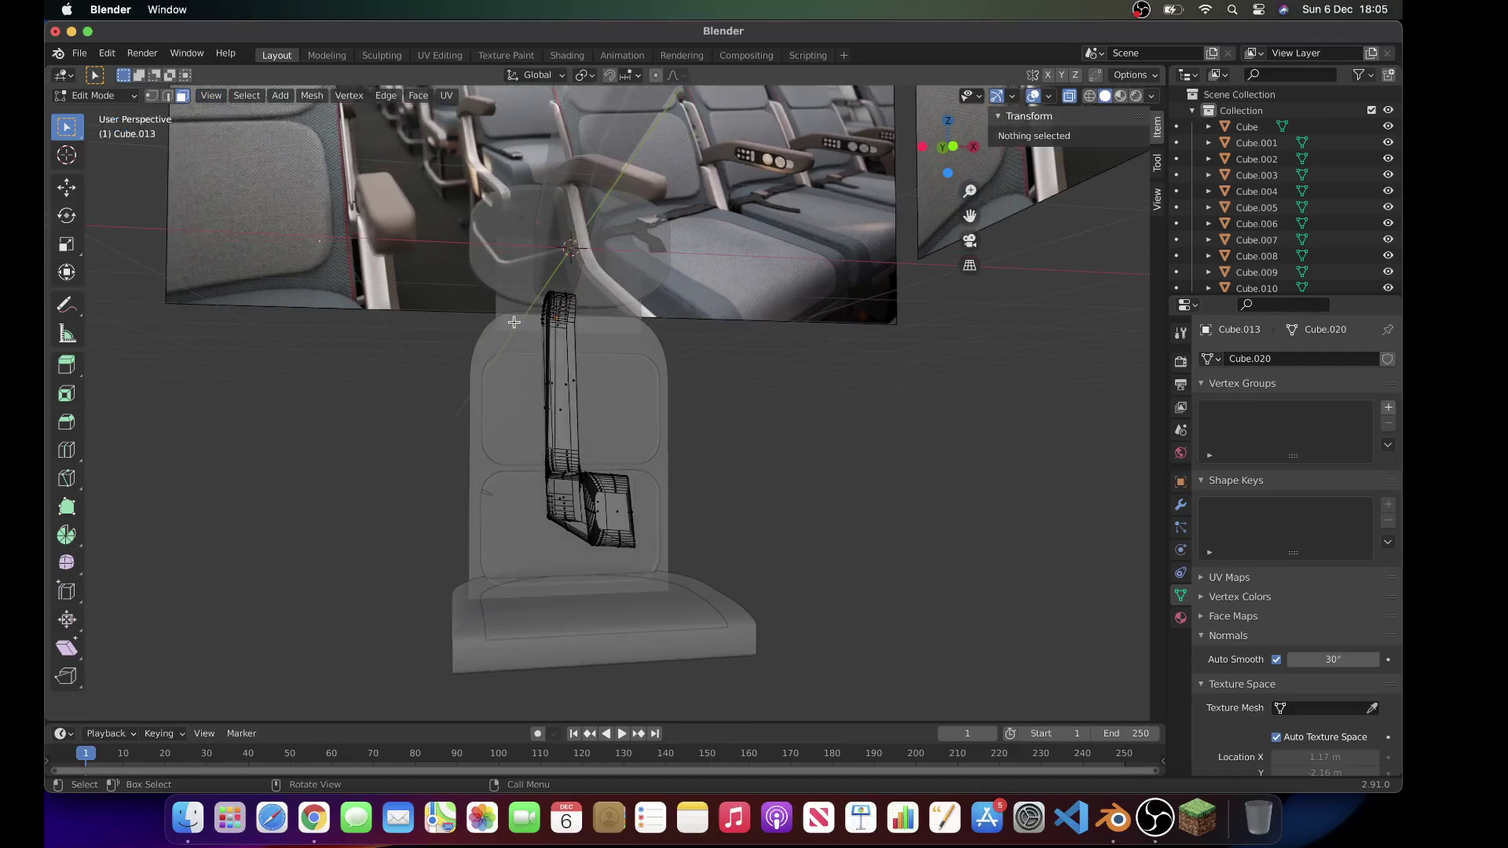
{"action": "key", "text": "alt+z"}
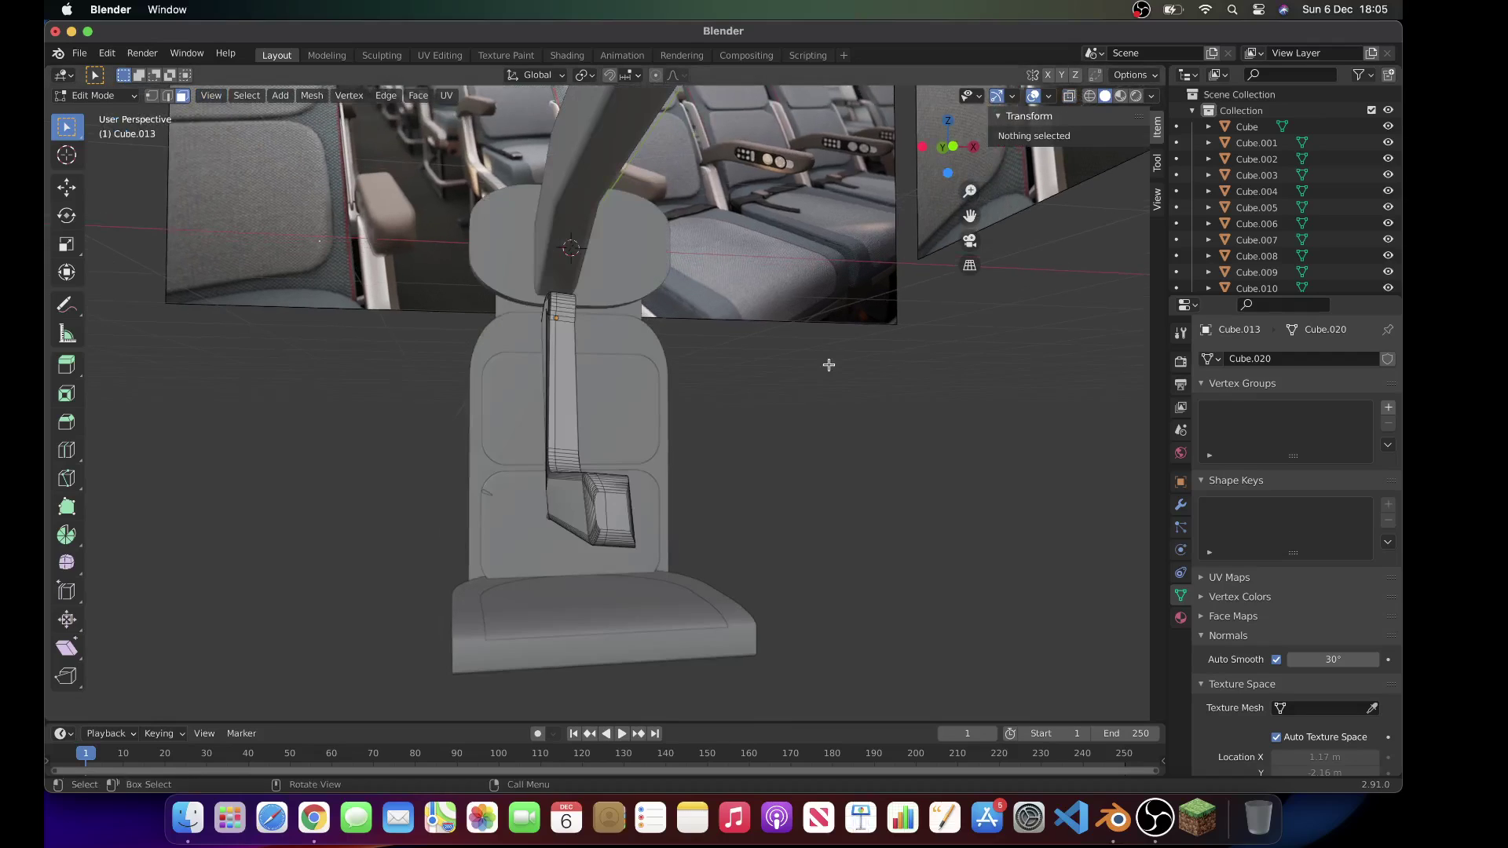
{"action": "scroll", "coordinate": [831, 362], "scroll_direction": "left", "scroll_amount": 5}
{"action": "key", "text": "c"}
{"action": "left_click", "coordinate": [719, 543]}
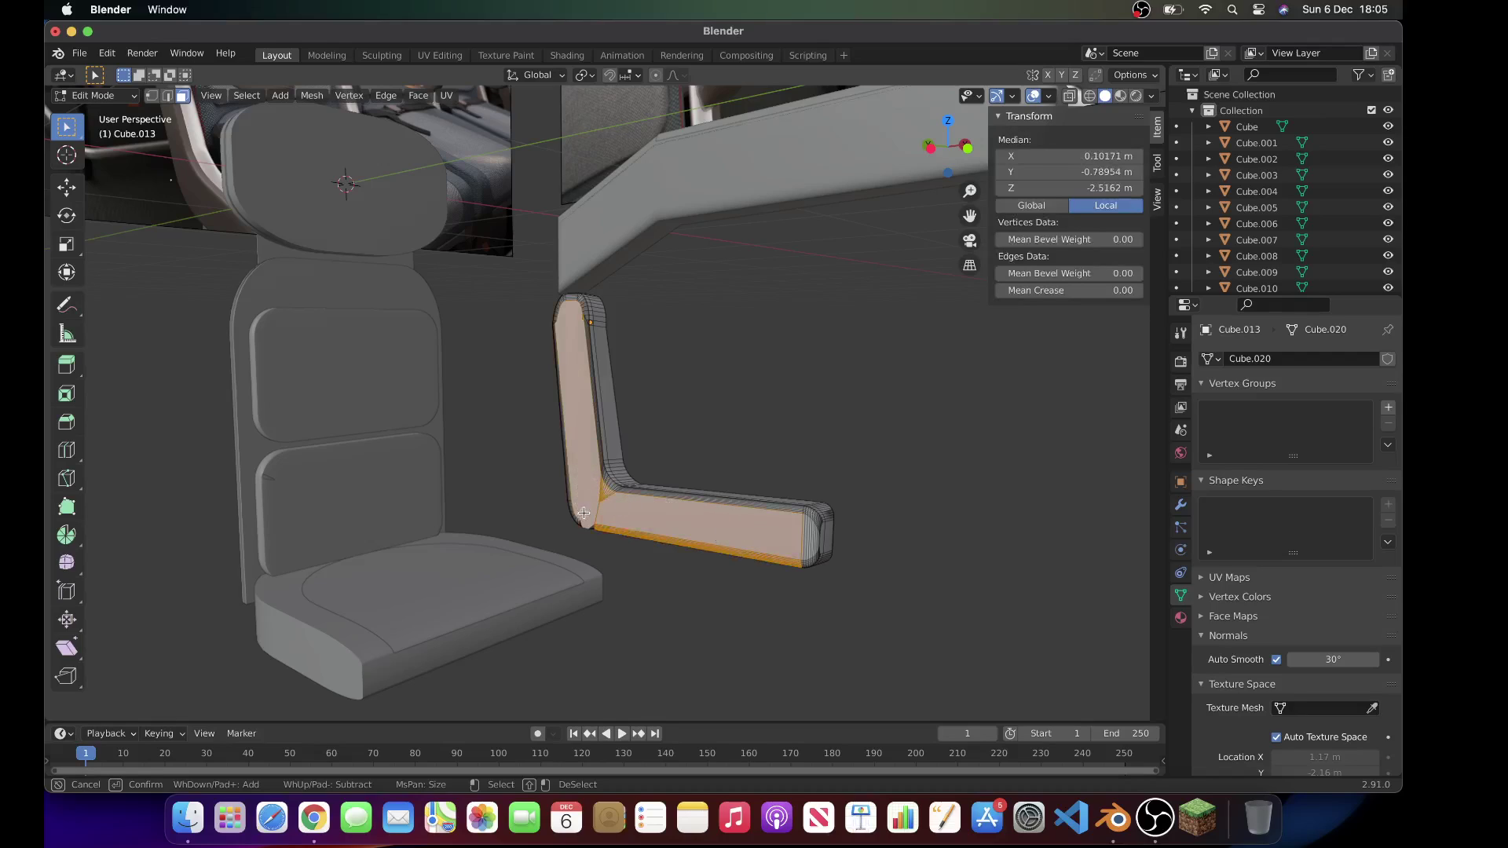
{"action": "key", "text": "Escape"}
{"action": "left_click", "coordinate": [656, 573]}
{"action": "scroll", "coordinate": [655, 573], "scroll_direction": "right", "scroll_amount": 4}
{"action": "key", "text": "Tab"}
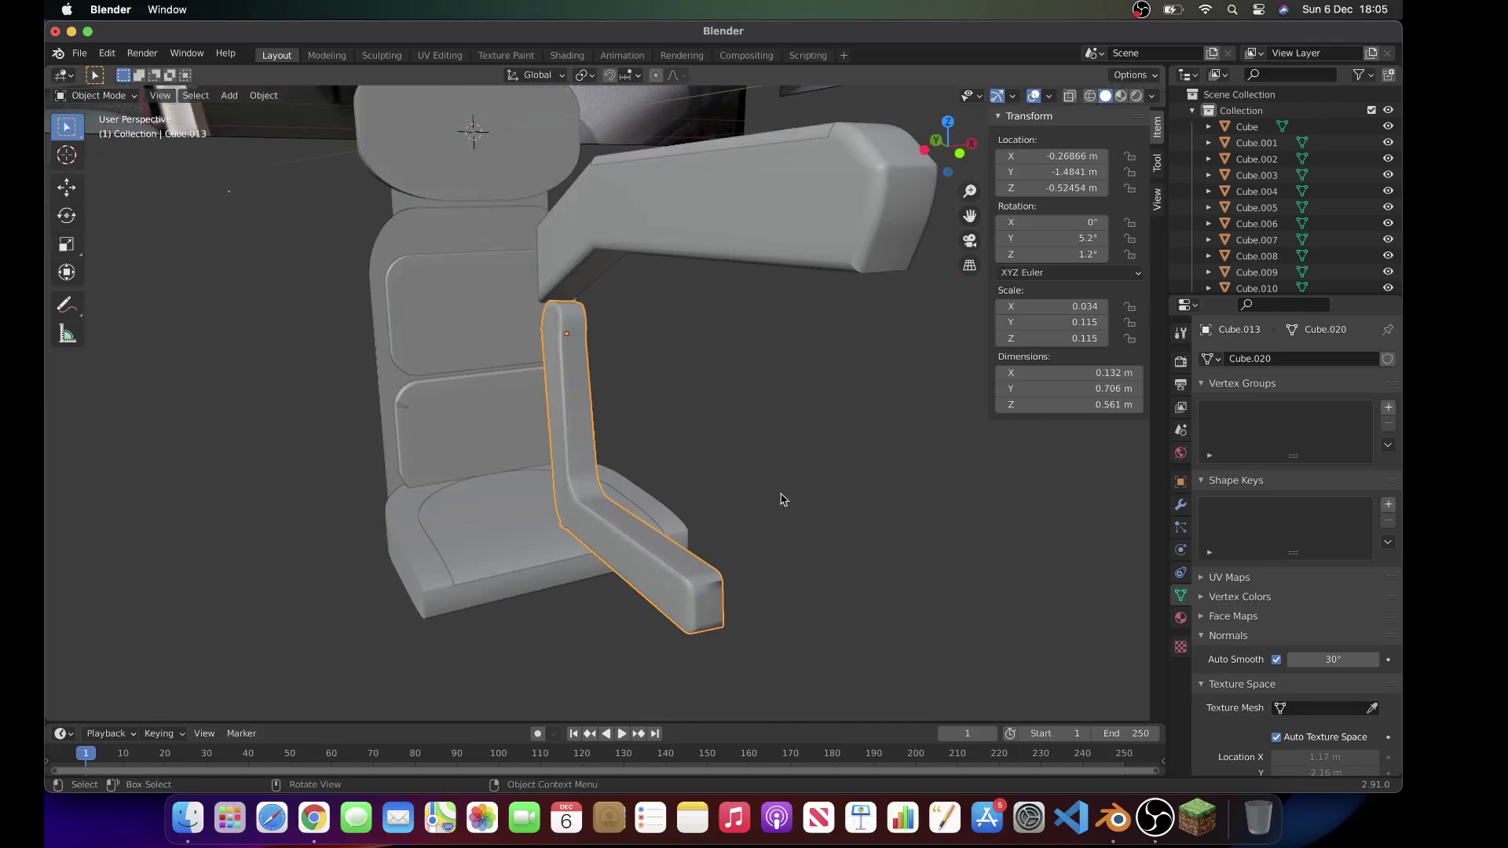
Step: Select the armrest parts together with the L-shaped support and scale them uniformly by 0.685
{"action": "left_click", "coordinate": [781, 499]}
{"action": "scroll", "coordinate": [782, 500], "scroll_direction": "right", "scroll_amount": 3}
{"action": "scroll", "coordinate": [781, 494], "scroll_direction": "right", "scroll_amount": 3}
{"action": "scroll", "coordinate": [809, 562], "scroll_direction": "left", "scroll_amount": 6}
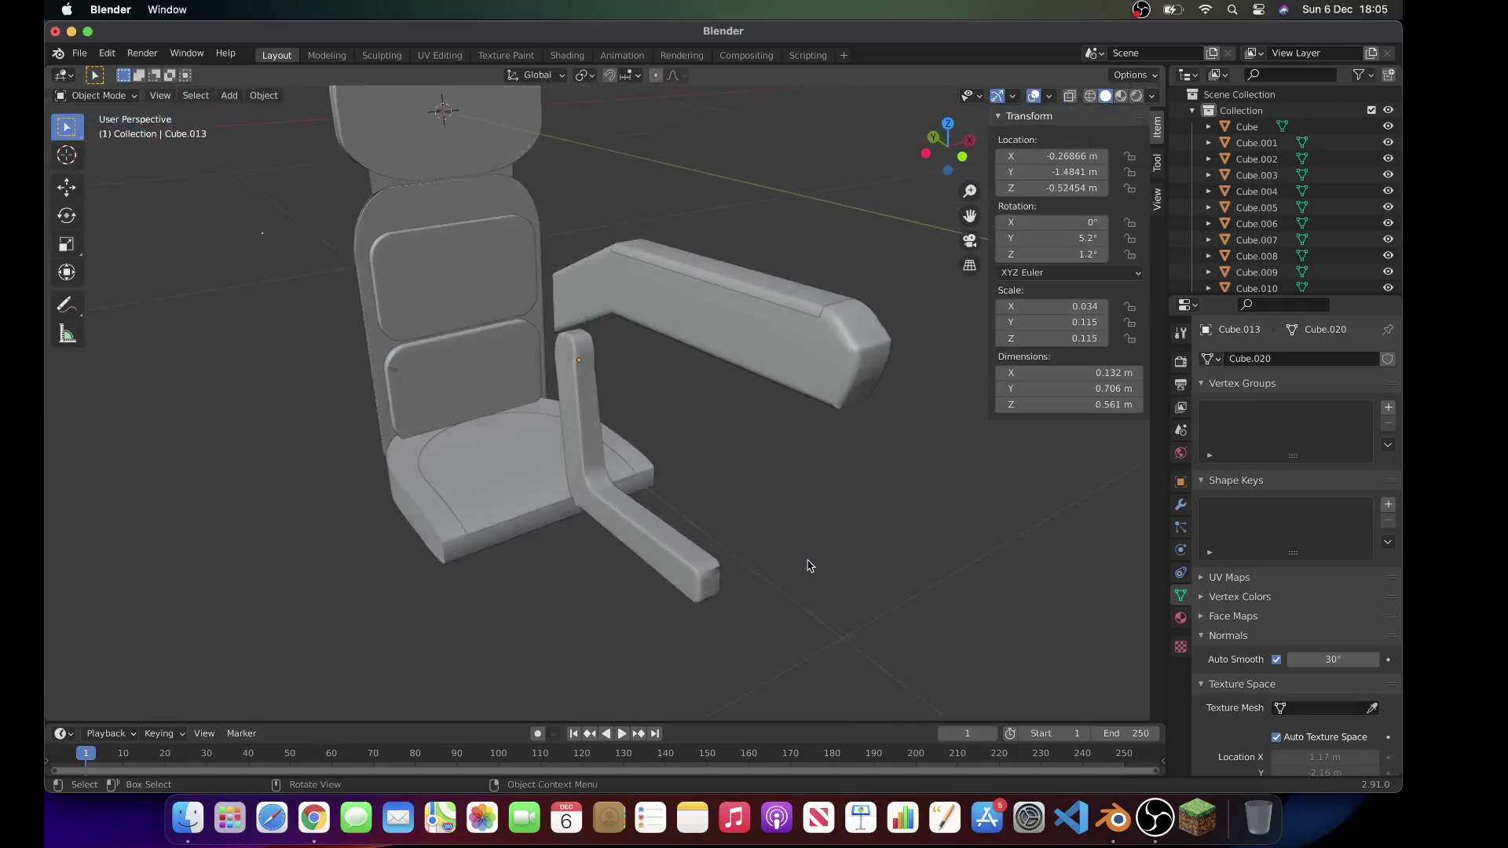
{"action": "scroll", "coordinate": [809, 564], "scroll_direction": "left", "scroll_amount": 8}
{"action": "left_click", "coordinate": [632, 293]}
{"action": "scroll", "coordinate": [785, 561], "scroll_direction": "right", "scroll_amount": 6}
{"action": "scroll", "coordinate": [818, 539], "scroll_direction": "down", "scroll_amount": 2}
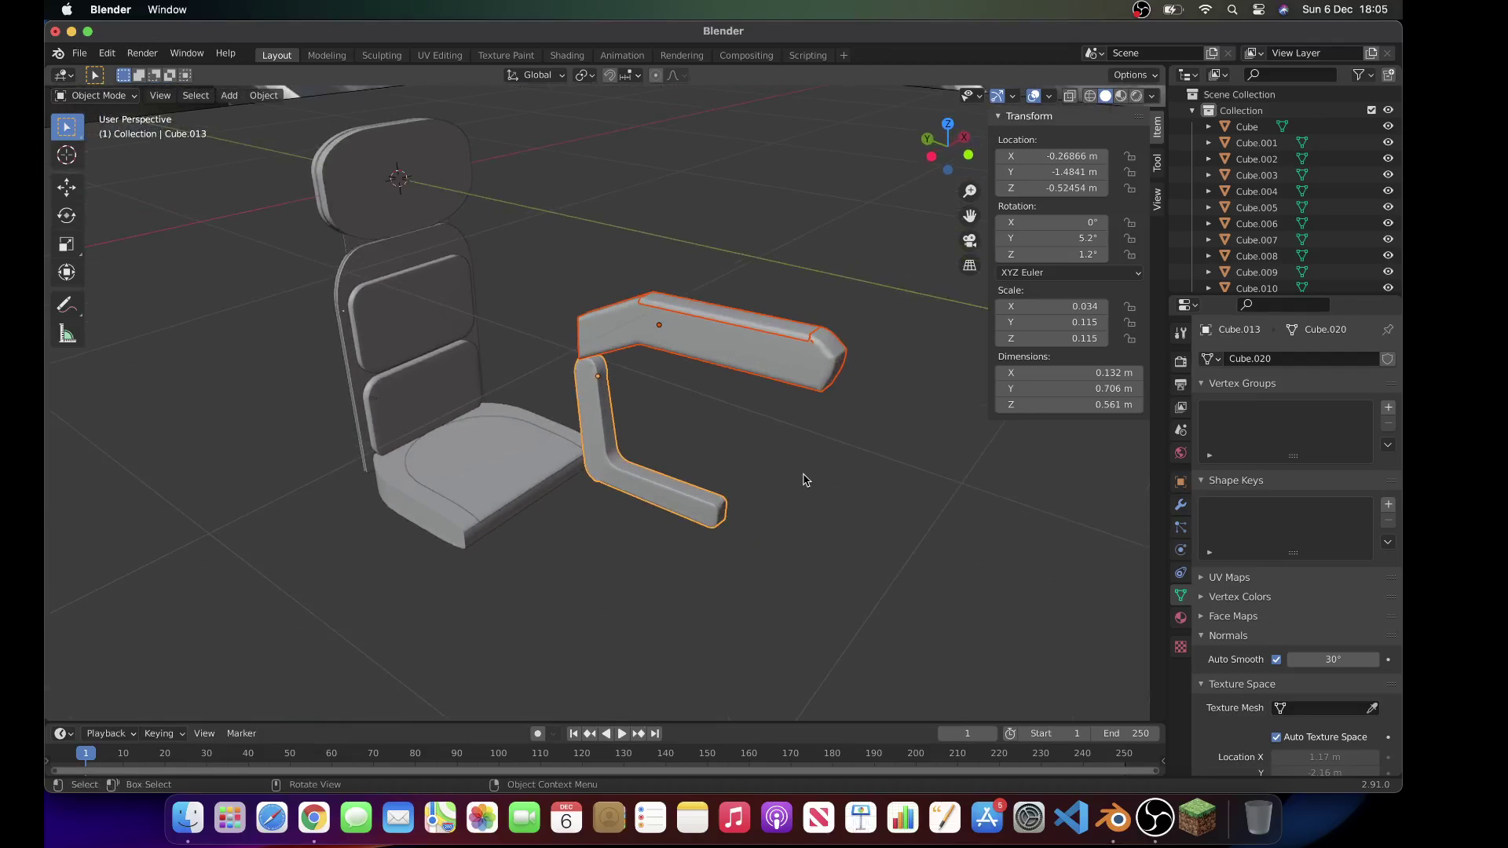
{"action": "scroll", "coordinate": [803, 489], "scroll_direction": "down", "scroll_amount": 2}
{"action": "scroll", "coordinate": [803, 490], "scroll_direction": "left", "scroll_amount": 10}
{"action": "key", "text": "s"}
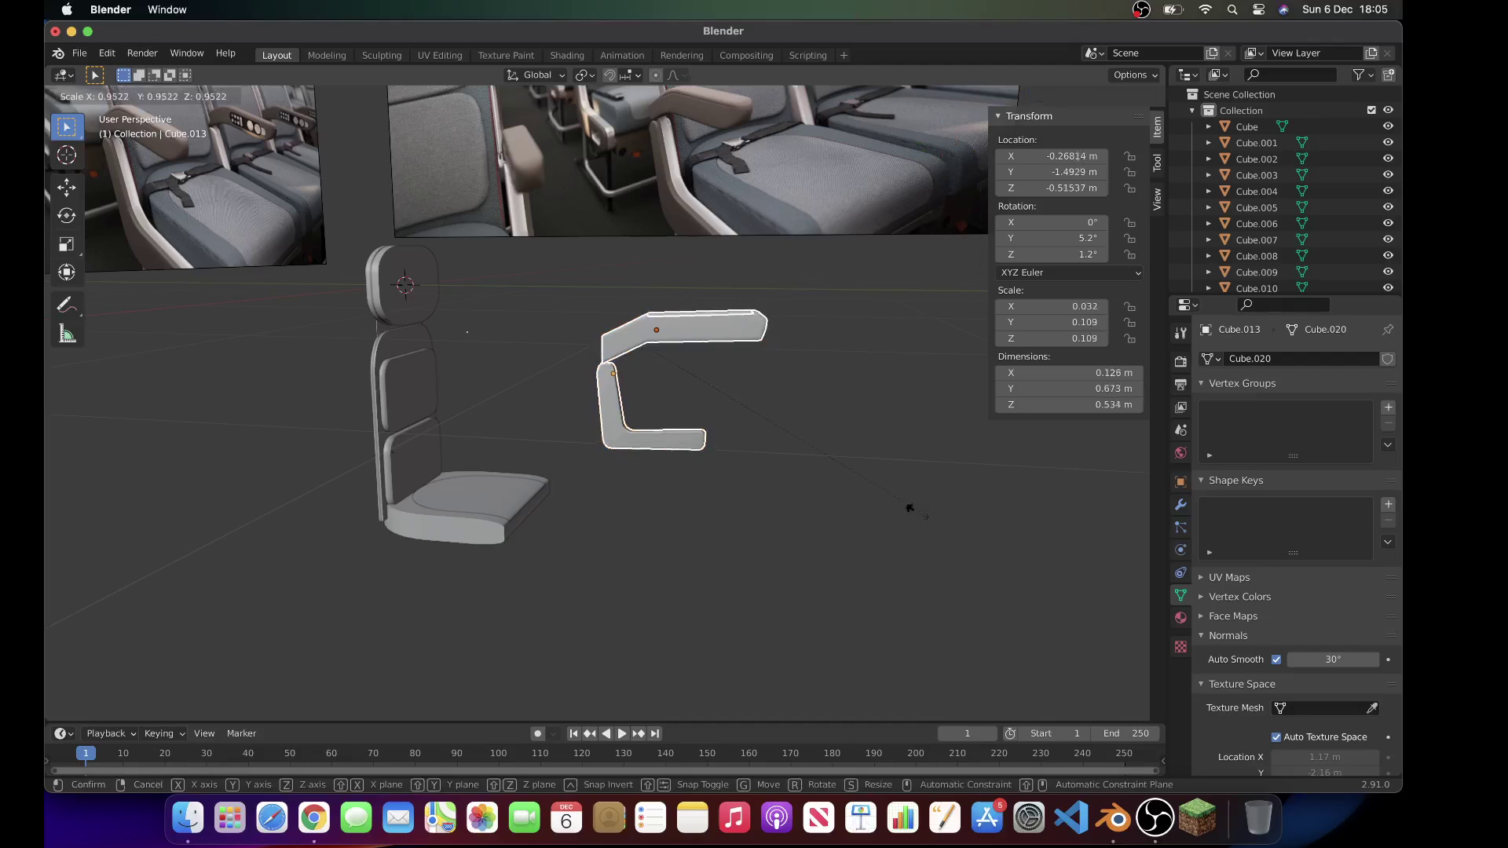
{"action": "left_click", "coordinate": [839, 486]}
Step: In left orthographic view, move the armrest and support back to the seat, raising them by about 0.12 m in a final adjustment
{"action": "scroll", "coordinate": [839, 486], "scroll_direction": "left", "scroll_amount": 10}
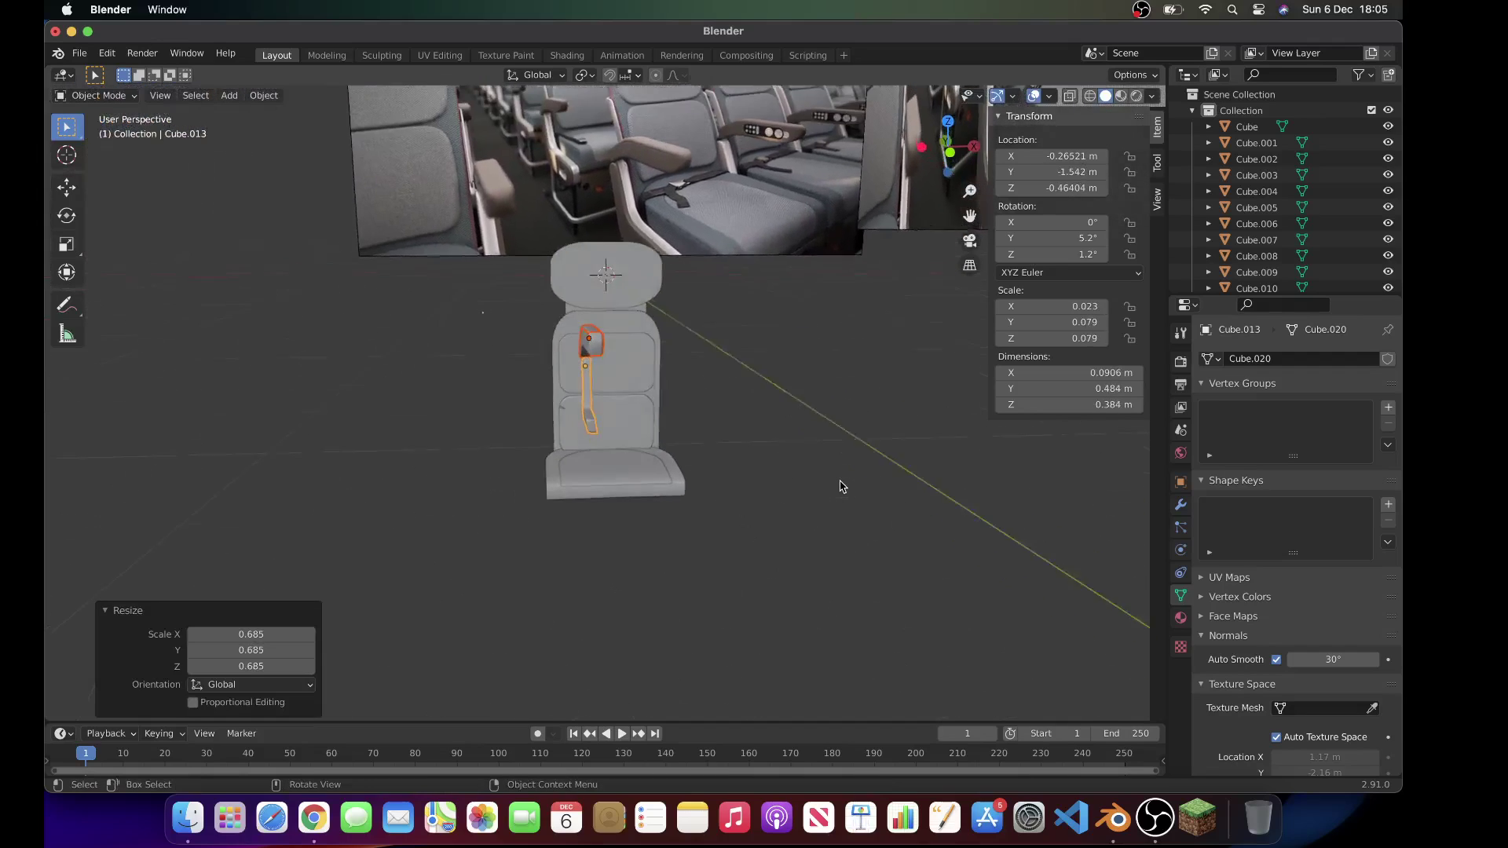
{"action": "left_click", "coordinate": [936, 147]}
{"action": "key", "text": "g"}
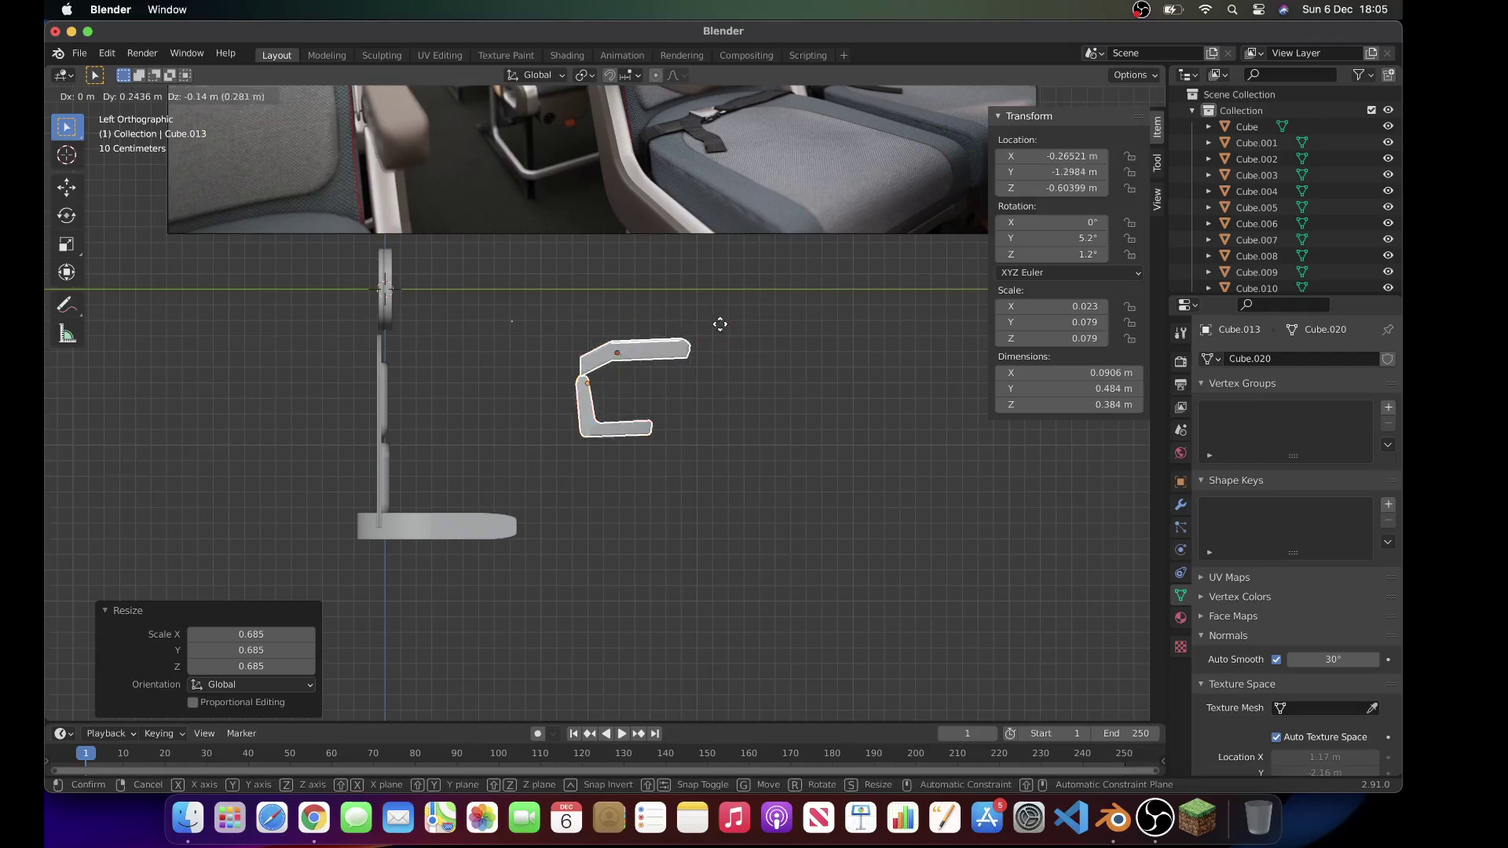
{"action": "left_click", "coordinate": [609, 384]}
{"action": "key", "text": "g"}
{"action": "left_click", "coordinate": [615, 365]}
{"action": "scroll", "coordinate": [616, 364], "scroll_direction": "right", "scroll_amount": 10}
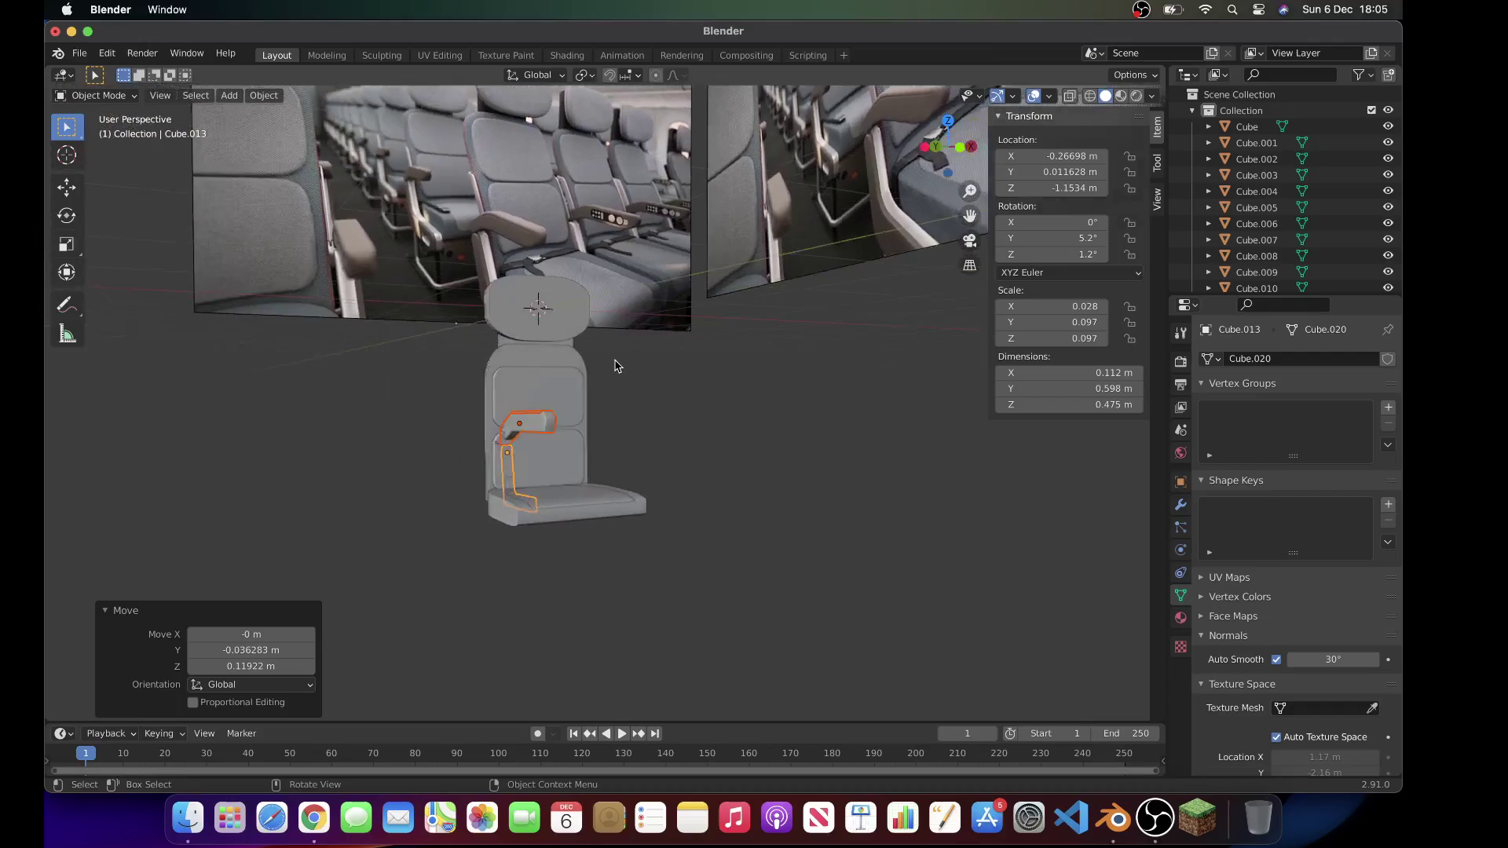
Step: Move the armrest and support about -0.26 m along X to the seat's outer side
{"action": "key", "text": "g"}
{"action": "key", "text": "y"}
{"action": "key", "text": "x"}
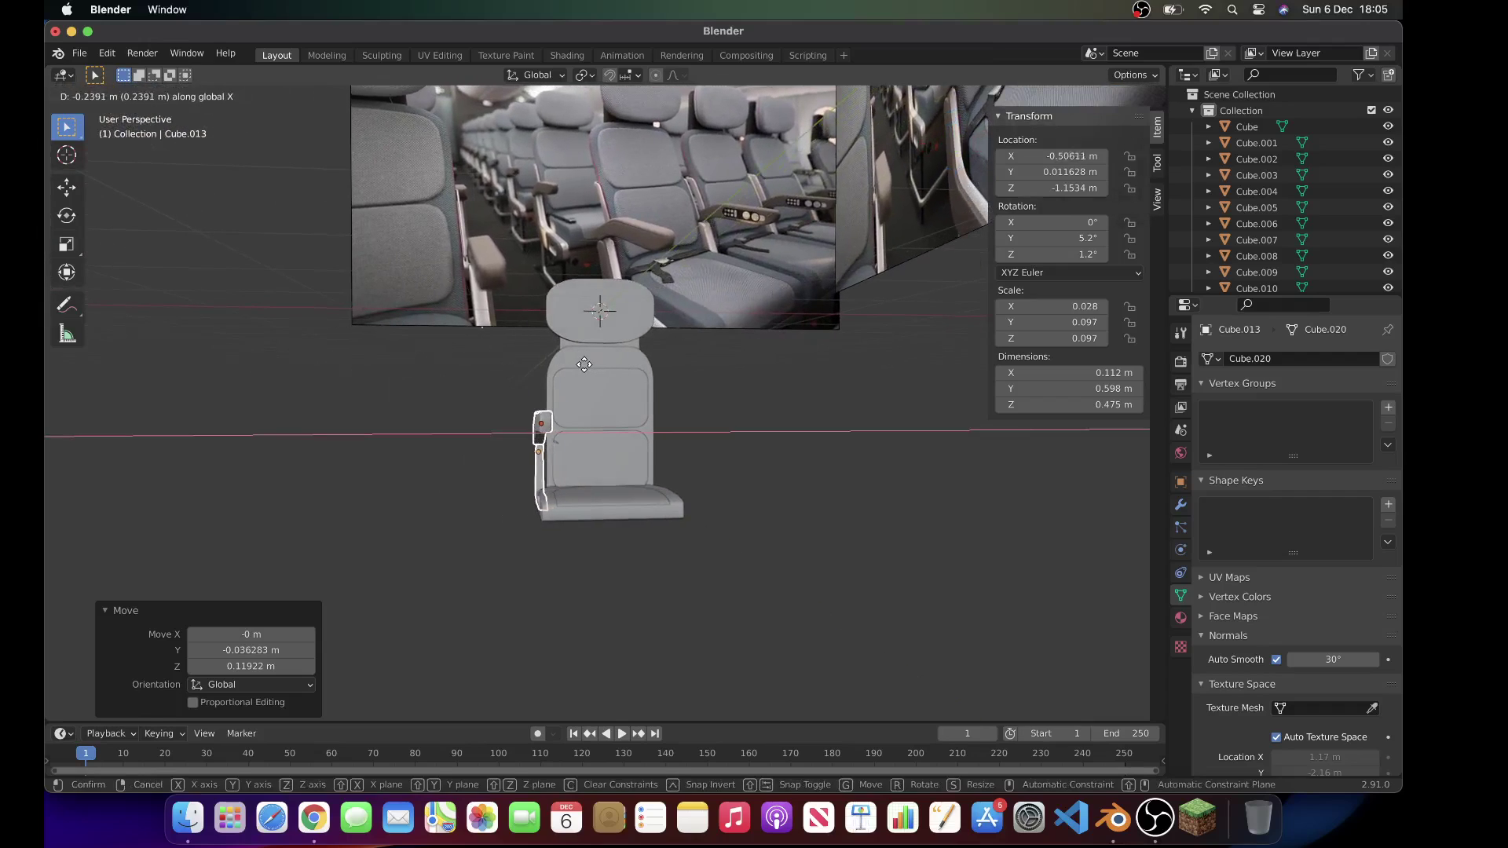
{"action": "scroll", "coordinate": [583, 370], "scroll_direction": "left", "scroll_amount": 3}
{"action": "left_click", "coordinate": [683, 364]}
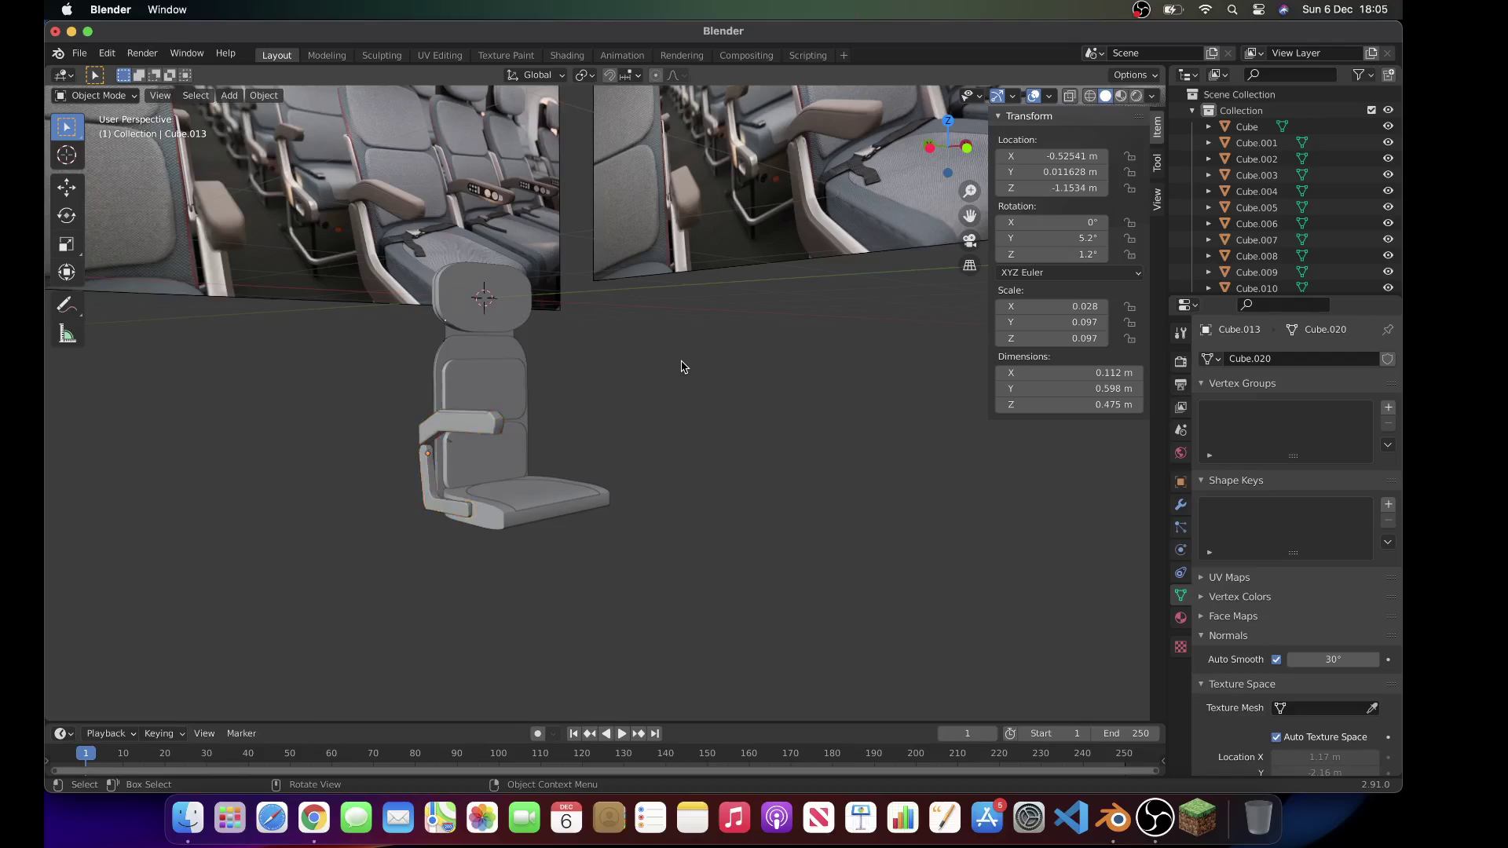
Step: Shift the armrest and support about -0.042 m in Y and tilt them slightly to fit the seat's side
{"action": "scroll", "coordinate": [683, 364], "scroll_direction": "left", "scroll_amount": 8}
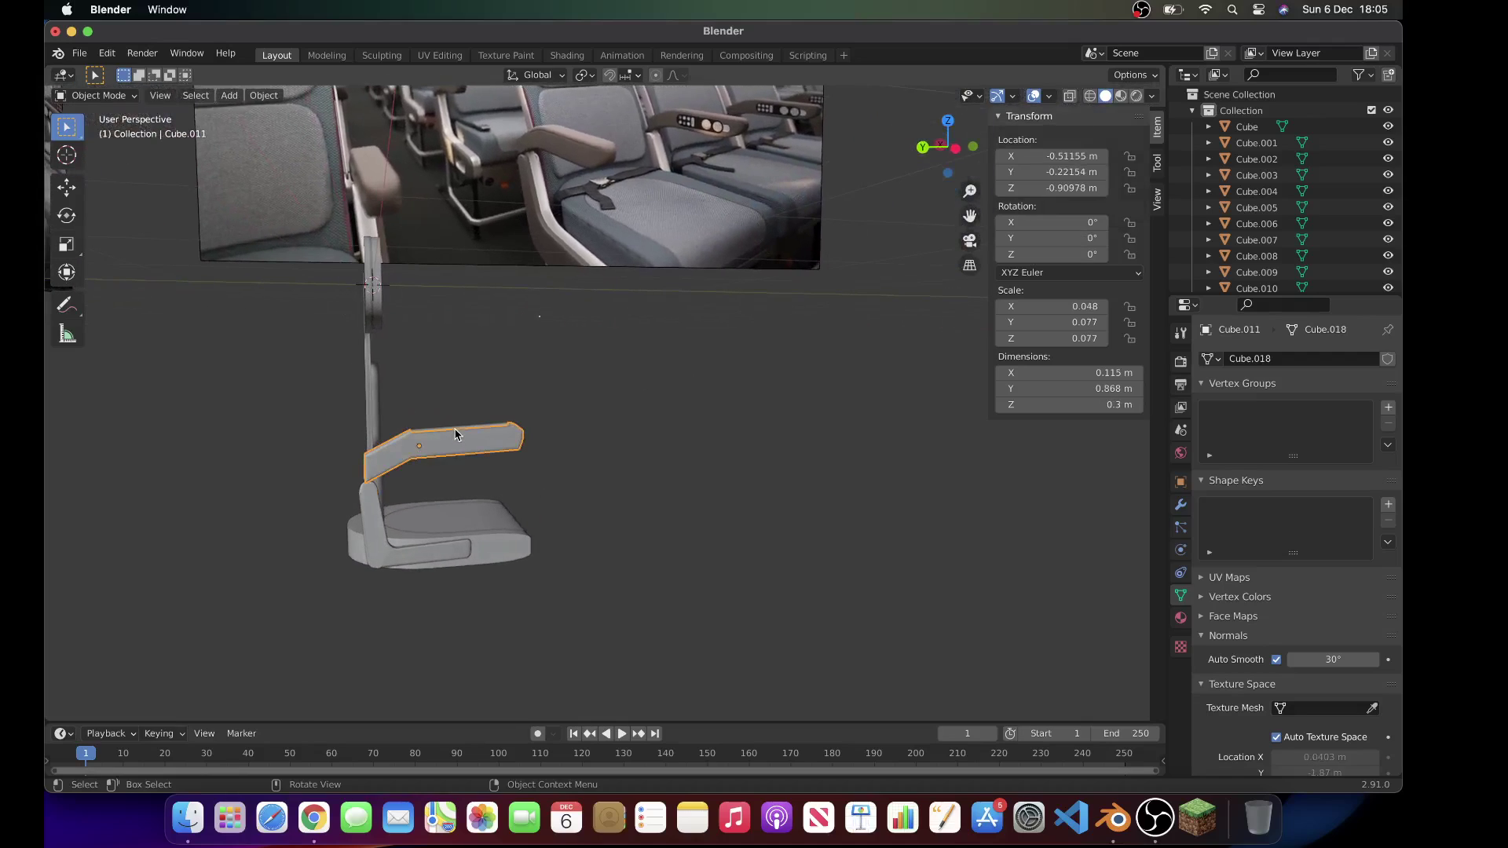
{"action": "left_click", "coordinate": [413, 560], "text": "shift"}
{"action": "key", "text": "g"}
{"action": "left_click", "coordinate": [420, 561]}
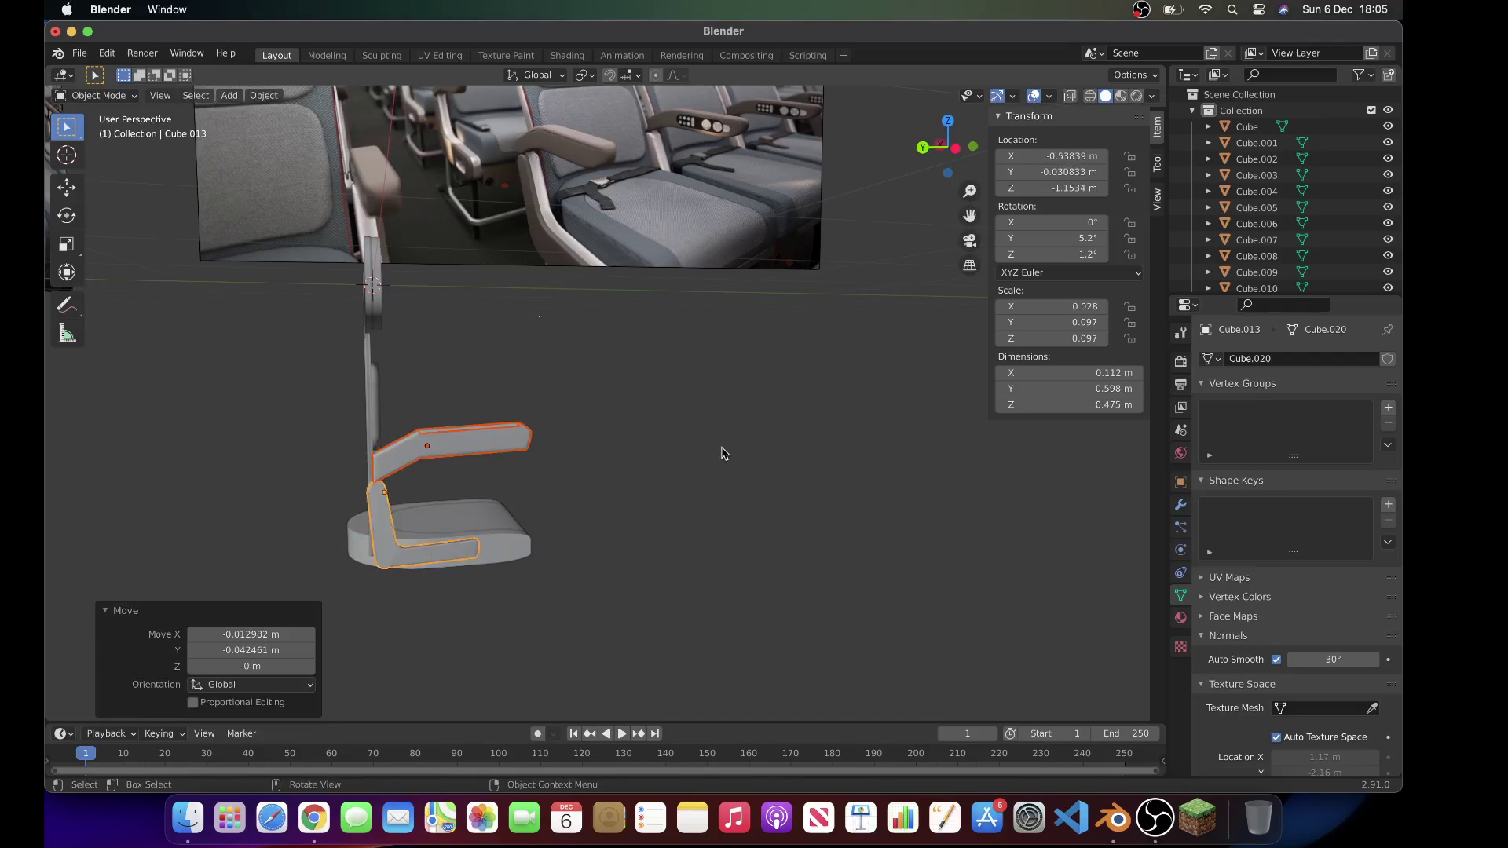
{"action": "key", "text": "r"}
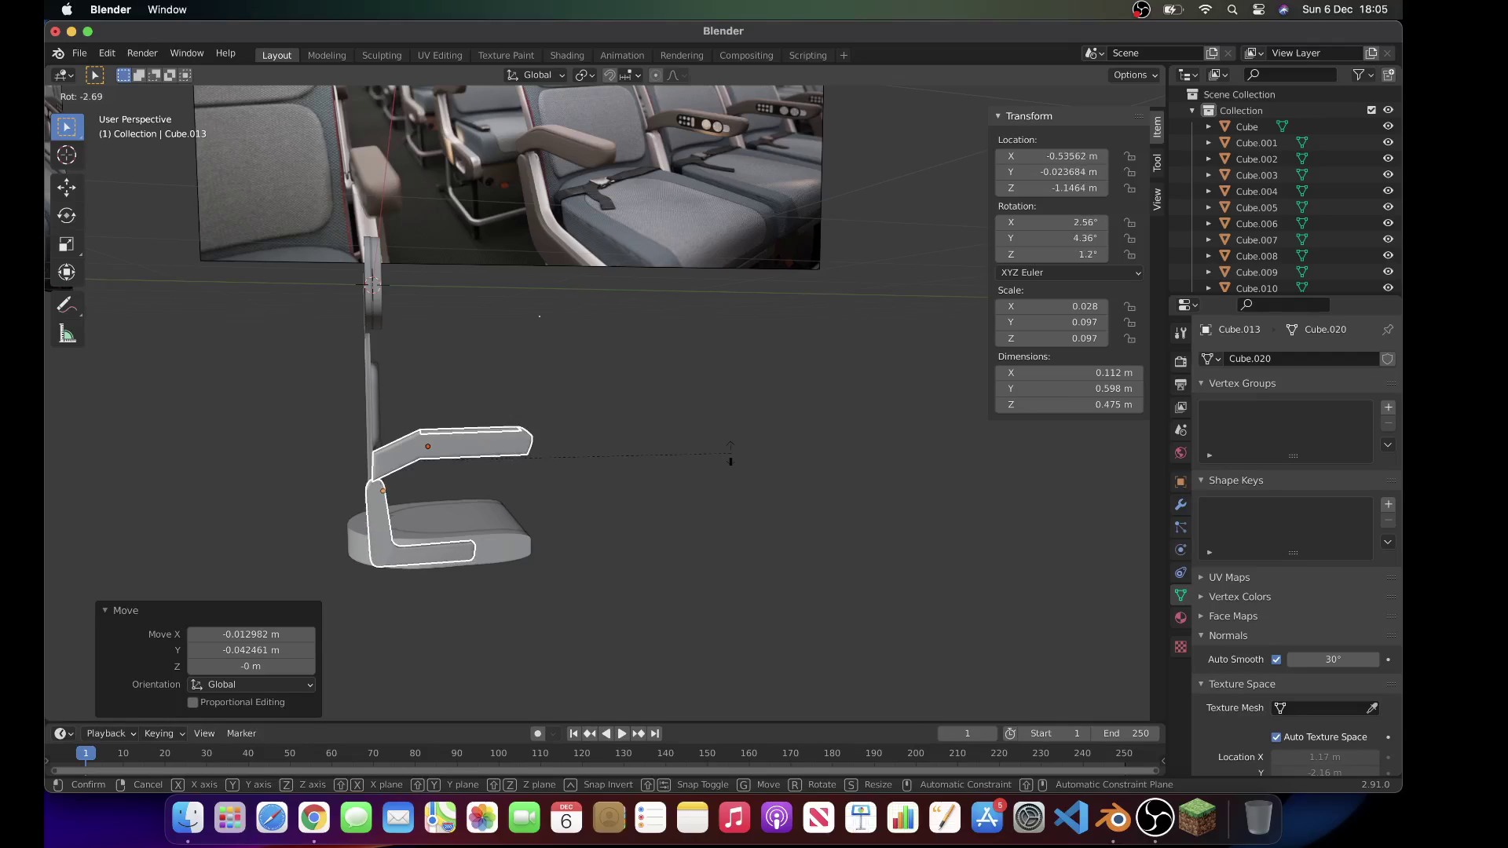
{"action": "left_click", "coordinate": [726, 454]}
{"action": "key", "text": "g"}
{"action": "left_click", "coordinate": [722, 453]}
{"action": "key", "text": "Tab"}
{"action": "key", "text": "Tab"}
{"action": "left_click", "coordinate": [722, 454]}
Step: Duplicate the complete armrest and support, and move the copy 1.0185 m along X to the seat's opposite side
{"action": "scroll", "coordinate": [723, 455], "scroll_direction": "right", "scroll_amount": 5}
{"action": "scroll", "coordinate": [723, 455], "scroll_direction": "down", "scroll_amount": 3}
{"action": "scroll", "coordinate": [723, 458], "scroll_direction": "right", "scroll_amount": 5}
{"action": "scroll", "coordinate": [723, 459], "scroll_direction": "left", "scroll_amount": 5}
{"action": "scroll", "coordinate": [722, 458], "scroll_direction": "up", "scroll_amount": 3}
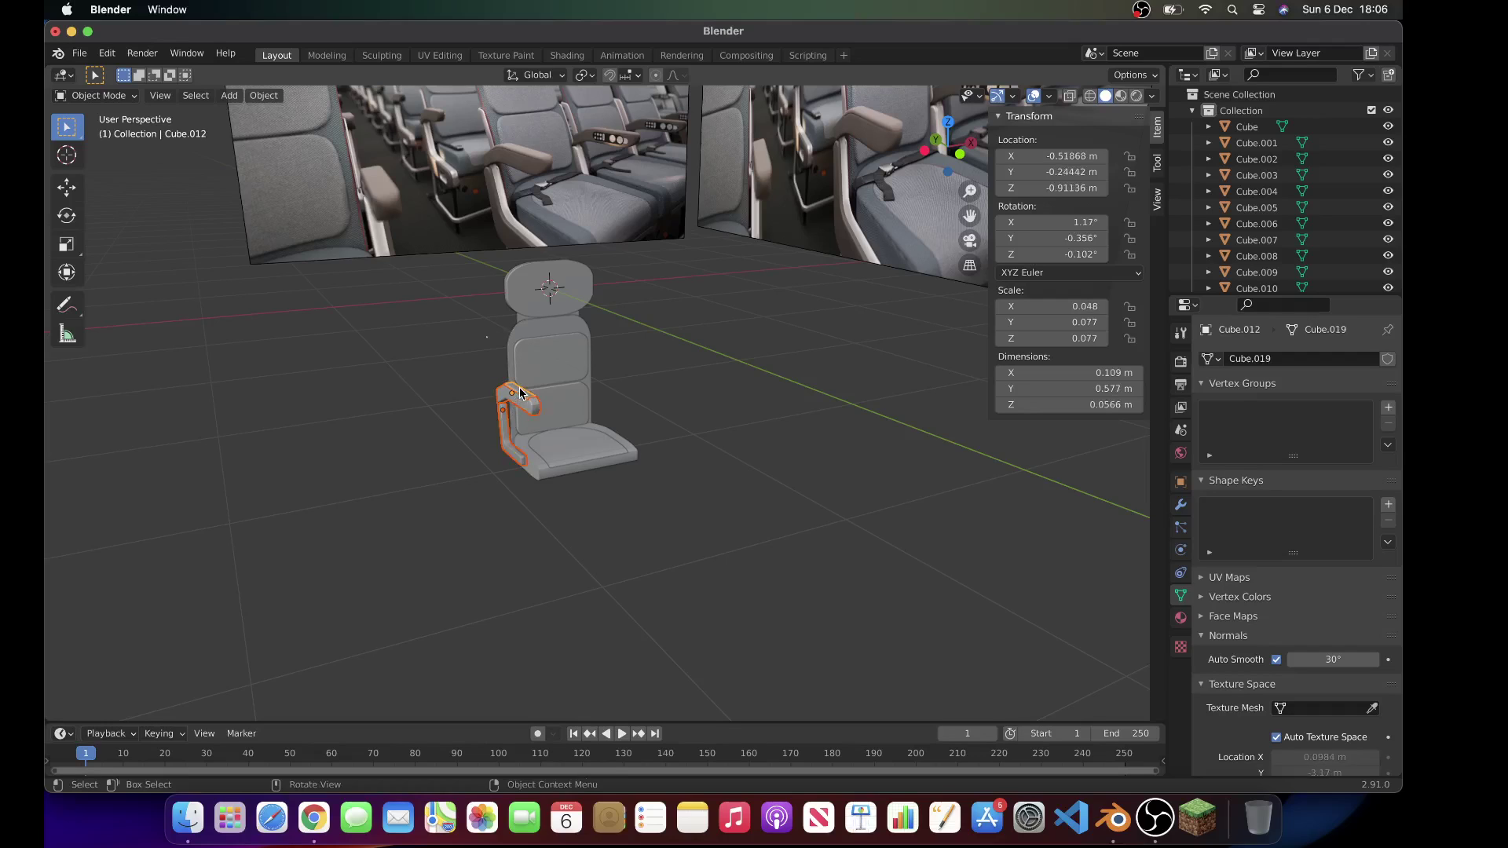
{"action": "scroll", "coordinate": [519, 393], "scroll_direction": "up", "scroll_amount": 10}
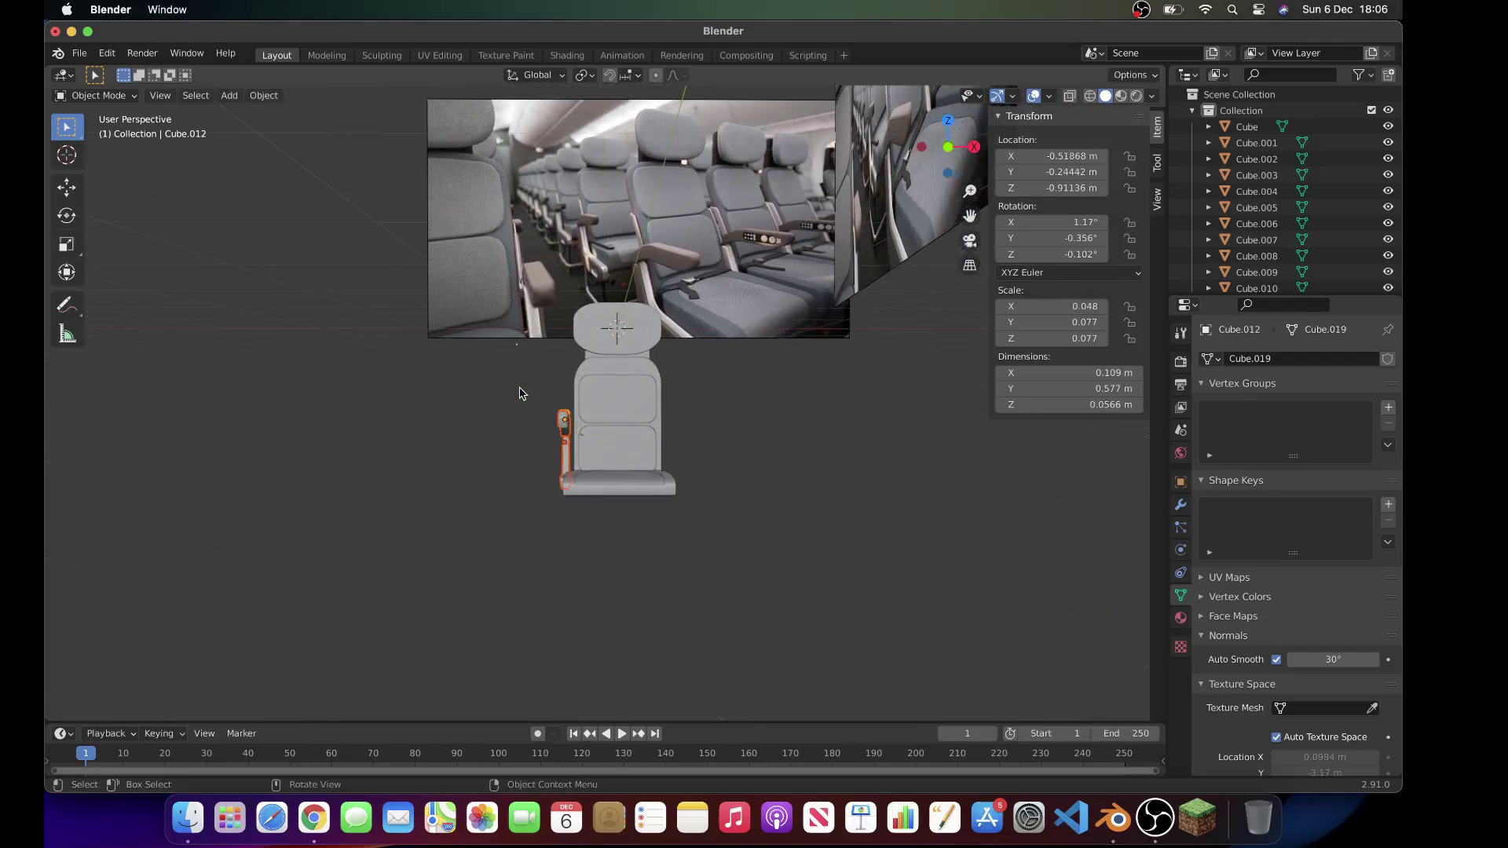
{"action": "key", "text": "shift+d"}
{"action": "right_click", "coordinate": [520, 391]}
{"action": "key", "text": "g"}
{"action": "key", "text": "x"}
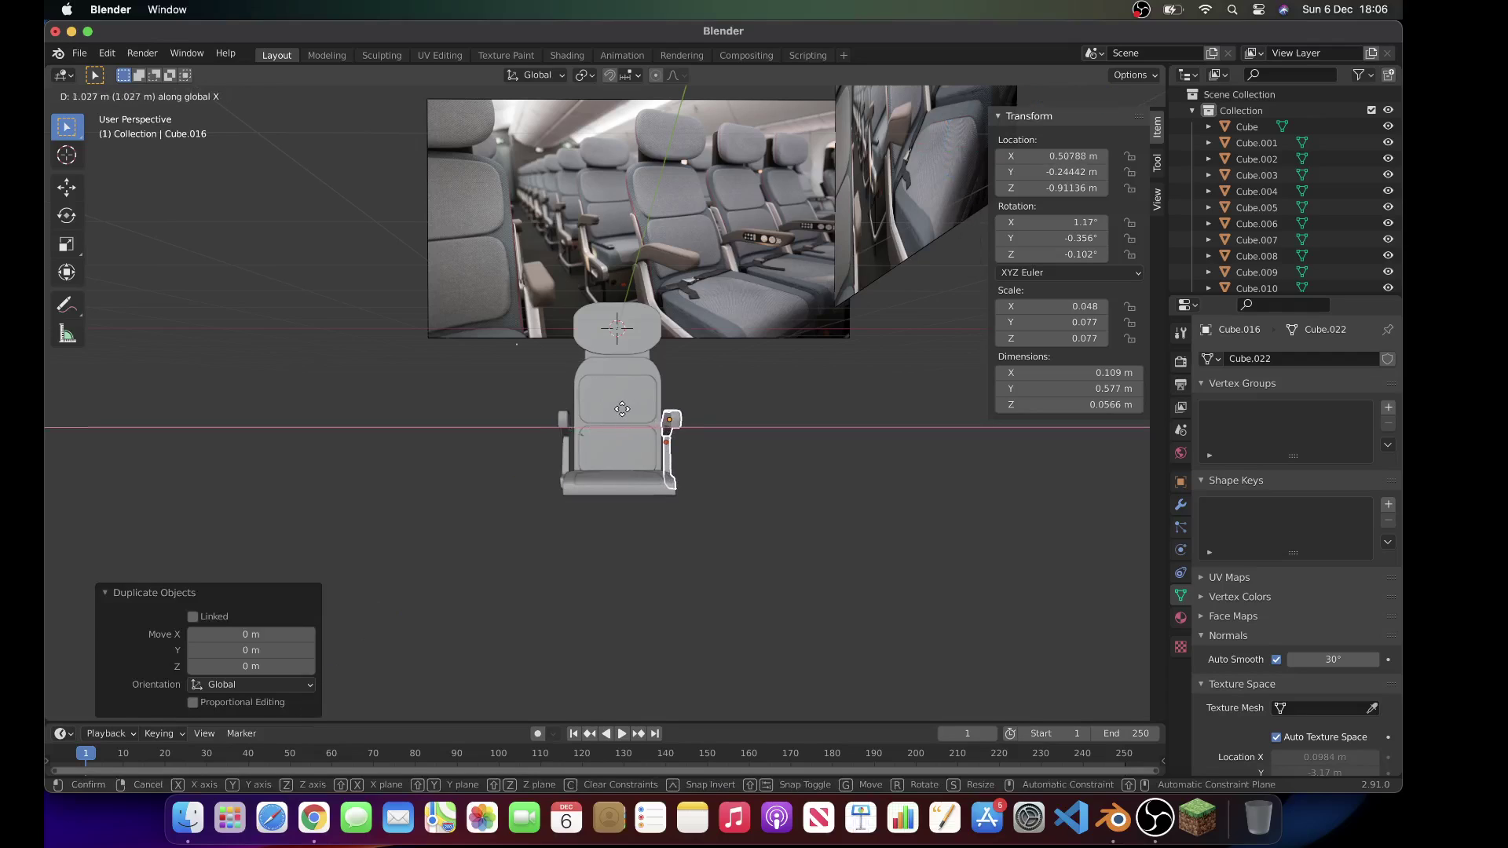
{"action": "left_click", "coordinate": [622, 409]}
Step: Hide the viewport overlays and examine the seat with both armrests from several angles
{"action": "scroll", "coordinate": [893, 521], "scroll_direction": "left", "scroll_amount": 10}
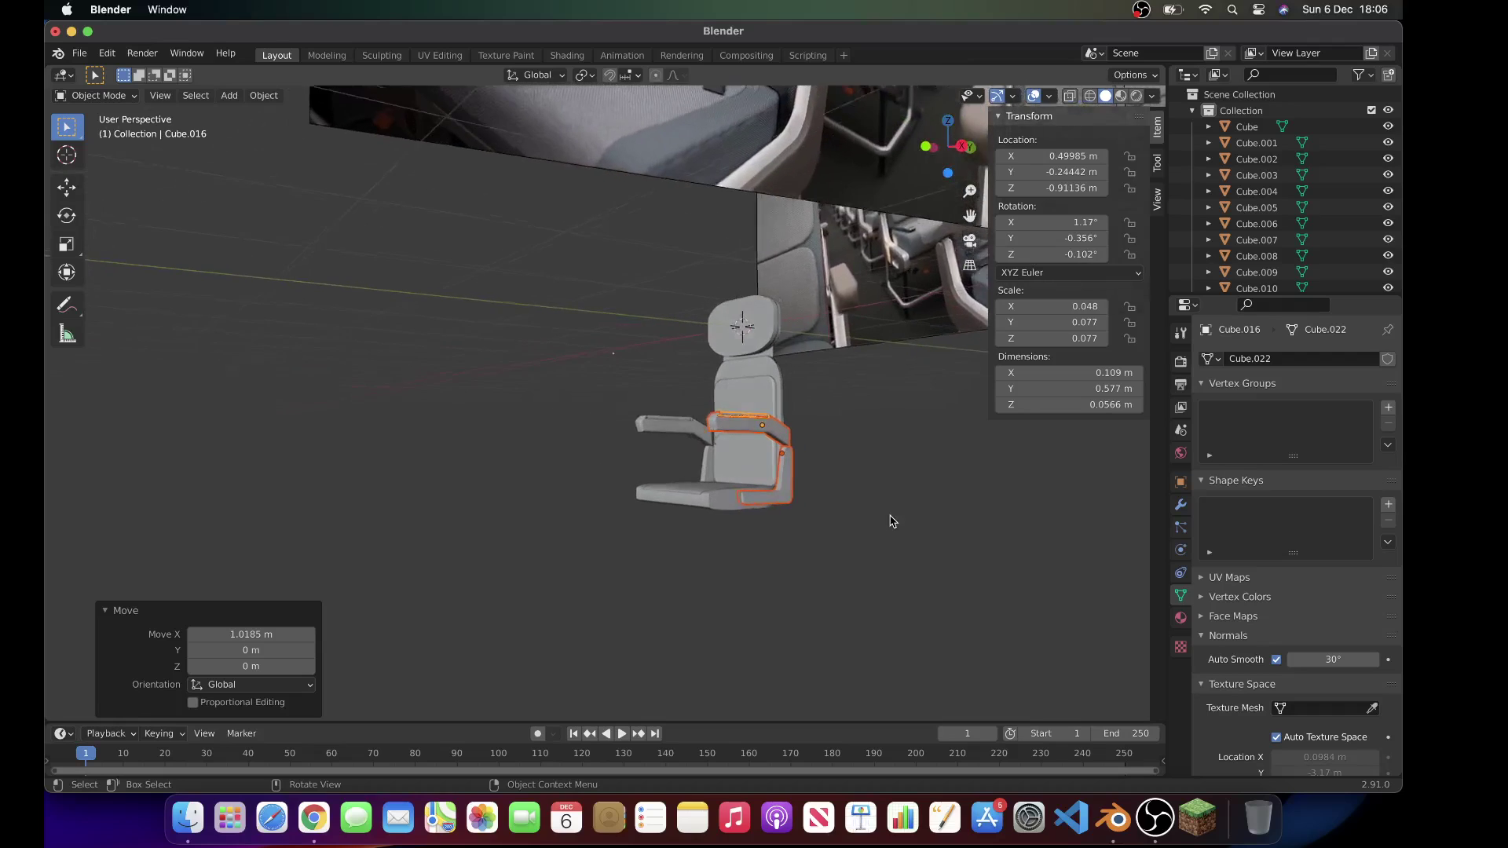
{"action": "scroll", "coordinate": [893, 521], "scroll_direction": "left", "scroll_amount": 20}
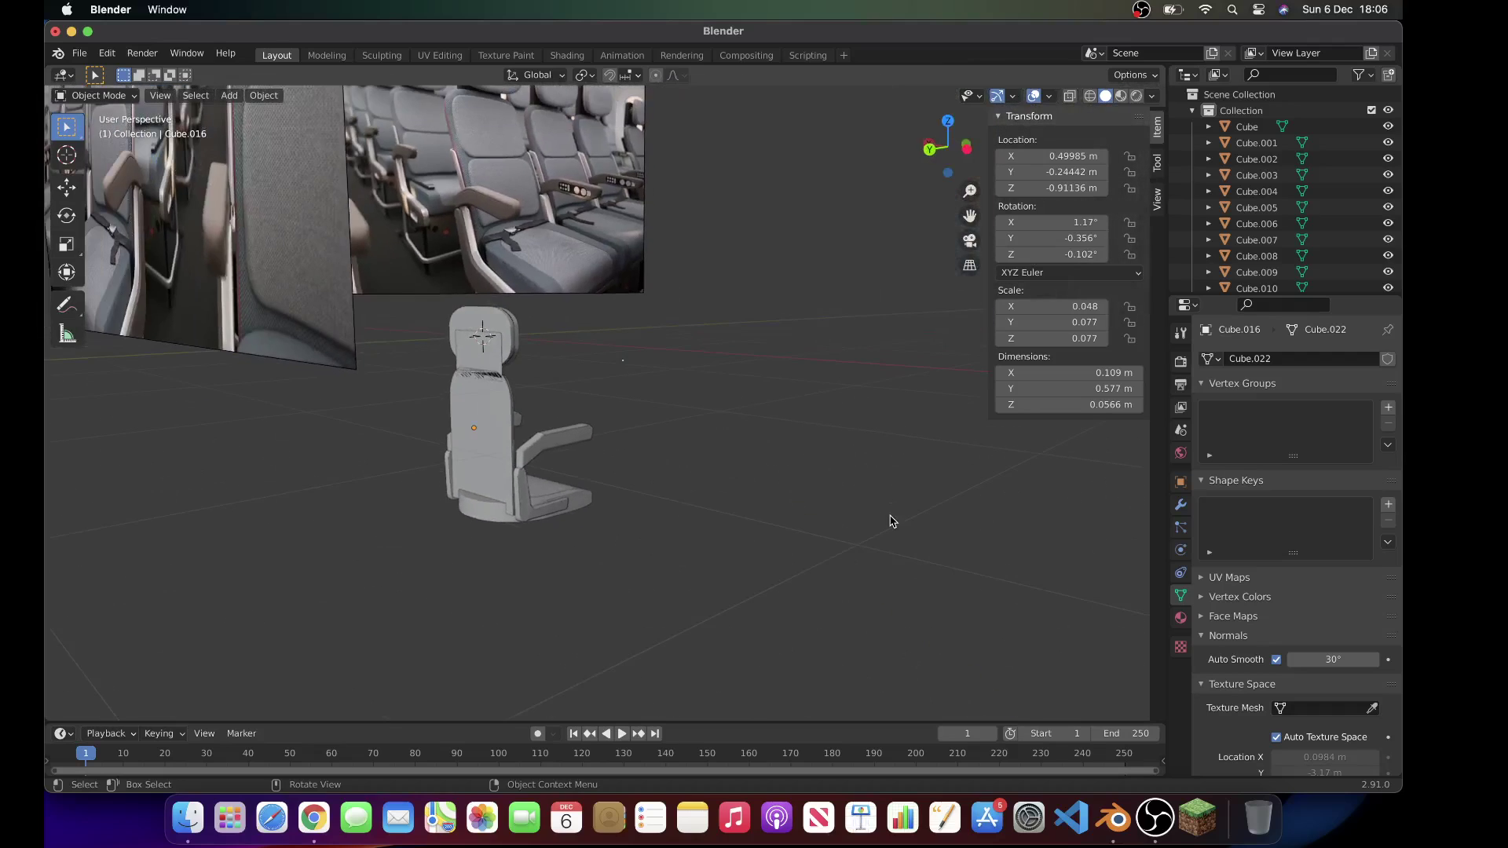
{"action": "scroll", "coordinate": [892, 522], "scroll_direction": "left", "scroll_amount": 15}
{"action": "left_click", "coordinate": [1035, 96]}
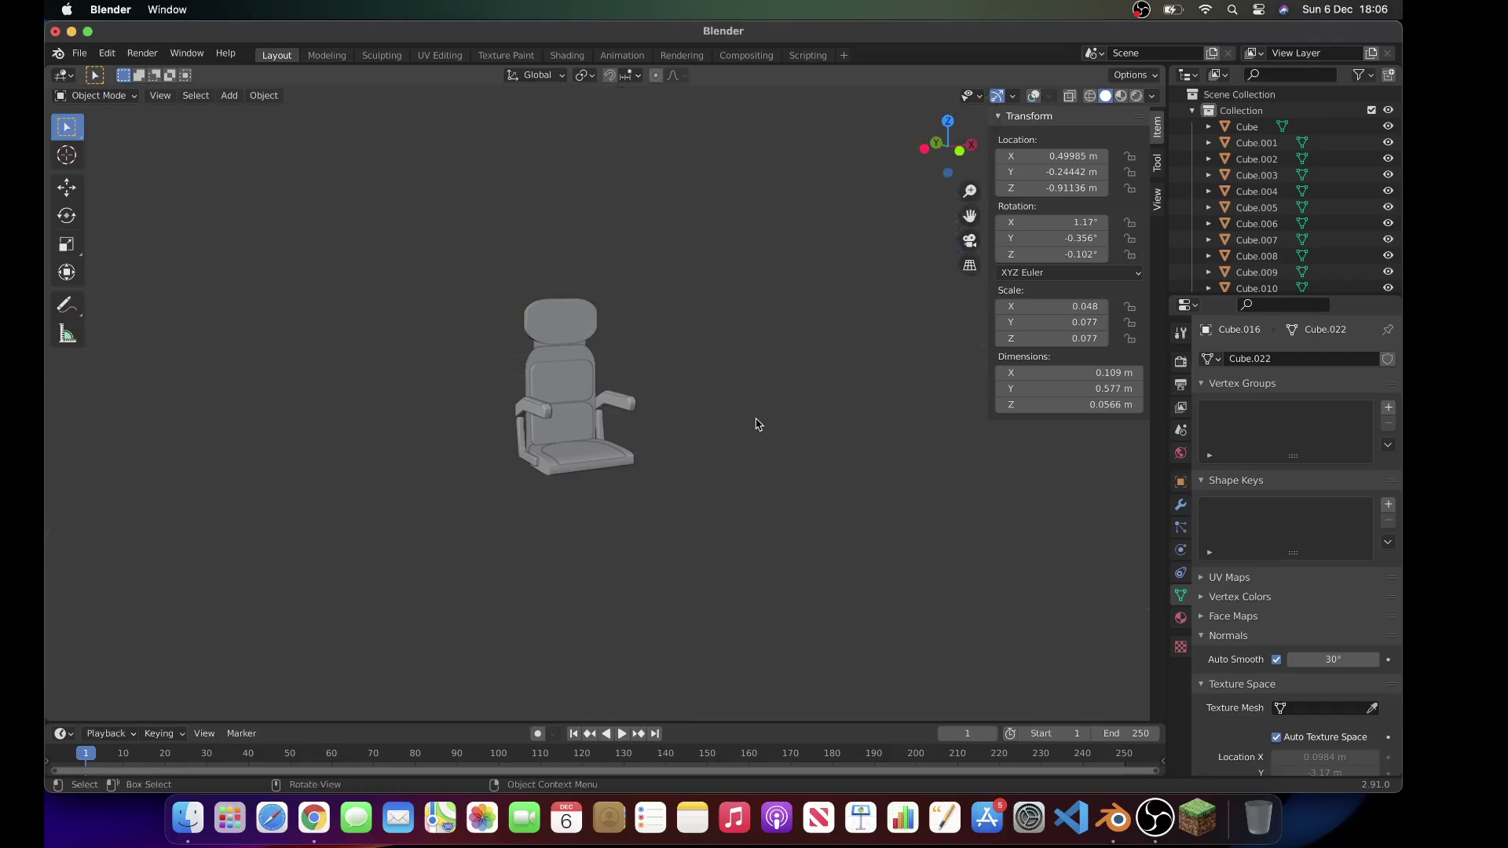
{"action": "scroll", "coordinate": [756, 424], "scroll_direction": "left", "scroll_amount": 20}
{"action": "scroll", "coordinate": [756, 424], "scroll_direction": "left", "scroll_amount": 3}
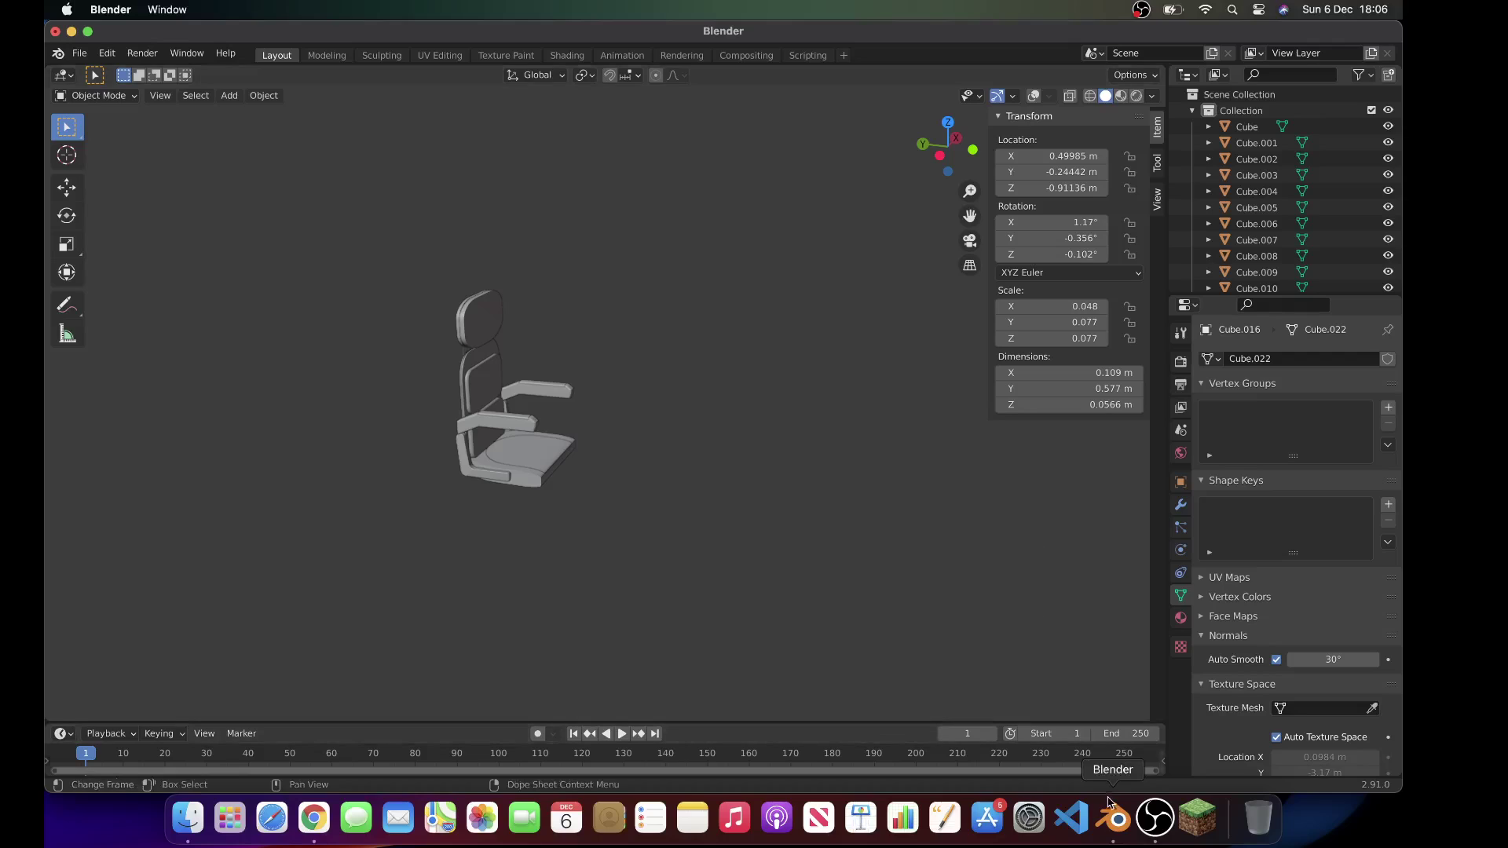
Step: Check the recording in OBS, return to Blender, and examine the seat leg frames in the reference photos
{"action": "left_click", "coordinate": [1152, 821]}
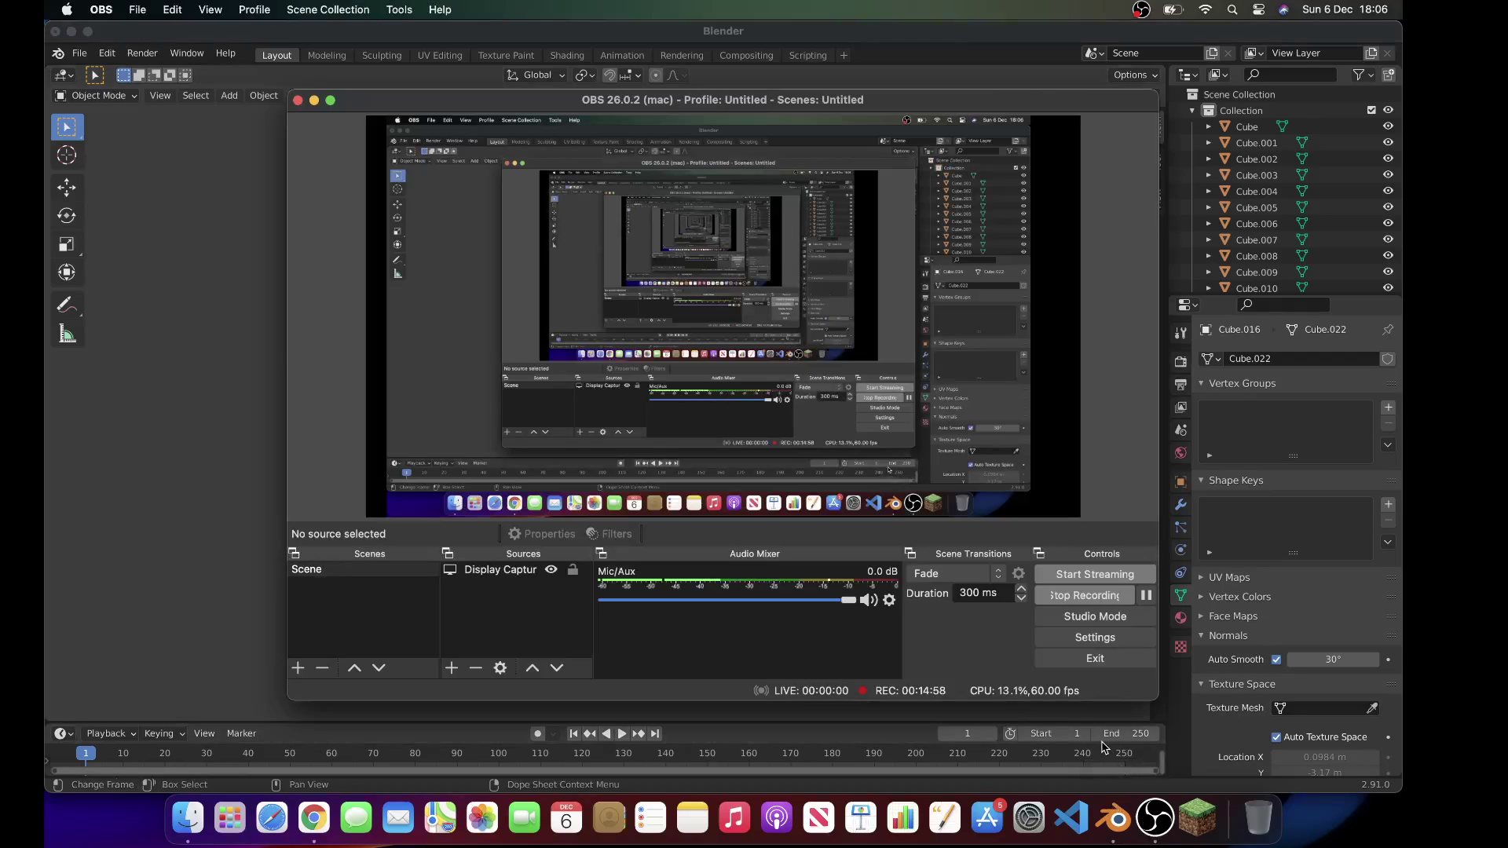
{"action": "left_click", "coordinate": [1105, 746]}
{"action": "scroll", "coordinate": [793, 476], "scroll_direction": "down", "scroll_amount": 5}
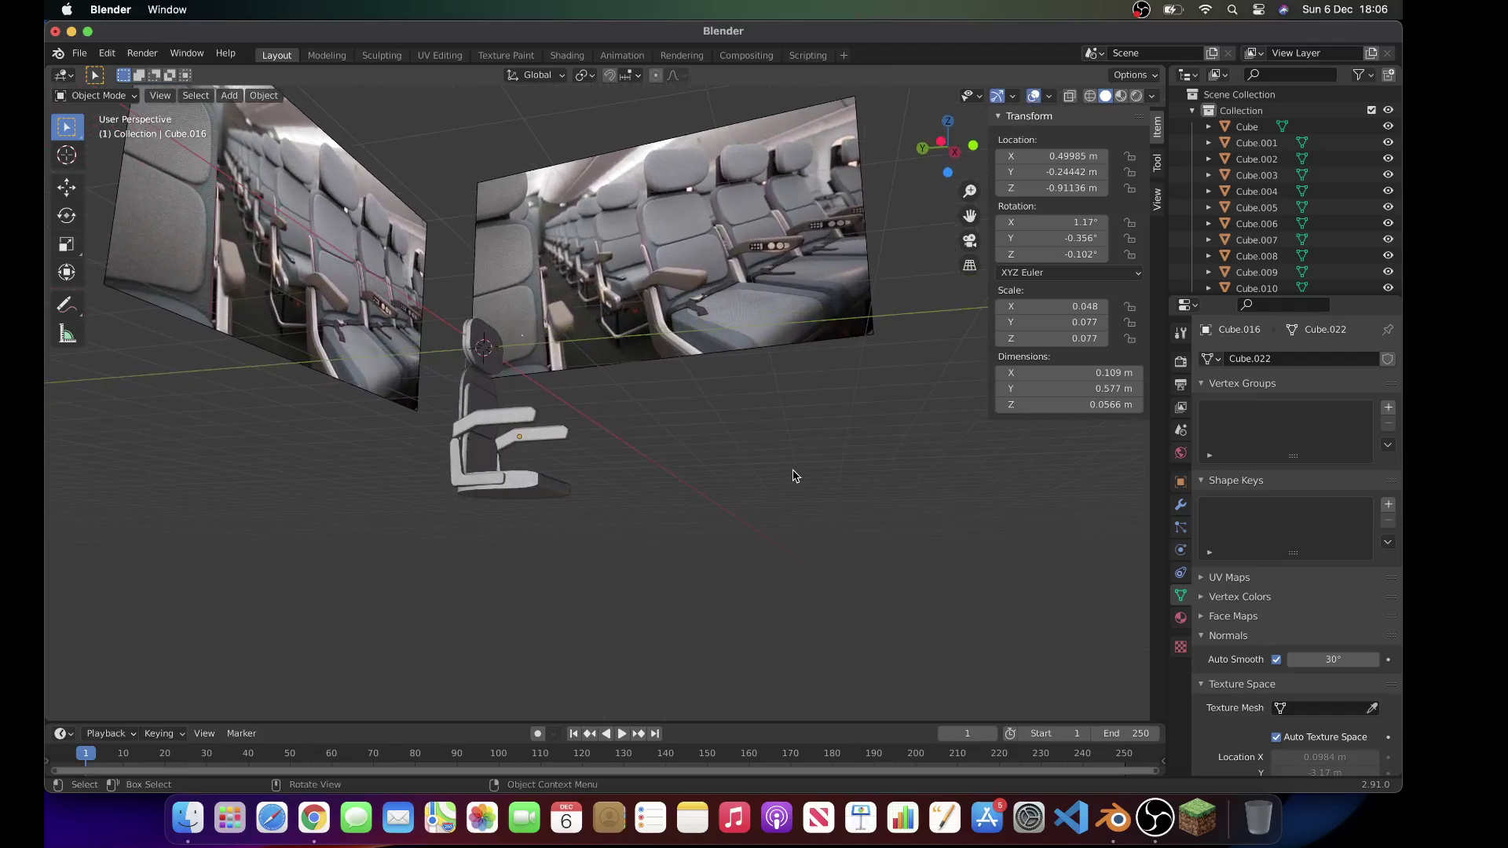
{"action": "scroll", "coordinate": [568, 447], "scroll_direction": "up", "scroll_amount": 2}
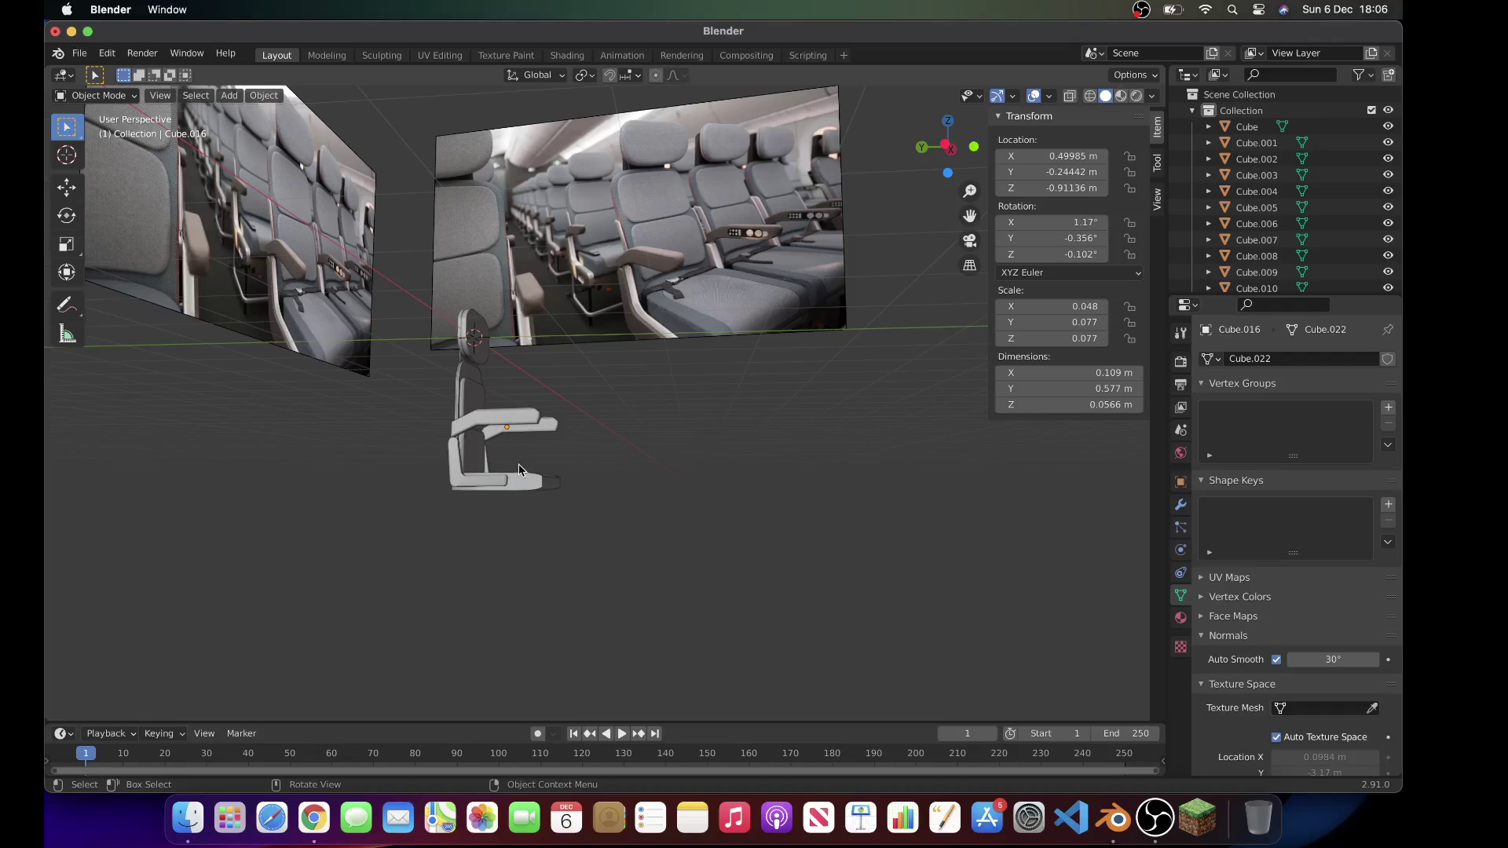
{"action": "scroll", "coordinate": [518, 470], "scroll_direction": "right", "scroll_amount": 2}
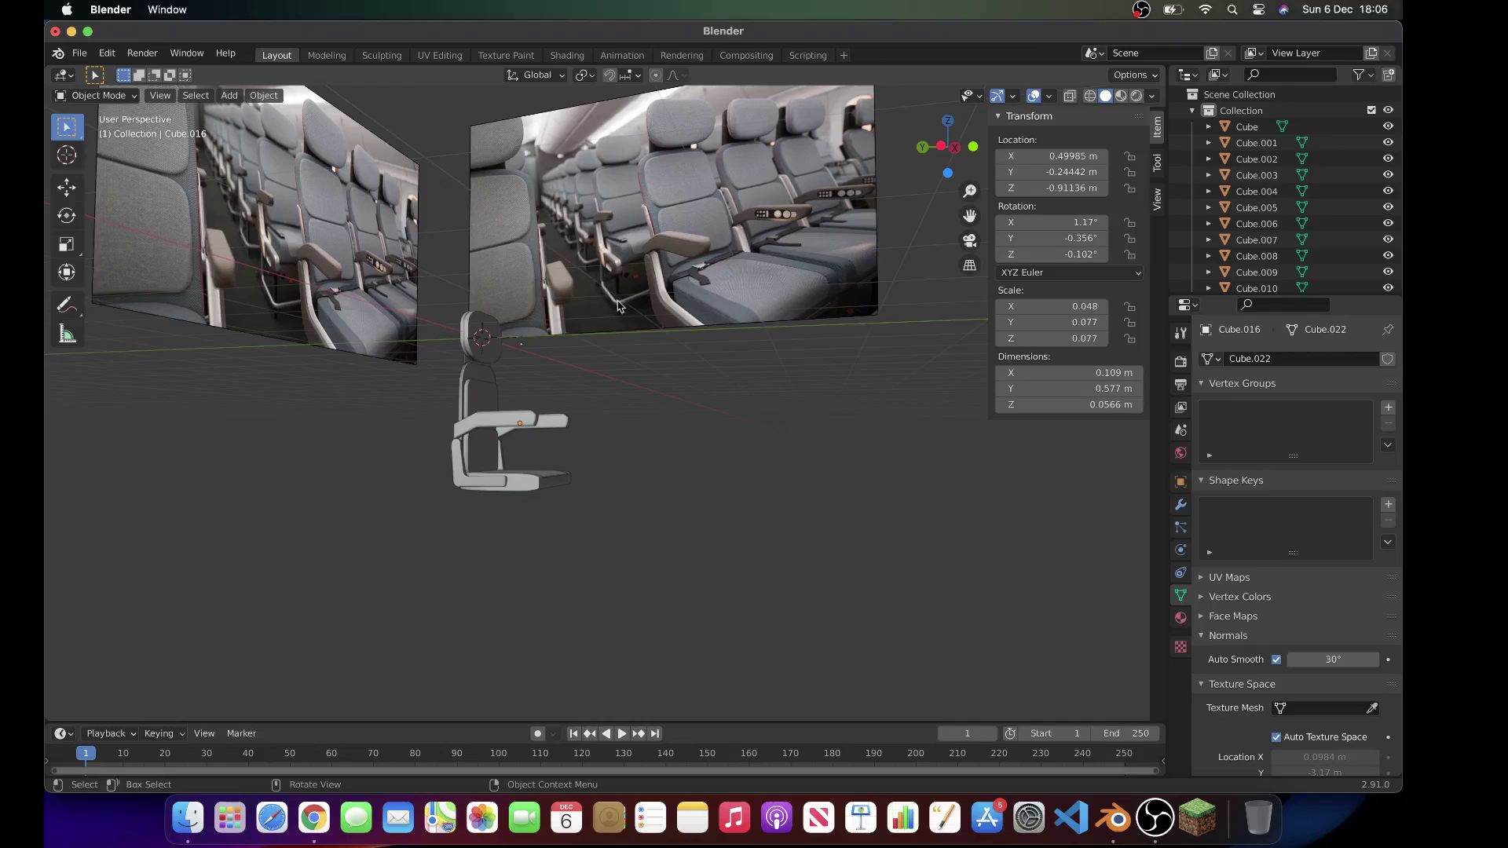
{"action": "scroll", "coordinate": [594, 521], "scroll_direction": "right", "scroll_amount": 8}
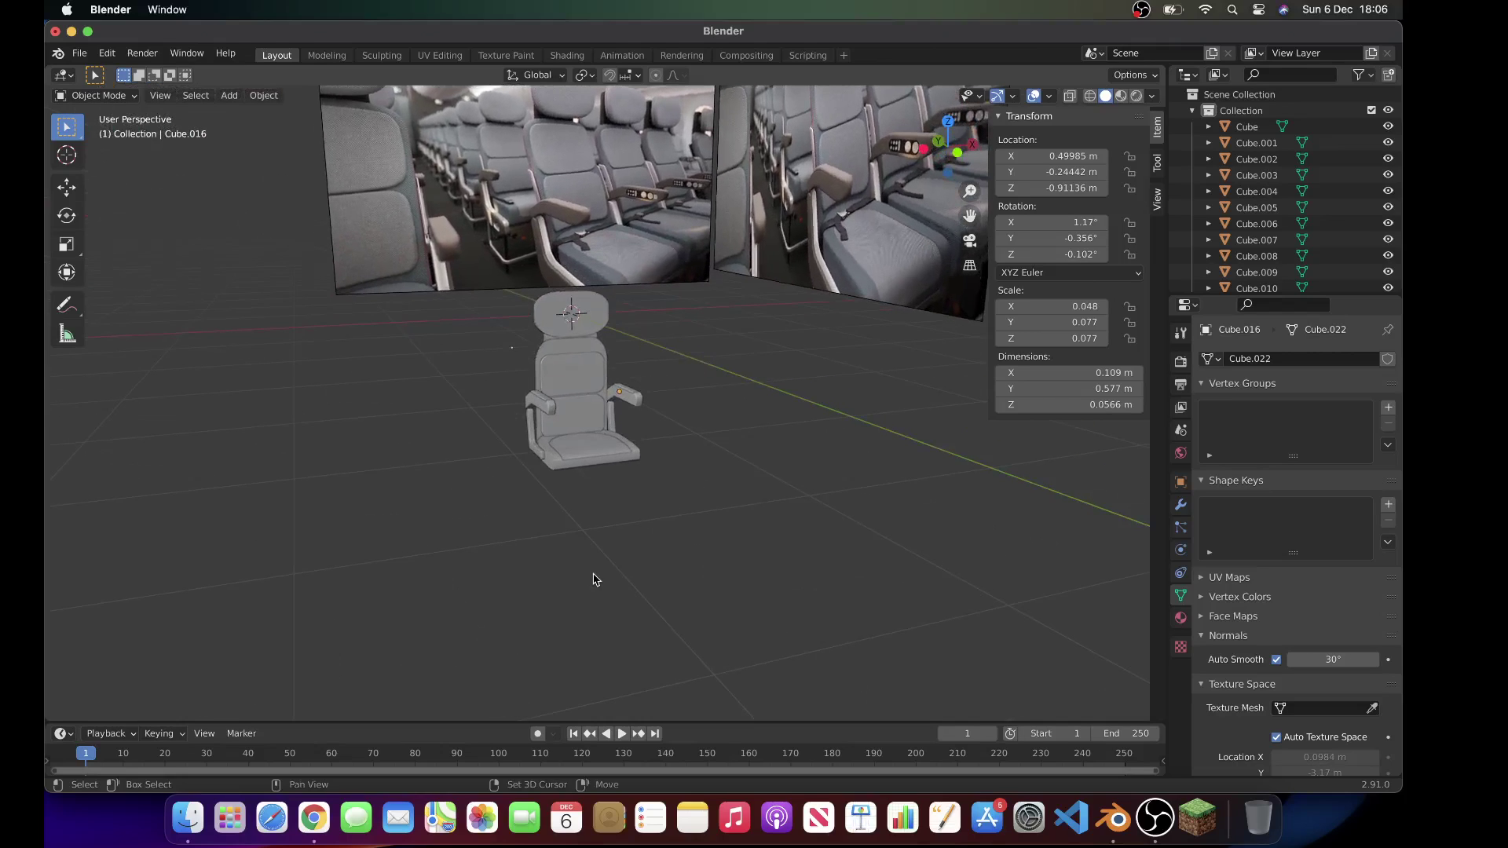
{"action": "scroll", "coordinate": [573, 459], "scroll_direction": "up", "scroll_amount": 8}
{"action": "left_click", "coordinate": [554, 497]}
{"action": "key", "text": "Tab"}
{"action": "scroll", "coordinate": [550, 495], "scroll_direction": "up", "scroll_amount": 10}
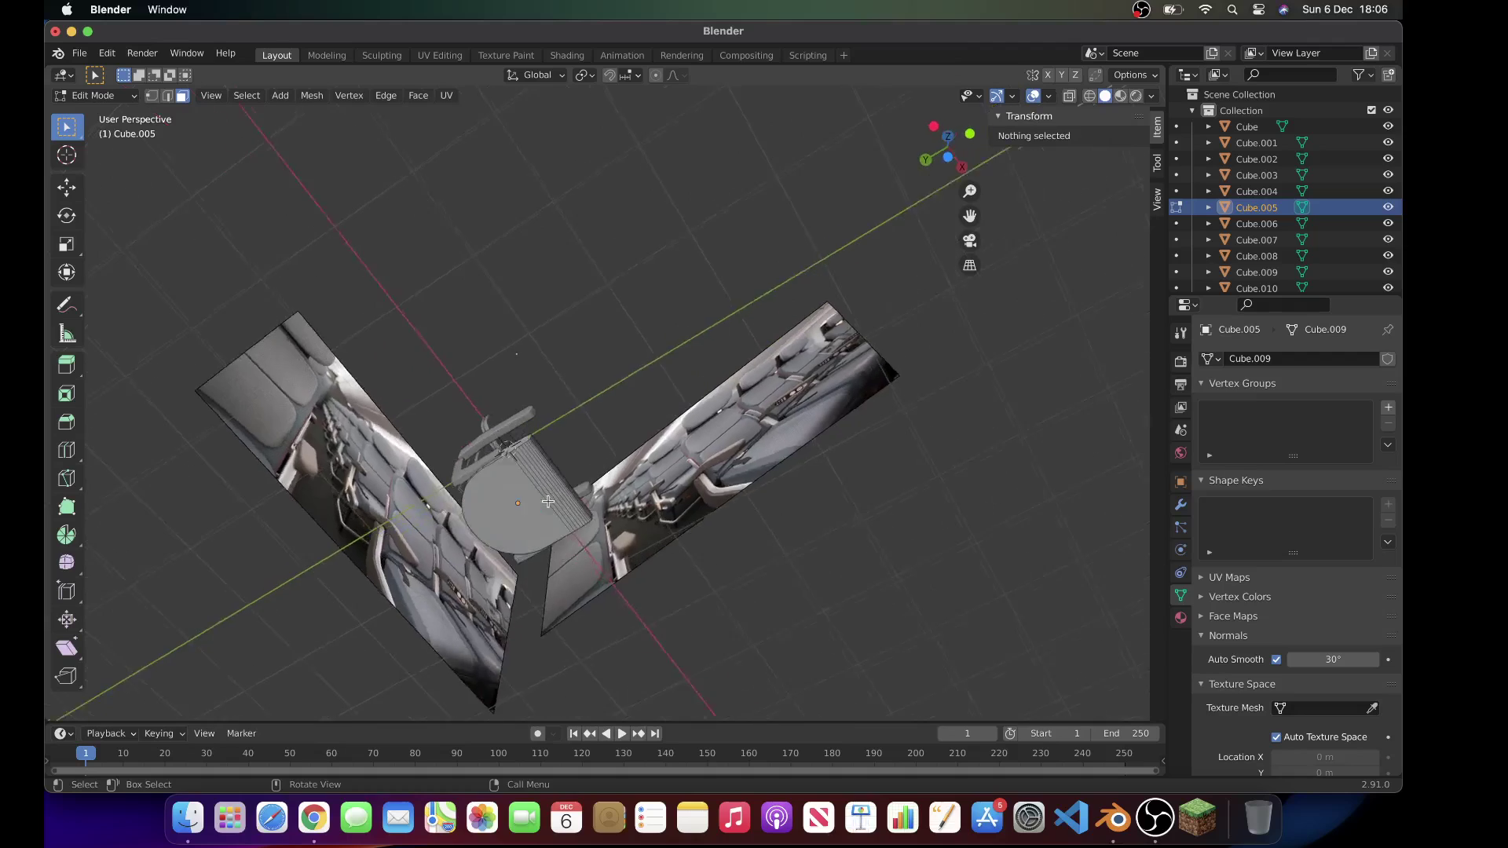
{"action": "scroll", "coordinate": [502, 377], "scroll_direction": "up", "scroll_amount": 3}
{"action": "left_click", "coordinate": [482, 446]}
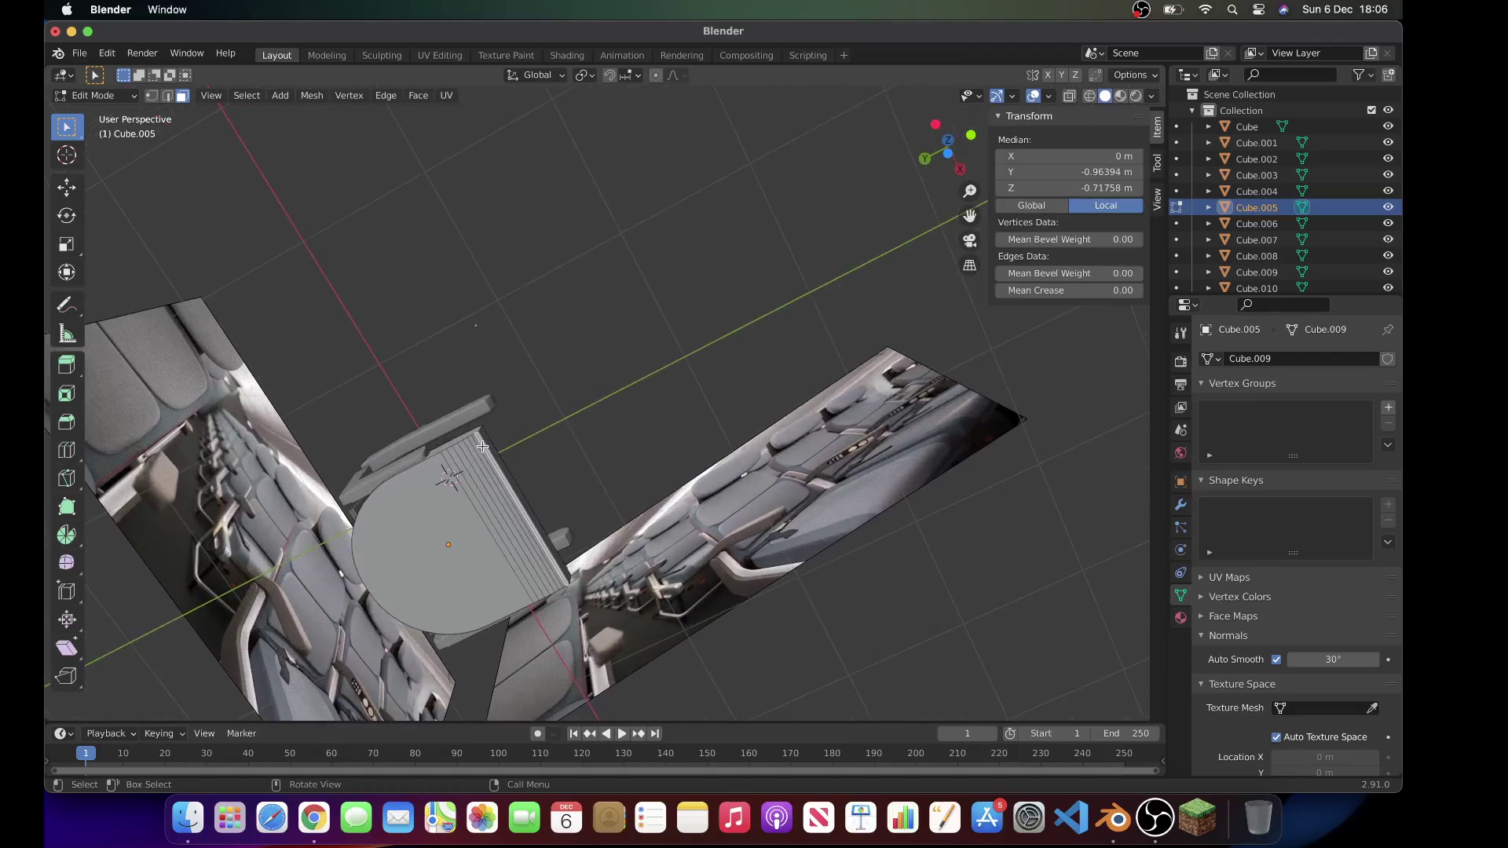
{"action": "left_click", "coordinate": [627, 472]}
{"action": "scroll", "coordinate": [627, 471], "scroll_direction": "up", "scroll_amount": 6}
{"action": "key", "text": "Tab"}
{"action": "scroll", "coordinate": [628, 474], "scroll_direction": "left", "scroll_amount": 10}
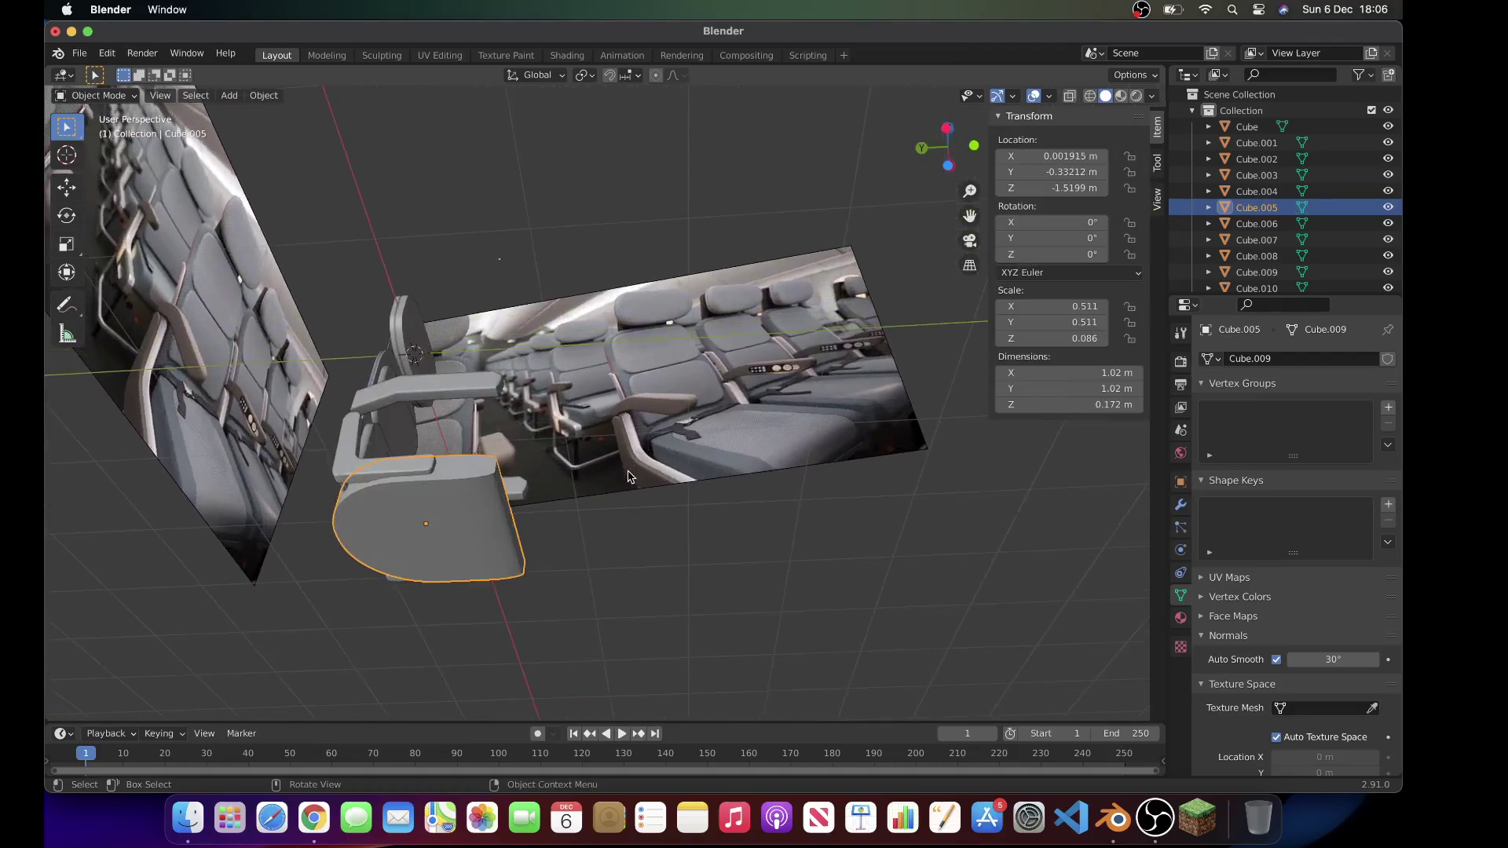
Step: Add a cube, place it below the seat cushion at about Z -2.24 m, and scale it uniformly by 0.049
{"action": "scroll", "coordinate": [628, 477], "scroll_direction": "down", "scroll_amount": 3}
{"action": "key", "text": "shift+a"}
{"action": "mouse_move", "coordinate": [330, 475]}
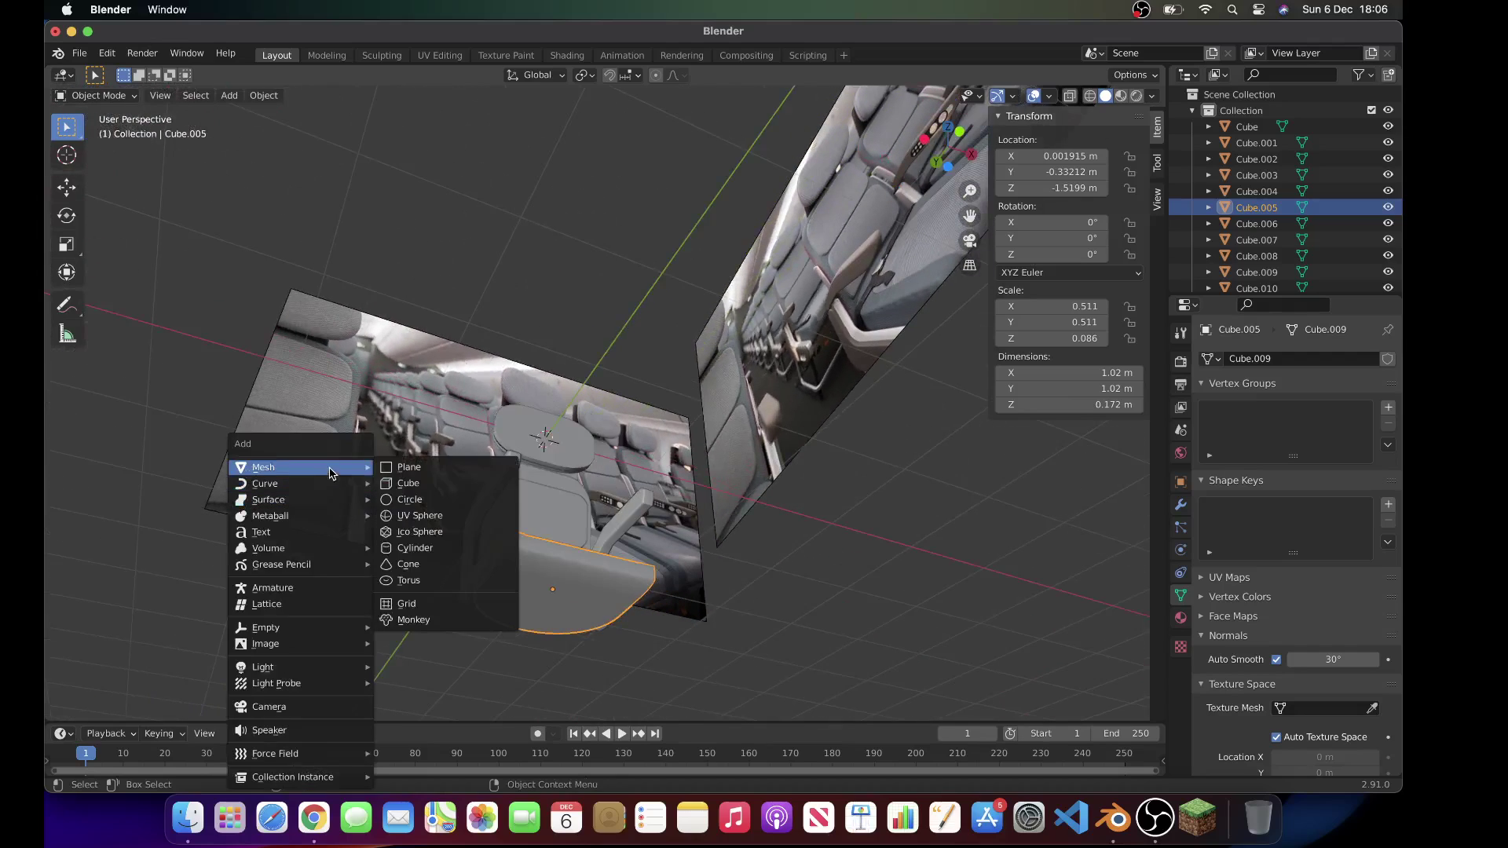
{"action": "left_click", "coordinate": [438, 488]}
{"action": "scroll", "coordinate": [714, 528], "scroll_direction": "down", "scroll_amount": 5}
{"action": "key", "text": "g"}
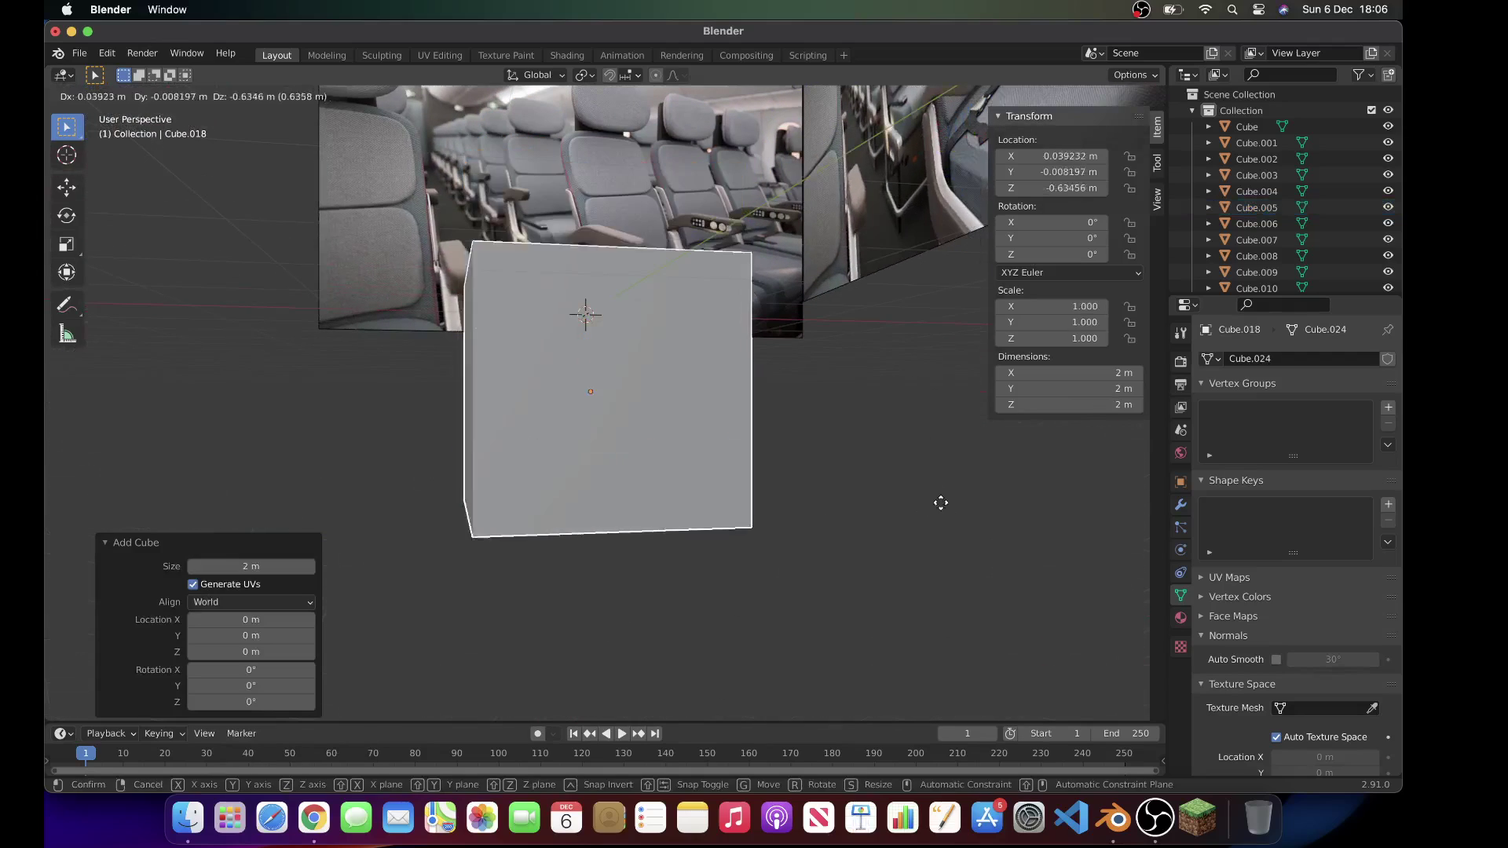
{"action": "left_click", "coordinate": [949, 657]}
{"action": "key", "text": "s"}
{"action": "left_click", "coordinate": [618, 585]}
Step: Scale the small cube below the seat by 0.309 along X to make it thinner
{"action": "key", "text": "s"}
{"action": "key", "text": "x"}
{"action": "key", "text": "z"}
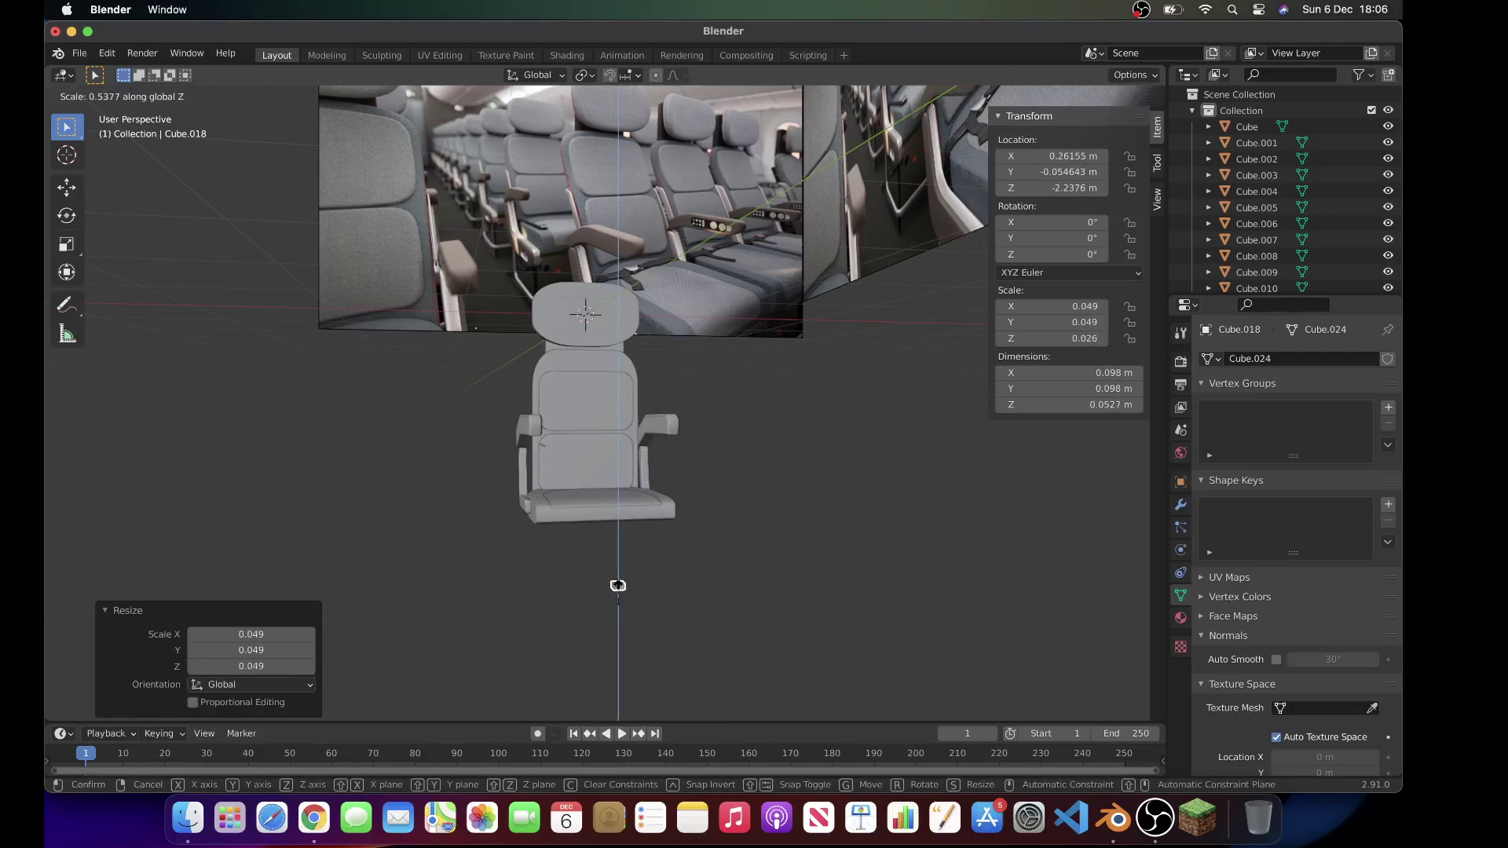
{"action": "key", "text": "z"}
{"action": "key", "text": "z"}
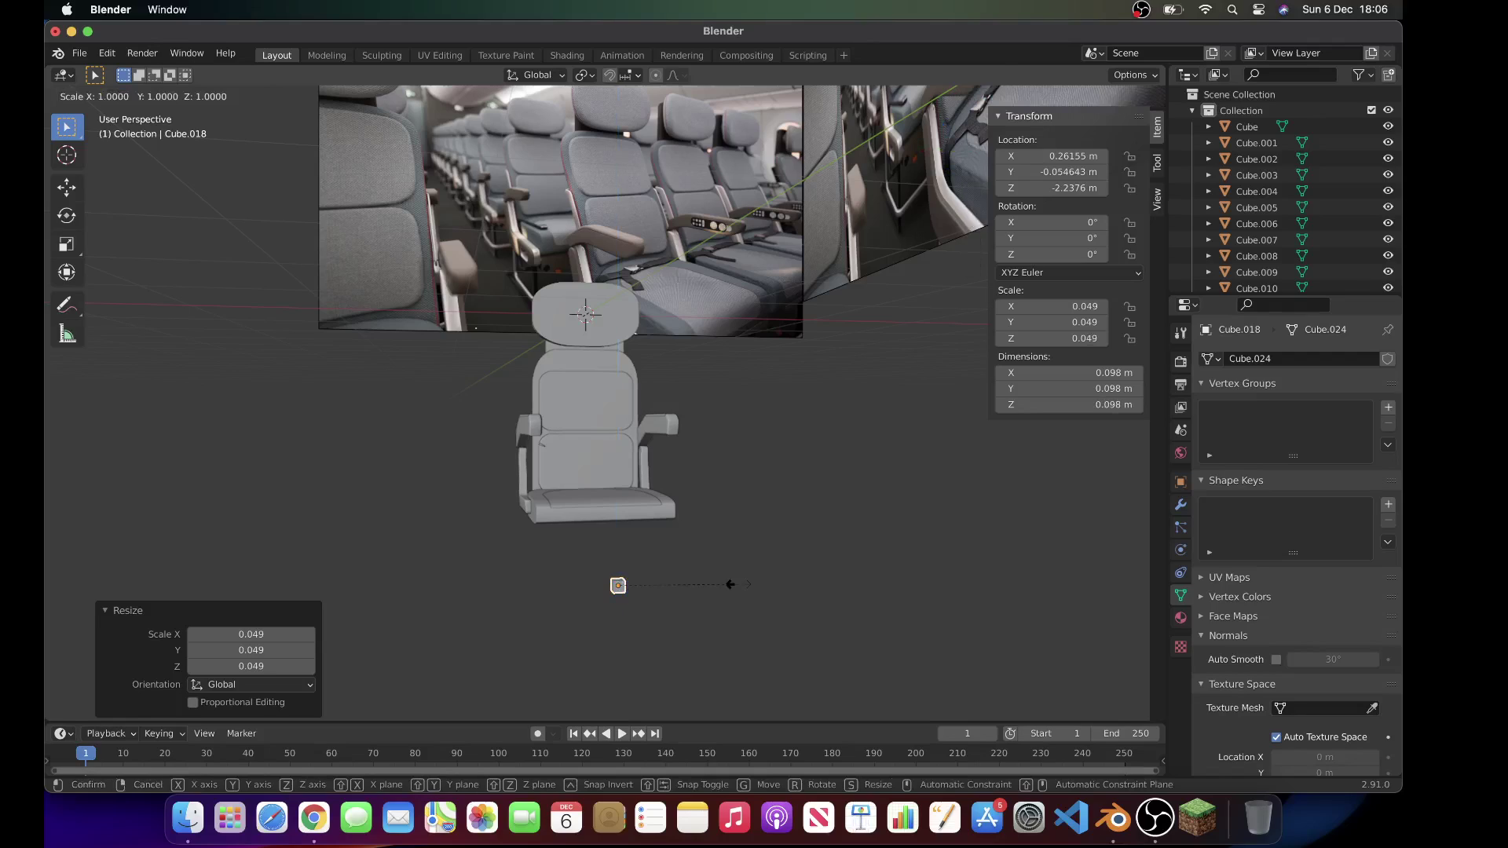
{"action": "key", "text": "y"}
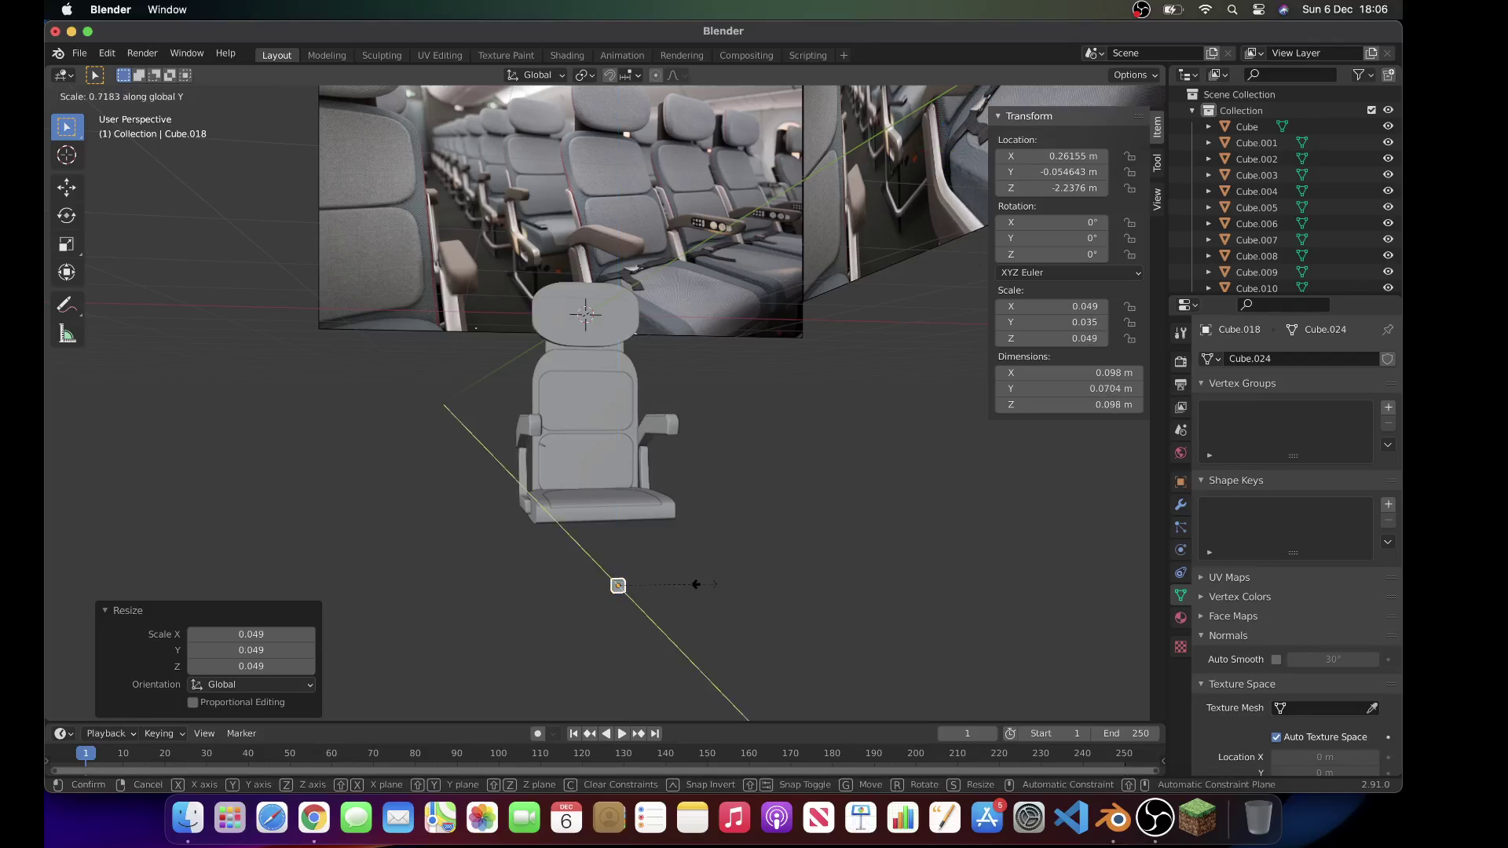
{"action": "key", "text": "x"}
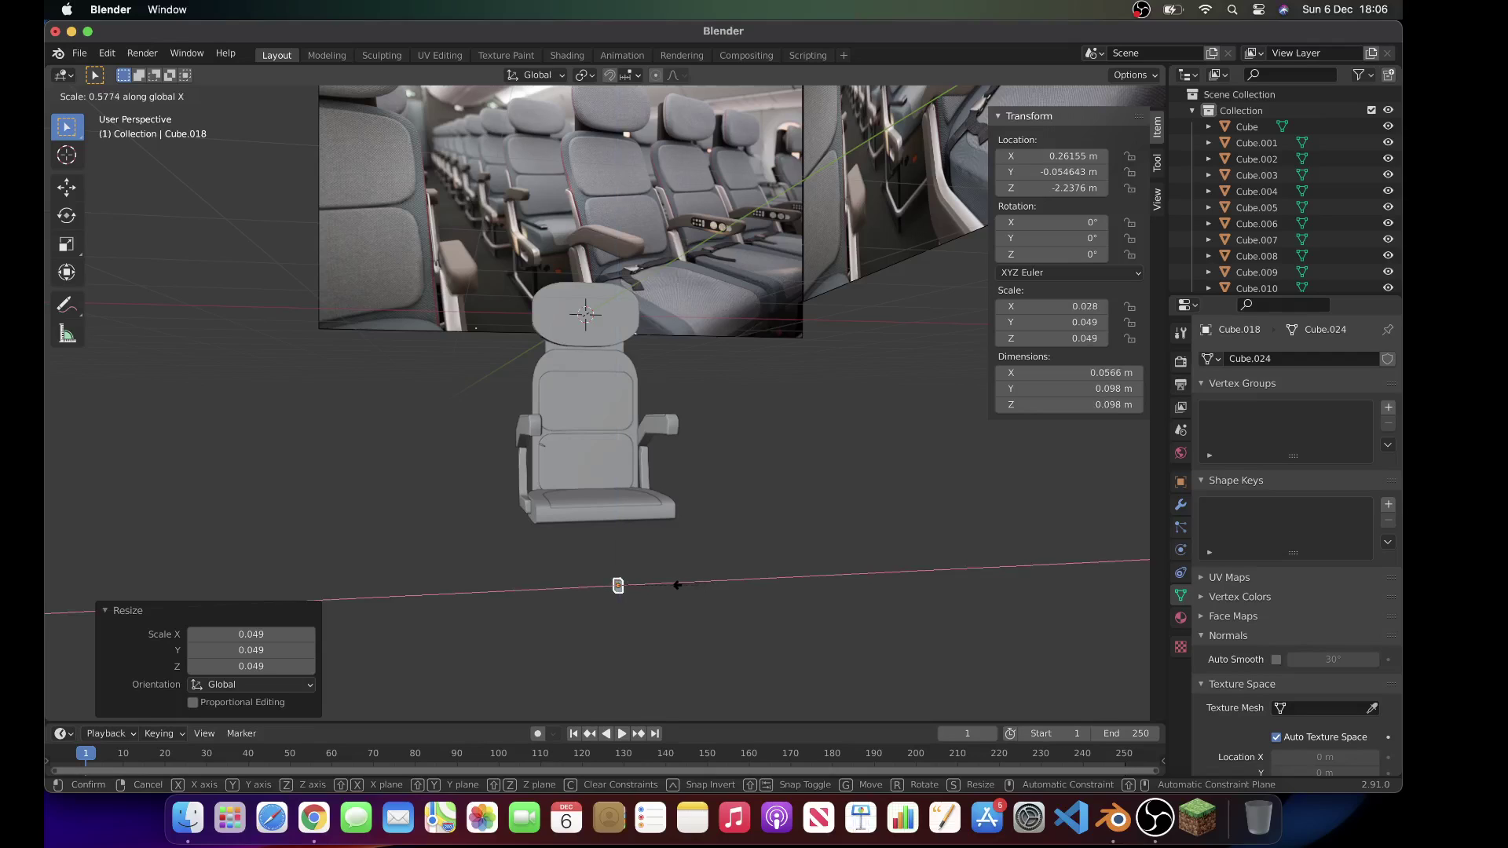
{"action": "left_click", "coordinate": [618, 585]}
Step: Stretch the thin cube by 7.663 along Z into an upright leg post
{"action": "middle_click_drag", "start_coordinate": [616, 589], "coordinate": [767, 639]}
{"action": "key", "text": "s"}
{"action": "key", "text": "z"}
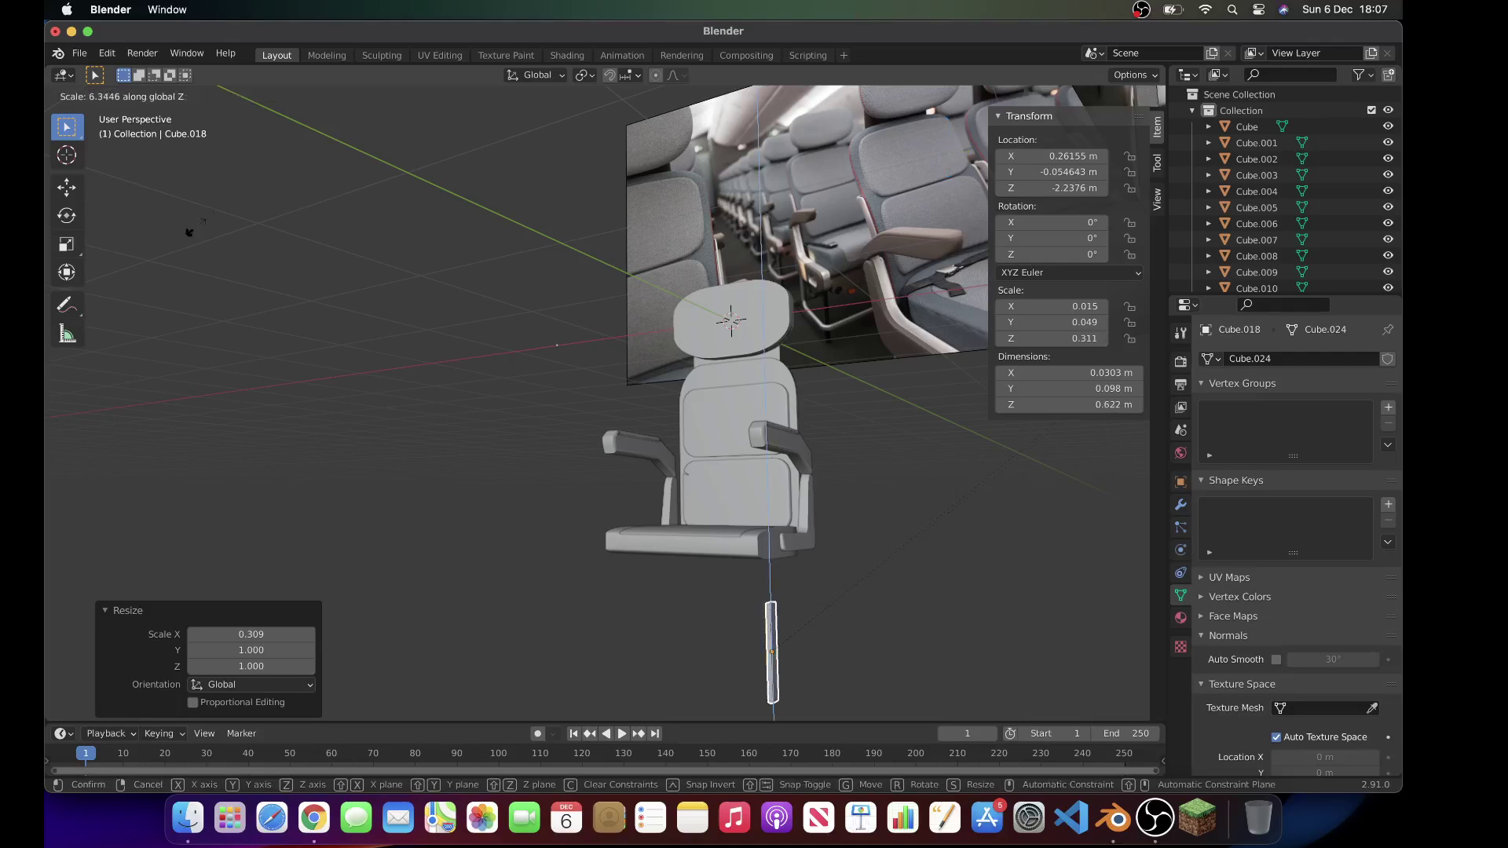
{"action": "left_click", "coordinate": [251, 196]}
Step: In the left side view, move the leg post about 0.126 m in Y and 0.270 m in Z, under the cushion's rear
{"action": "scroll", "coordinate": [802, 482], "scroll_direction": "right", "scroll_amount": 5}
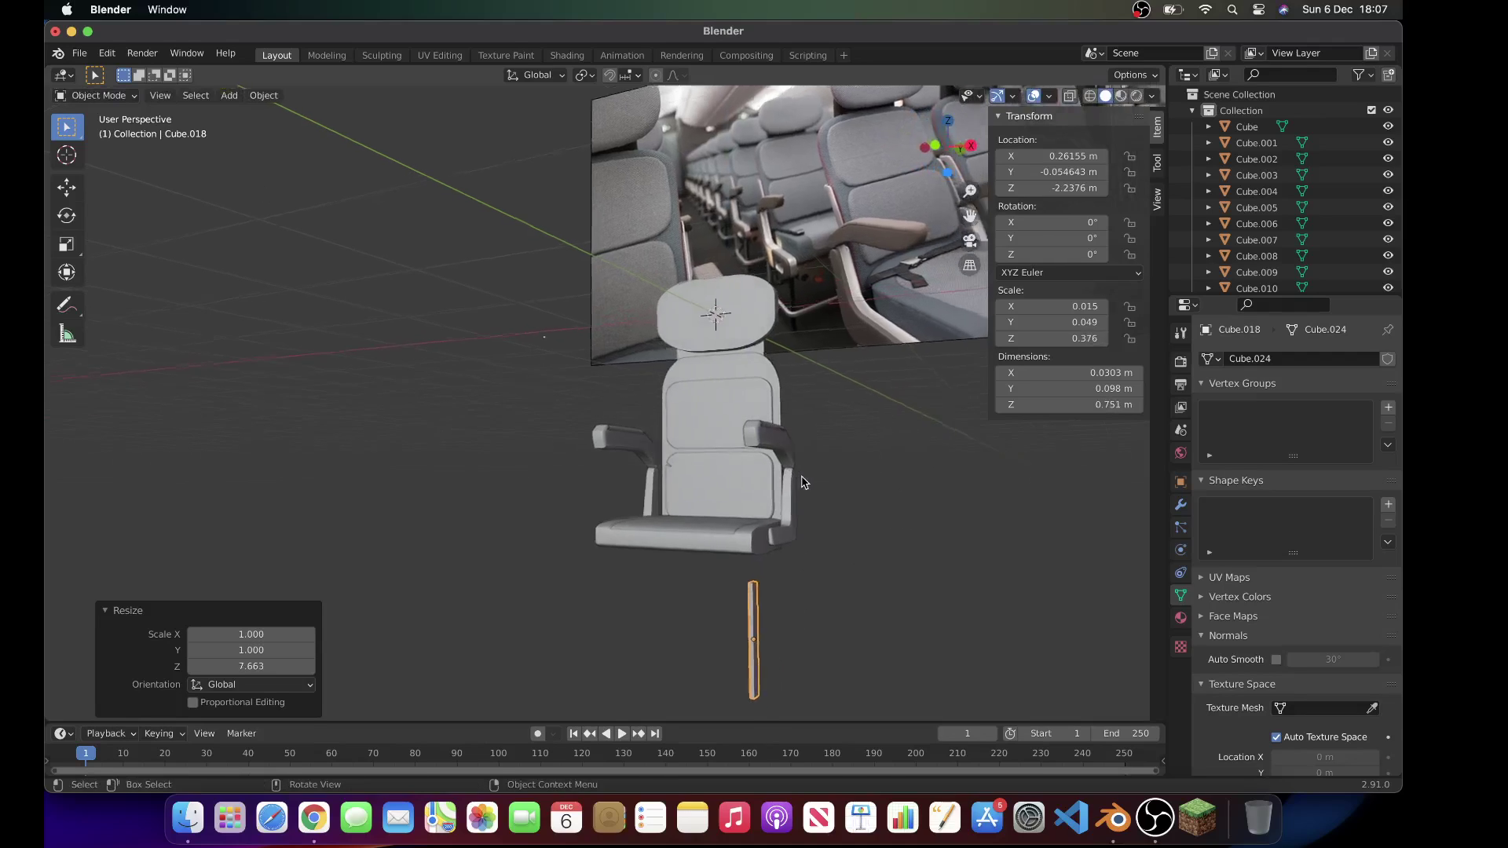
{"action": "scroll", "coordinate": [802, 482], "scroll_direction": "down", "scroll_amount": 2}
{"action": "scroll", "coordinate": [798, 493], "scroll_direction": "left", "scroll_amount": 4}
{"action": "scroll", "coordinate": [797, 492], "scroll_direction": "right", "scroll_amount": 5}
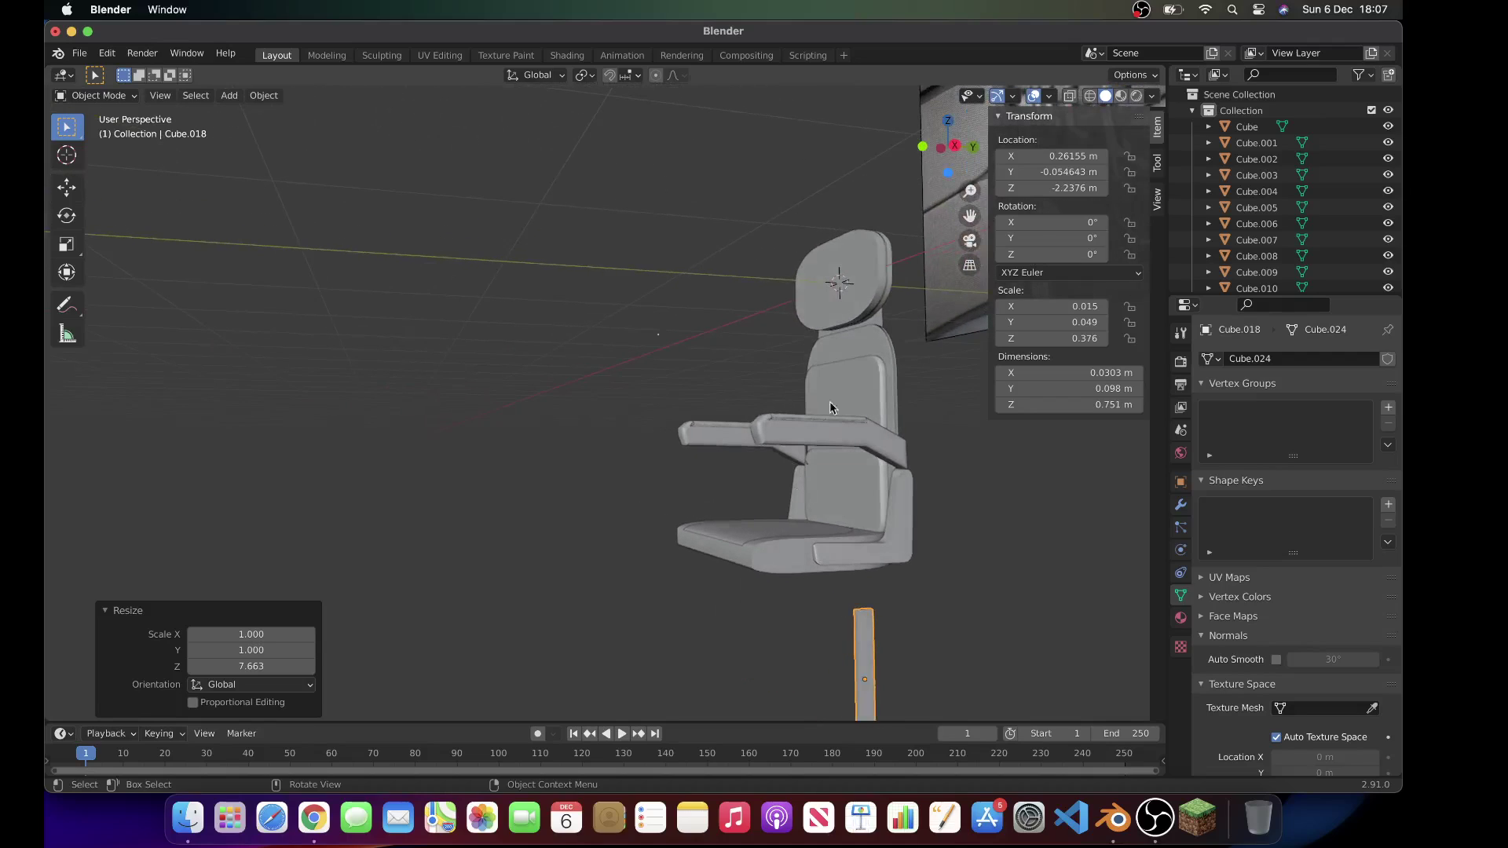
{"action": "left_click", "coordinate": [940, 150]}
{"action": "key", "text": "g"}
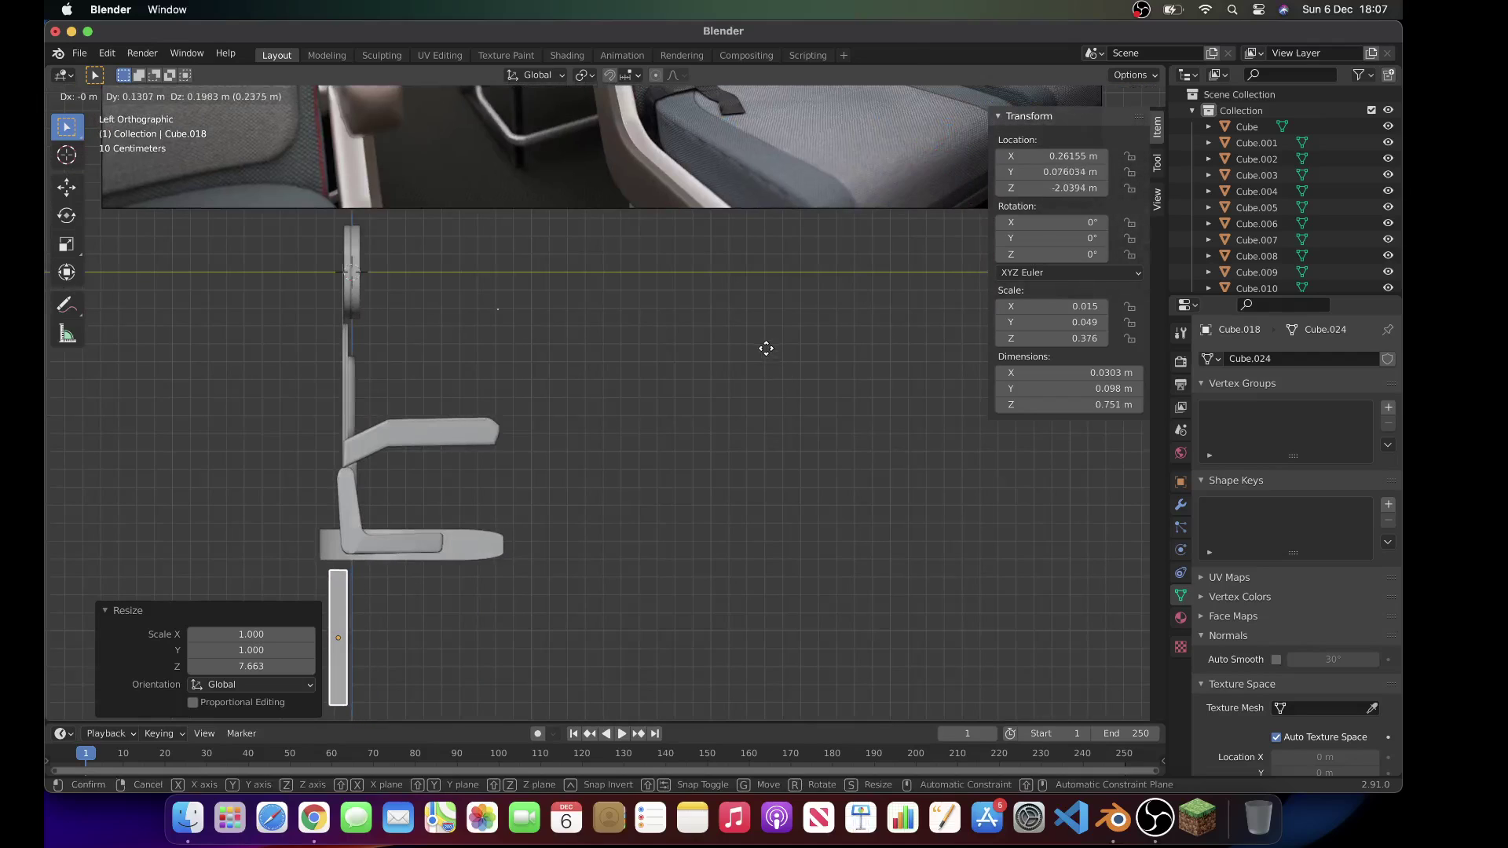
{"action": "left_click", "coordinate": [767, 340]}
Step: Move the leg post -0.67741 m along X toward the seat's opposite side
{"action": "scroll", "coordinate": [768, 341], "scroll_direction": "right", "scroll_amount": 10}
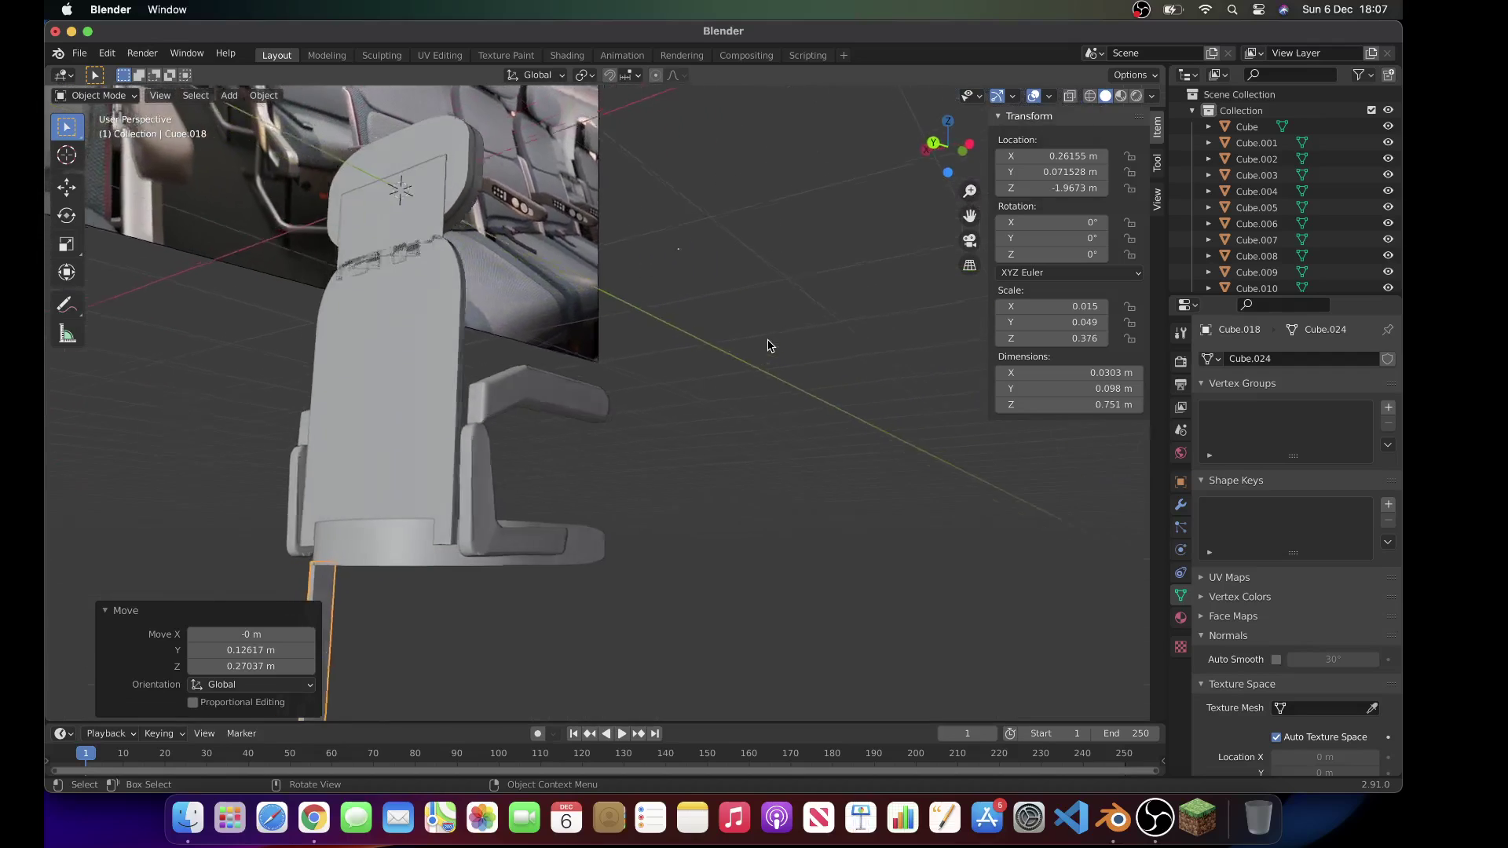
{"action": "scroll", "coordinate": [768, 345], "scroll_direction": "right", "scroll_amount": 2}
{"action": "key", "text": "g"}
{"action": "key", "text": "x"}
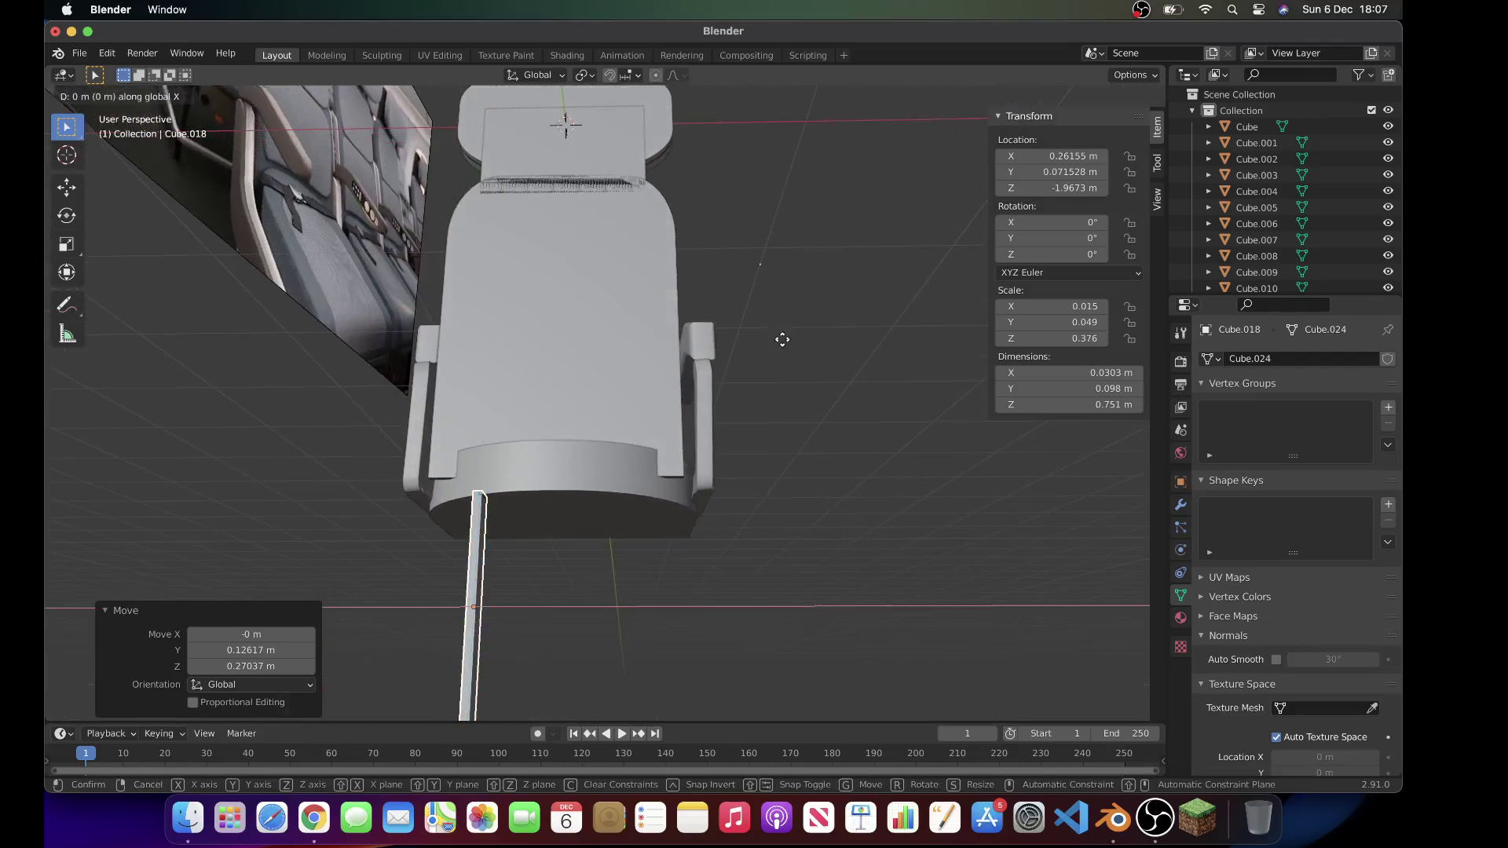
{"action": "left_click", "coordinate": [977, 377]}
Step: Nudge the leg post under the cushion's rear corner to about X -0.390, Y -0.037, Z -1.963 m
{"action": "scroll", "coordinate": [848, 471], "scroll_direction": "right", "scroll_amount": 5}
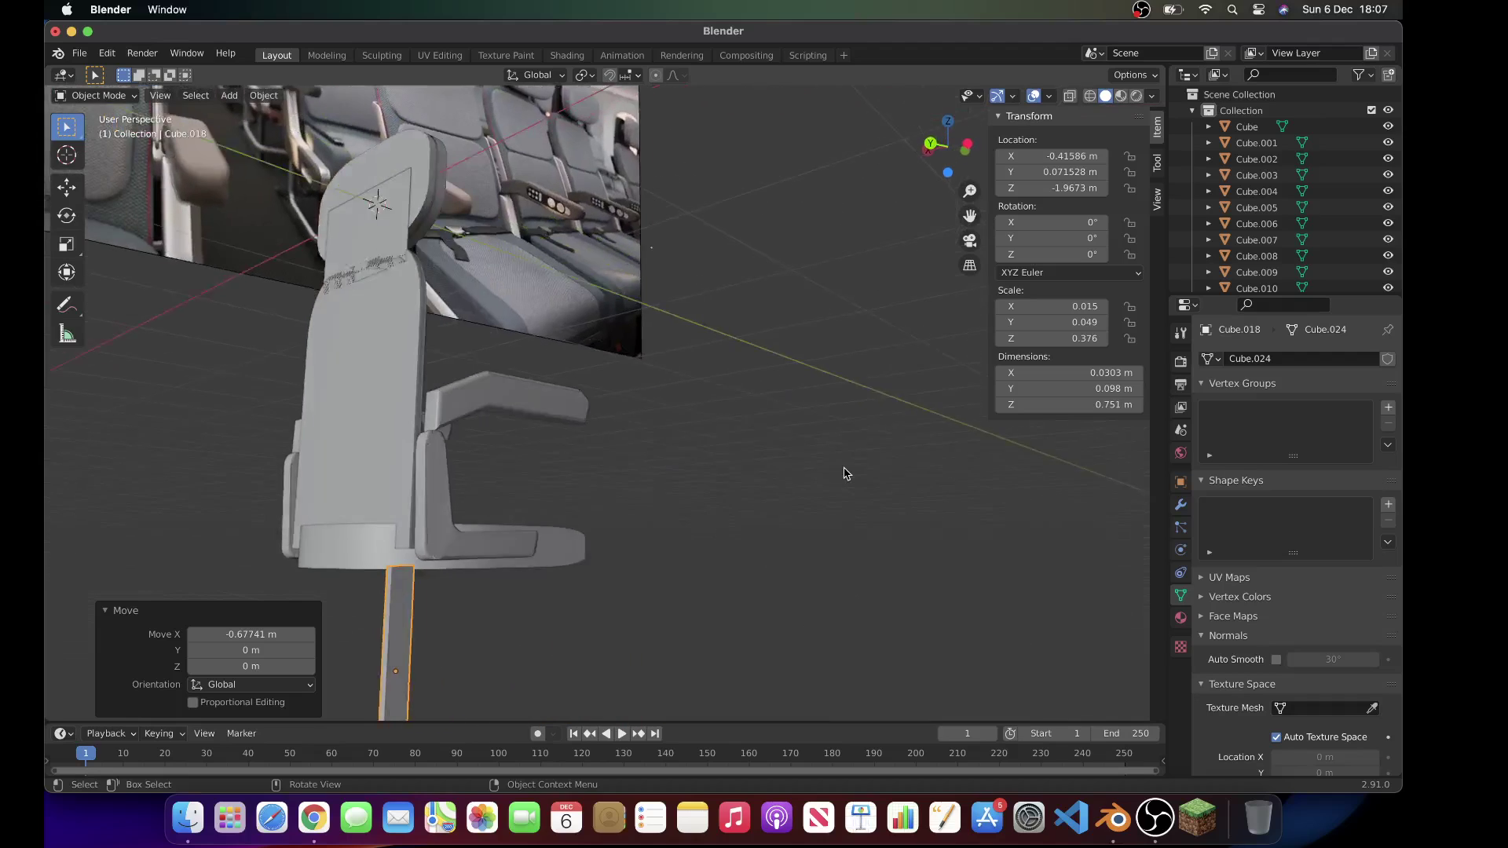
{"action": "left_click", "coordinate": [549, 534]}
{"action": "scroll", "coordinate": [549, 536], "scroll_direction": "right", "scroll_amount": 5}
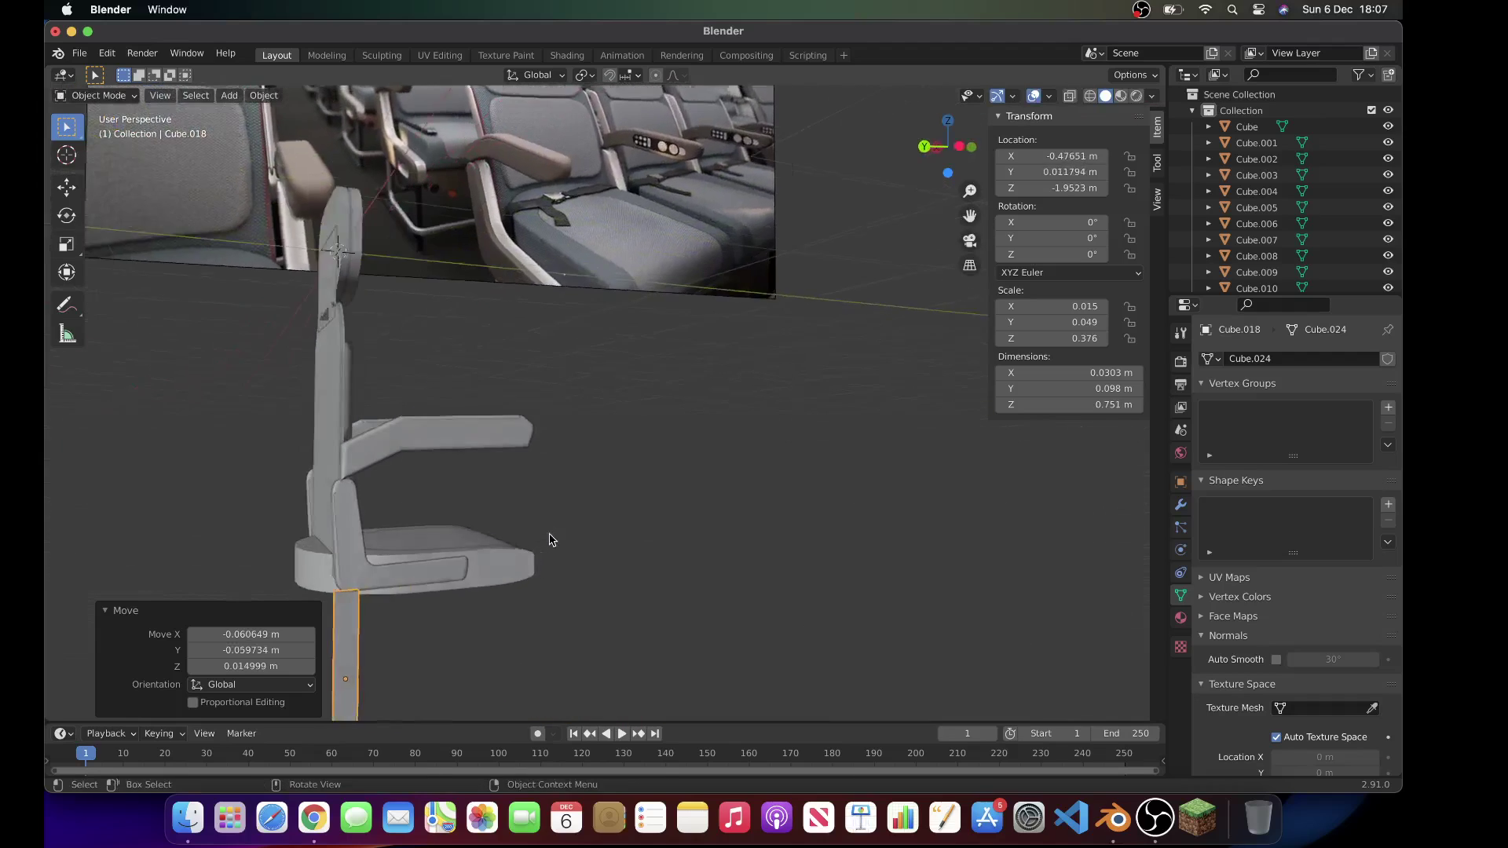
{"action": "scroll", "coordinate": [550, 536], "scroll_direction": "right", "scroll_amount": 5}
{"action": "key", "text": "g"}
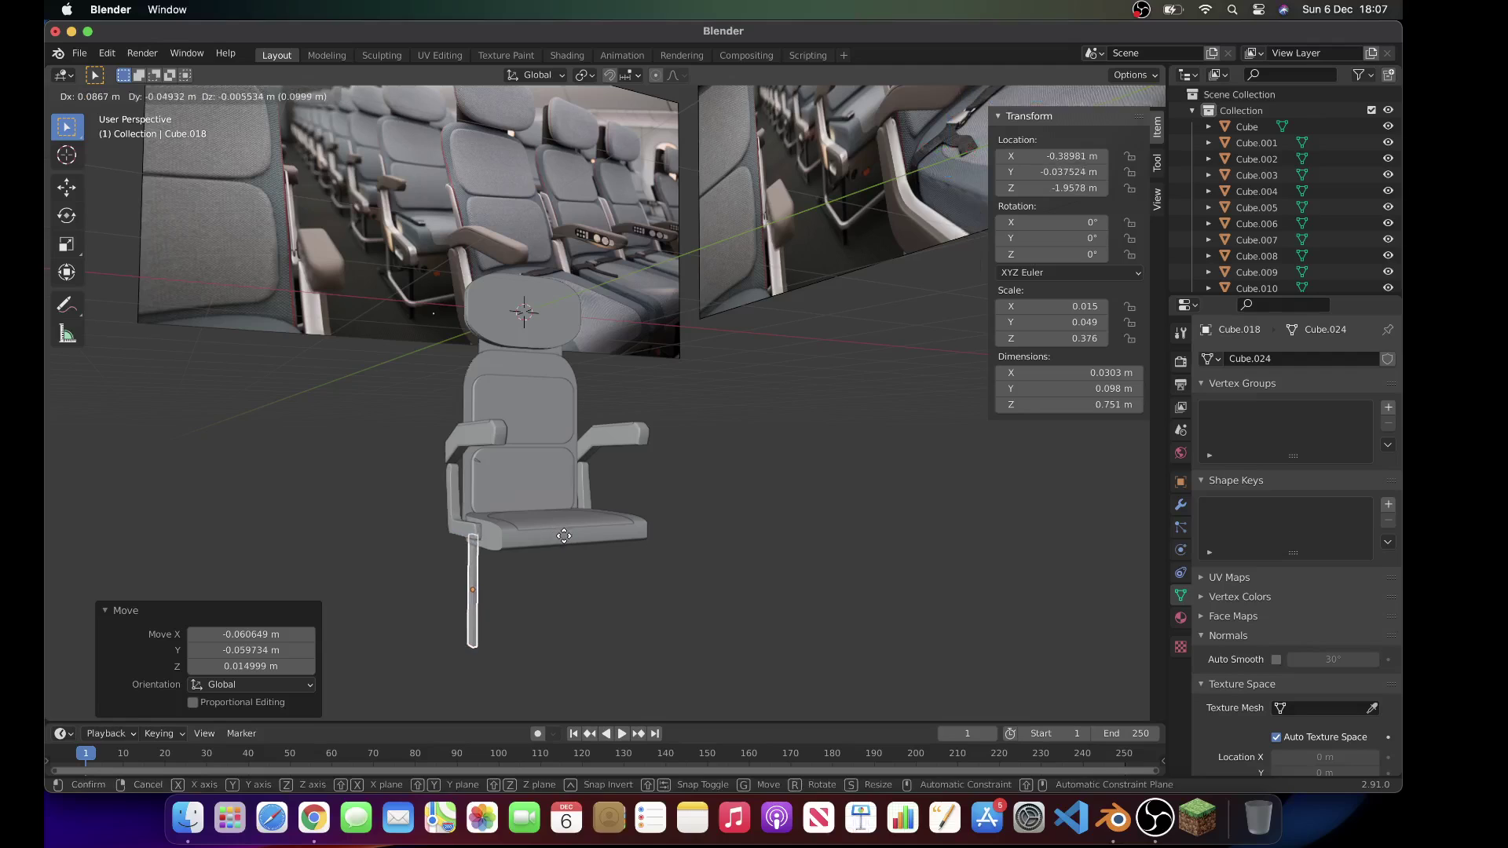
{"action": "left_click", "coordinate": [565, 537]}
Step: Refine the leg post's position against the cushion's underside to about X -0.381, Y -0.105, Z -1.953 m
{"action": "scroll", "coordinate": [564, 540], "scroll_direction": "right", "scroll_amount": 10}
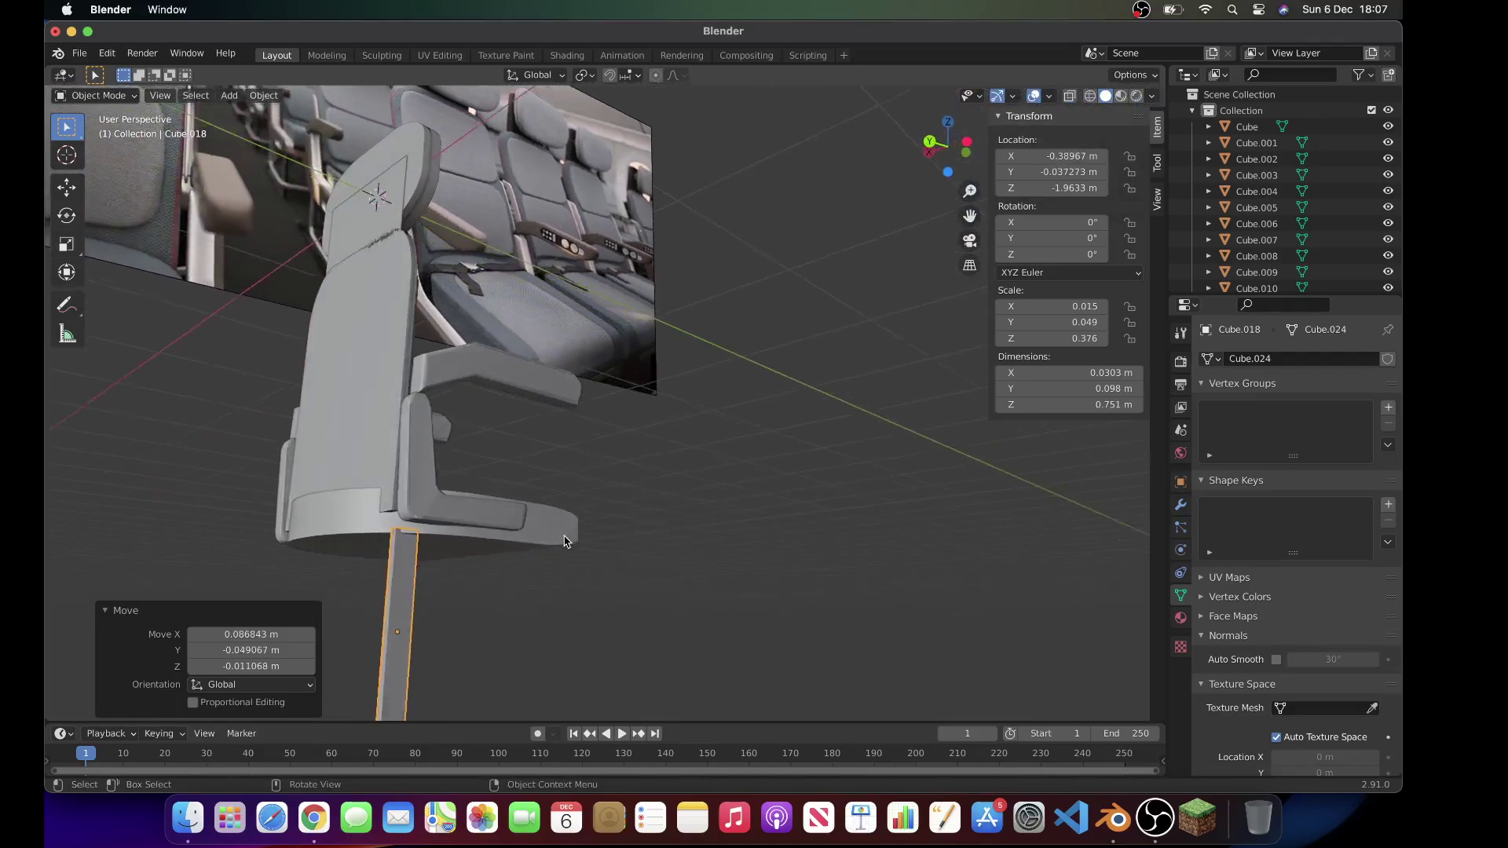
{"action": "key", "text": "g"}
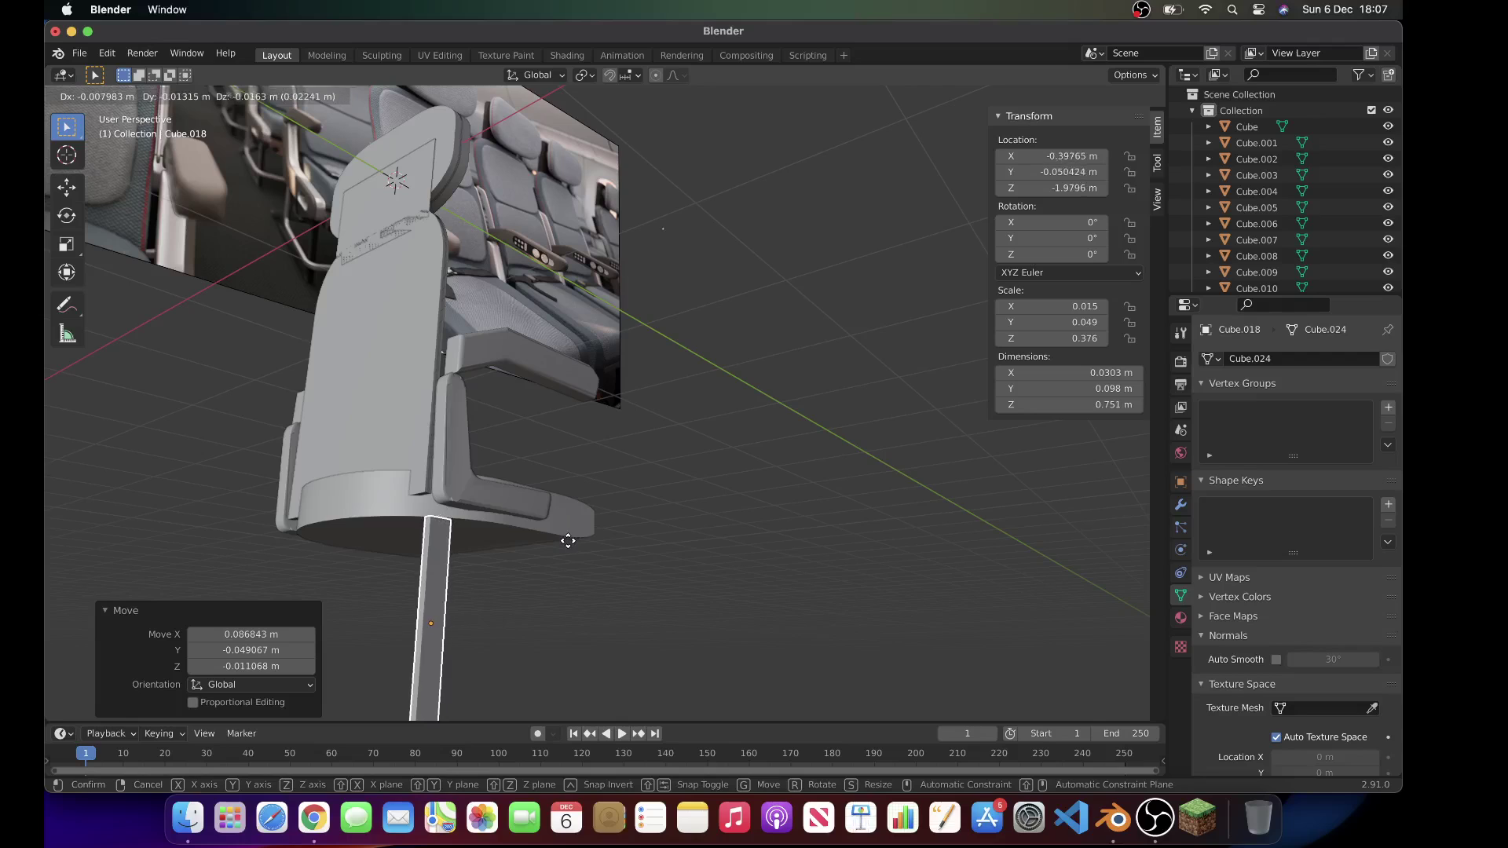
{"action": "left_click", "coordinate": [567, 541]}
{"action": "scroll", "coordinate": [567, 541], "scroll_direction": "right", "scroll_amount": 8}
{"action": "key", "text": "g"}
{"action": "left_click", "coordinate": [574, 538]}
{"action": "scroll", "coordinate": [577, 535], "scroll_direction": "left", "scroll_amount": 10}
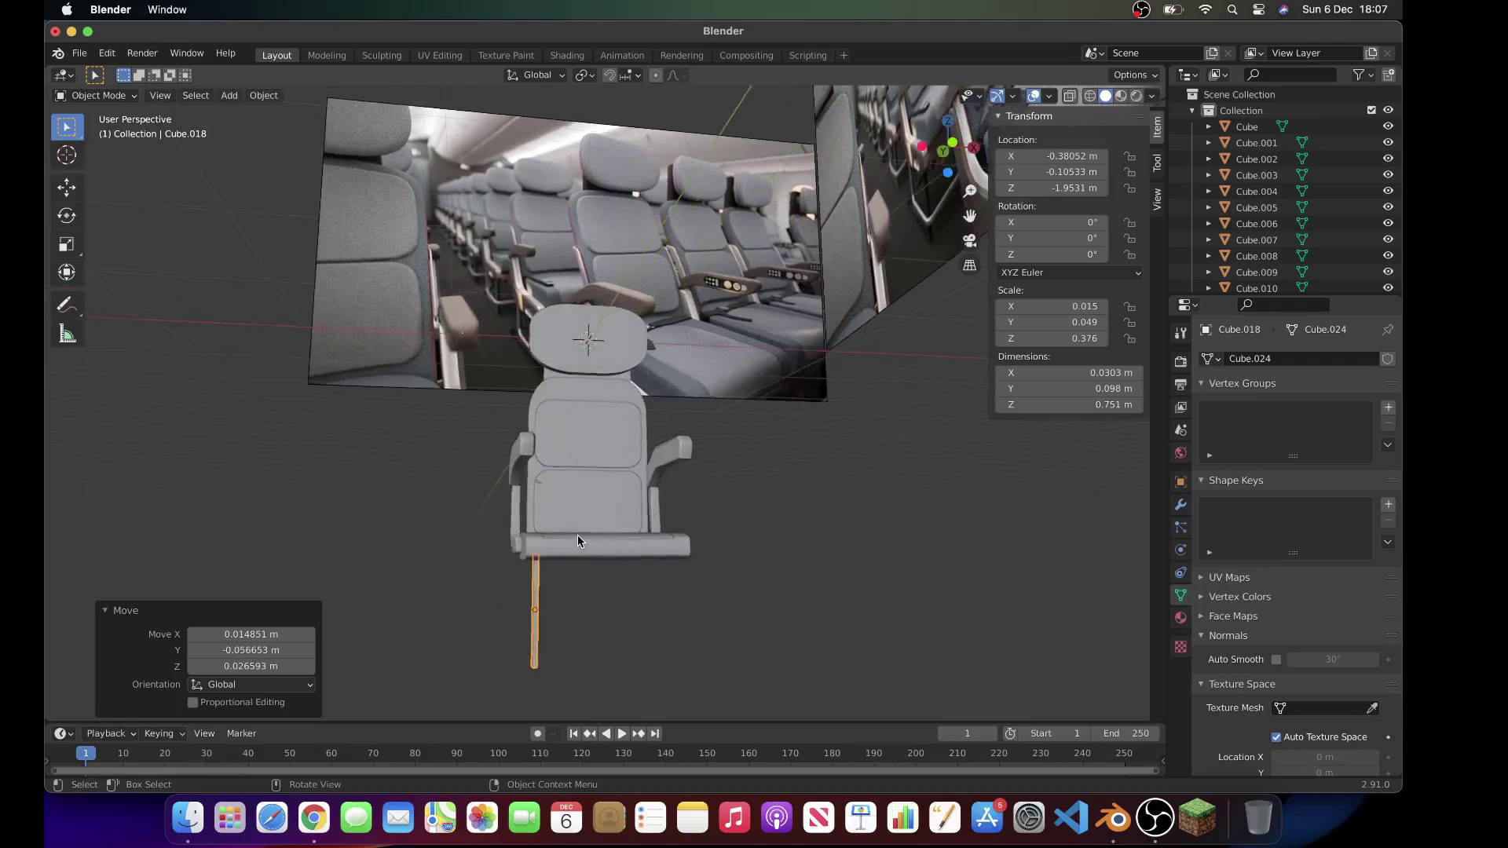
Step: Compare the leg post with the leg frames in the reference photos and inspect its side faces in Edit Mode
{"action": "scroll", "coordinate": [577, 541], "scroll_direction": "right", "scroll_amount": 8}
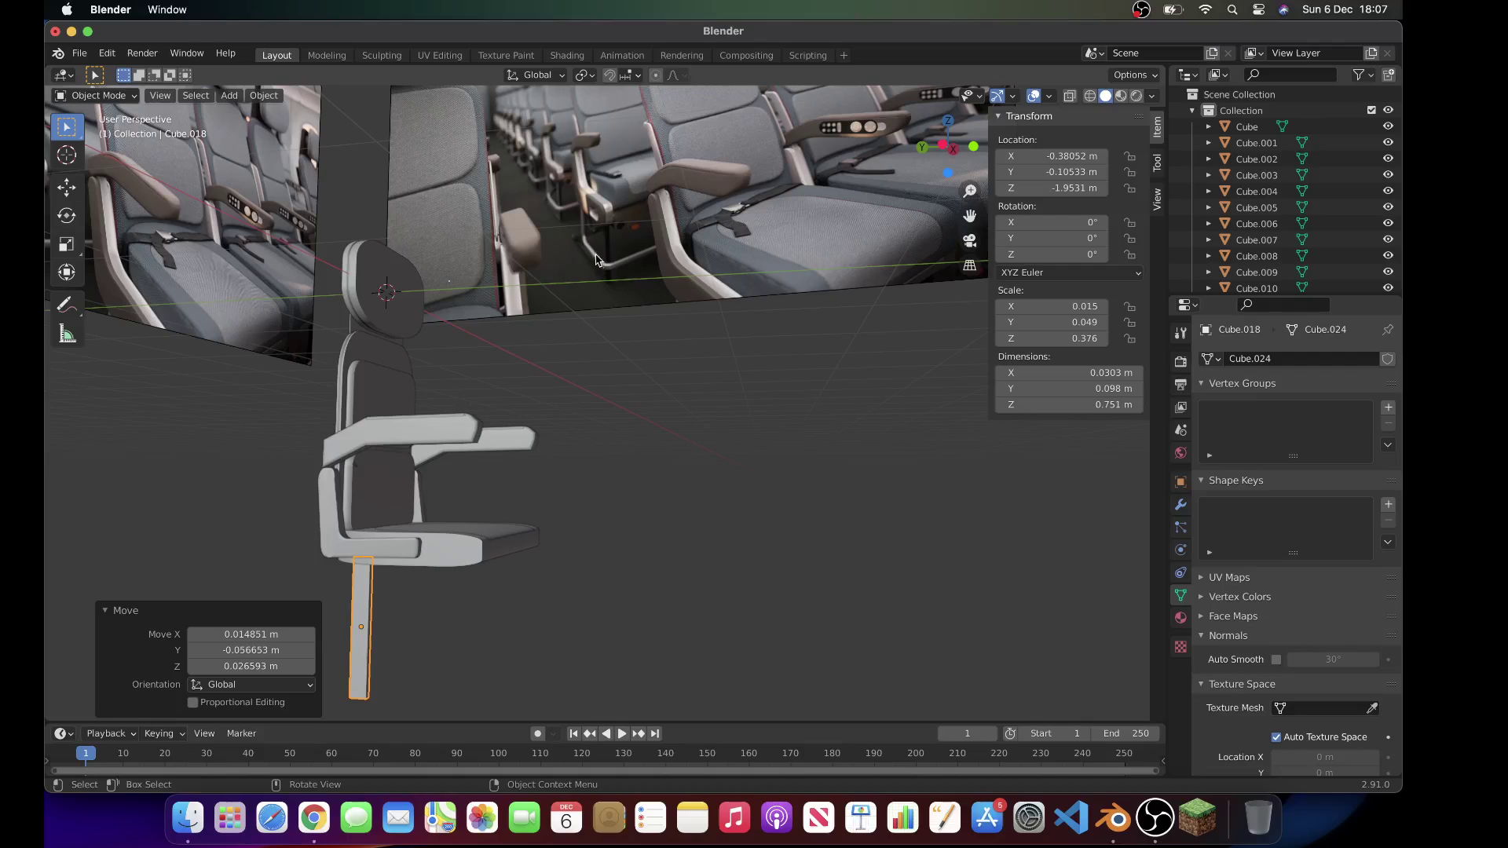
{"action": "scroll", "coordinate": [622, 353], "scroll_direction": "left", "scroll_amount": 8}
{"action": "key", "text": "Tab"}
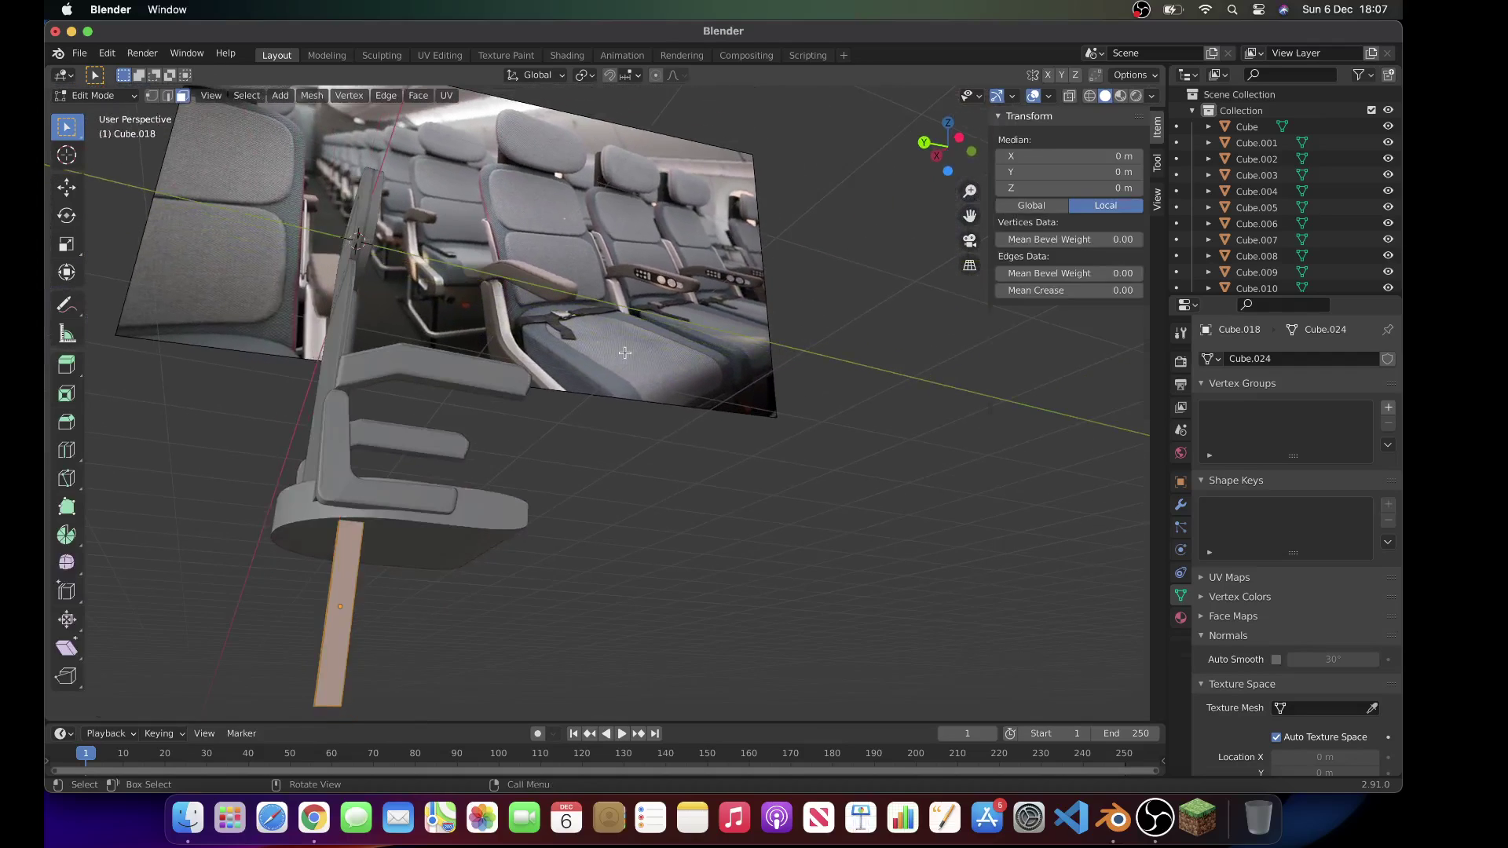
{"action": "scroll", "coordinate": [603, 442], "scroll_direction": "down", "scroll_amount": 6, "text": "shift"}
{"action": "left_click", "coordinate": [579, 549]}
{"action": "scroll", "coordinate": [579, 532], "scroll_direction": "up", "scroll_amount": 3}
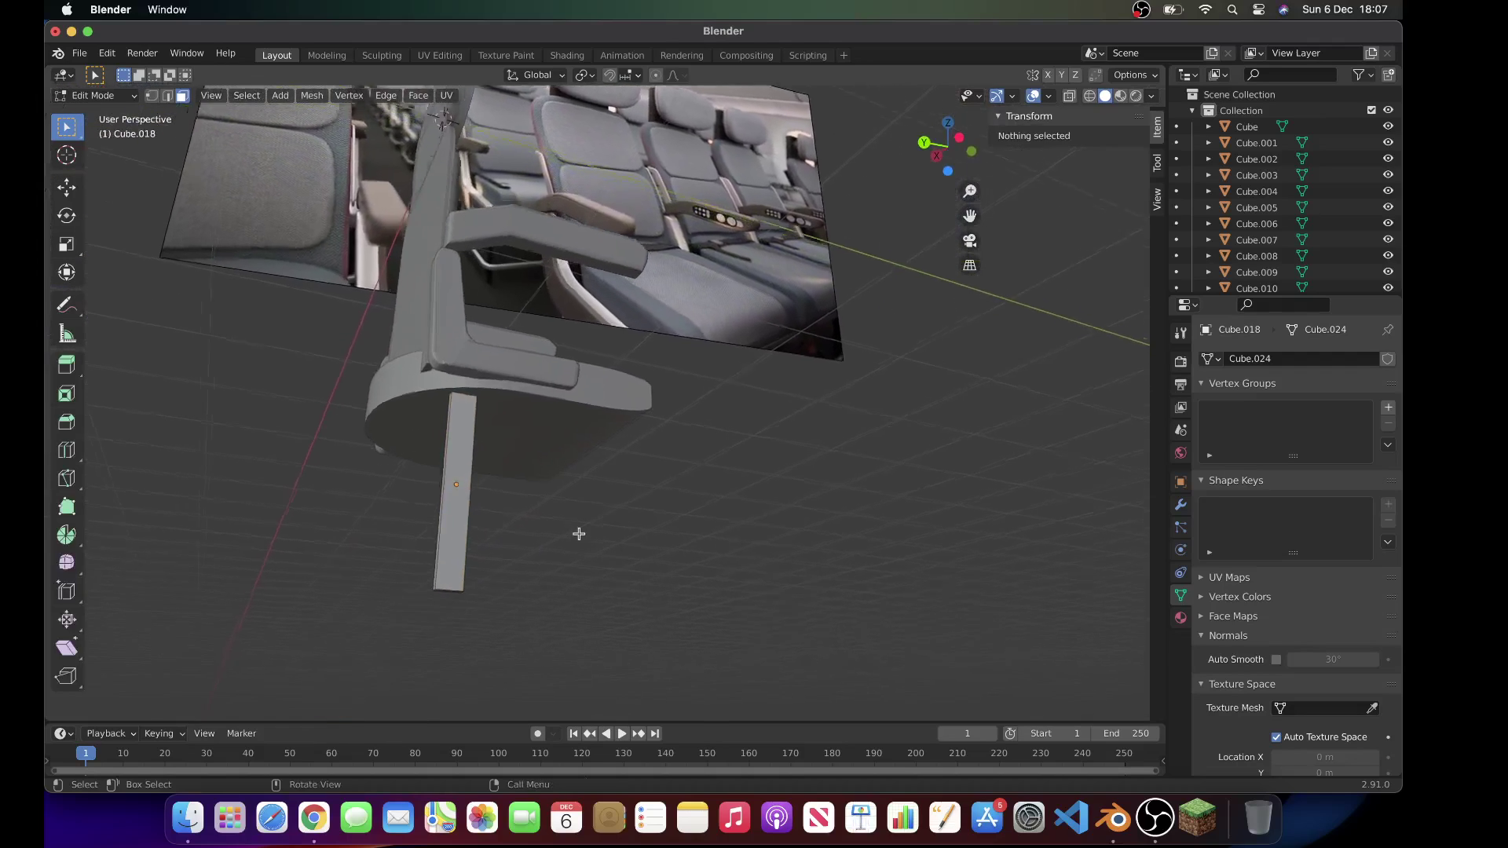
{"action": "key", "text": "Tab"}
{"action": "key", "text": "Tab"}
{"action": "left_click", "coordinate": [435, 601]}
{"action": "scroll", "coordinate": [417, 616], "scroll_direction": "left", "scroll_amount": 5}
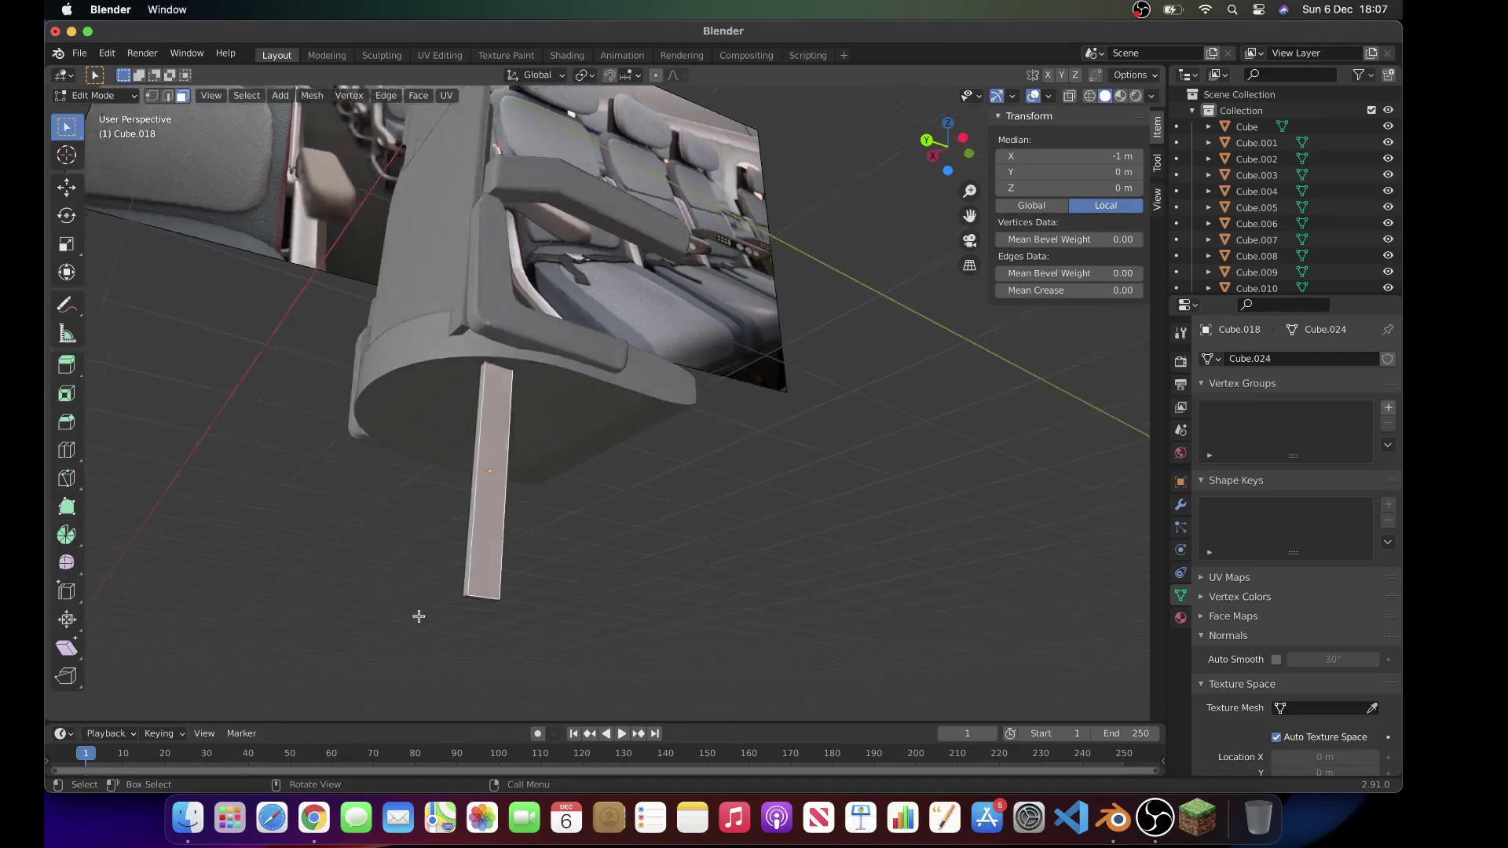
{"action": "left_click", "coordinate": [530, 592]}
{"action": "scroll", "coordinate": [562, 613], "scroll_direction": "right", "scroll_amount": 5}
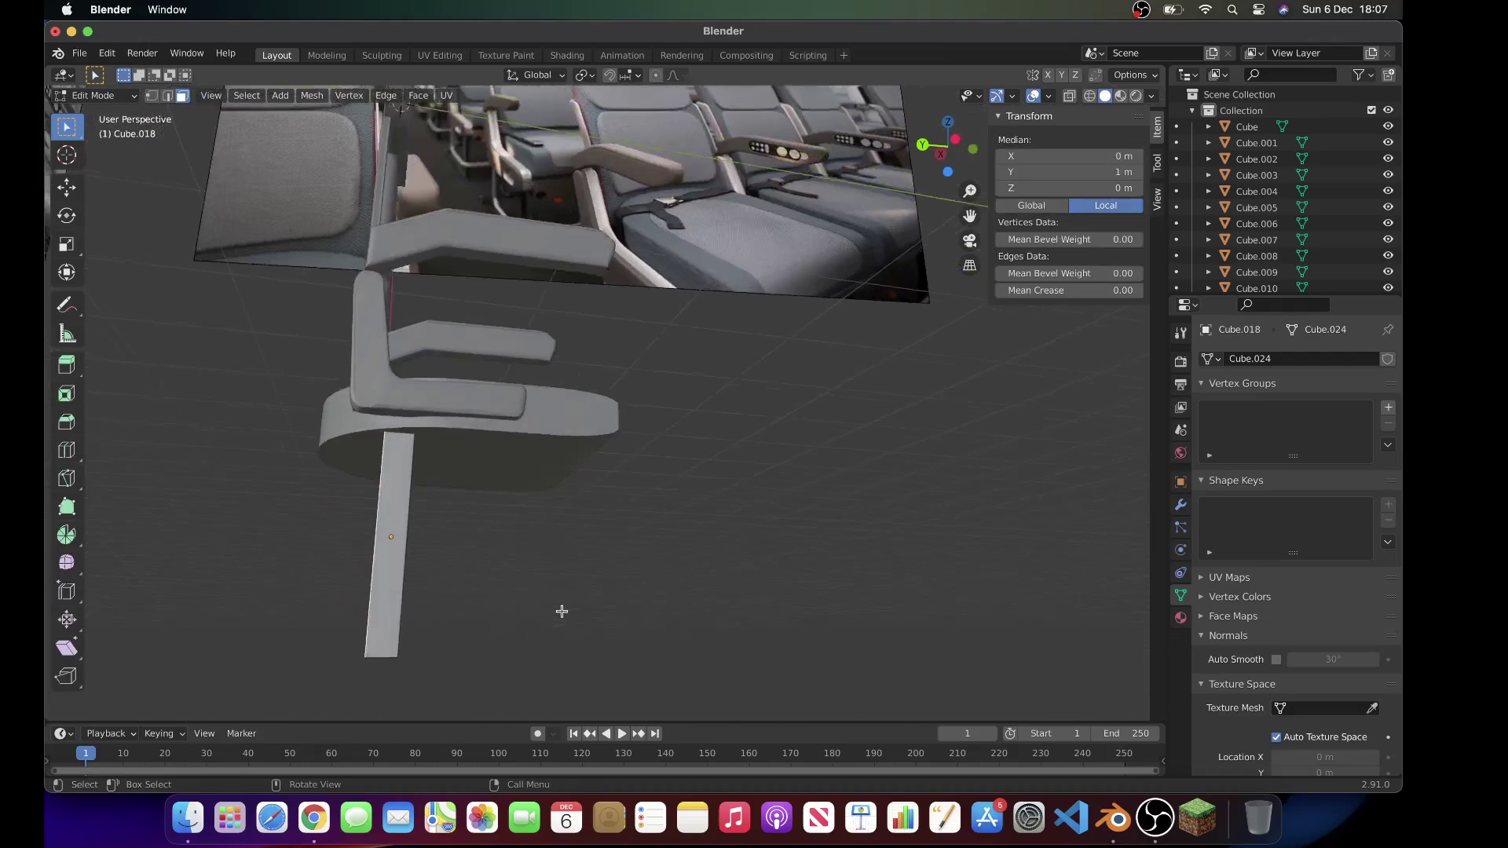
Step: Add one loop cut near the lower end of the leg post with a slide factor of about 0.898
{"action": "key", "text": "ctrl+r"}
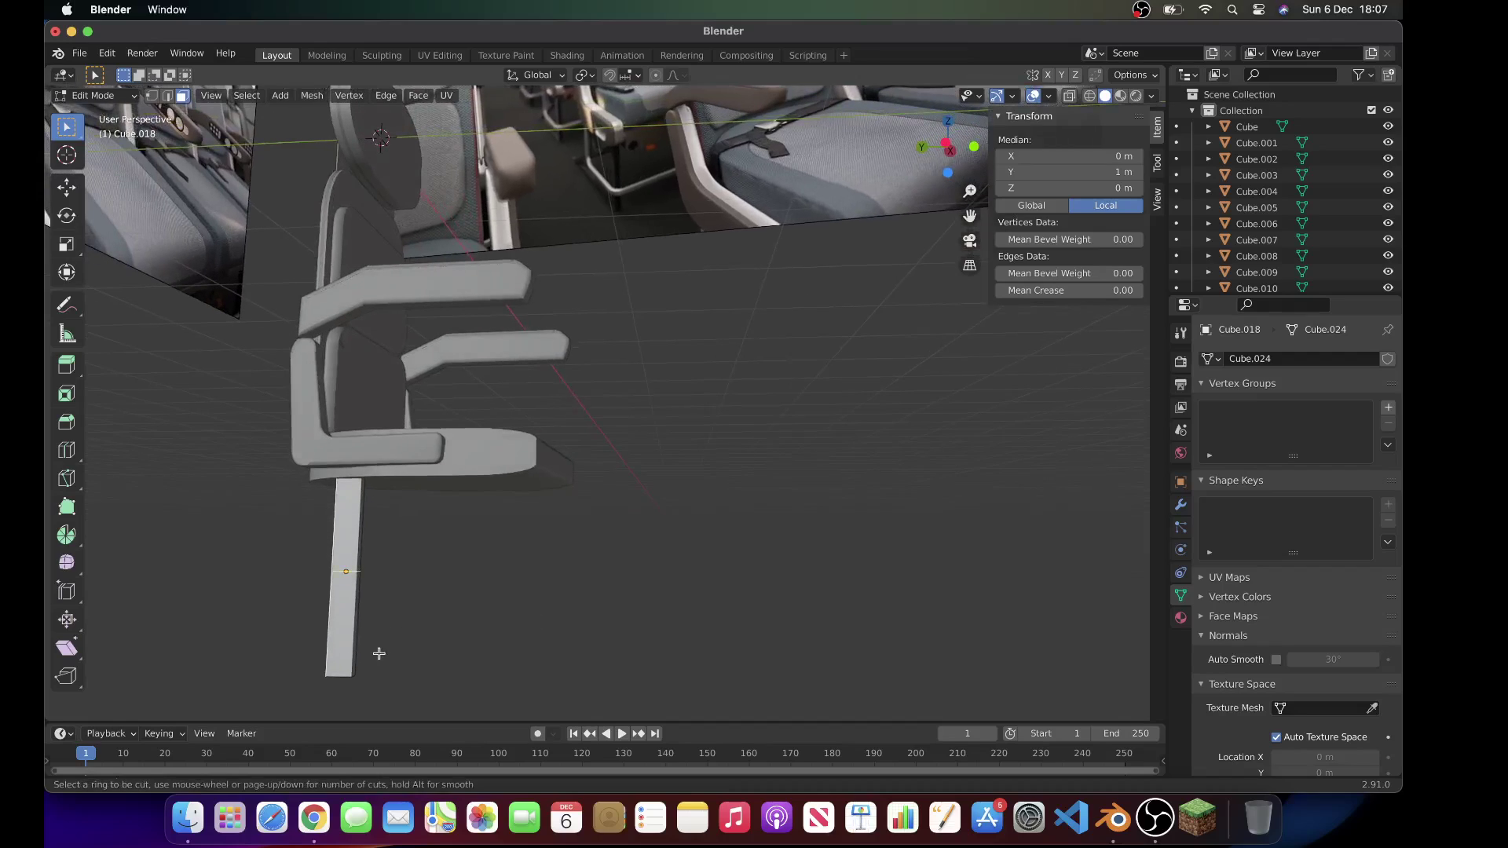
{"action": "left_click", "coordinate": [345, 570]}
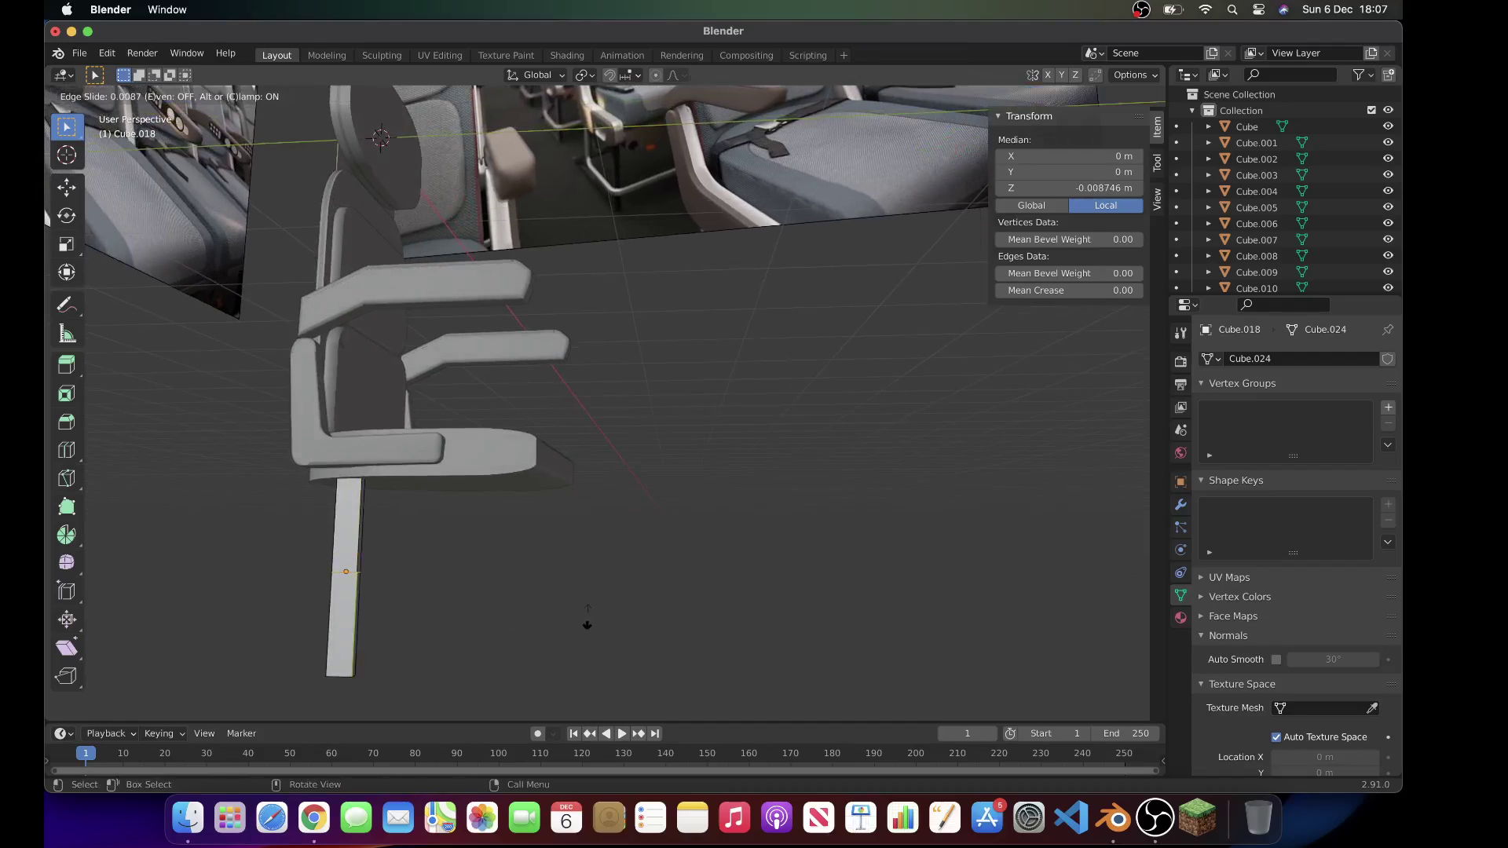
{"action": "left_click", "coordinate": [610, 710]}
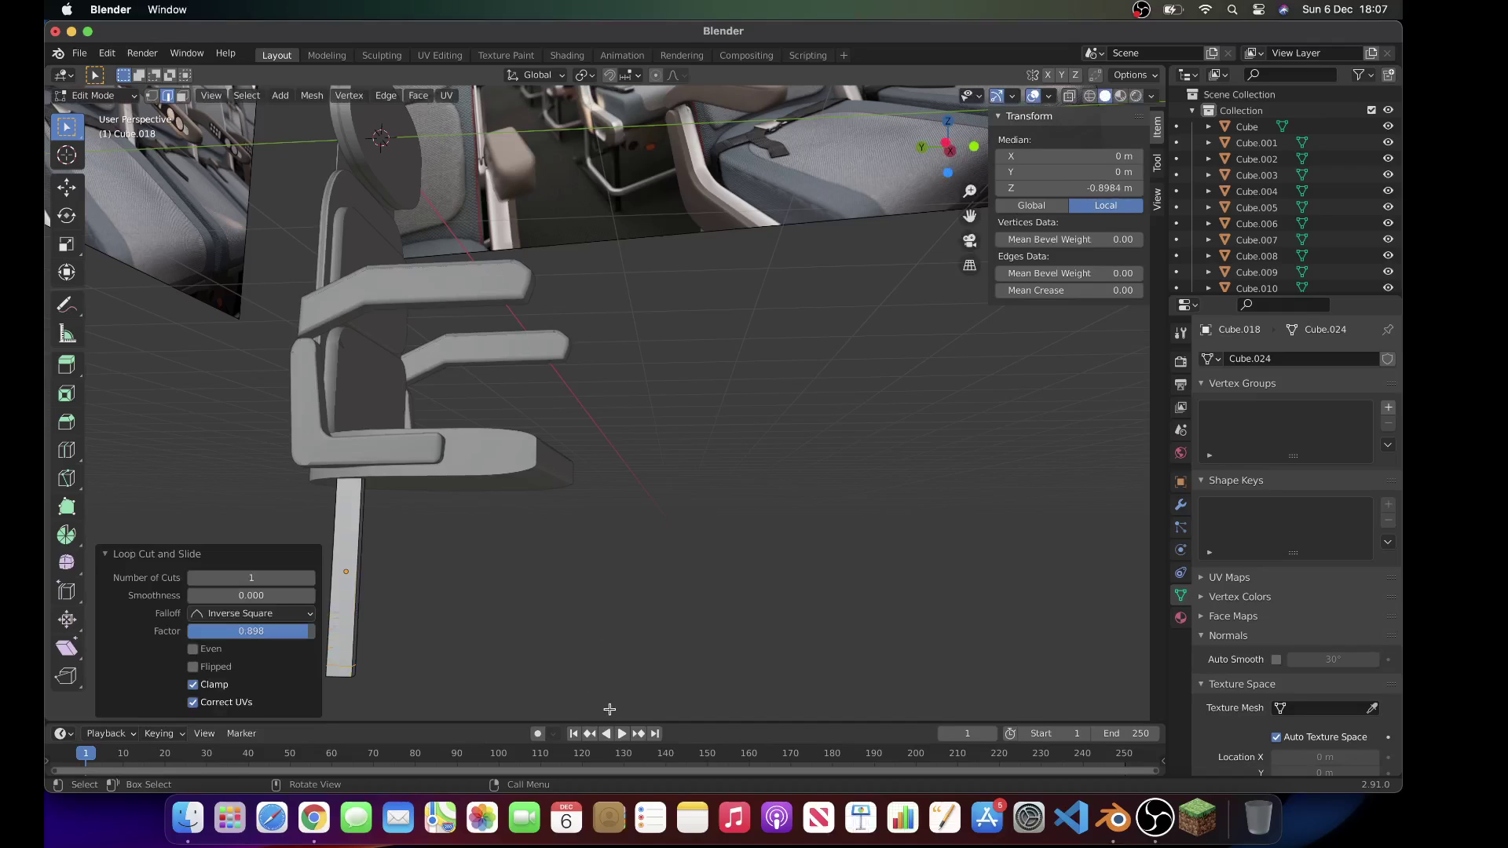
Step: Extrude the small front-facing face at the post's lower end 0.58651 m forward as a bottom bar
{"action": "scroll", "coordinate": [420, 668], "scroll_direction": "right", "scroll_amount": 5}
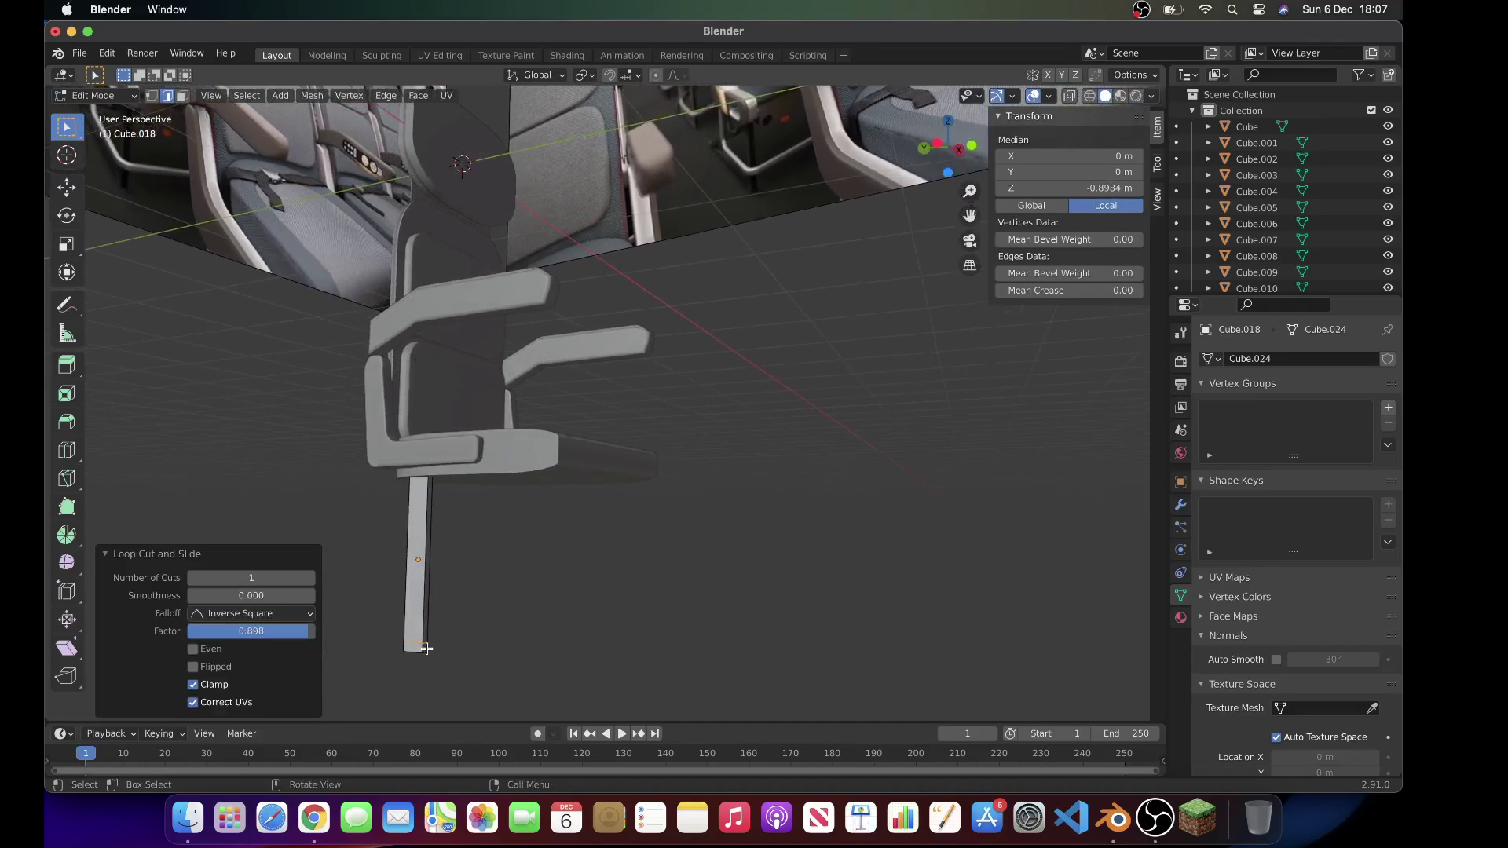
{"action": "left_click", "coordinate": [425, 648]}
{"action": "left_click", "coordinate": [182, 95]}
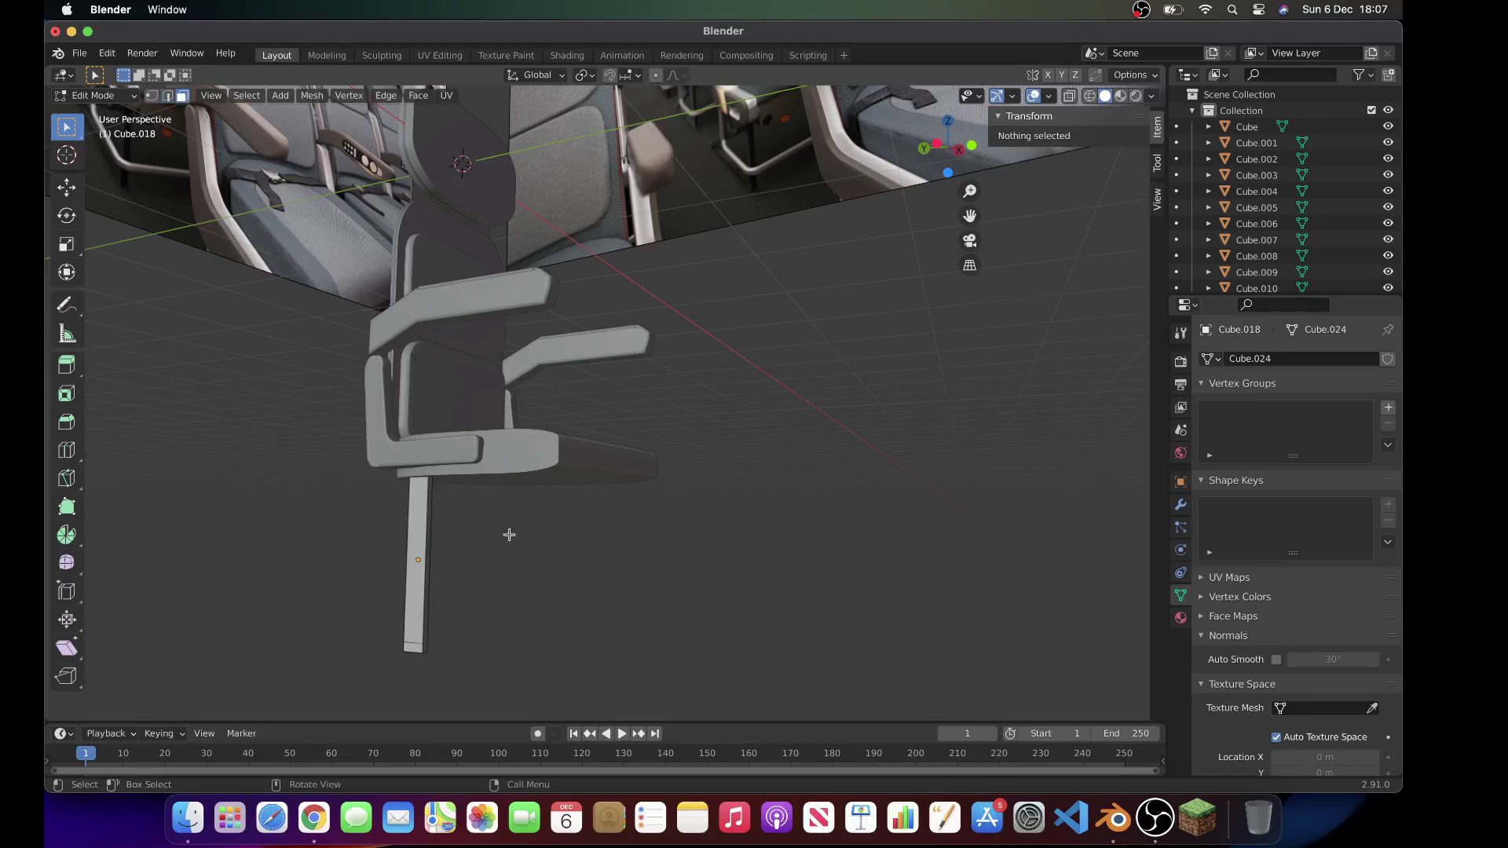
{"action": "left_click", "coordinate": [424, 647]}
{"action": "key", "text": "e"}
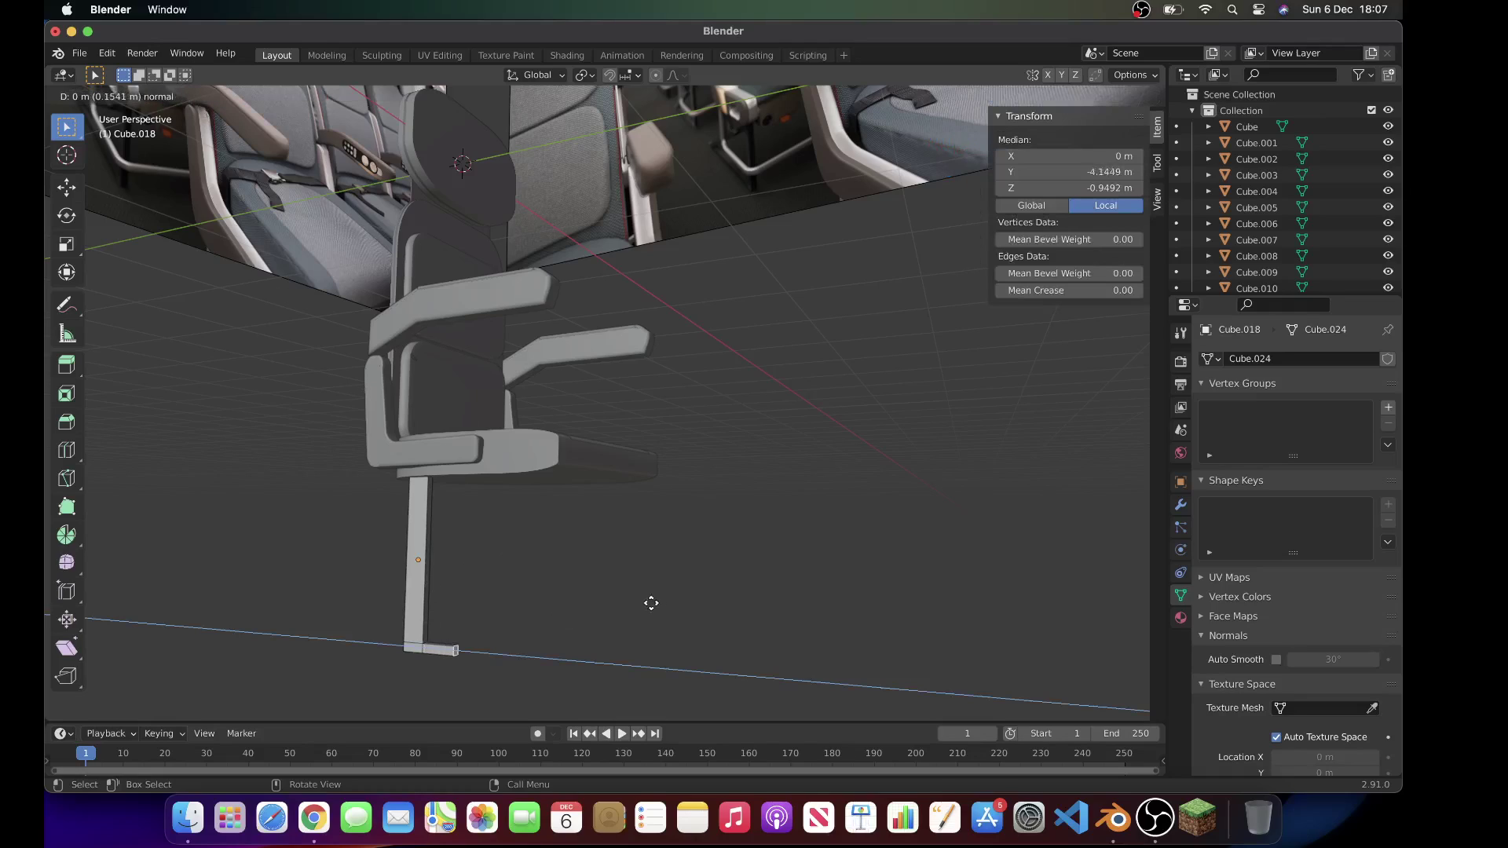
{"action": "left_click", "coordinate": [732, 615]}
{"action": "scroll", "coordinate": [732, 615], "scroll_direction": "right", "scroll_amount": 5}
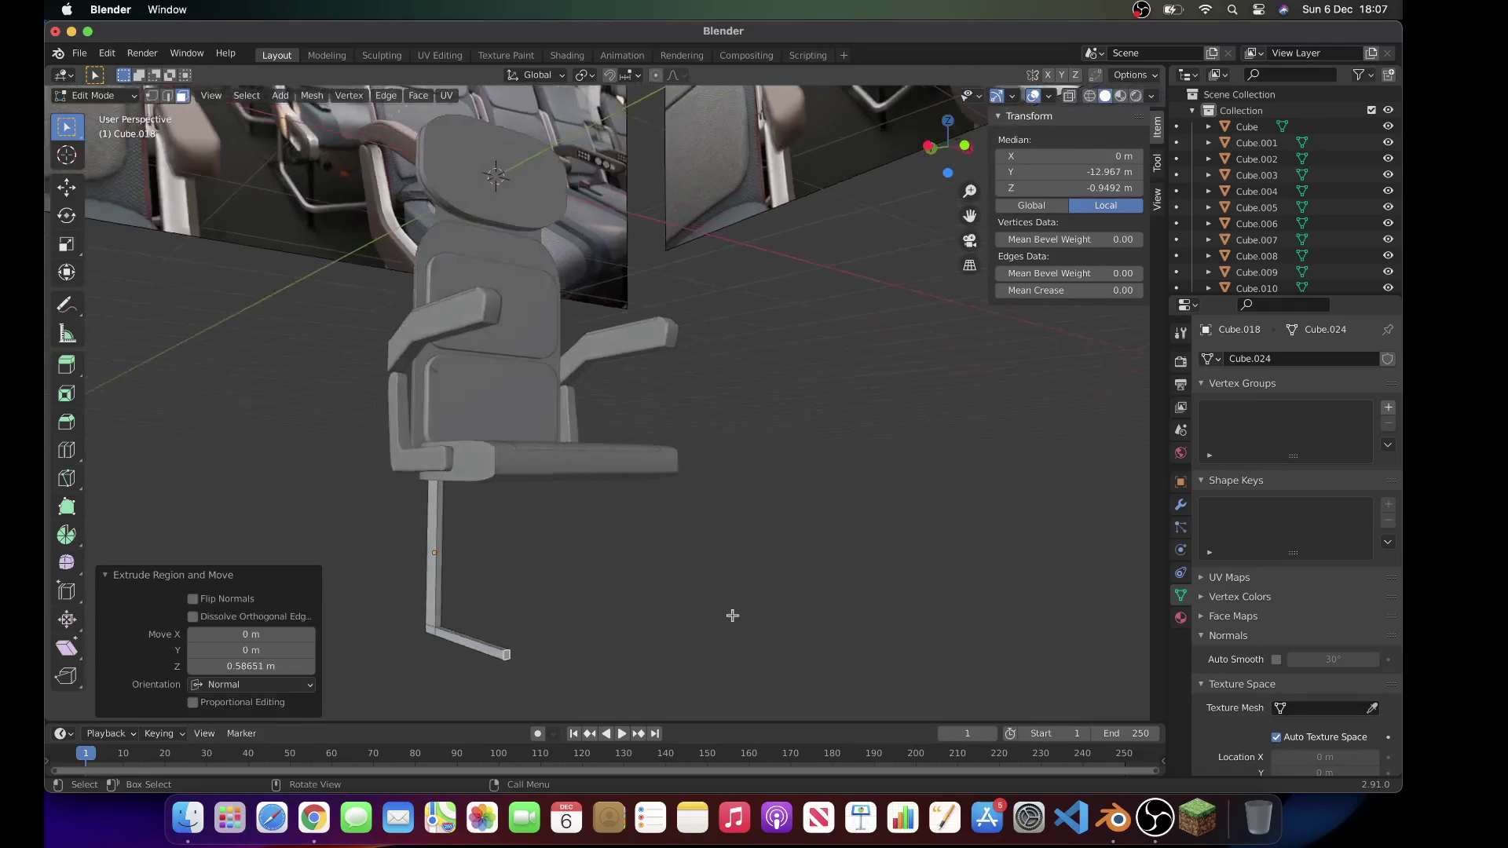
Step: Add a loop cut across the bottom bar close to its front end
{"action": "scroll", "coordinate": [732, 615], "scroll_direction": "left", "scroll_amount": 5}
{"action": "scroll", "coordinate": [673, 638], "scroll_direction": "right", "scroll_amount": 3}
{"action": "key", "text": "g"}
{"action": "key", "text": "g"}
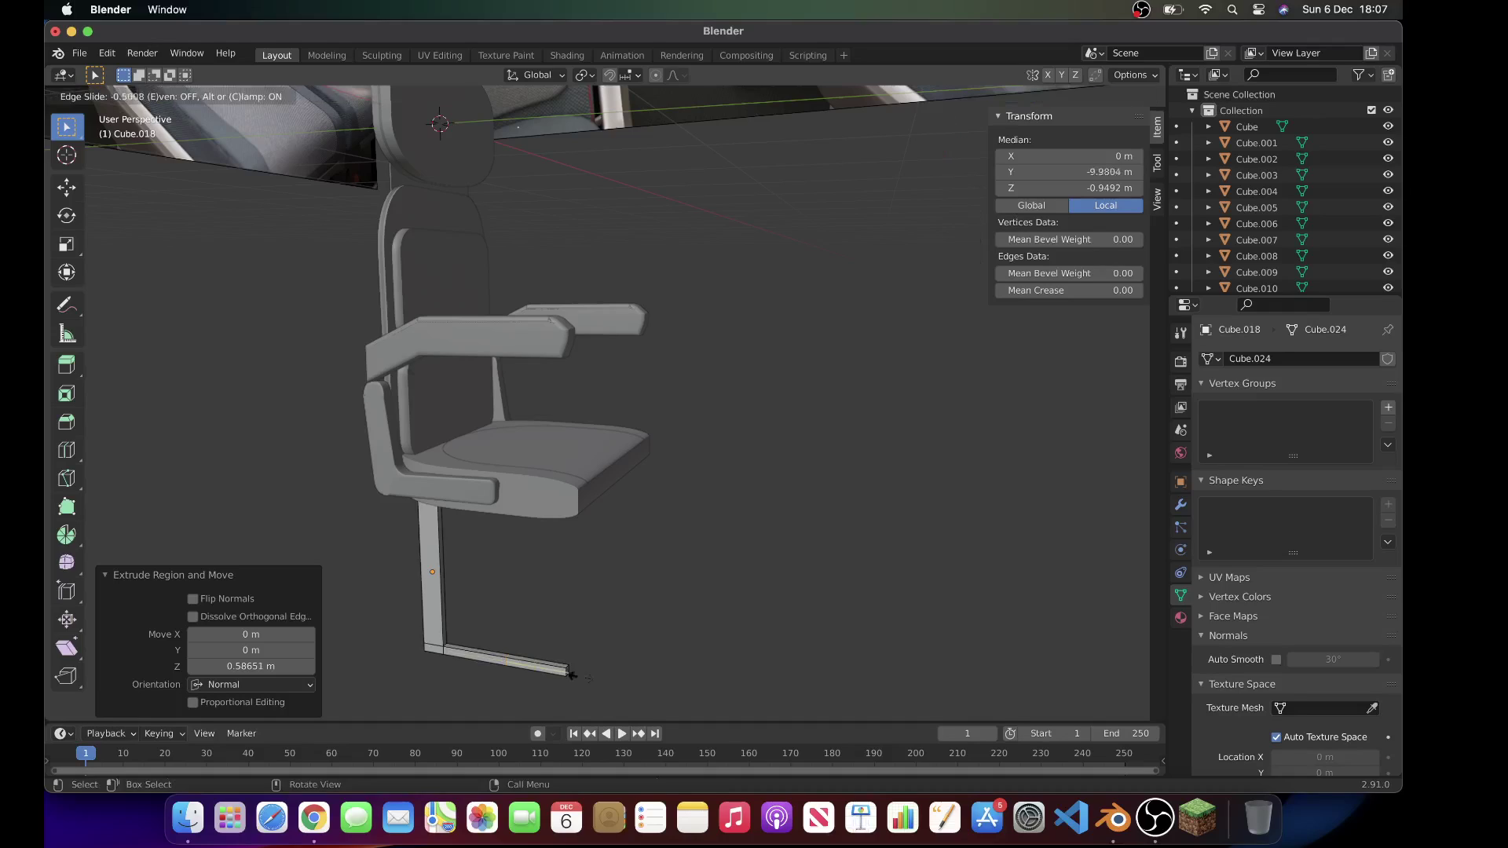
{"action": "left_click", "coordinate": [590, 685]}
Step: Extrude the upper face at the bottom bar's front end 0.66948 m upward as a front post
{"action": "left_click", "coordinate": [562, 665]}
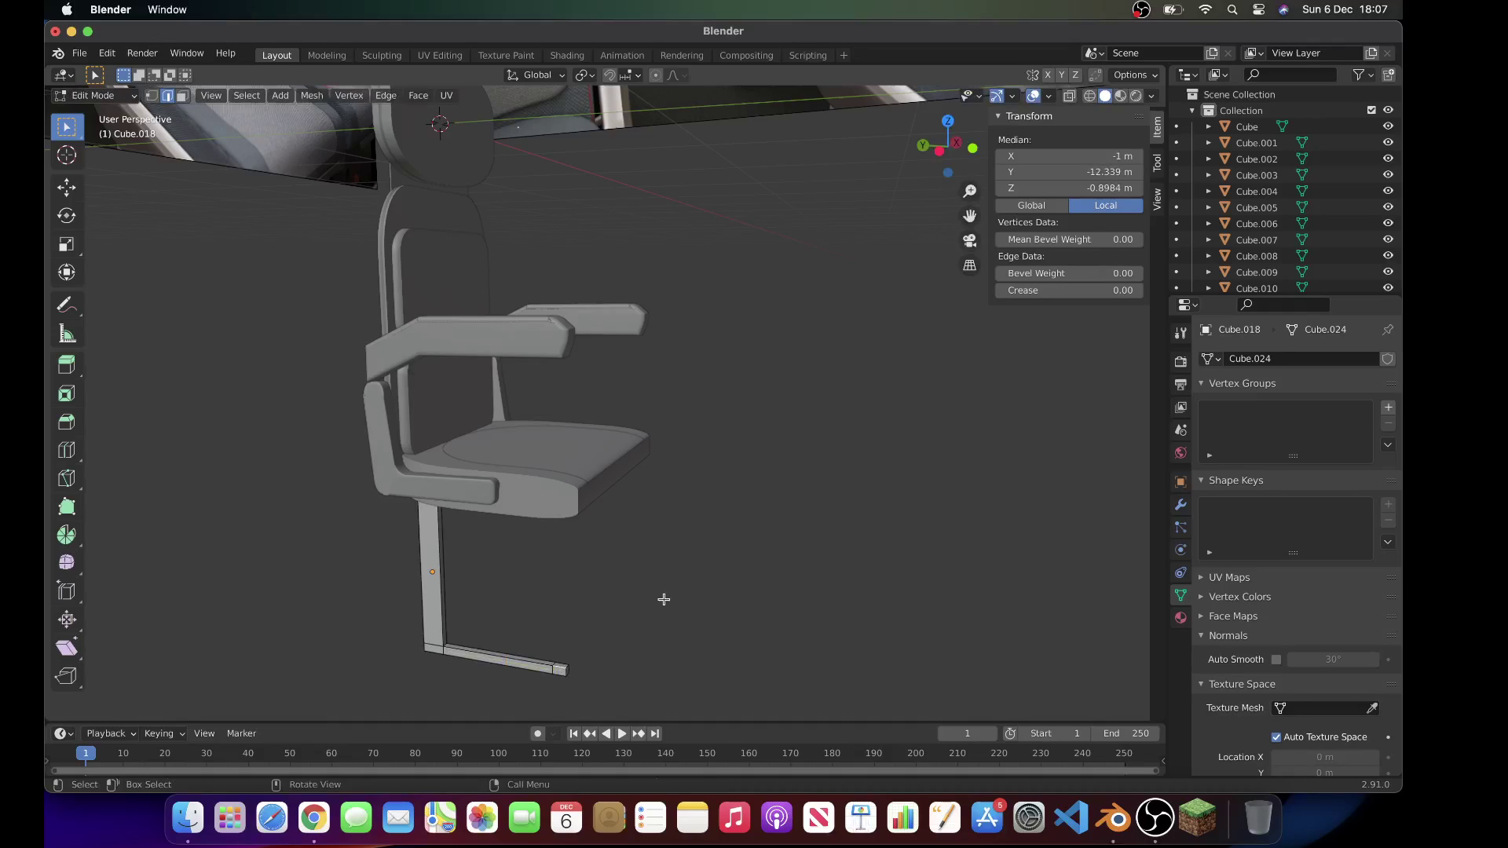
{"action": "left_click", "coordinate": [184, 95]}
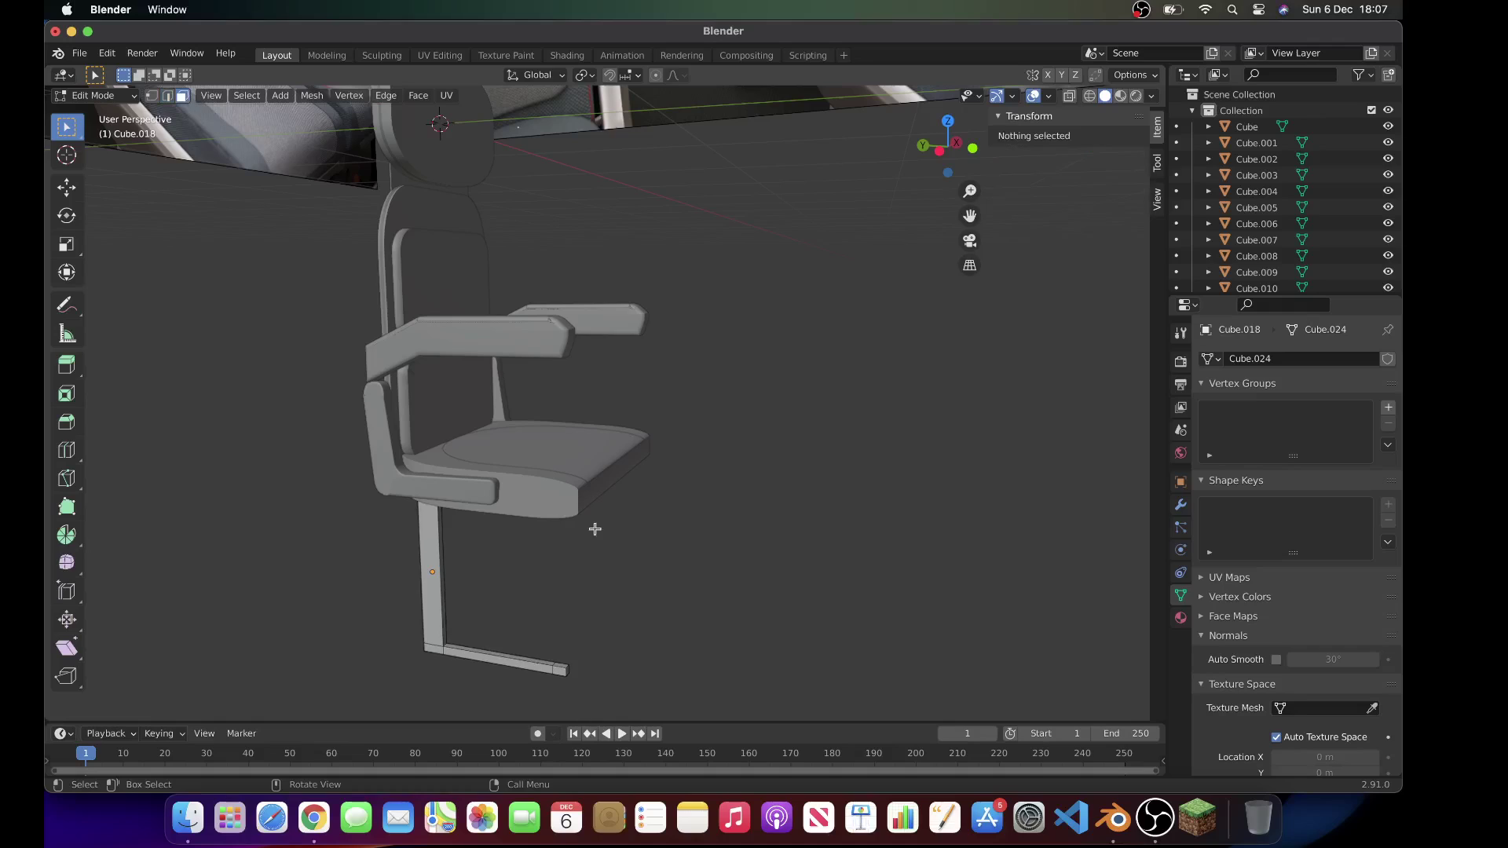
{"action": "left_click", "coordinate": [560, 667]}
{"action": "key", "text": "e"}
{"action": "left_click", "coordinate": [617, 460]}
{"action": "middle_click_drag", "start_coordinate": [617, 460], "coordinate": [755, 552]}
{"action": "scroll", "coordinate": [576, 530], "scroll_direction": "right", "scroll_amount": 3}
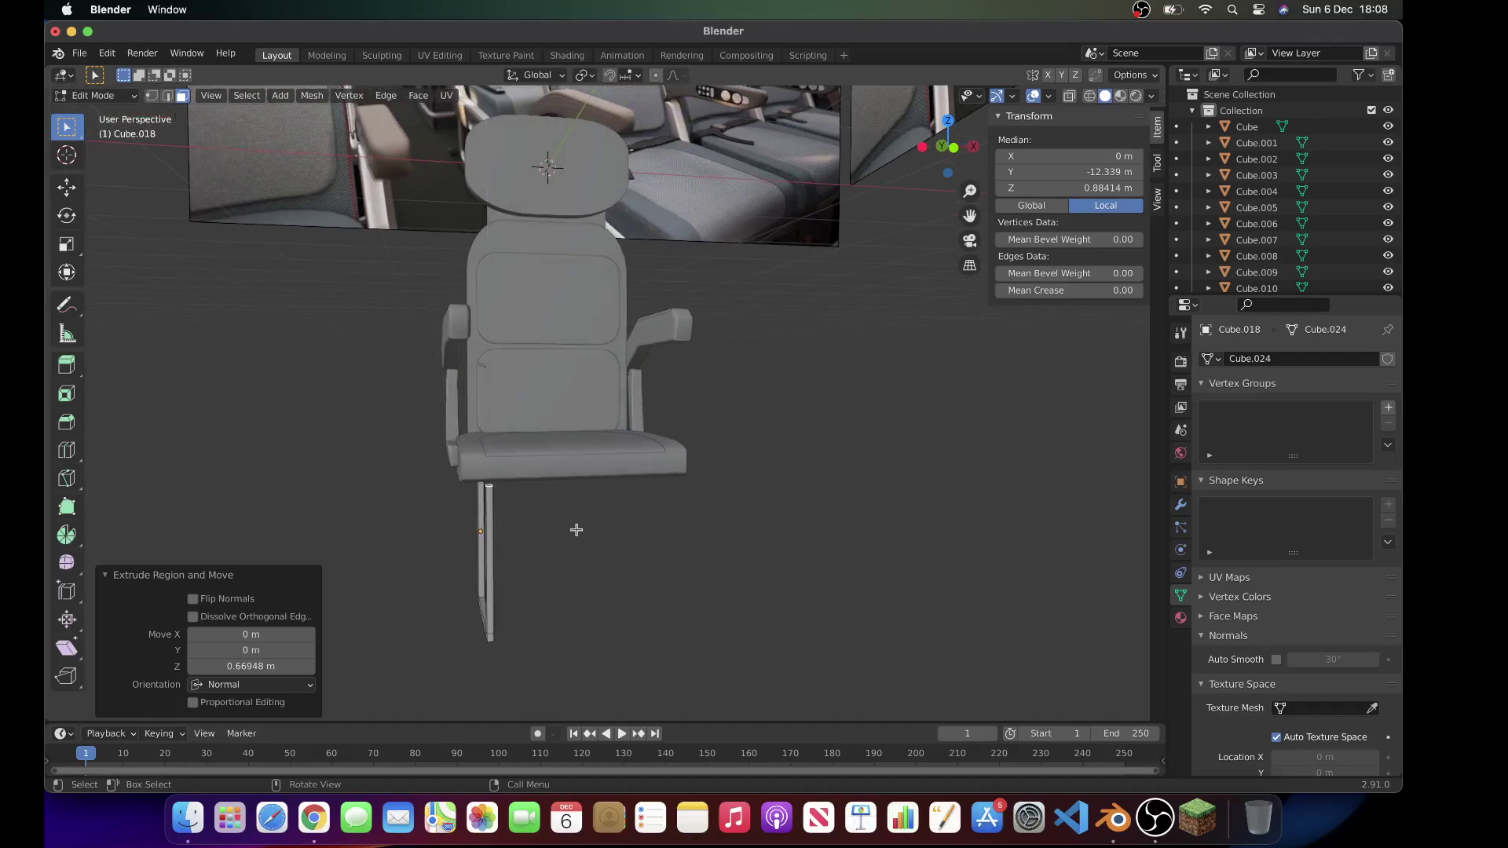
Step: Extrude the front post's upper end slightly further into the cushion and return to Object Mode
{"action": "key", "text": "e"}
{"action": "left_click", "coordinate": [576, 518]}
{"action": "key", "text": "Tab"}
{"action": "left_click", "coordinate": [576, 519]}
Step: Select the front post's inner face in Edit Mode and try to extrude it toward the rear post
{"action": "scroll", "coordinate": [576, 518], "scroll_direction": "left", "scroll_amount": 5}
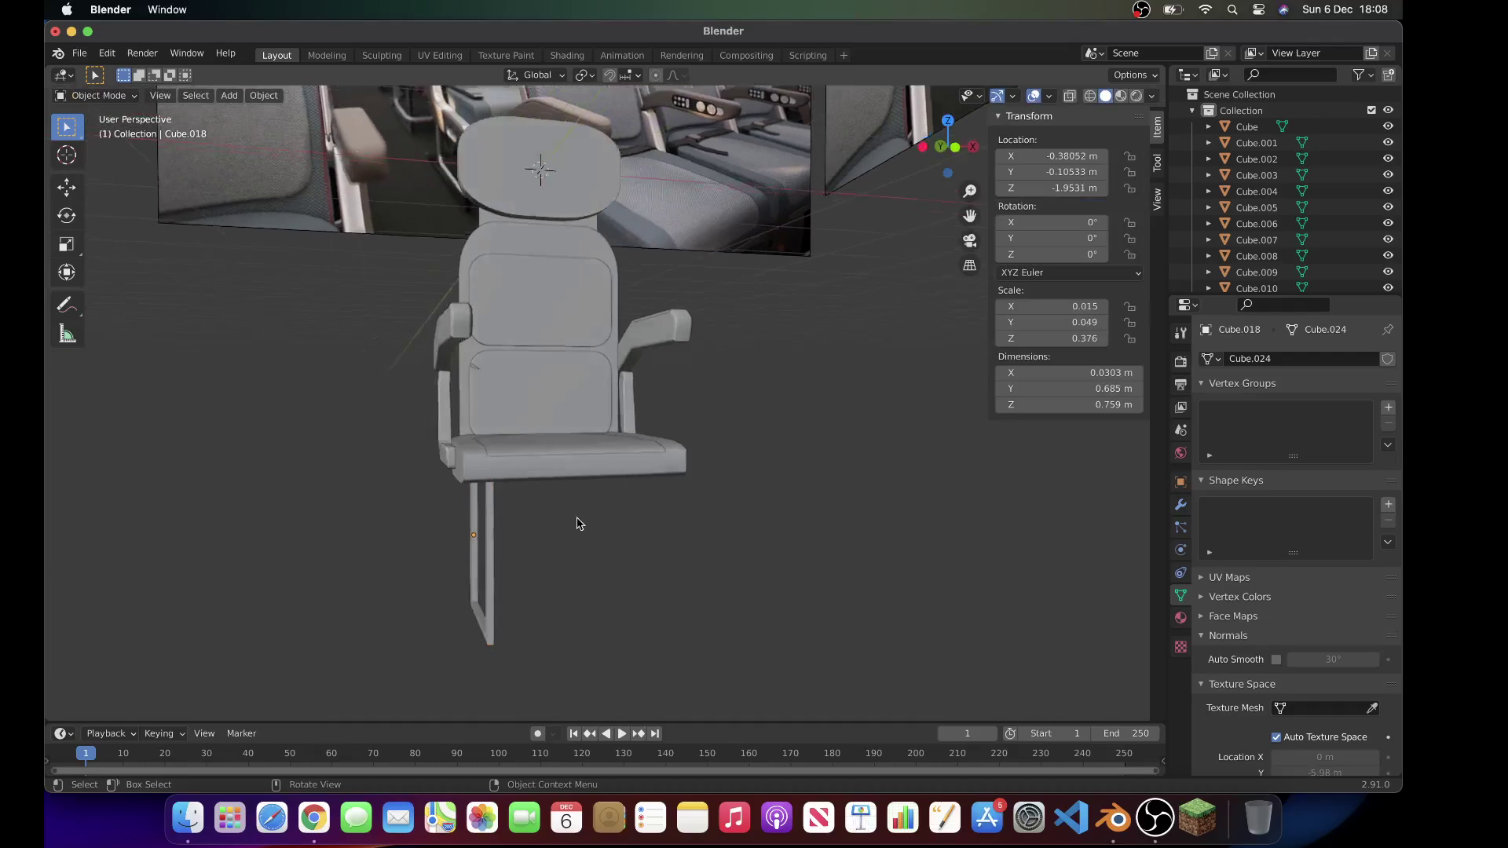
{"action": "left_click", "coordinate": [433, 624]}
{"action": "key", "text": "Tab"}
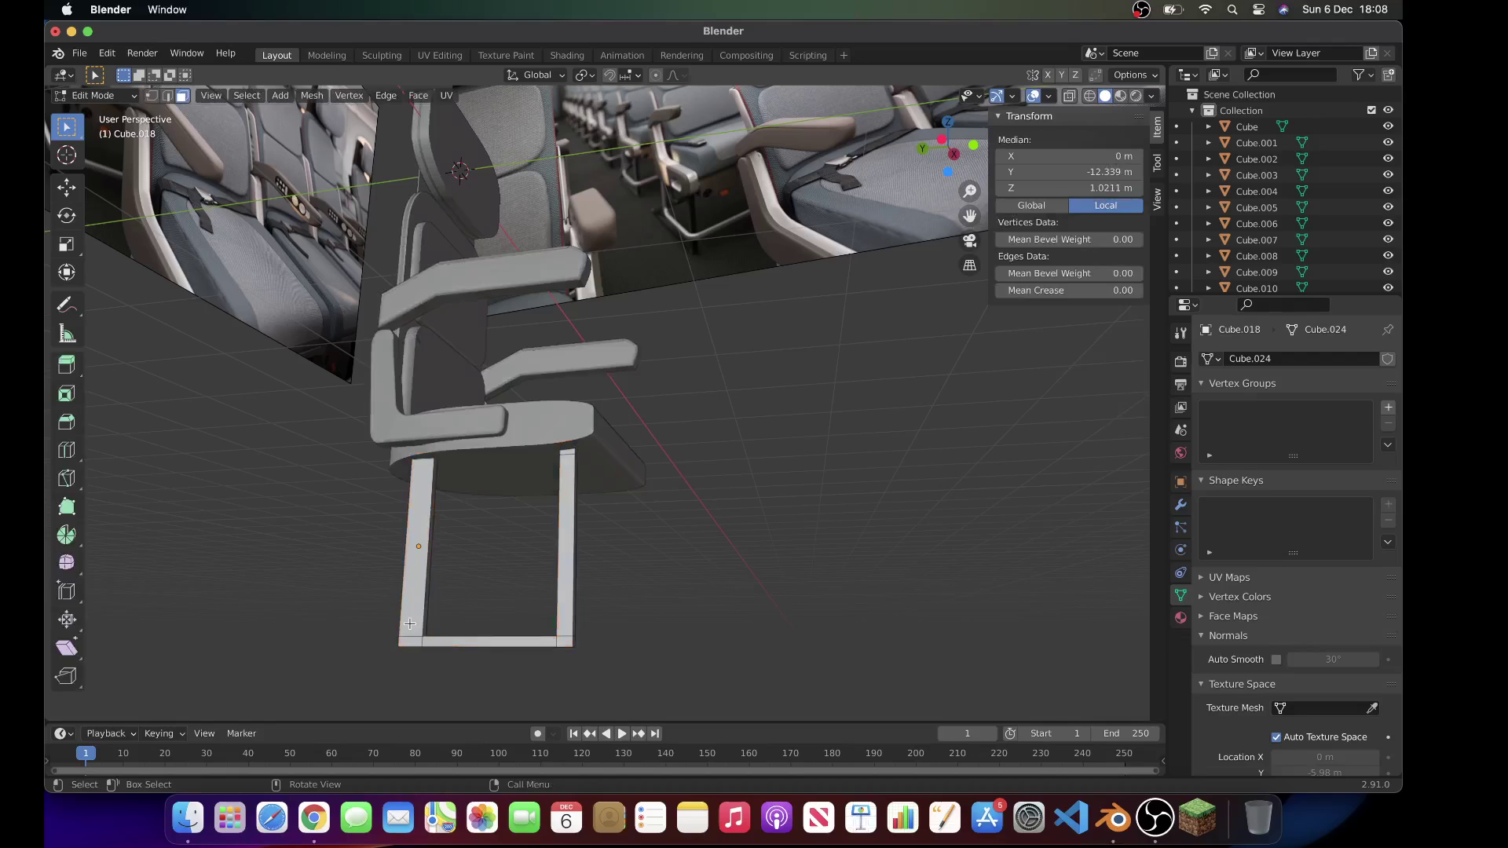
{"action": "scroll", "coordinate": [433, 625], "scroll_direction": "right", "scroll_amount": 5}
{"action": "left_click", "coordinate": [642, 585]}
{"action": "left_click", "coordinate": [646, 585]}
{"action": "scroll", "coordinate": [777, 529], "scroll_direction": "left", "scroll_amount": 4}
{"action": "scroll", "coordinate": [777, 529], "scroll_direction": "left", "scroll_amount": 3}
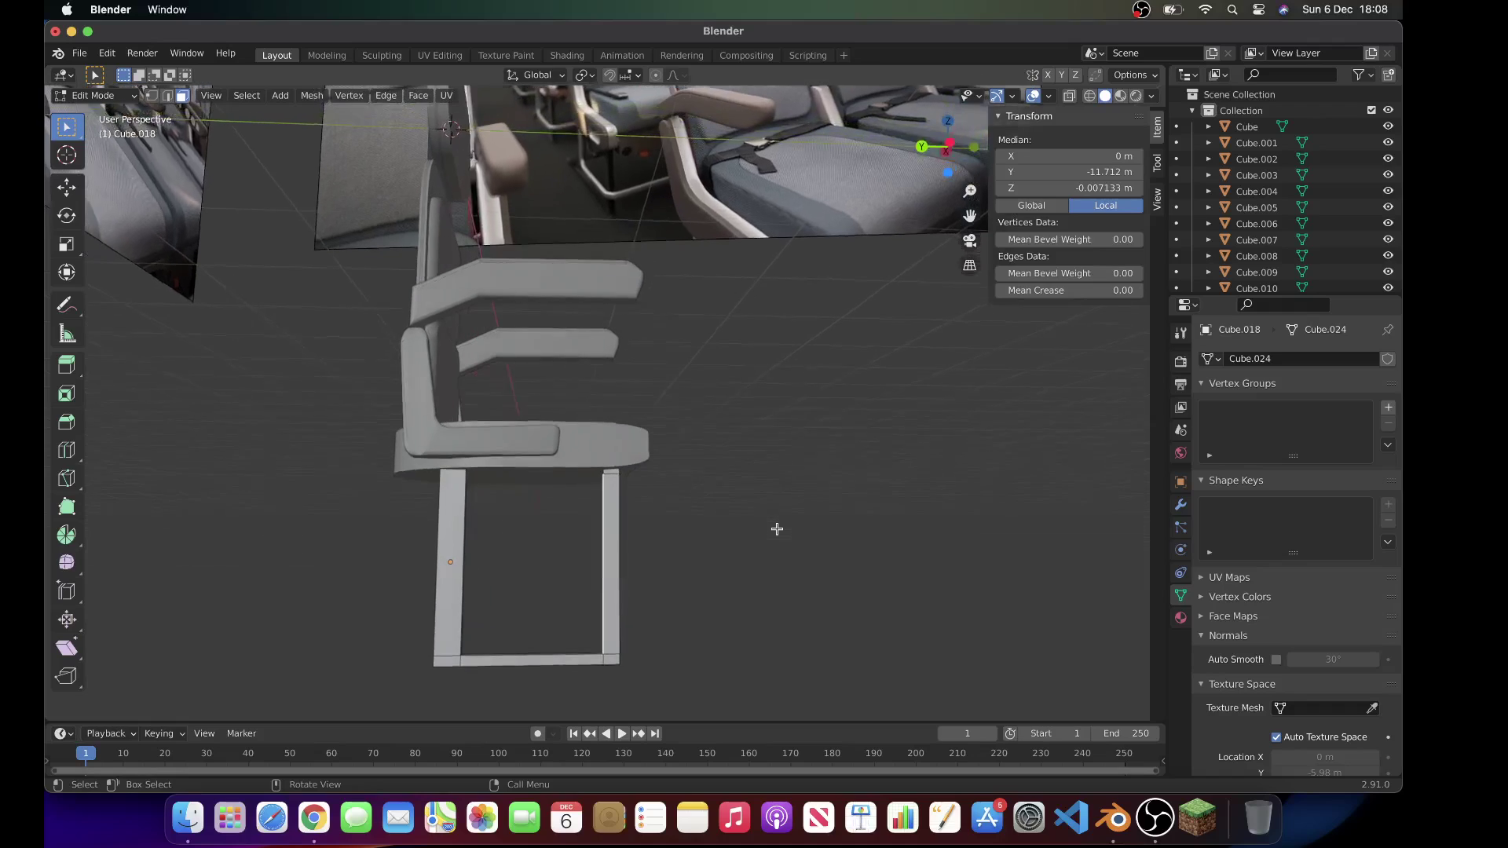
{"action": "key", "text": "e"}
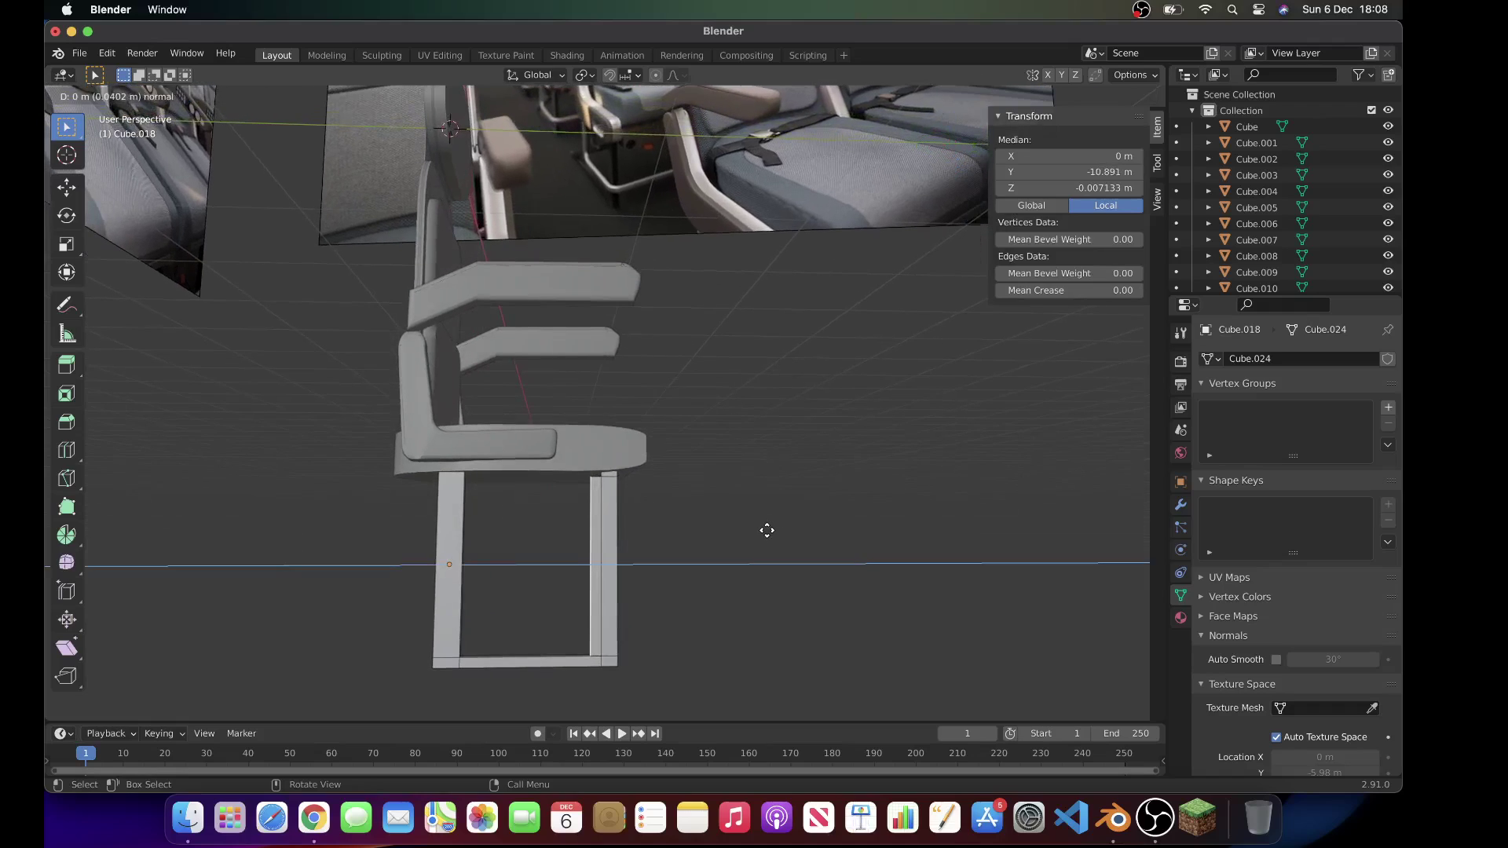
{"action": "right_click", "coordinate": [766, 530]}
Step: Add the small inner face at the front post's upper end to the selection and extrude both about 0.044 m toward the rear post
{"action": "scroll", "coordinate": [767, 530], "scroll_direction": "left", "scroll_amount": 6}
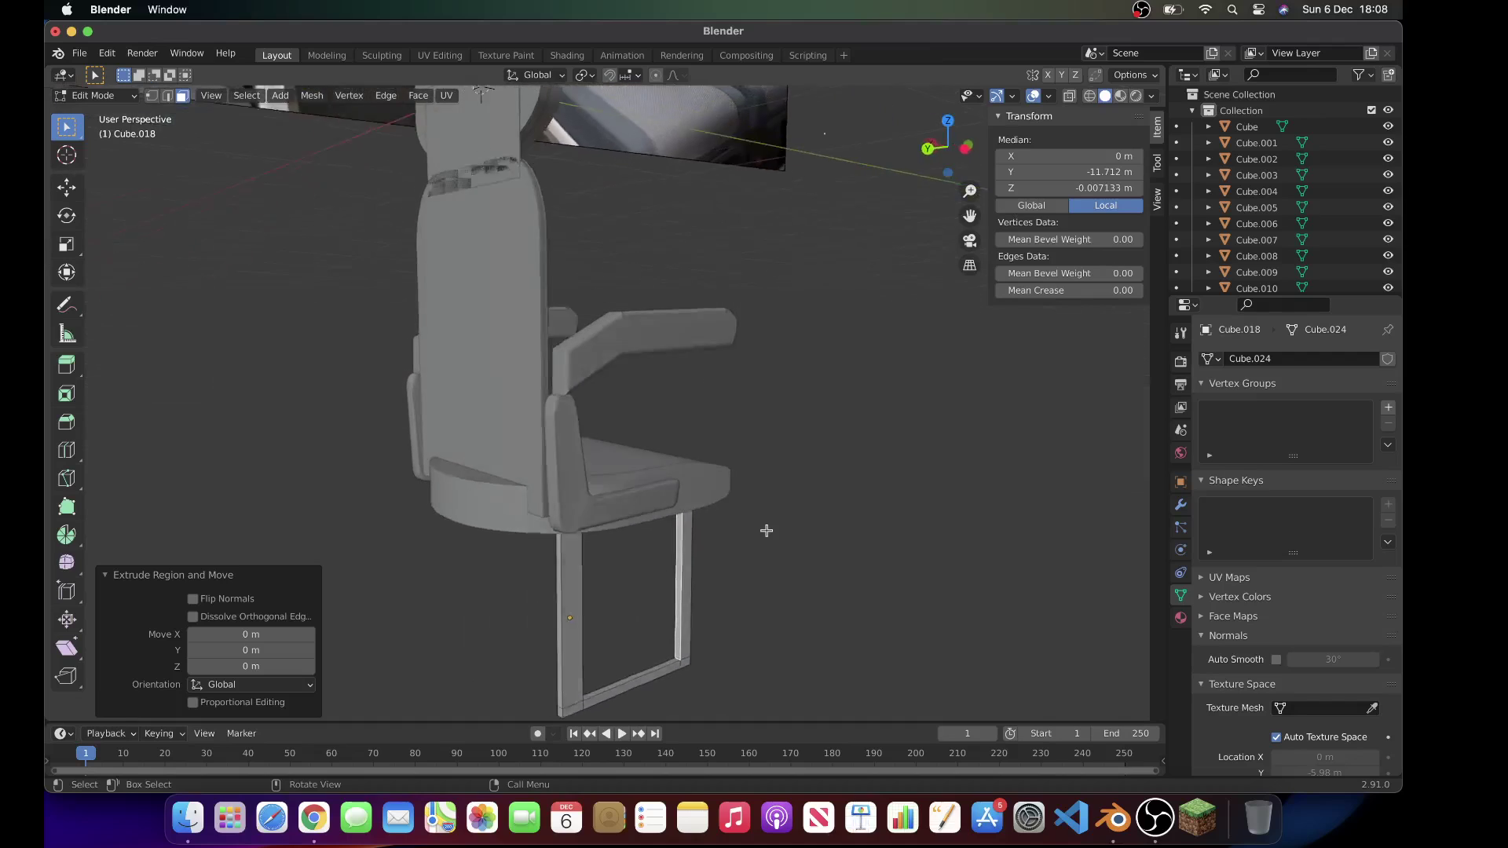
{"action": "scroll", "coordinate": [749, 501], "scroll_direction": "up", "scroll_amount": 6}
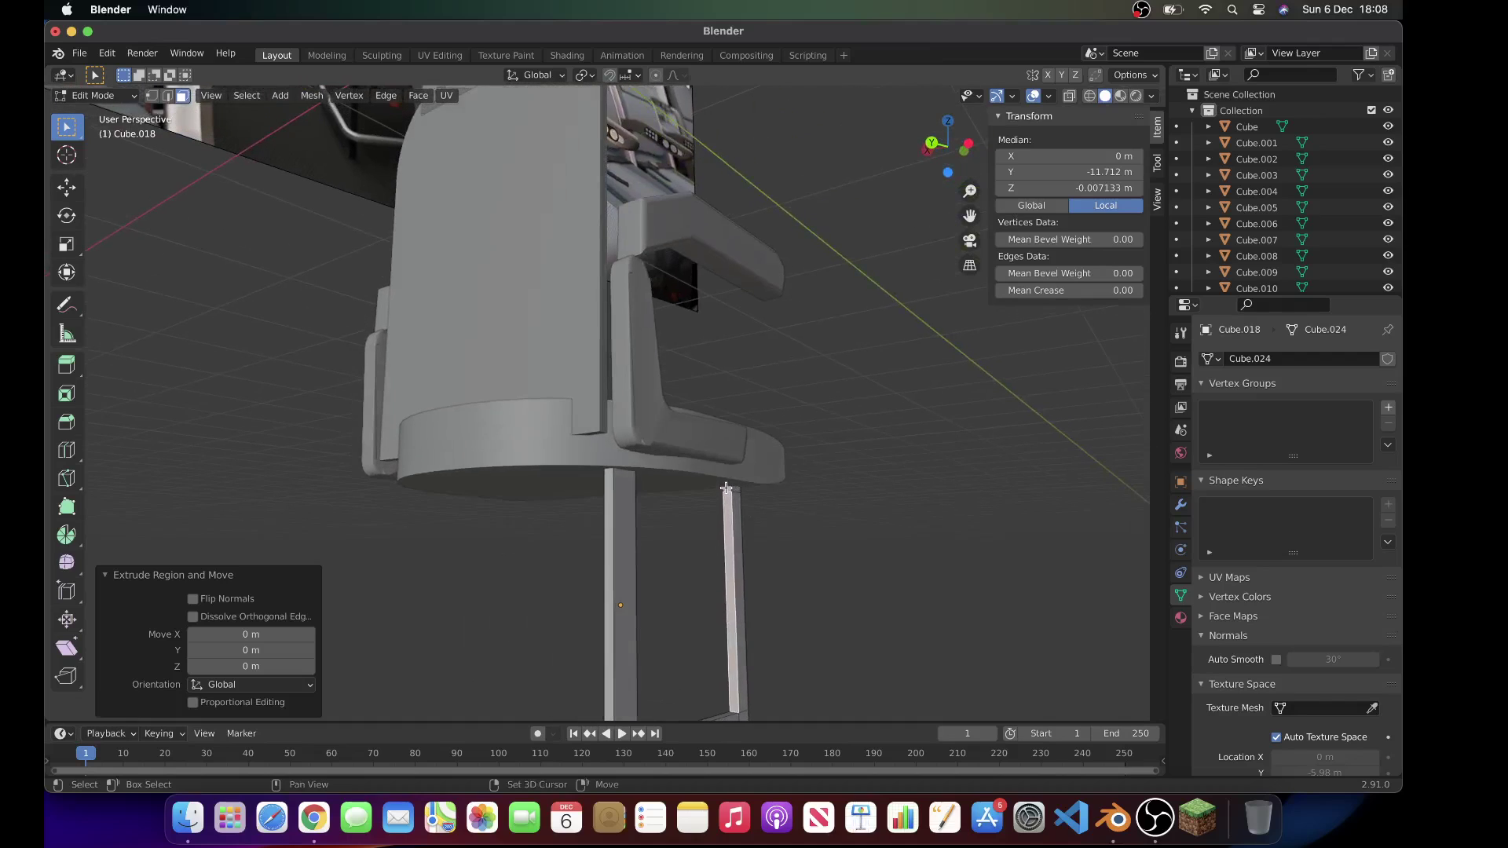
{"action": "left_click", "coordinate": [726, 488], "text": "shift"}
{"action": "scroll", "coordinate": [831, 541], "scroll_direction": "right", "scroll_amount": 6}
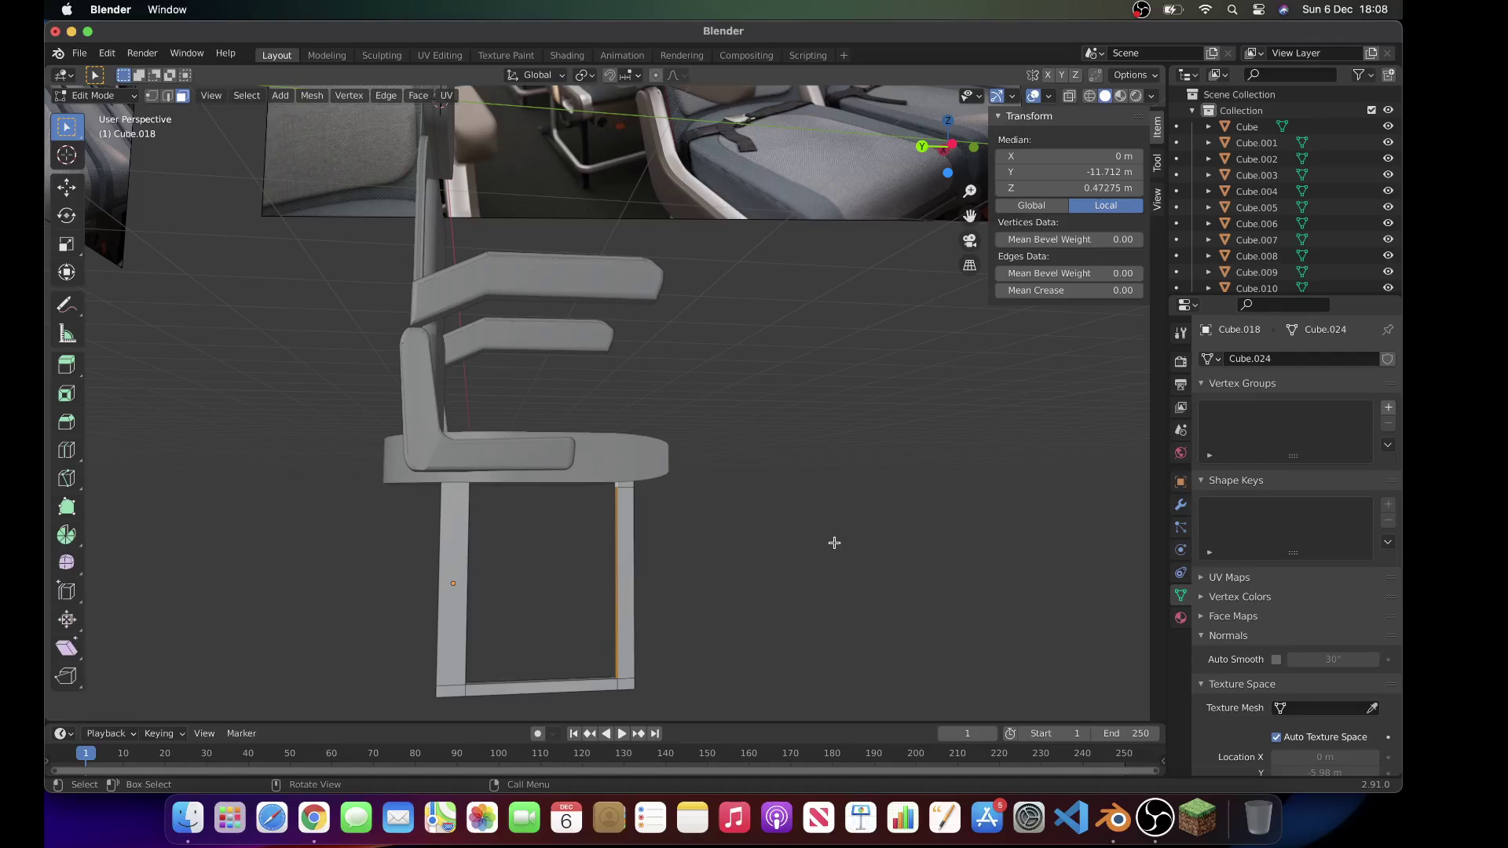
{"action": "key", "text": "e"}
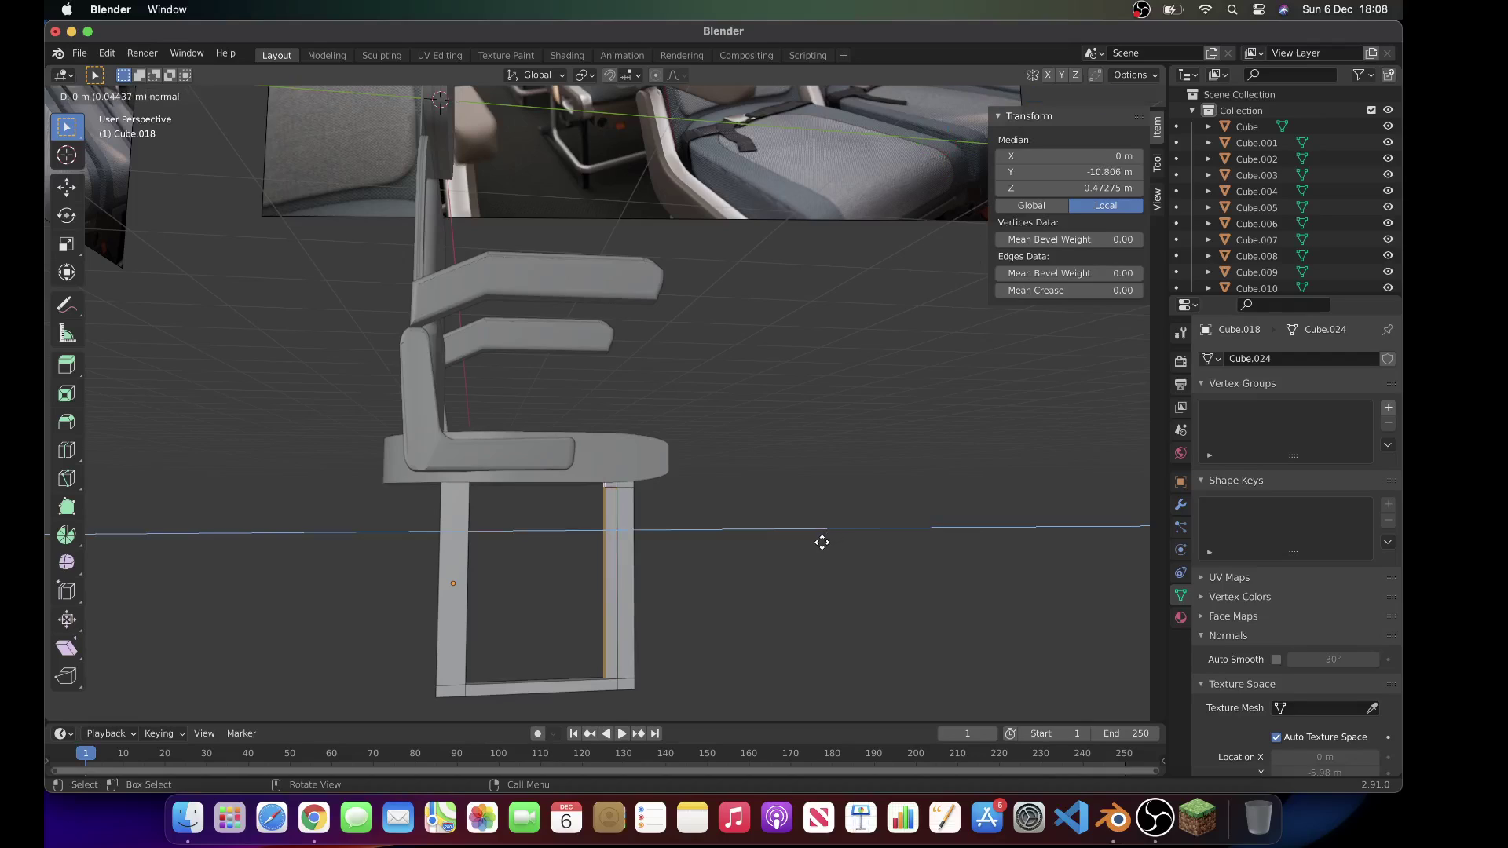
{"action": "key", "text": "Escape"}
{"action": "key", "text": "Tab"}
{"action": "left_click", "coordinate": [822, 548]}
Step: Extrude the bottom bar's upper face about 0.031 m upward to thicken the bar, and return to Object Mode
{"action": "scroll", "coordinate": [821, 545], "scroll_direction": "right", "scroll_amount": 3}
{"action": "left_click", "coordinate": [518, 692]}
{"action": "key", "text": "Tab"}
{"action": "left_click", "coordinate": [489, 680]}
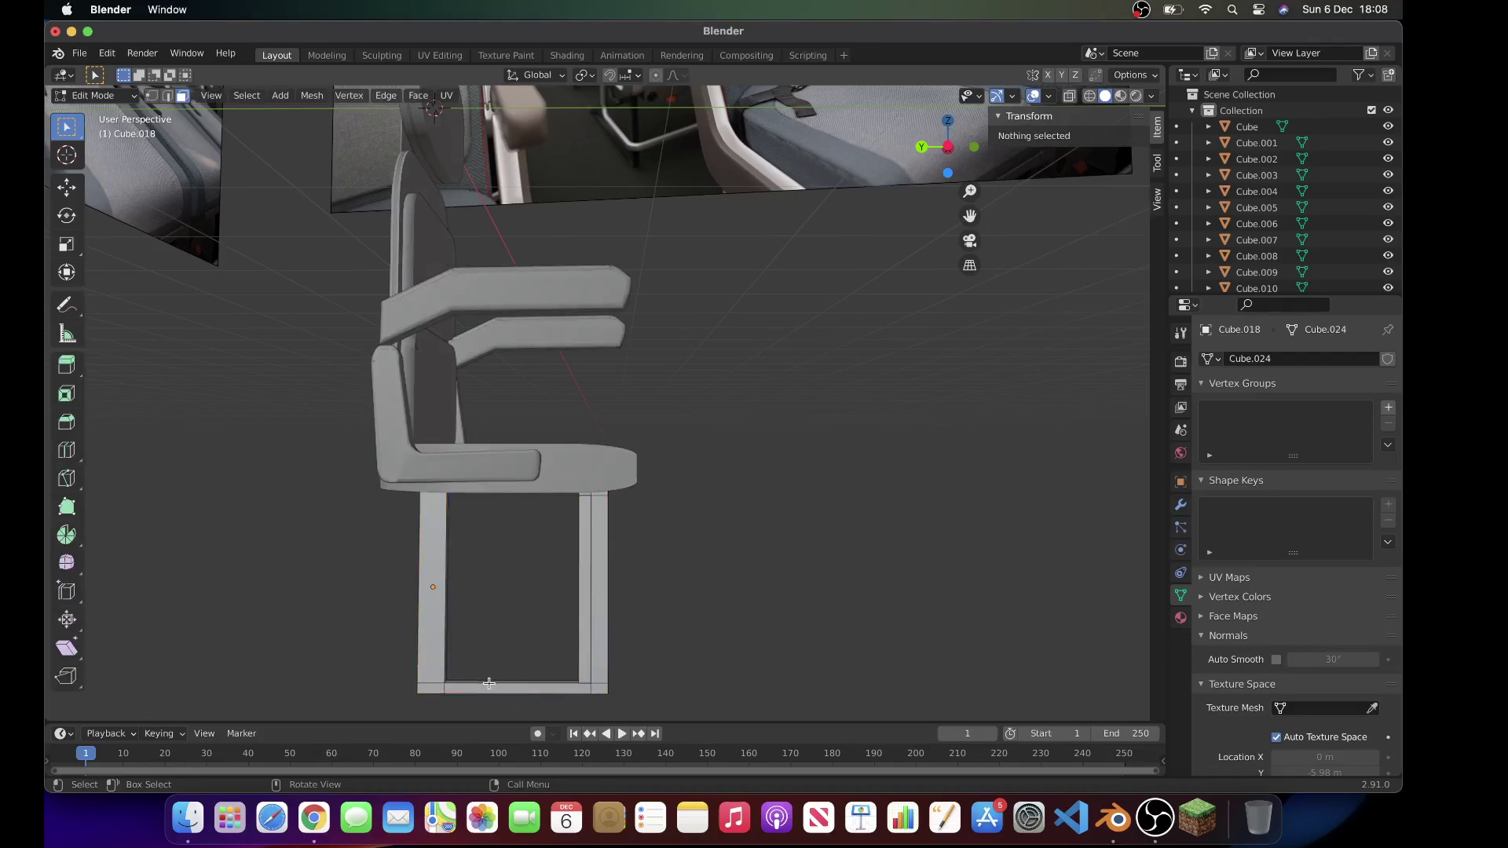
{"action": "left_click", "coordinate": [488, 683]}
{"action": "key", "text": "e"}
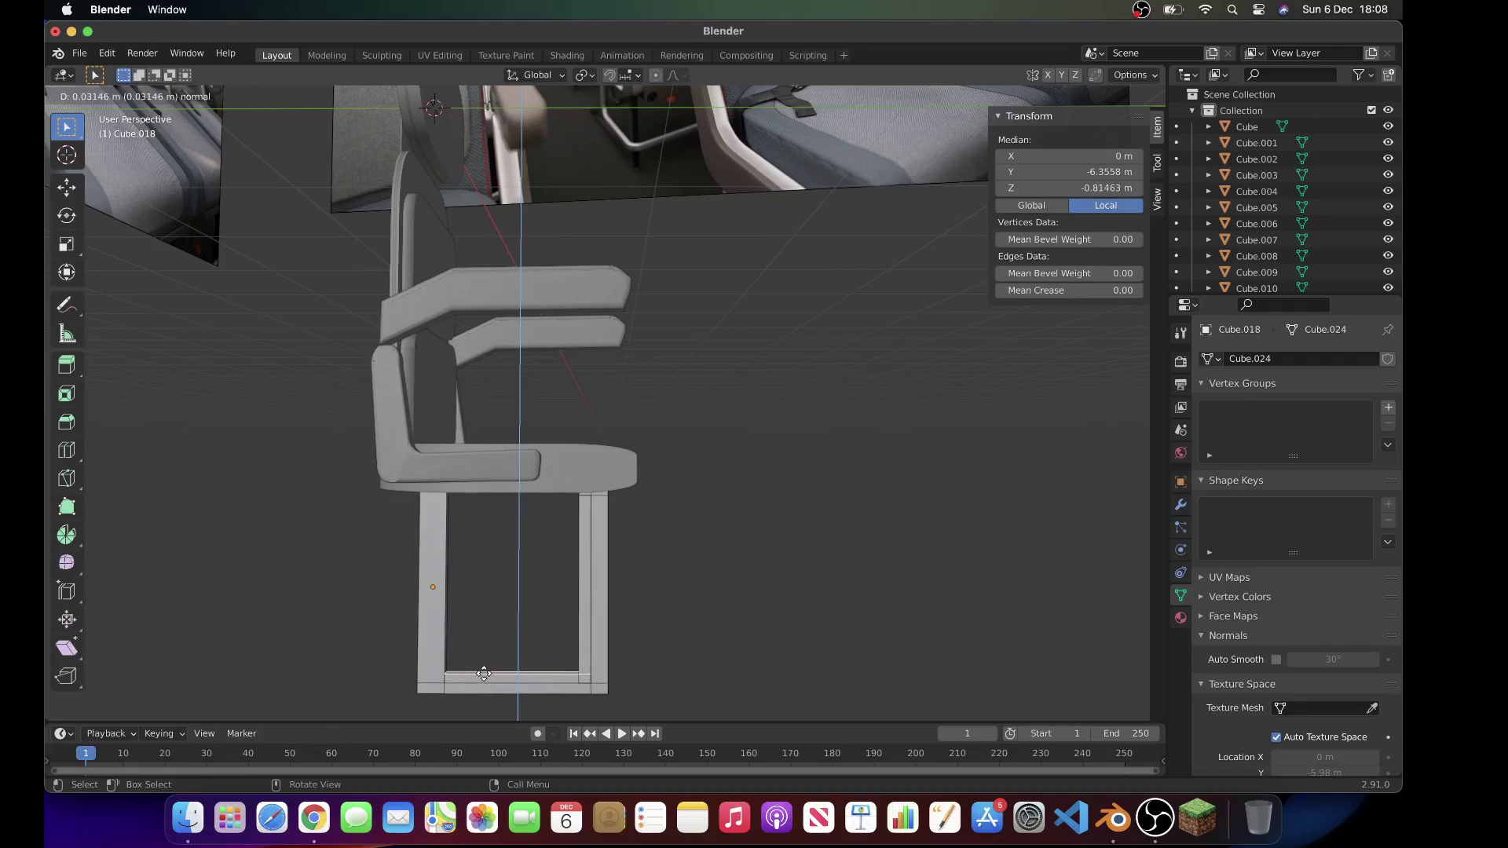
{"action": "left_click", "coordinate": [484, 674]}
{"action": "key", "text": "Tab"}
{"action": "left_click", "coordinate": [757, 614]}
{"action": "middle_click_drag", "start_coordinate": [757, 613], "coordinate": [644, 618]}
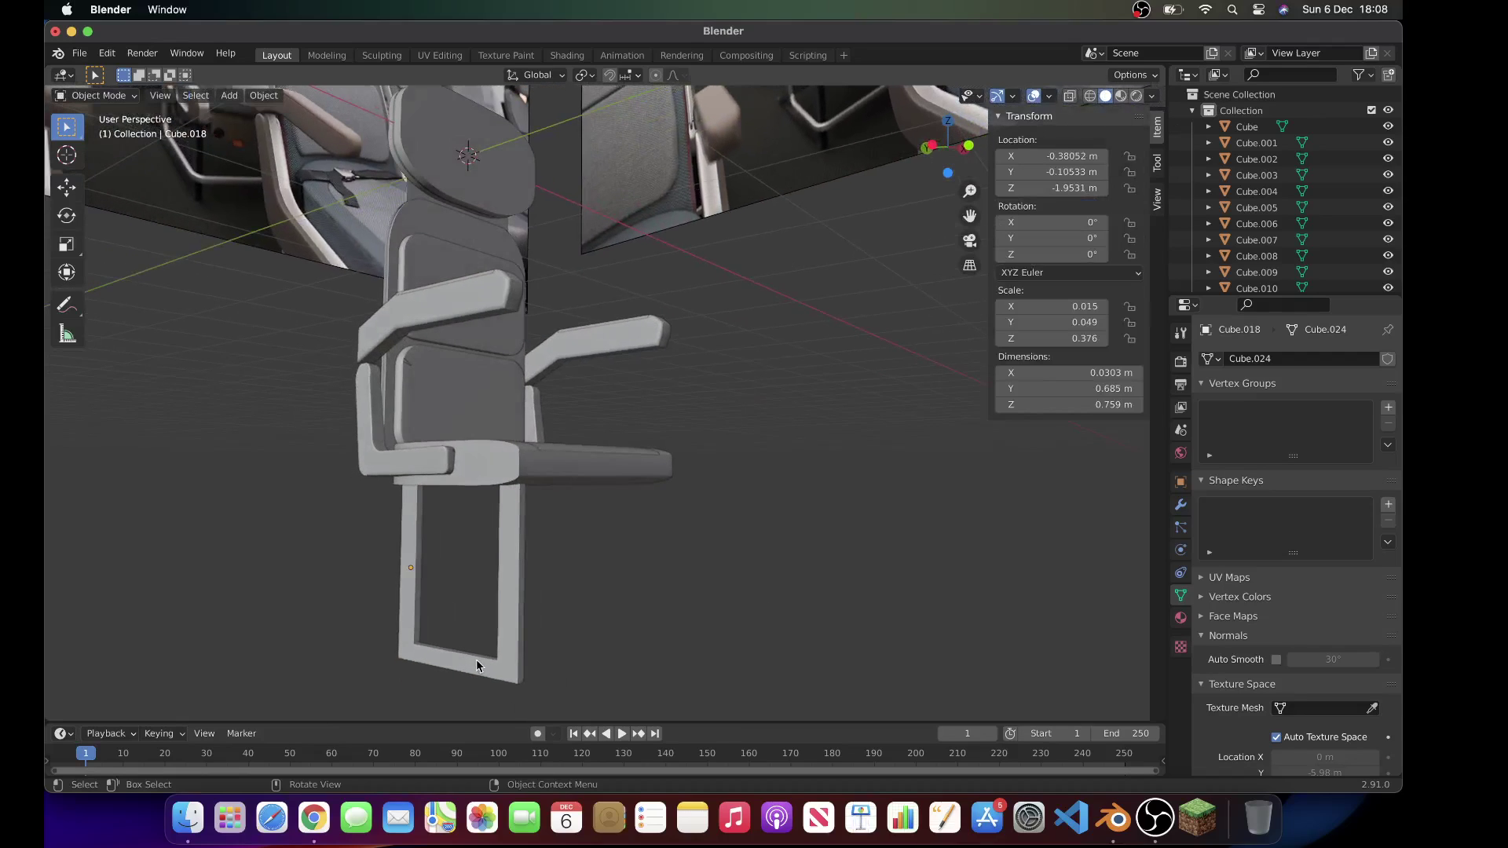
Step: Reopen the leg frame in Edit Mode with edge selection active
{"action": "key", "text": "Tab"}
{"action": "scroll", "coordinate": [455, 634], "scroll_direction": "right", "scroll_amount": 3}
{"action": "left_click", "coordinate": [165, 94]}
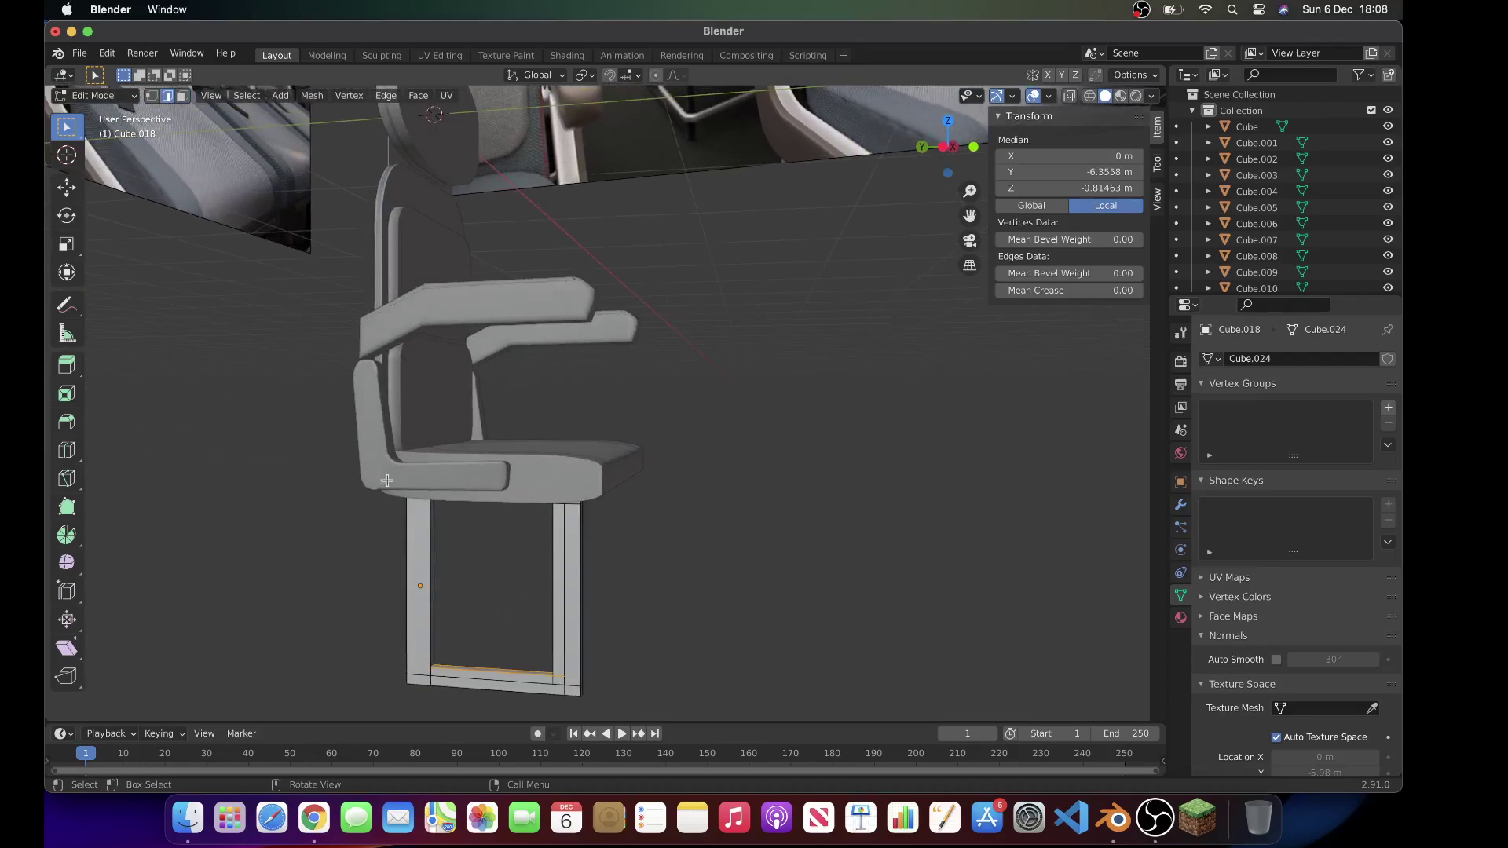